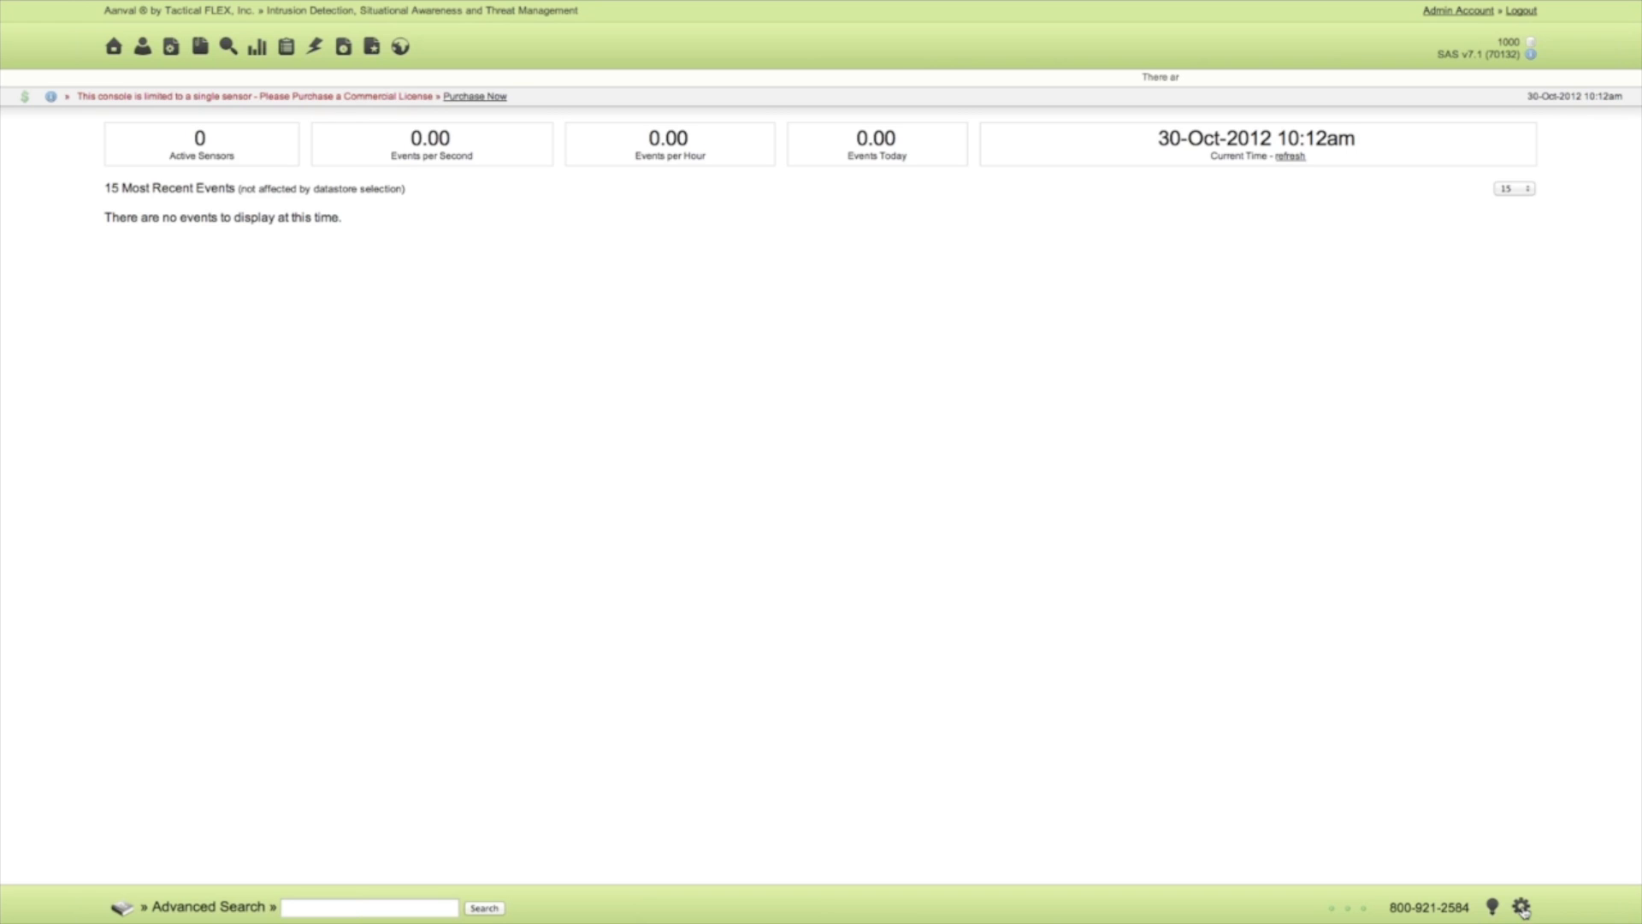
Open the Snort module settings, review the database connection and trimming options, and return to the configuration overview.
click(1521, 907)
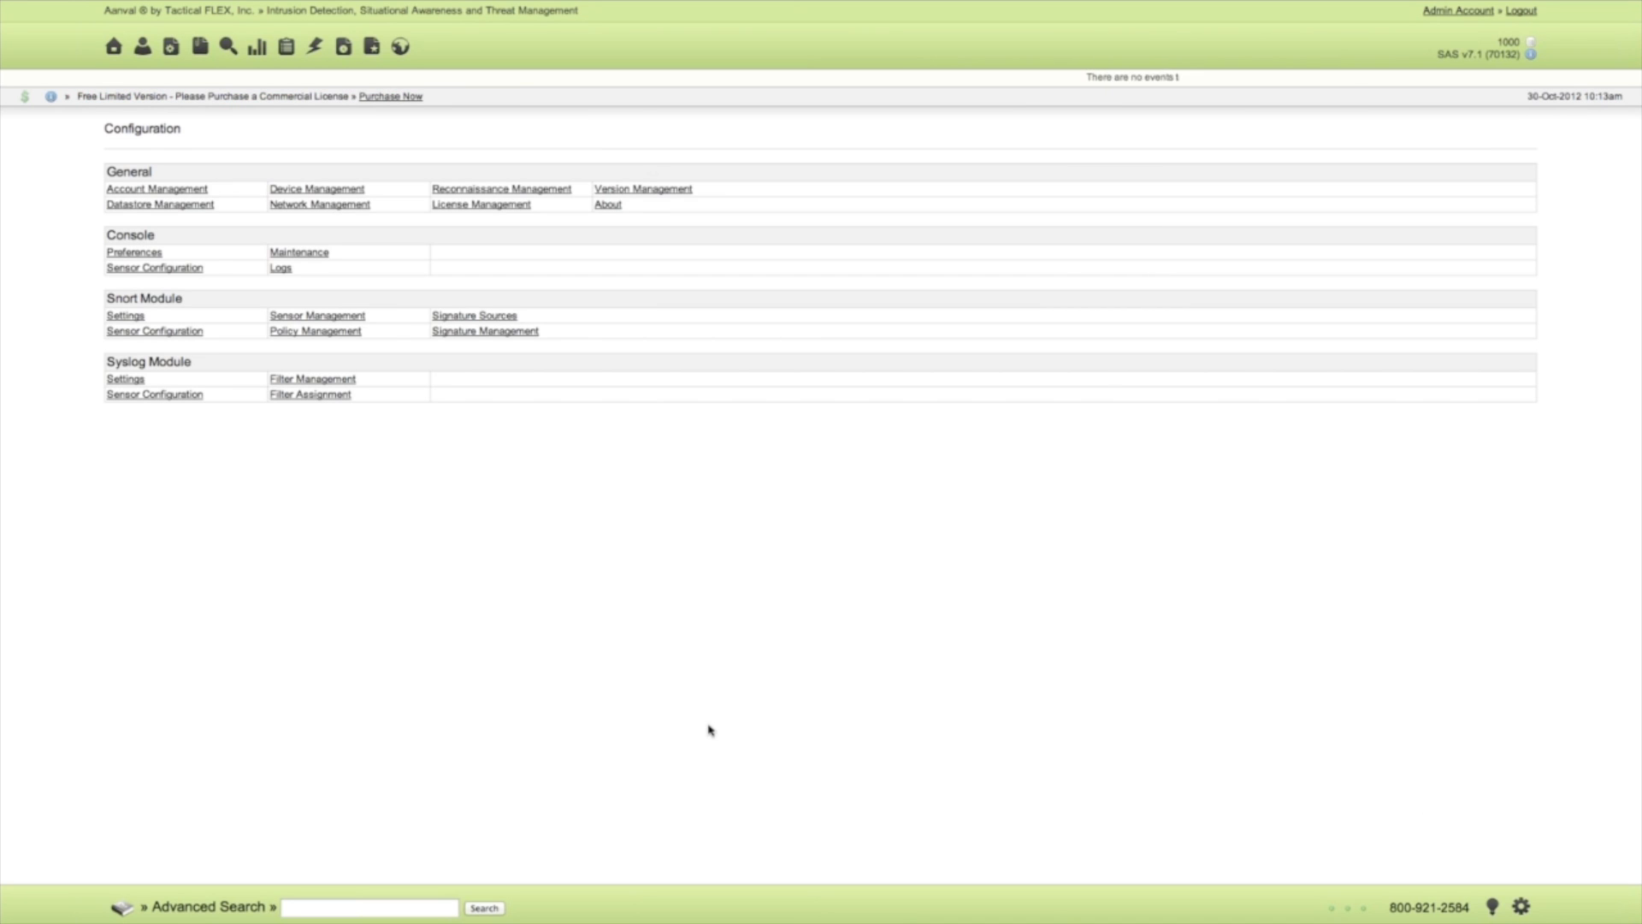
click(125, 316)
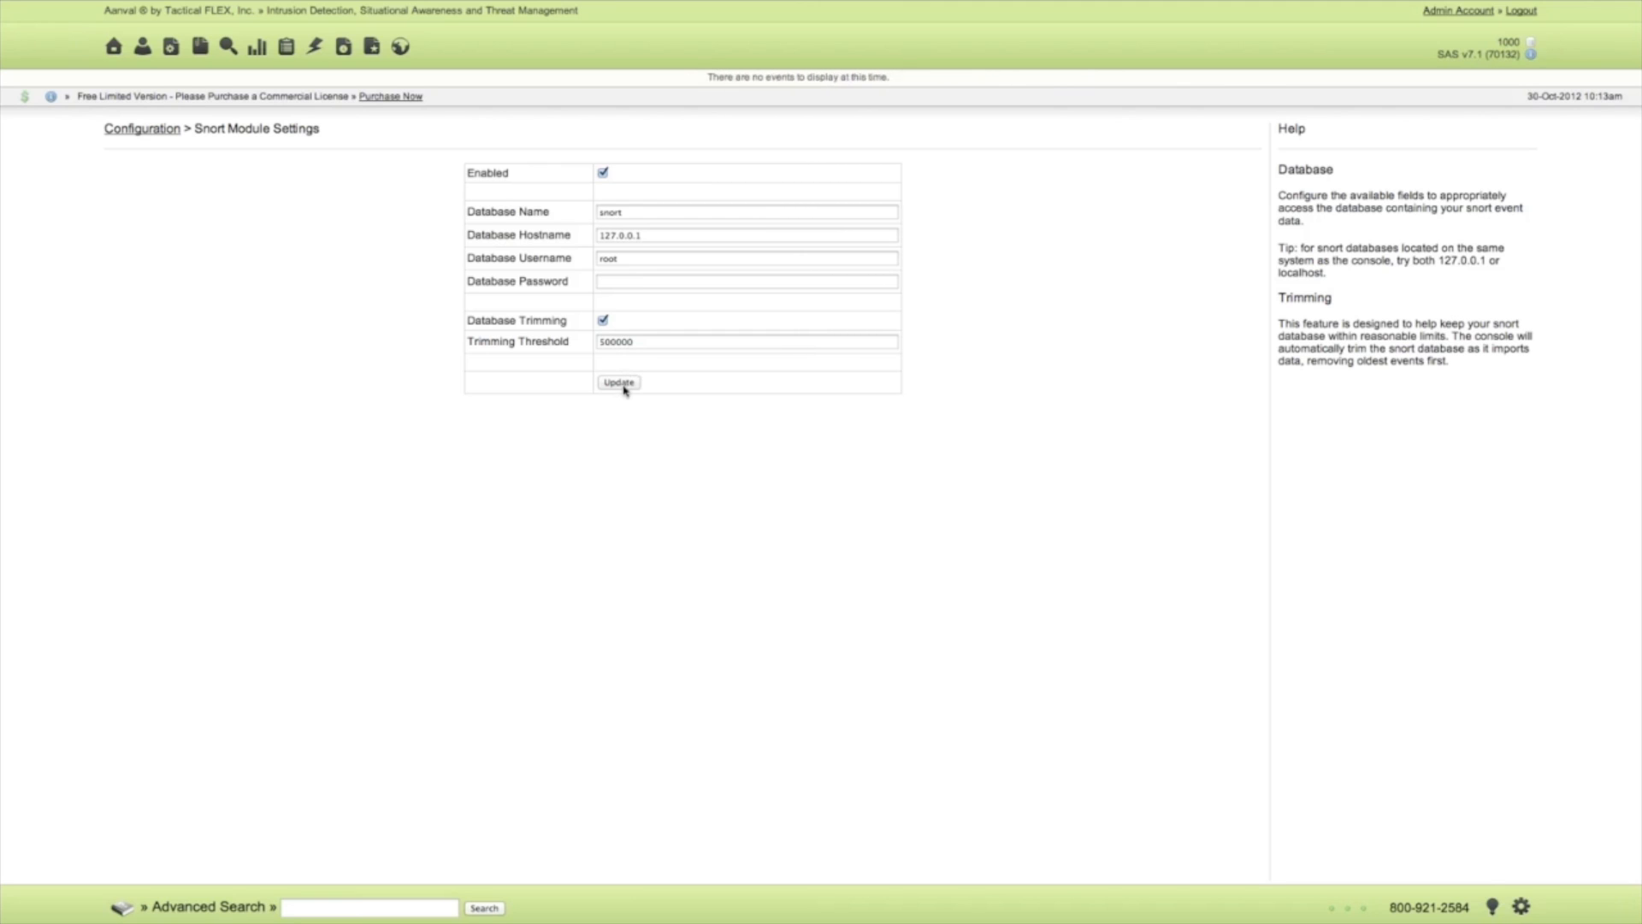
click(139, 133)
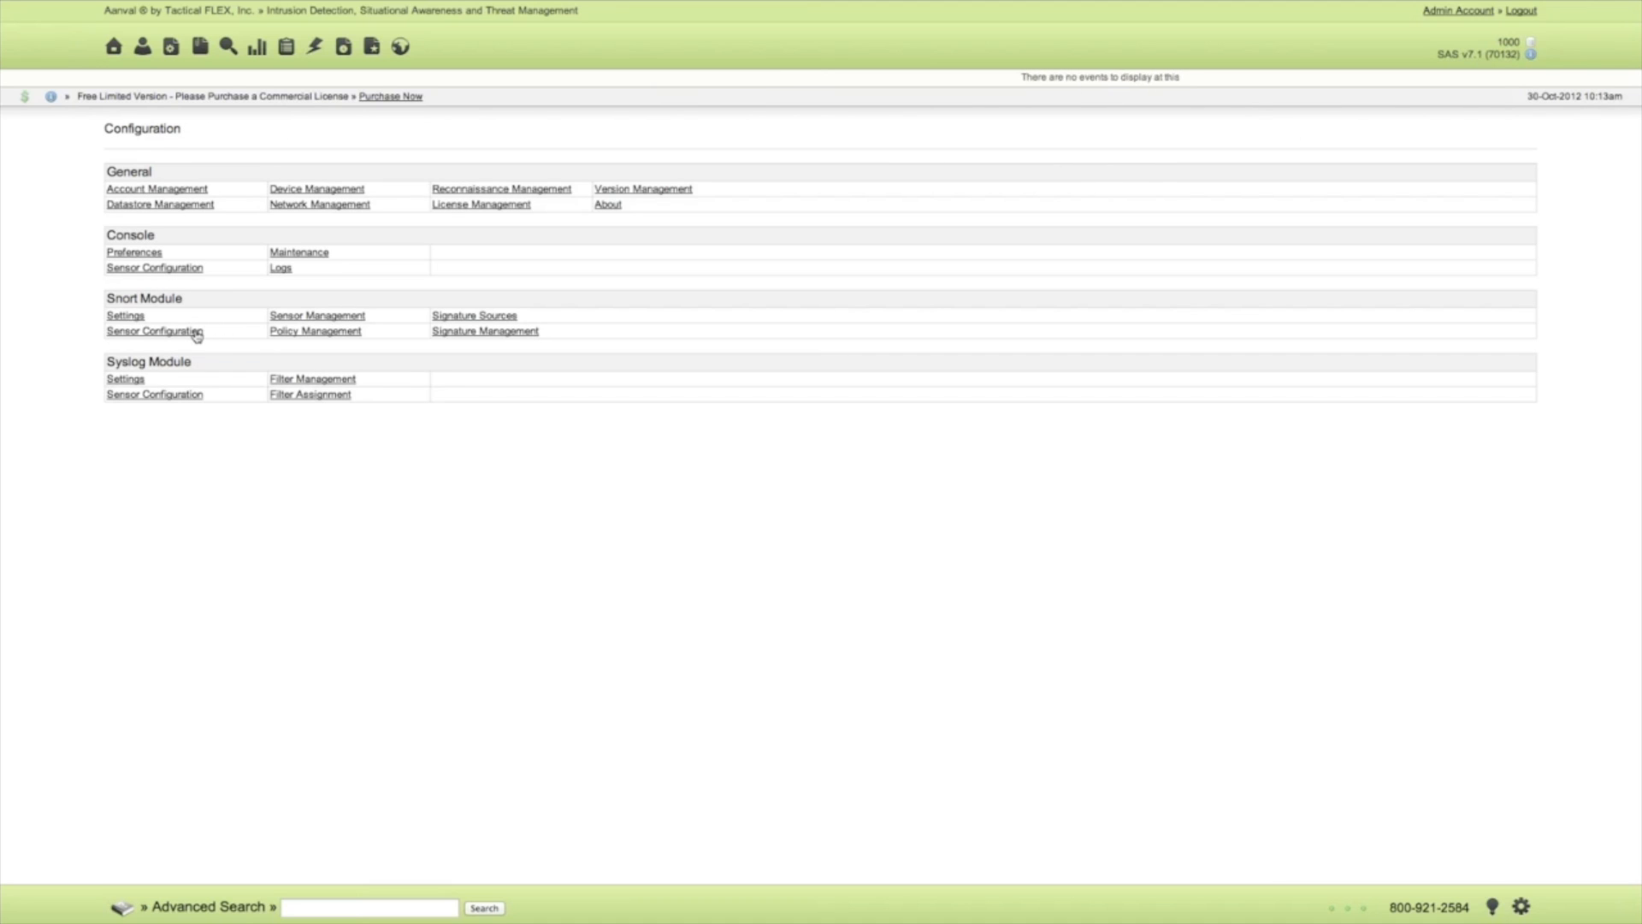
Enable the Snort sensor with user permission for the Admin Account and return to the home page's recent events.
click(196, 334)
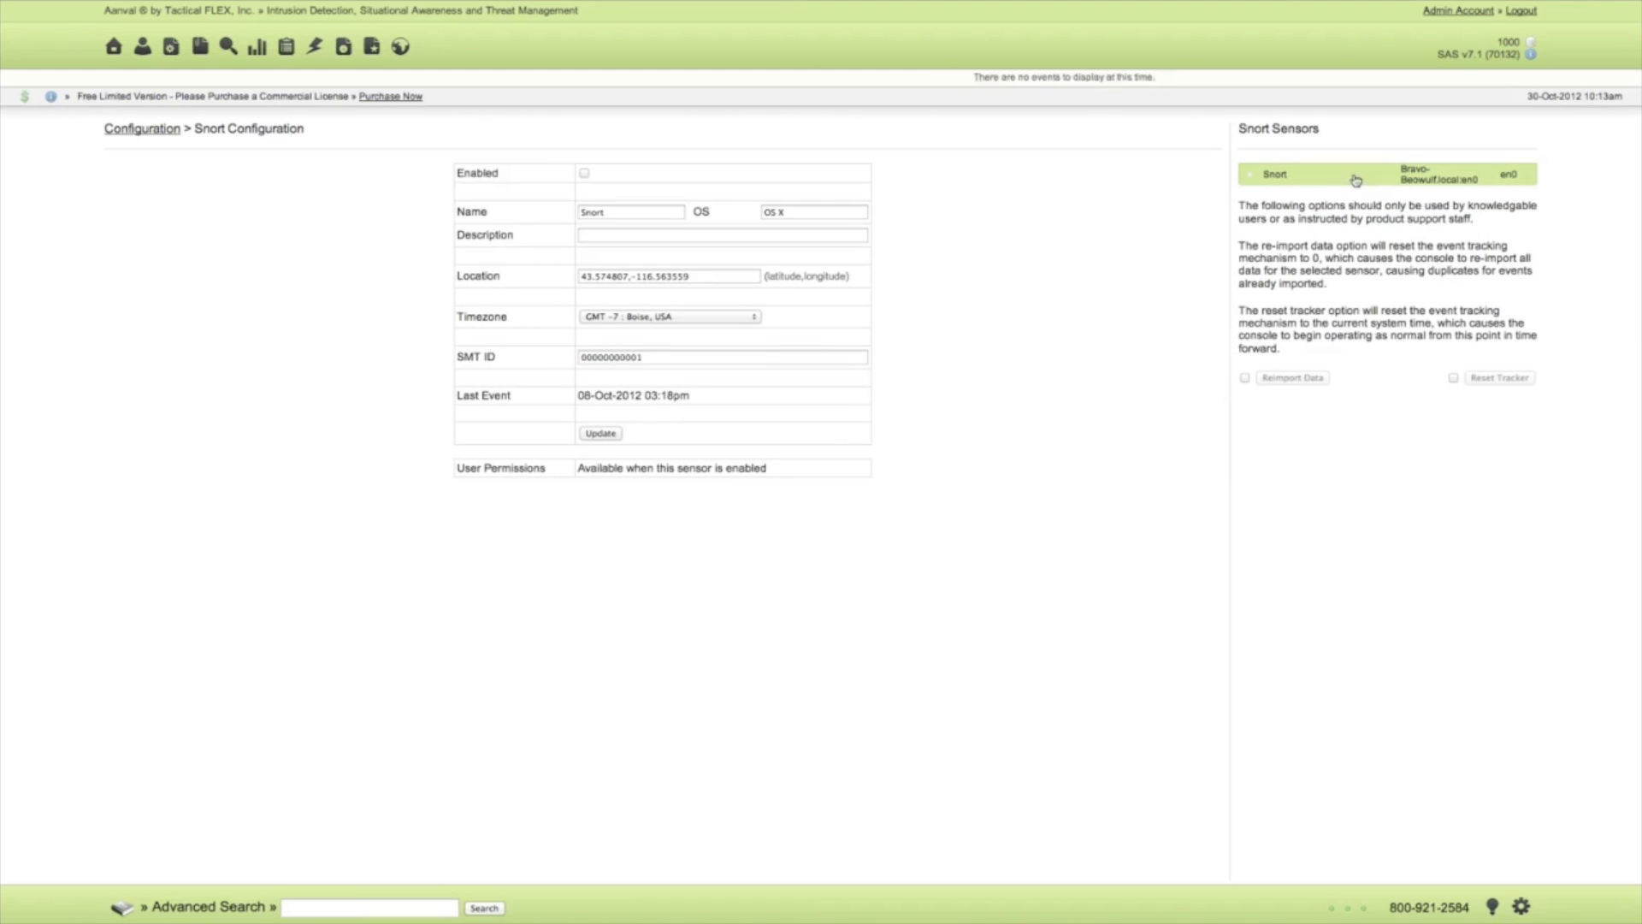
click(584, 175)
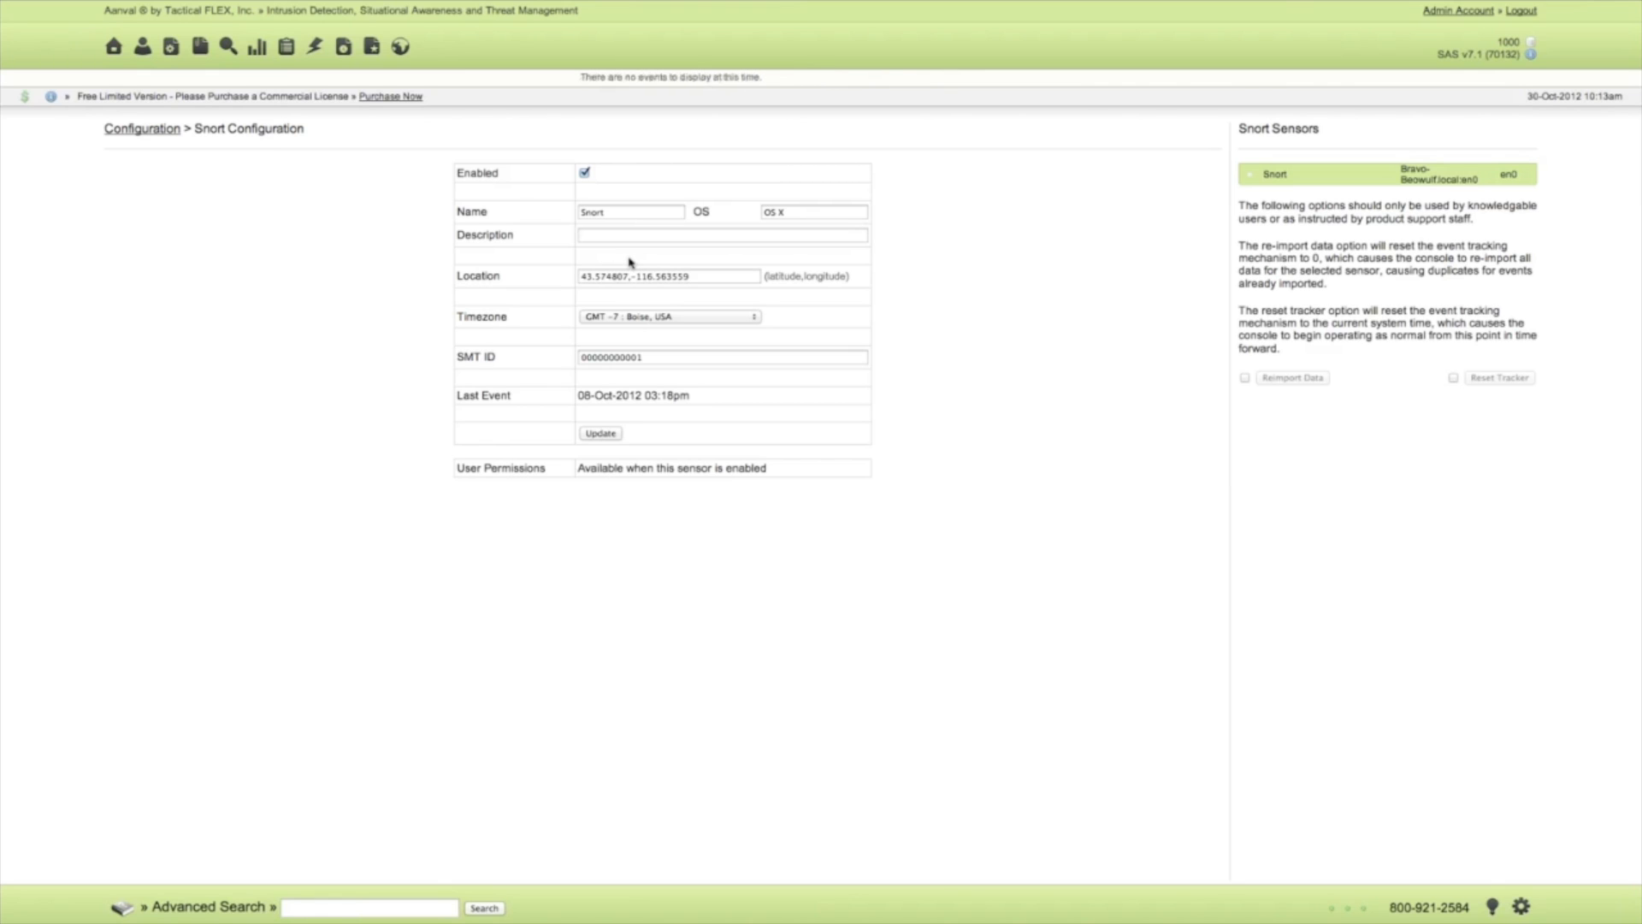
click(606, 436)
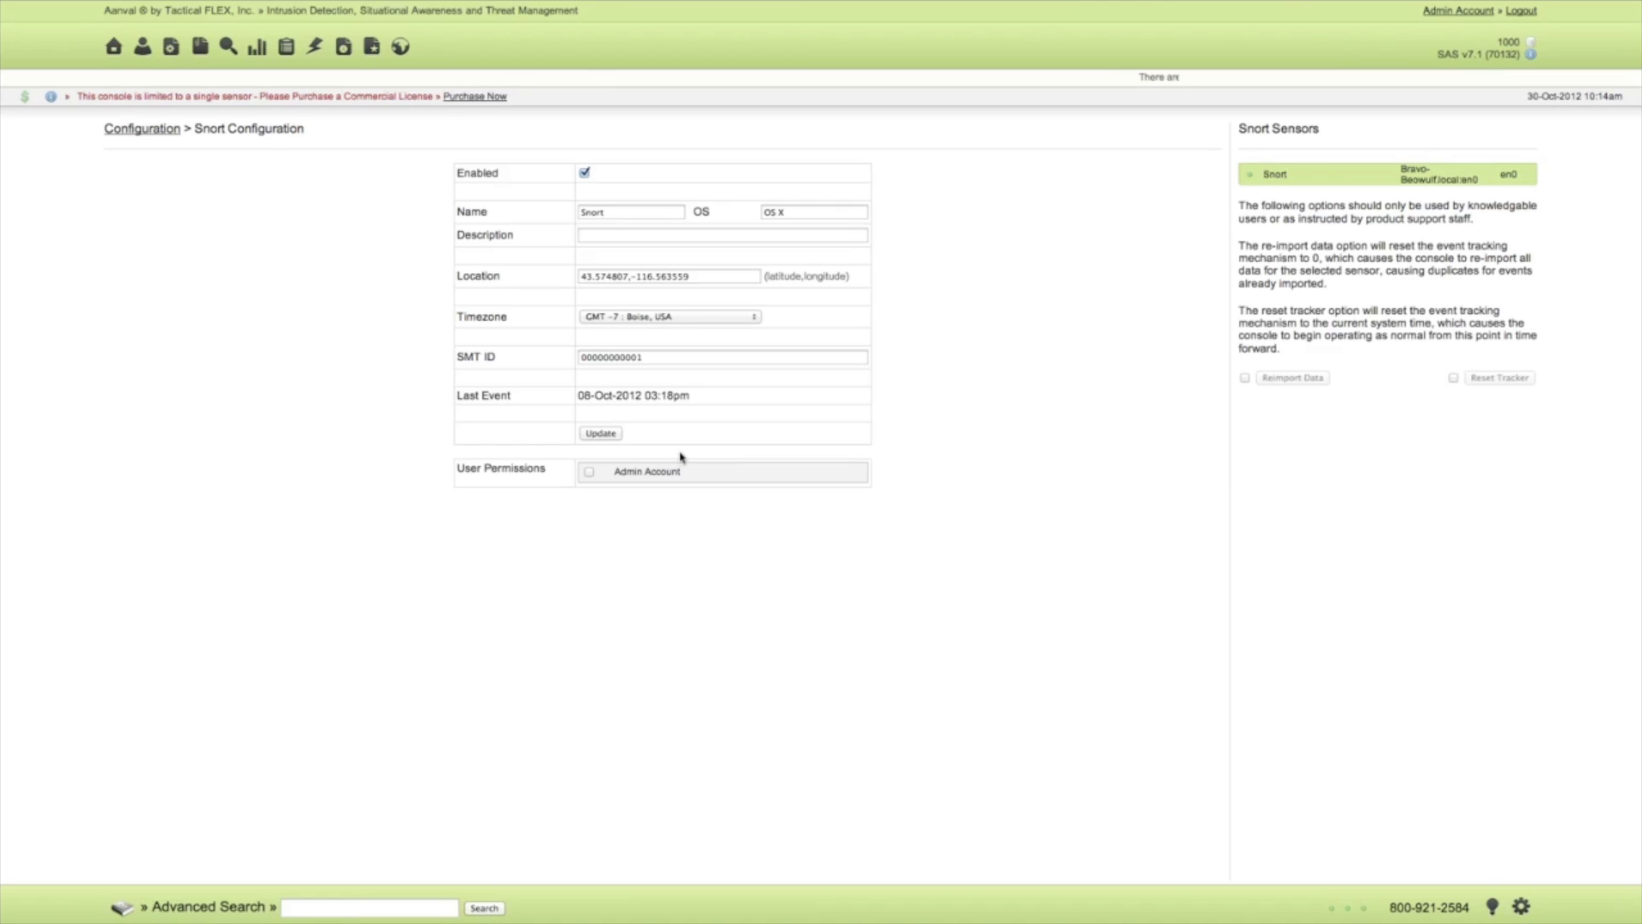
click(589, 474)
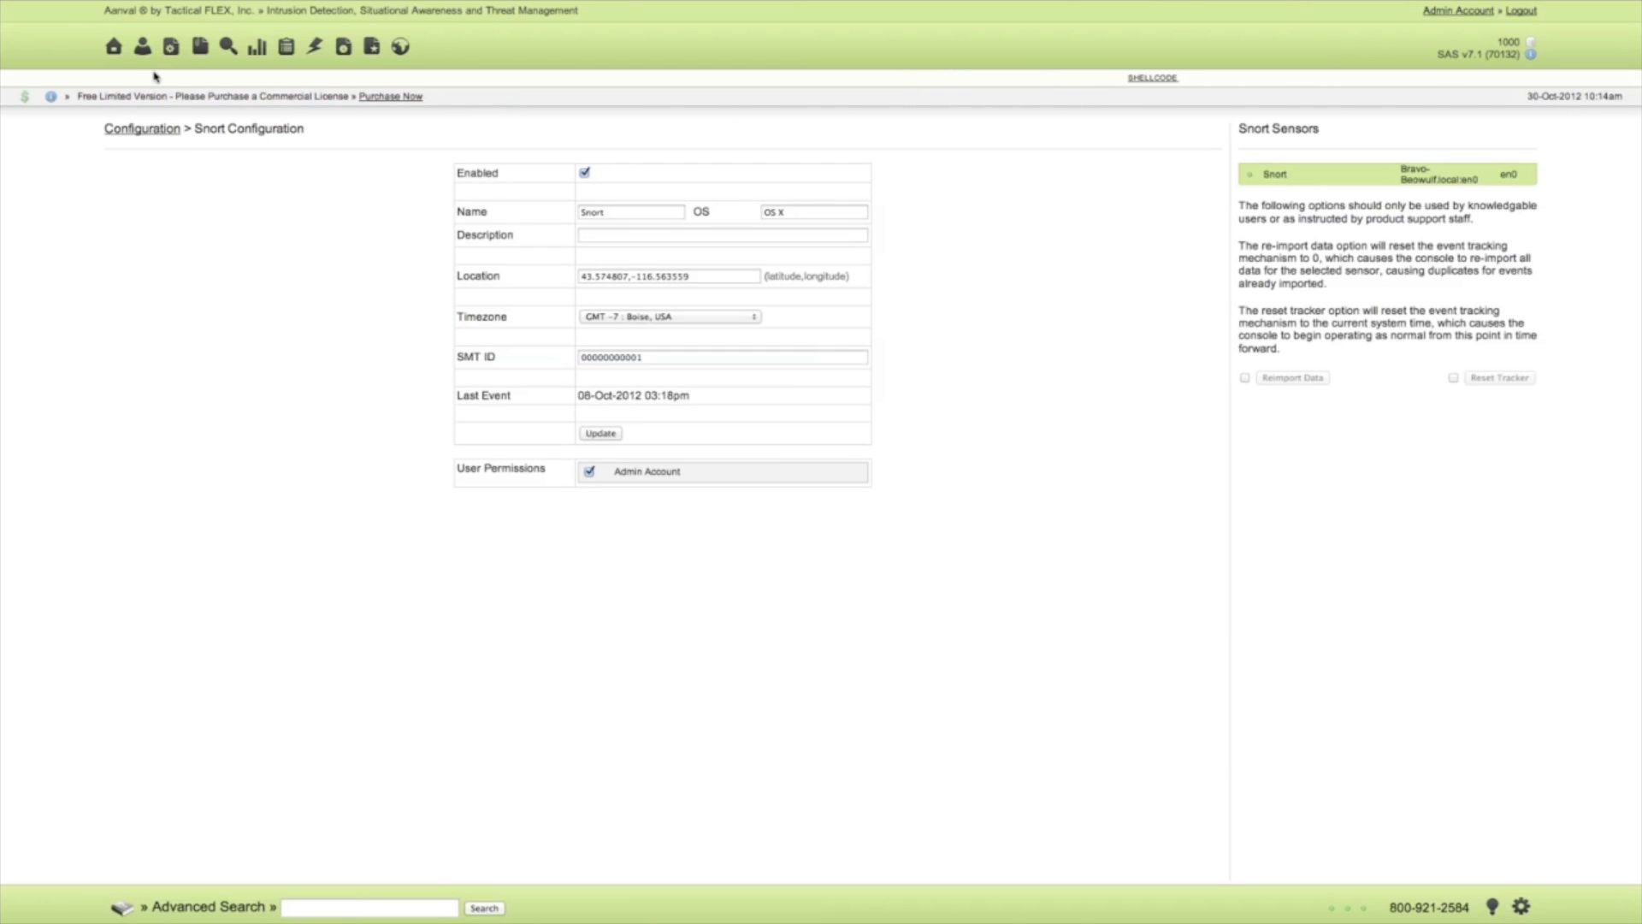
click(115, 50)
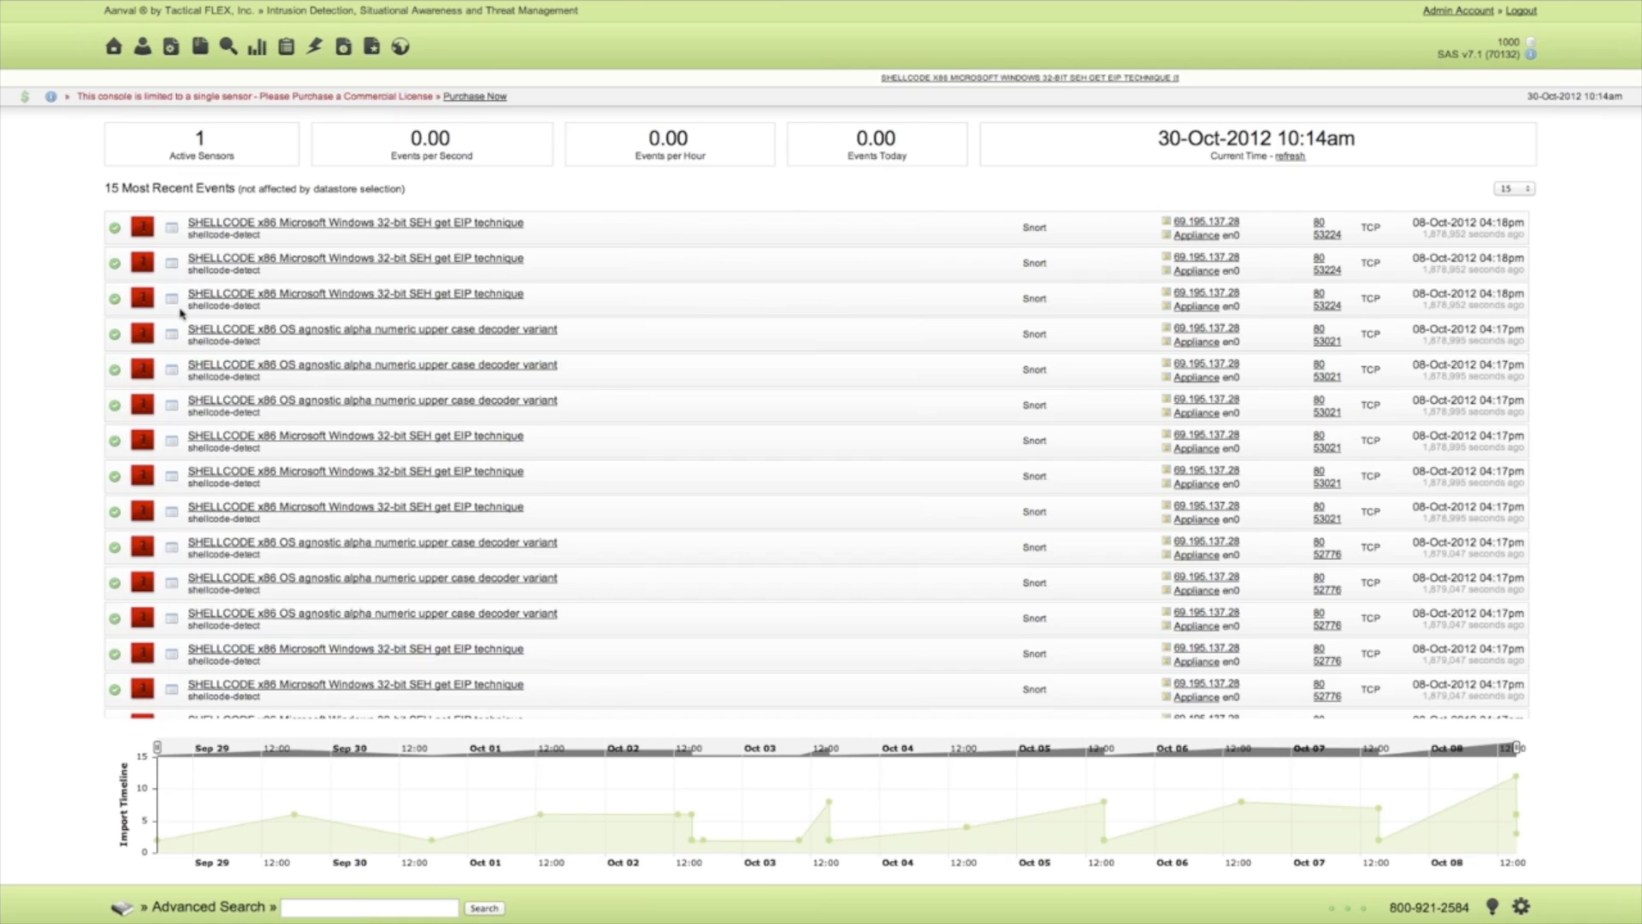
Grant the Admin Account permission to the built-in Aanval Console sensor and return to the home page.
click(1522, 907)
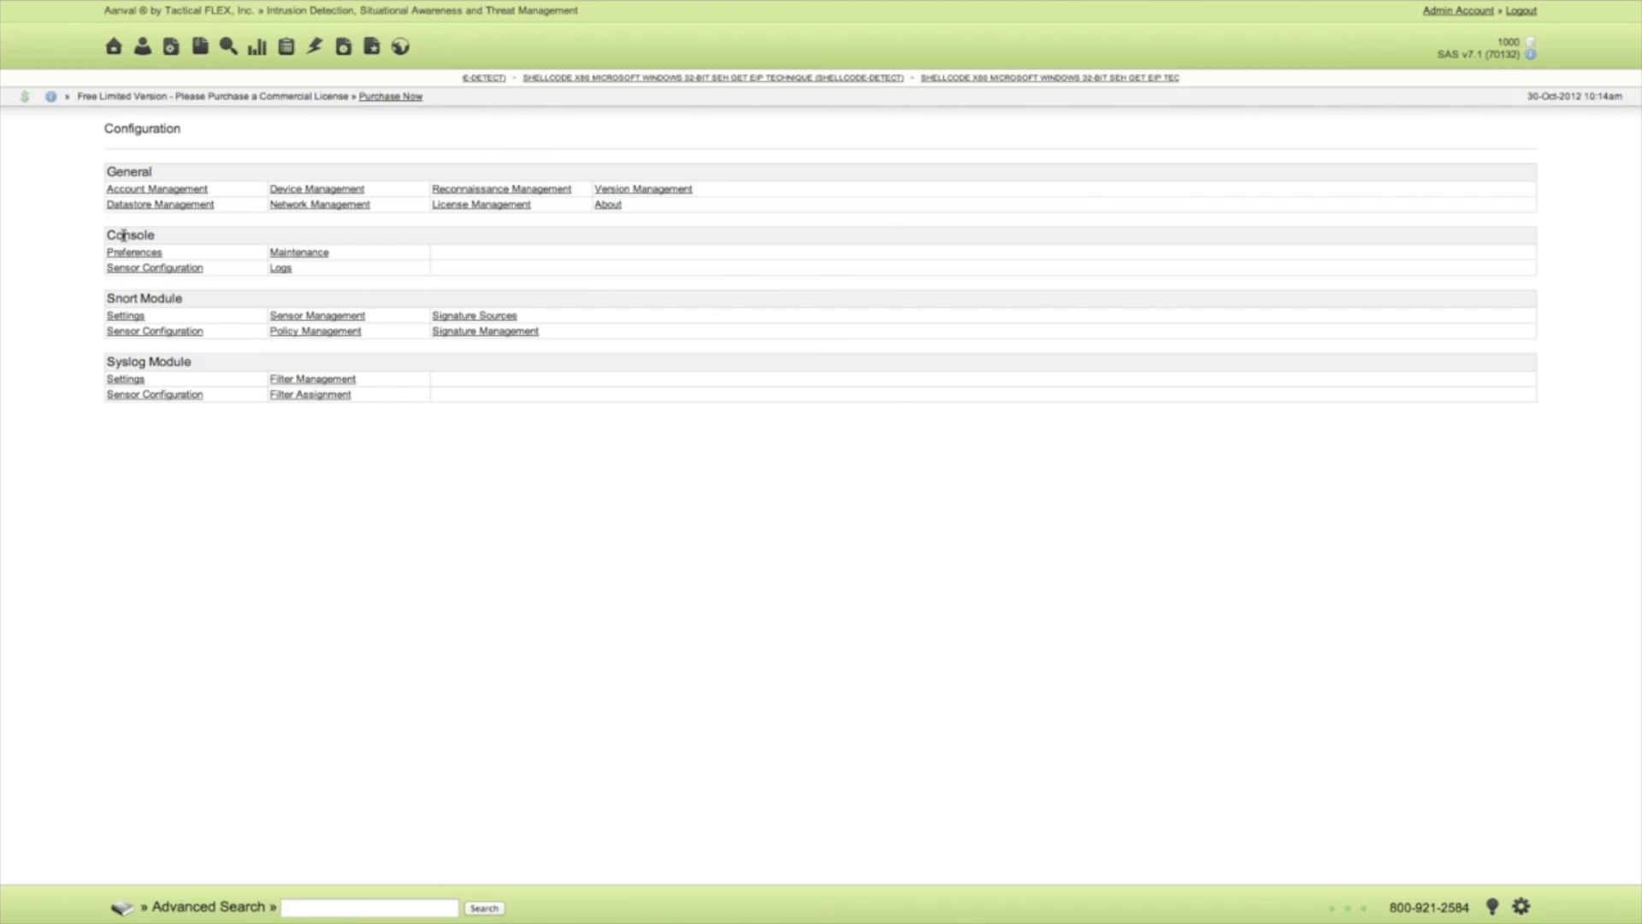
click(144, 269)
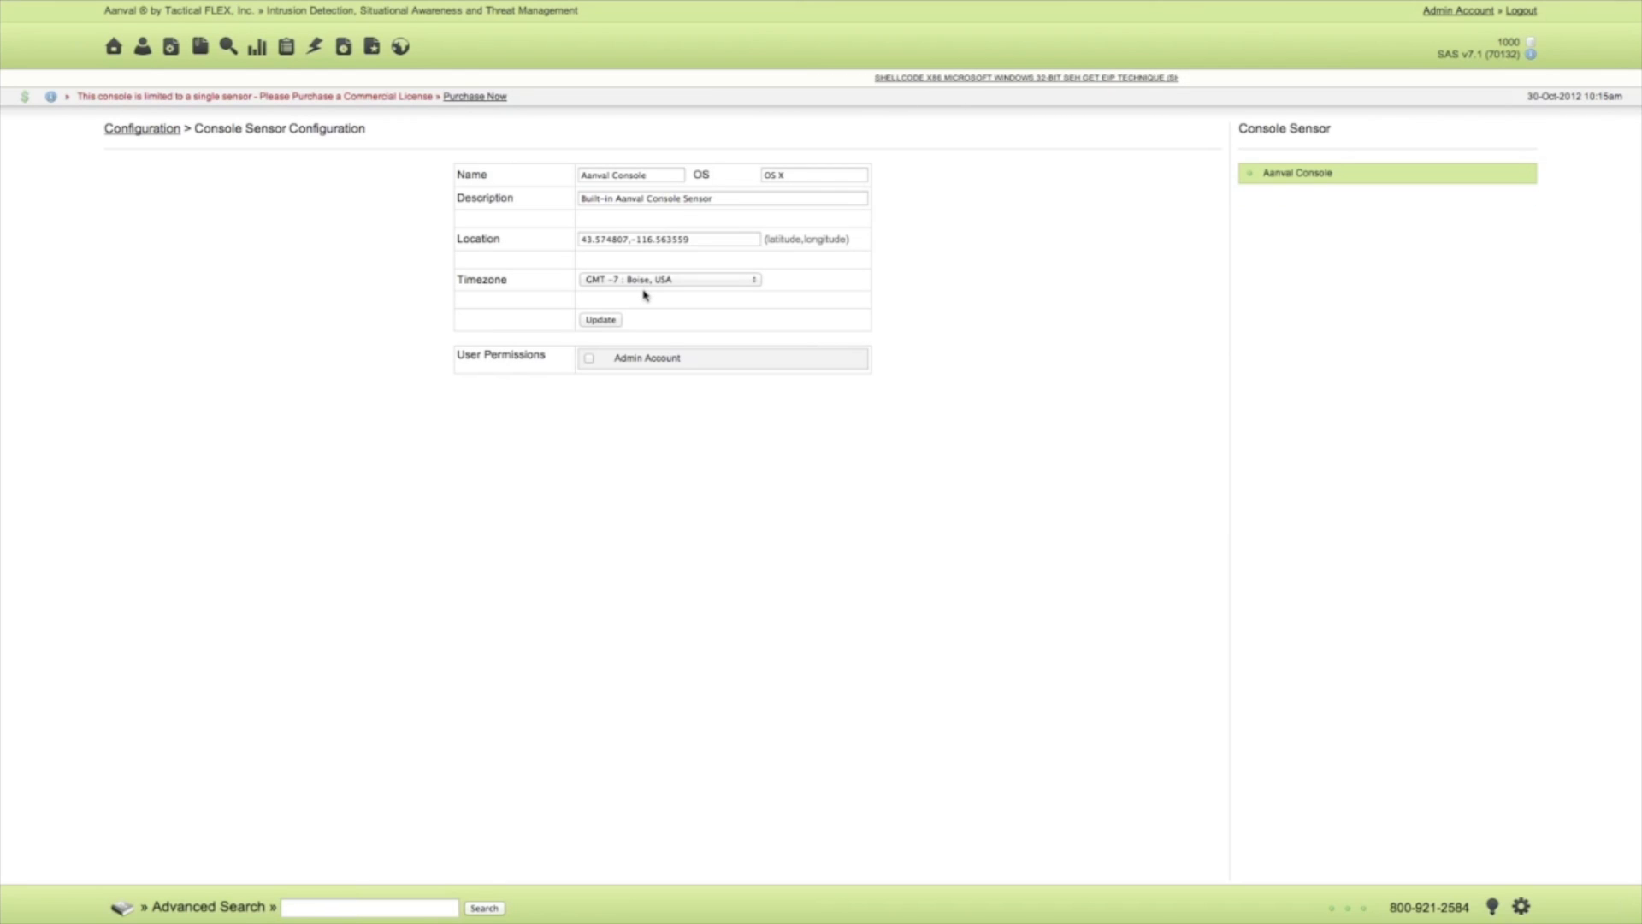
click(590, 360)
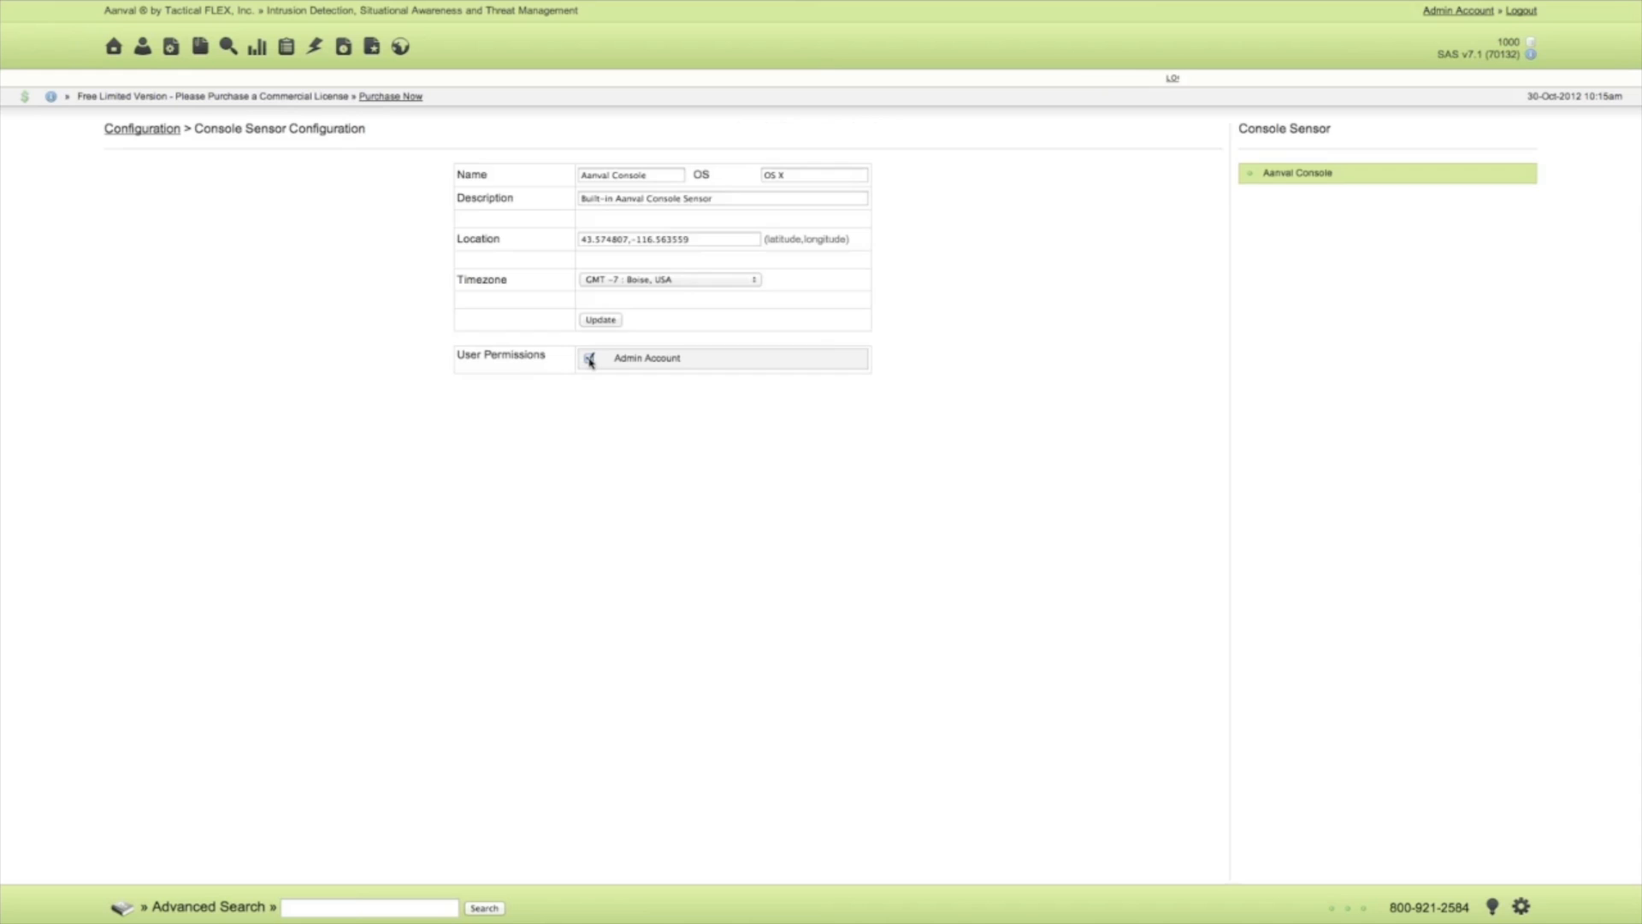
click(114, 48)
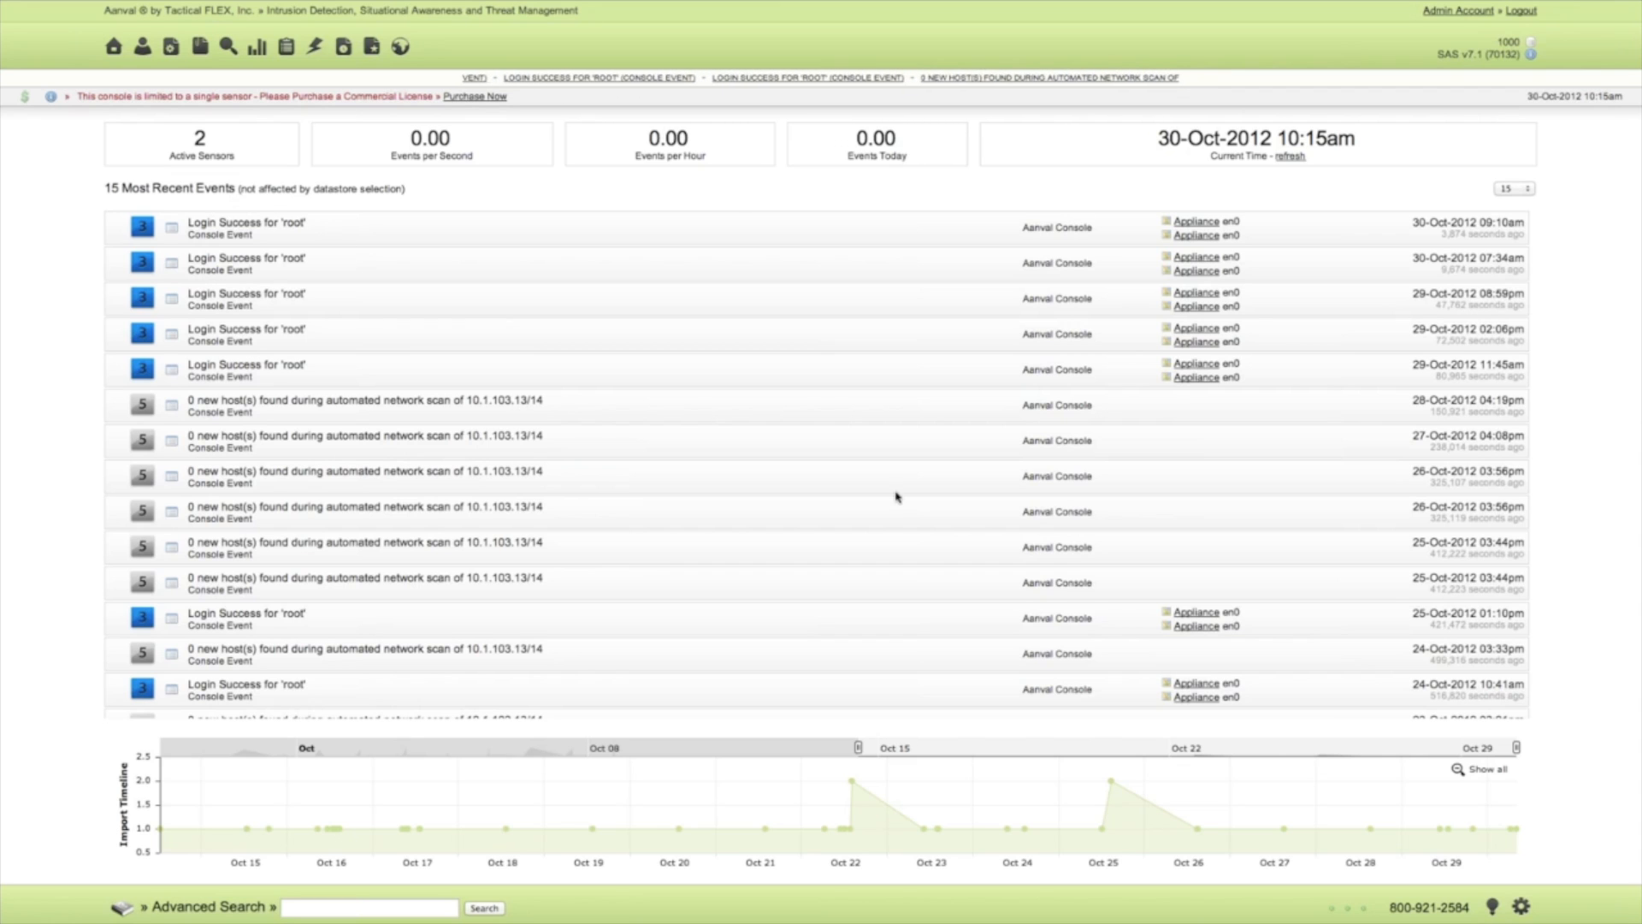
Check the last event time in the Snort sensor configuration and return to the home page.
click(1520, 908)
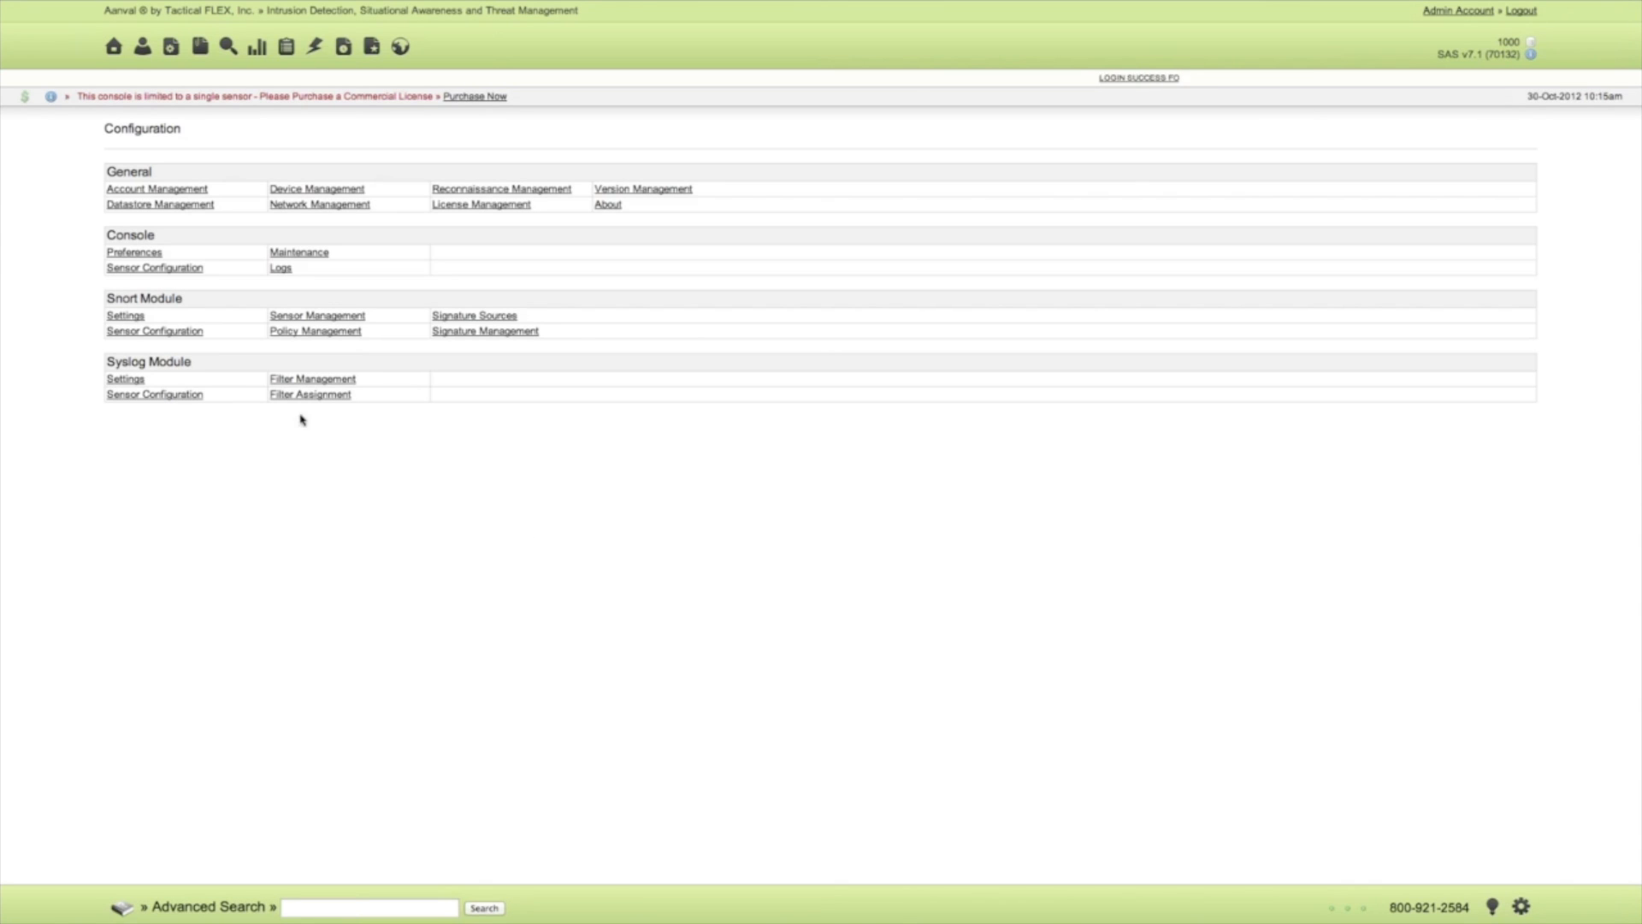
click(166, 336)
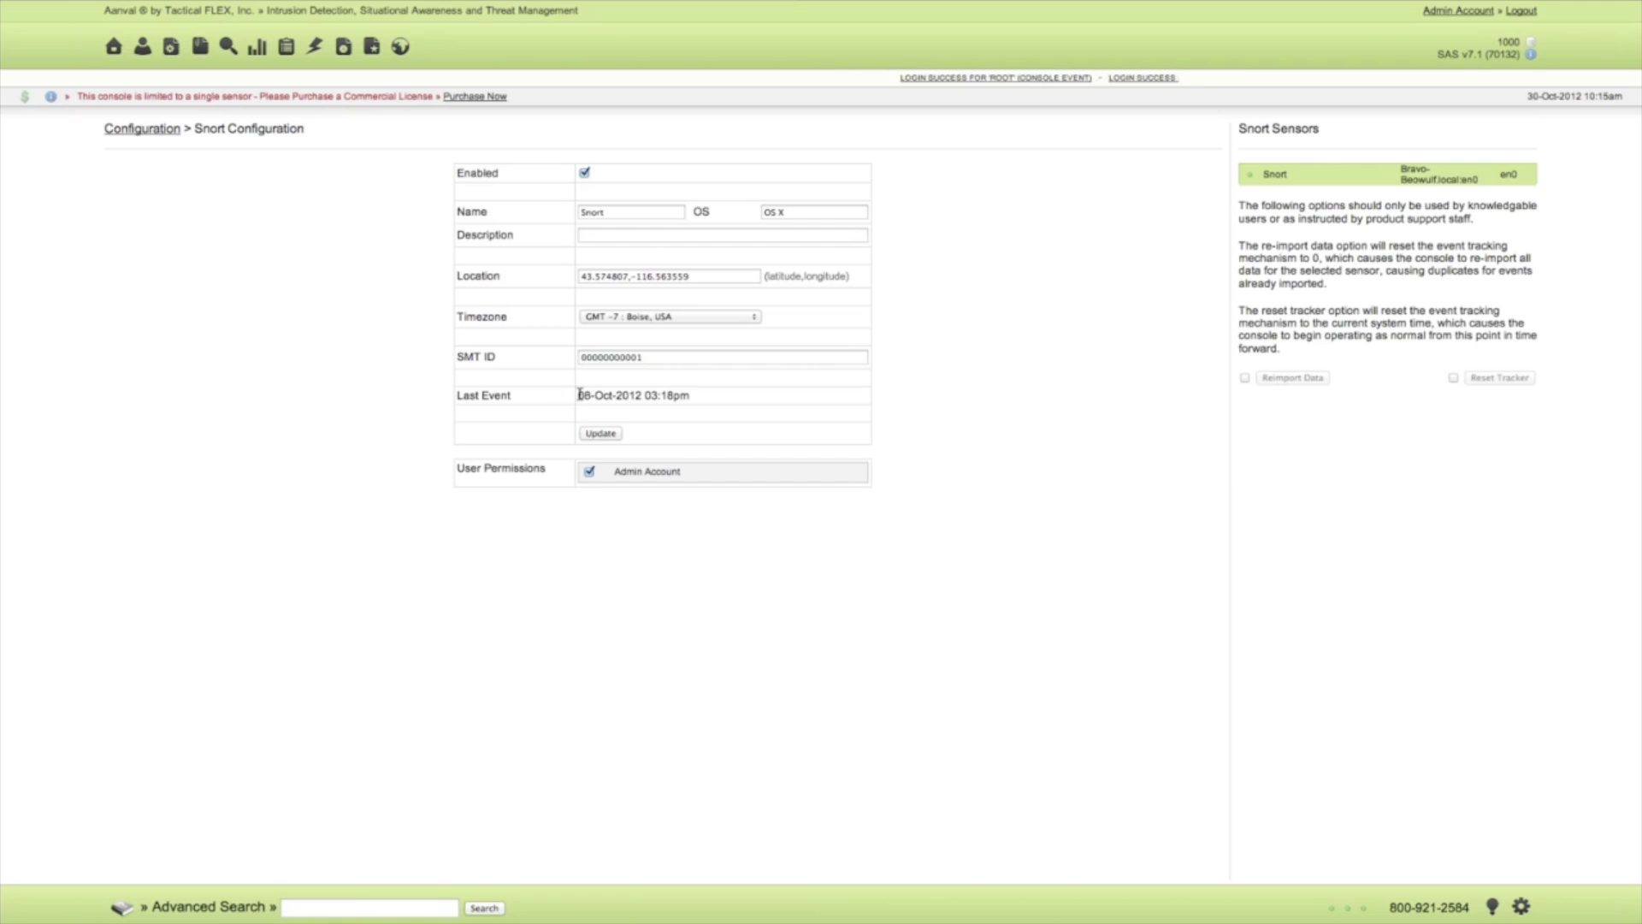
drag(578, 395, 694, 396)
click(694, 396)
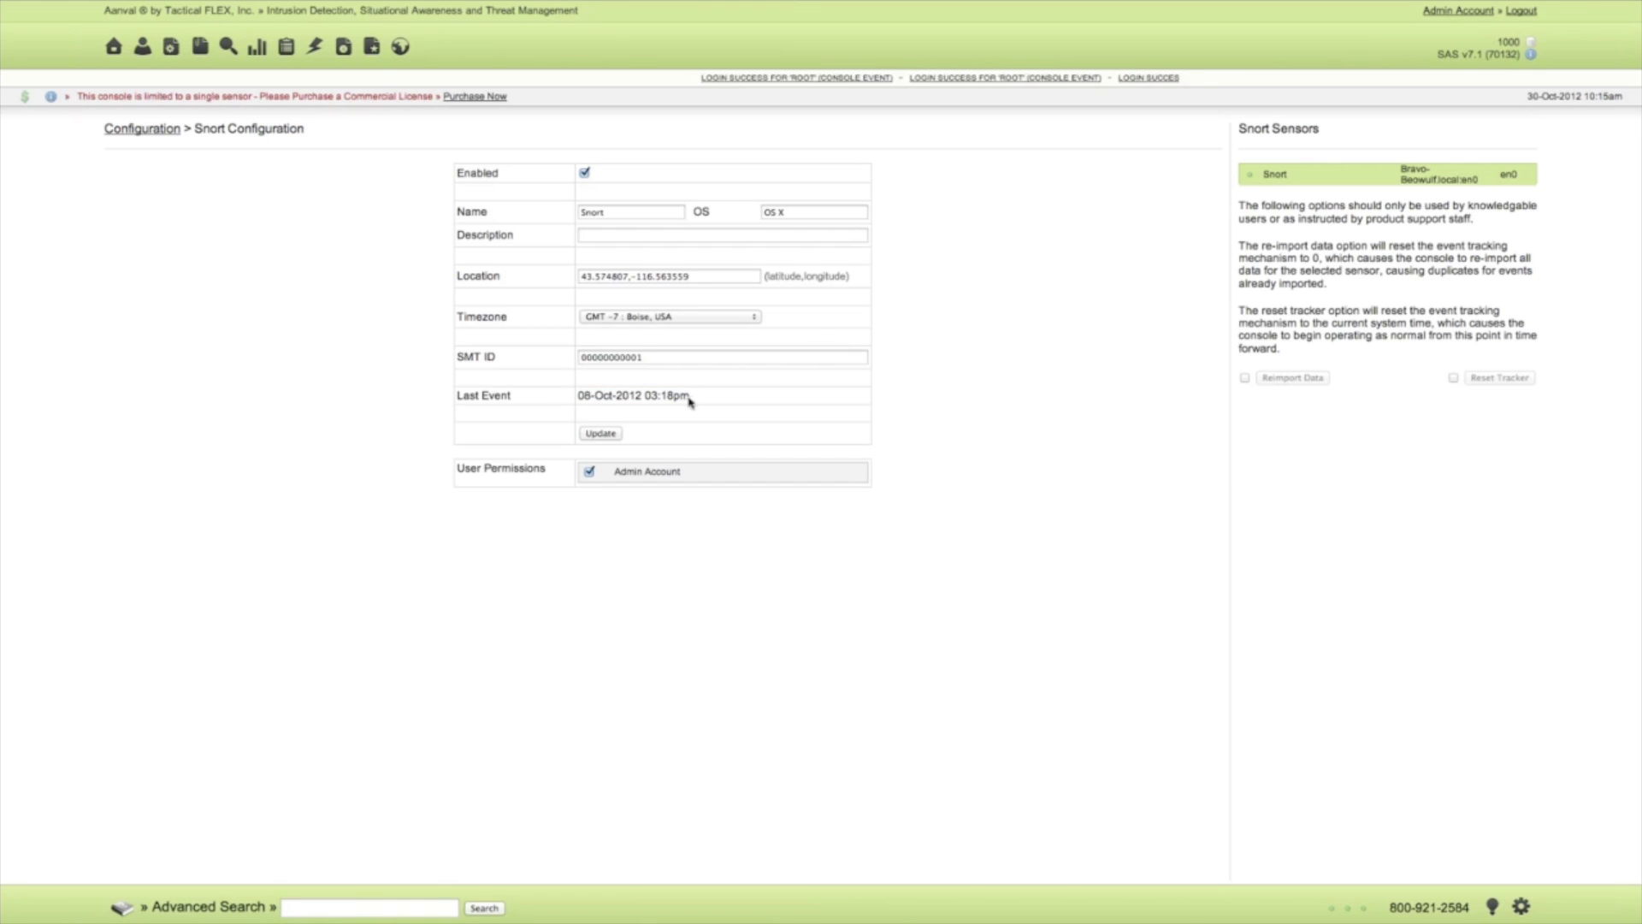
drag(688, 396, 594, 397)
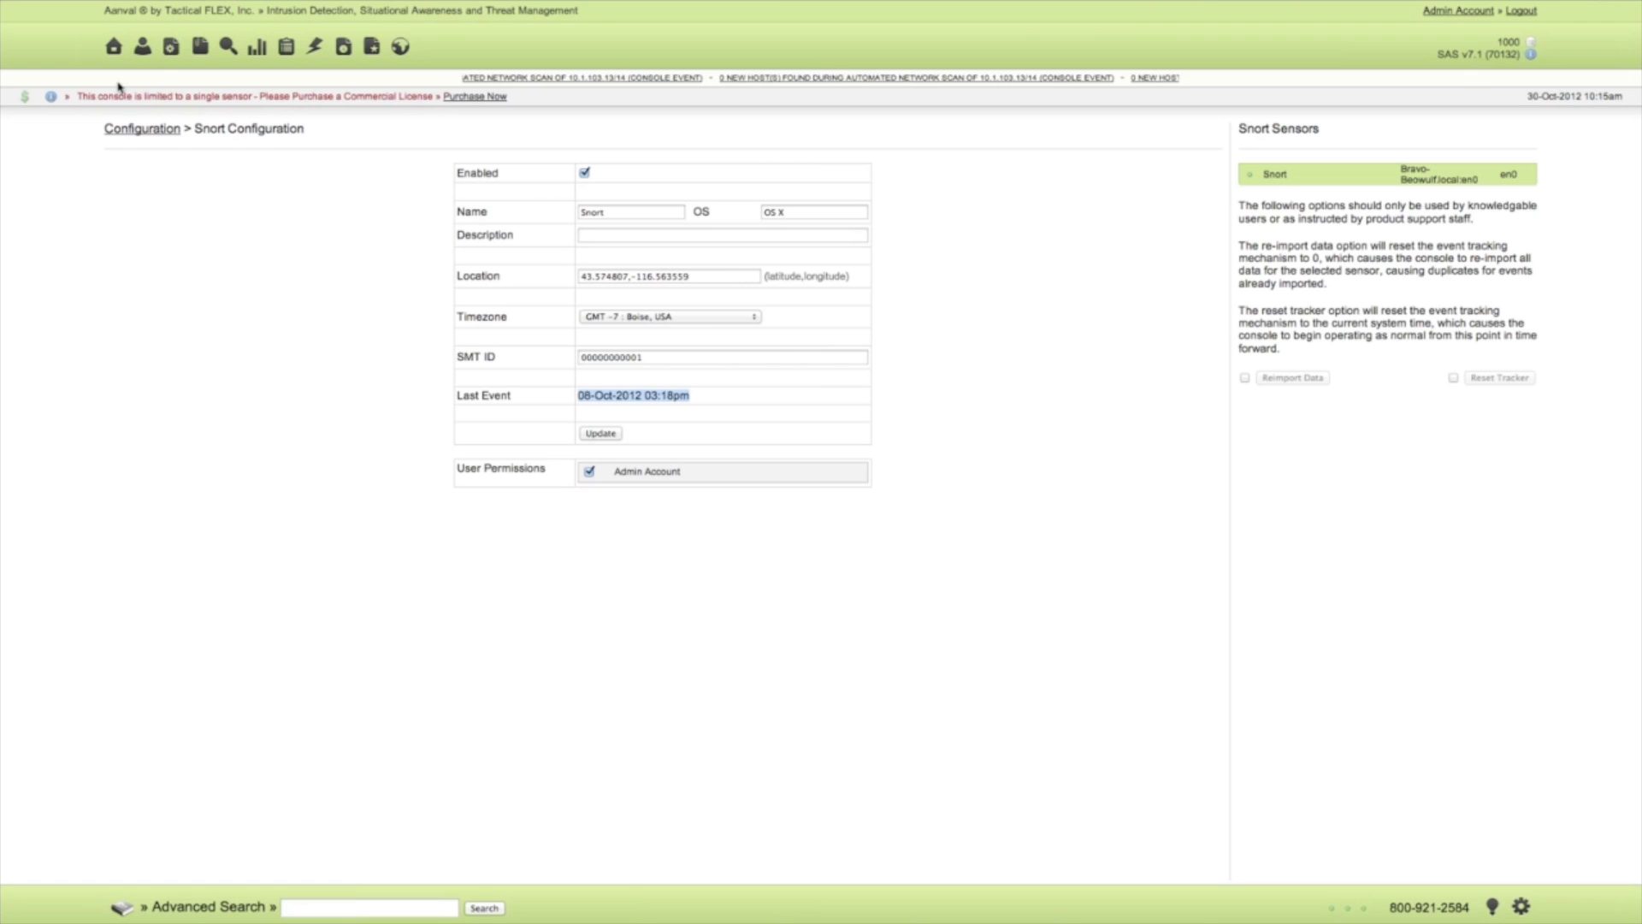
click(114, 47)
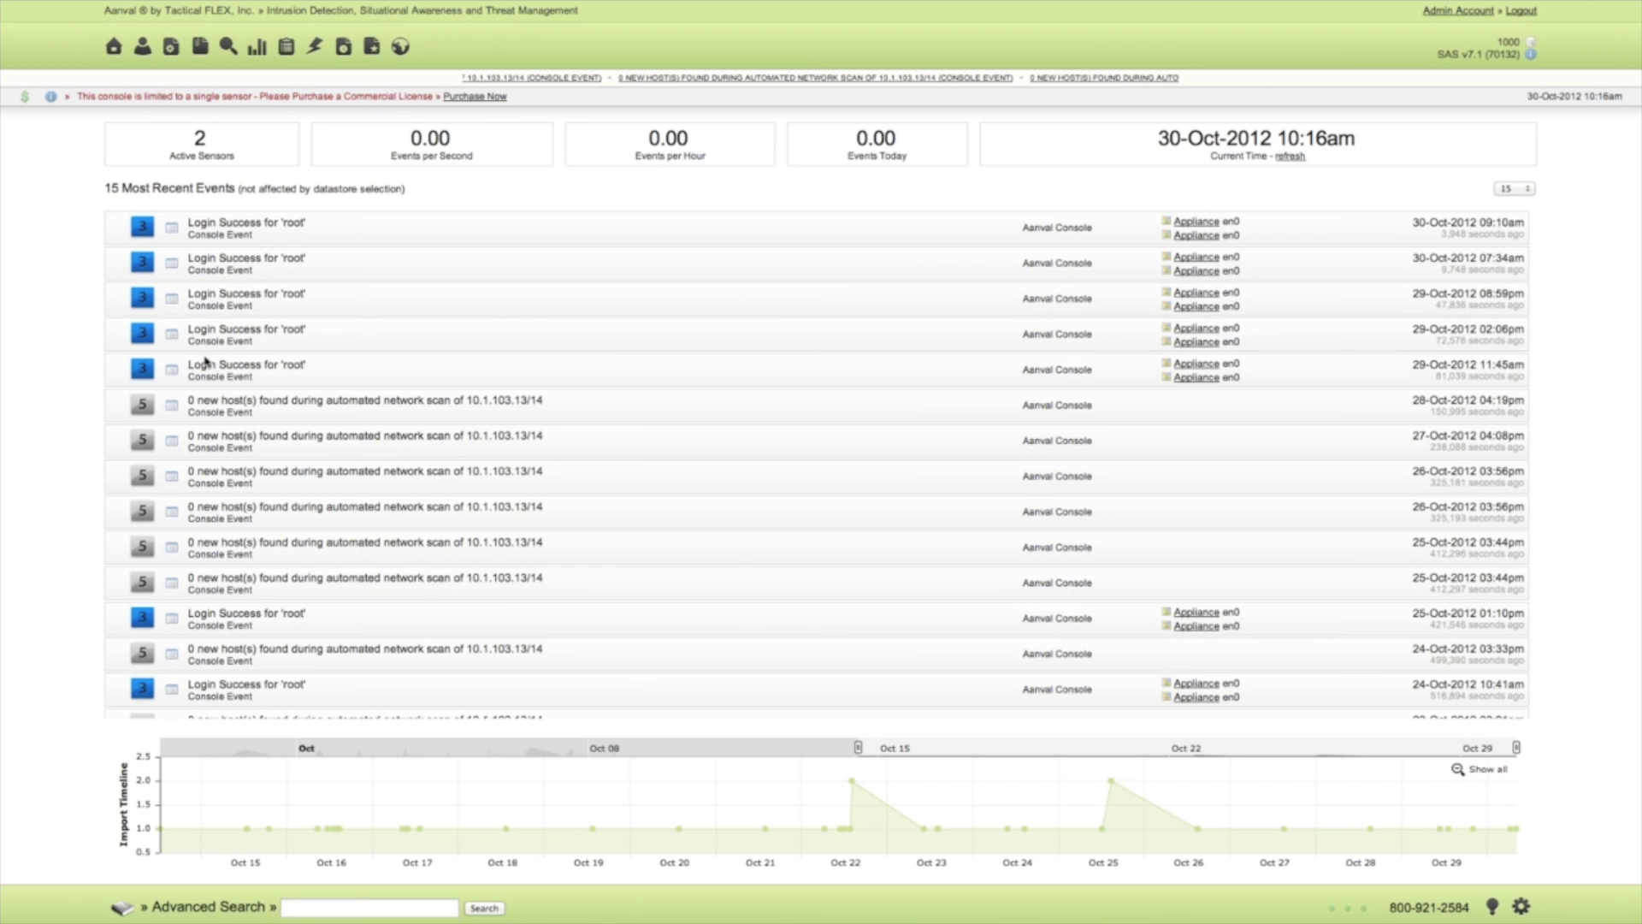
Create a new signature source for the Snort module.
click(1521, 907)
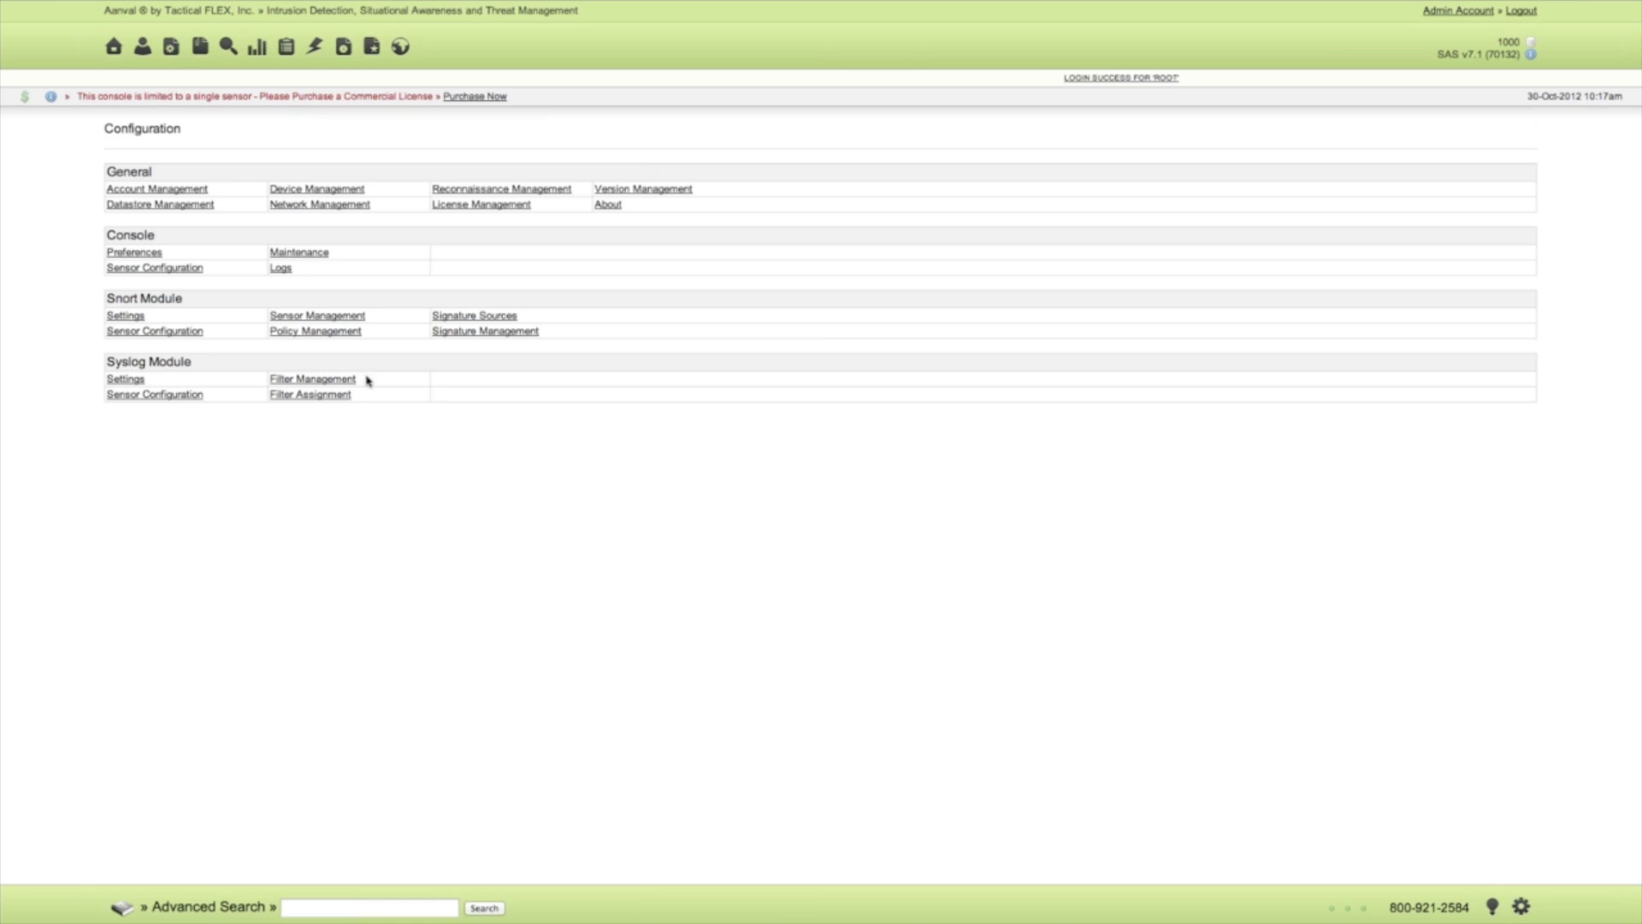
click(454, 320)
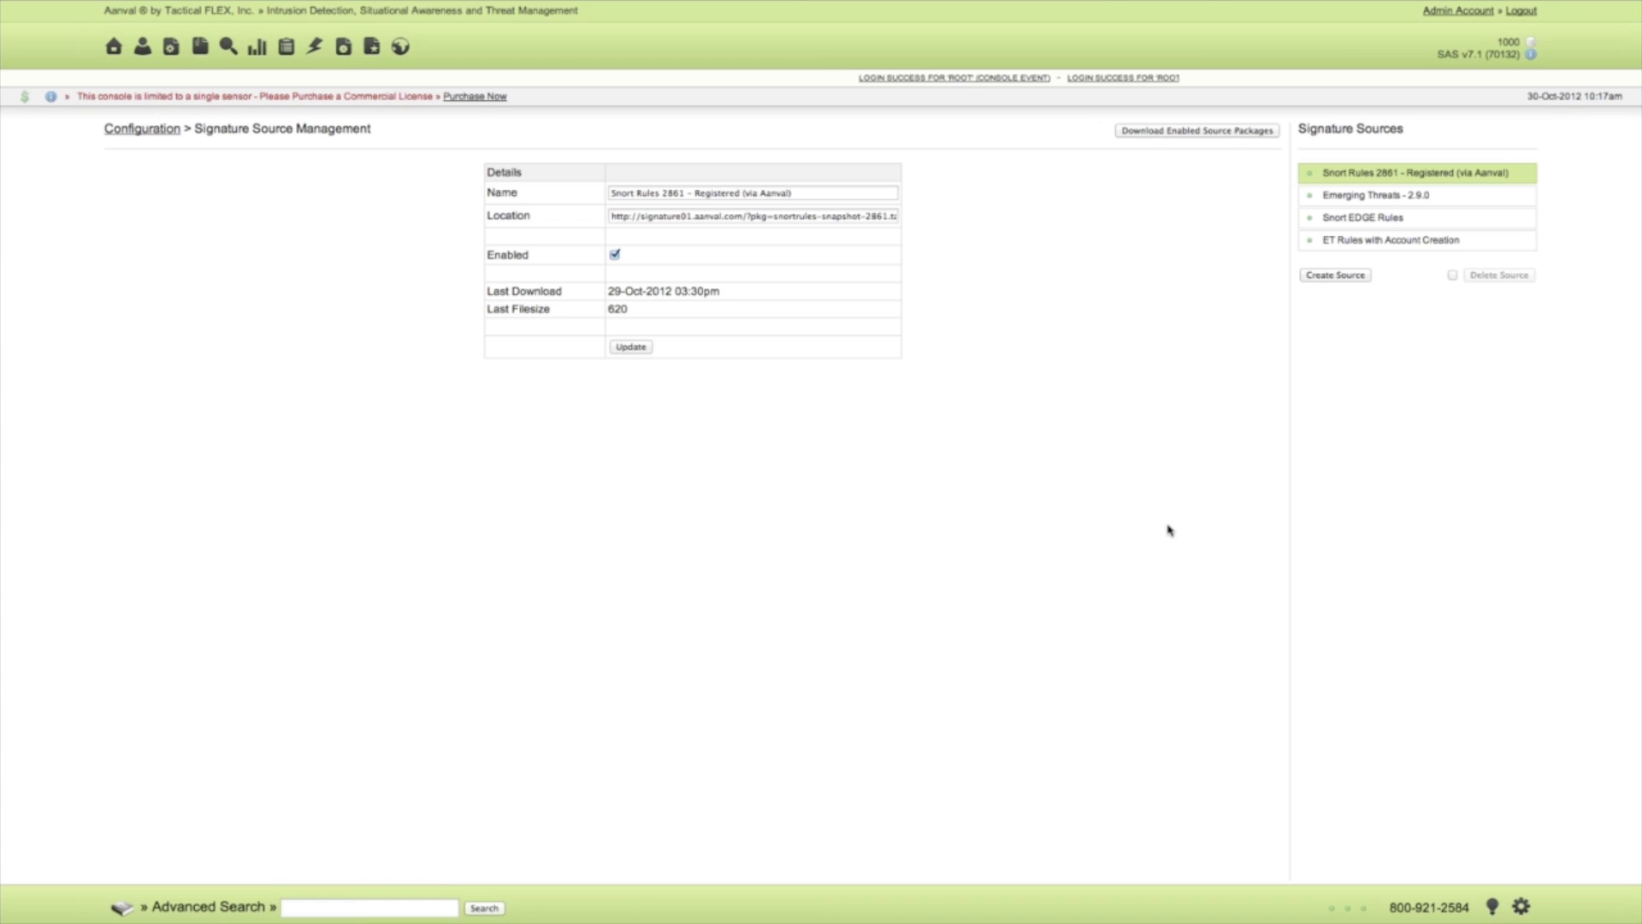
click(1336, 275)
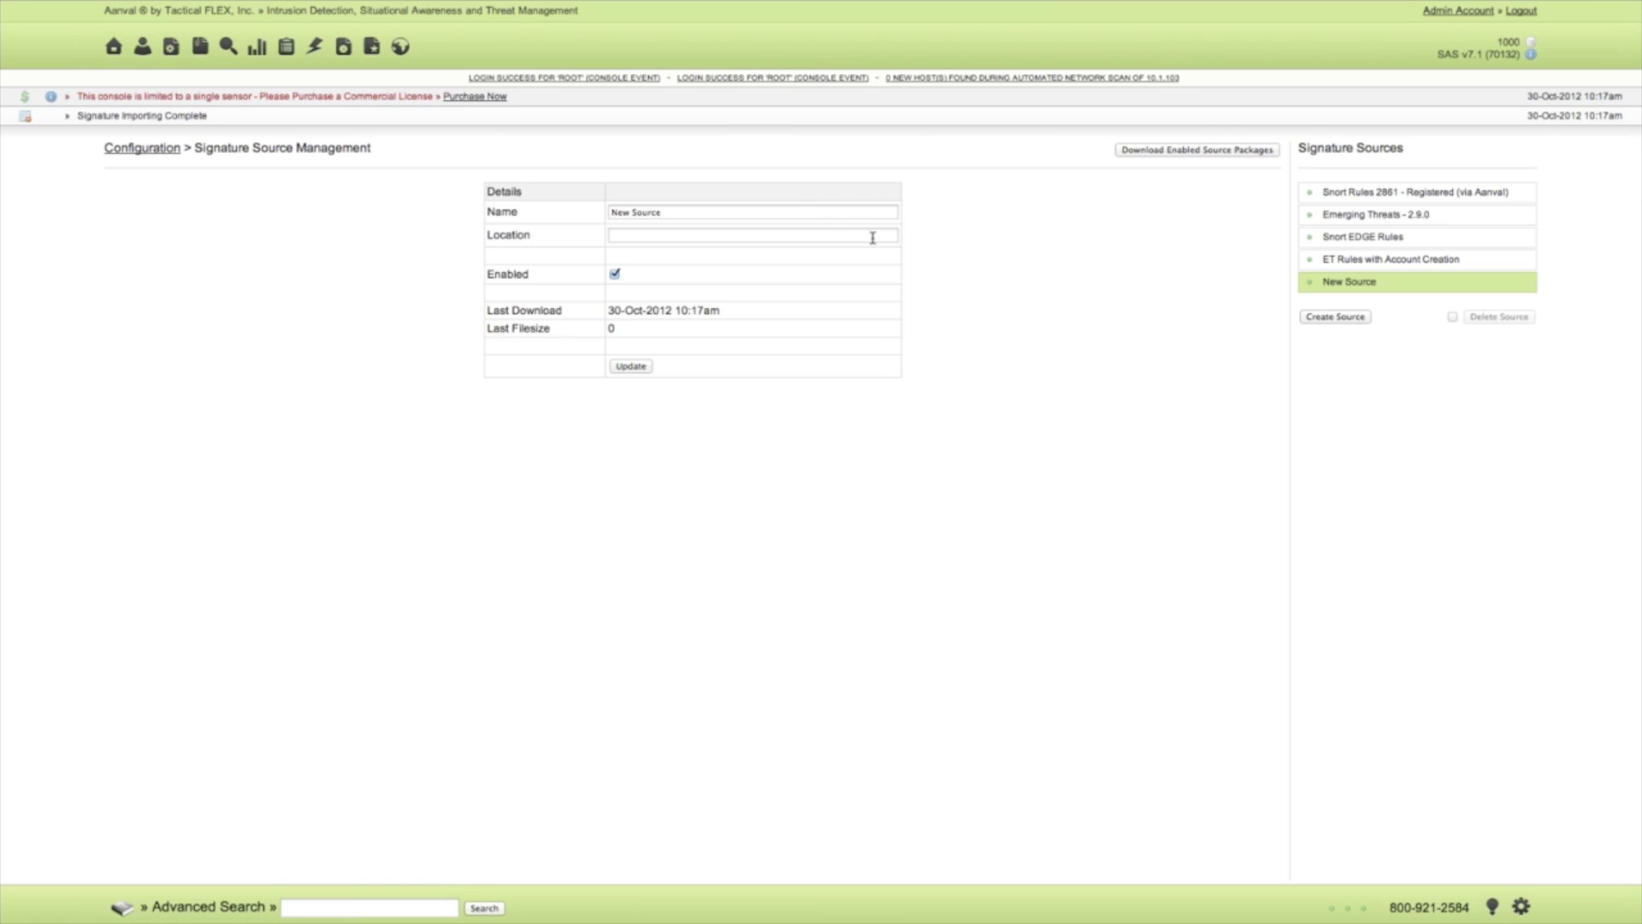
Examine the Oinkmaster Code field and the update option in the console preferences, and return to the signature sources.
click(139, 154)
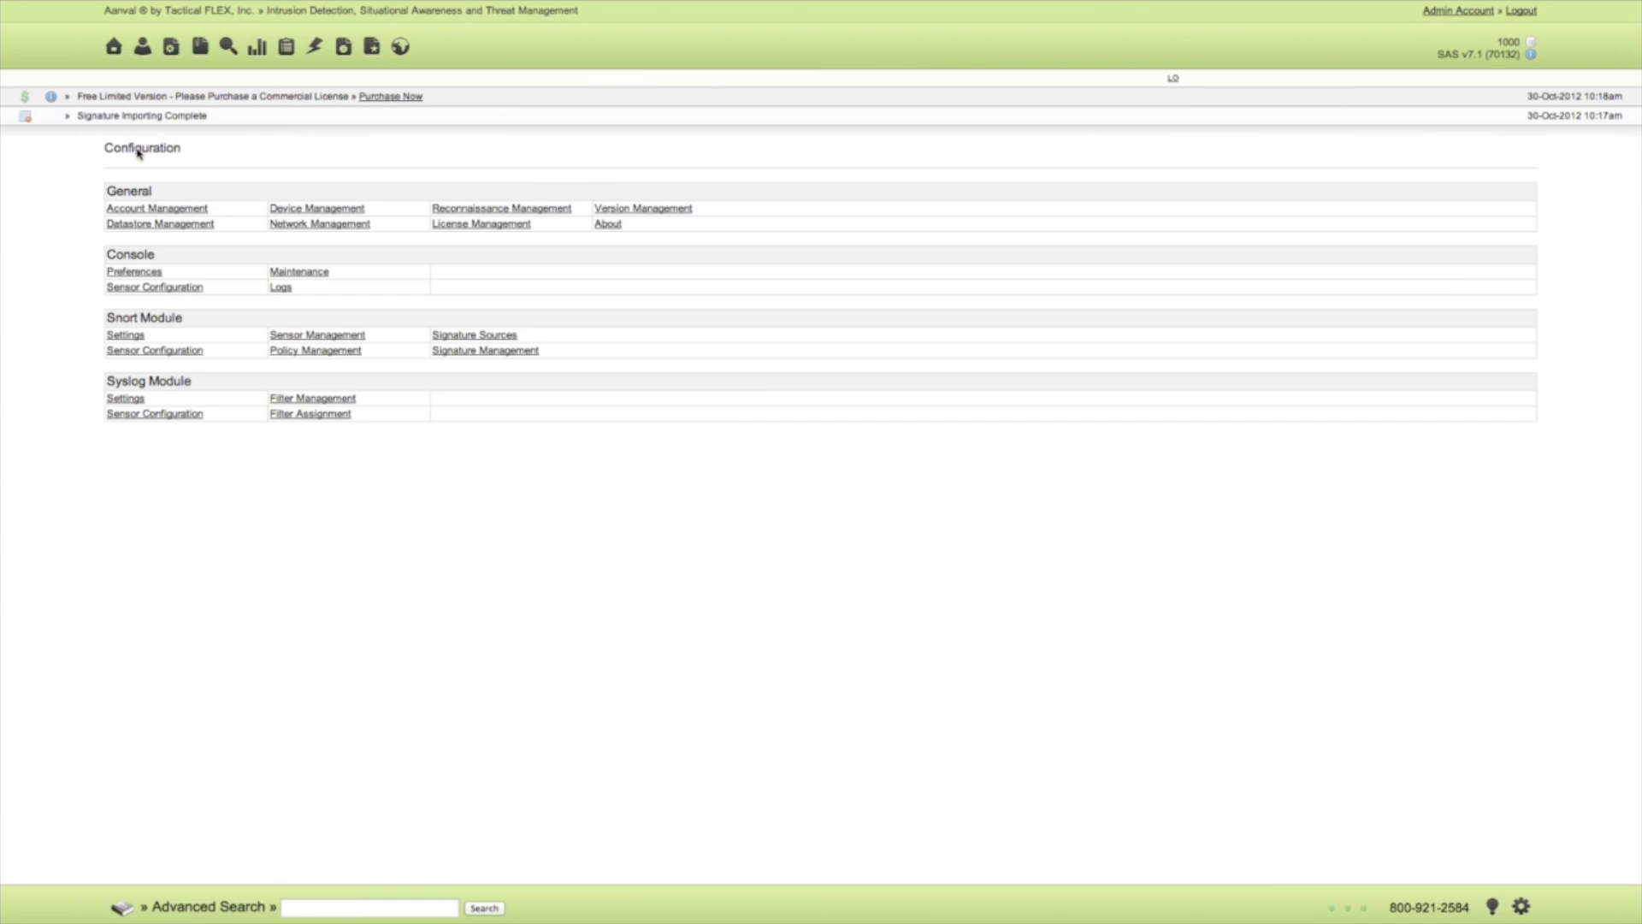
click(130, 272)
click(410, 622)
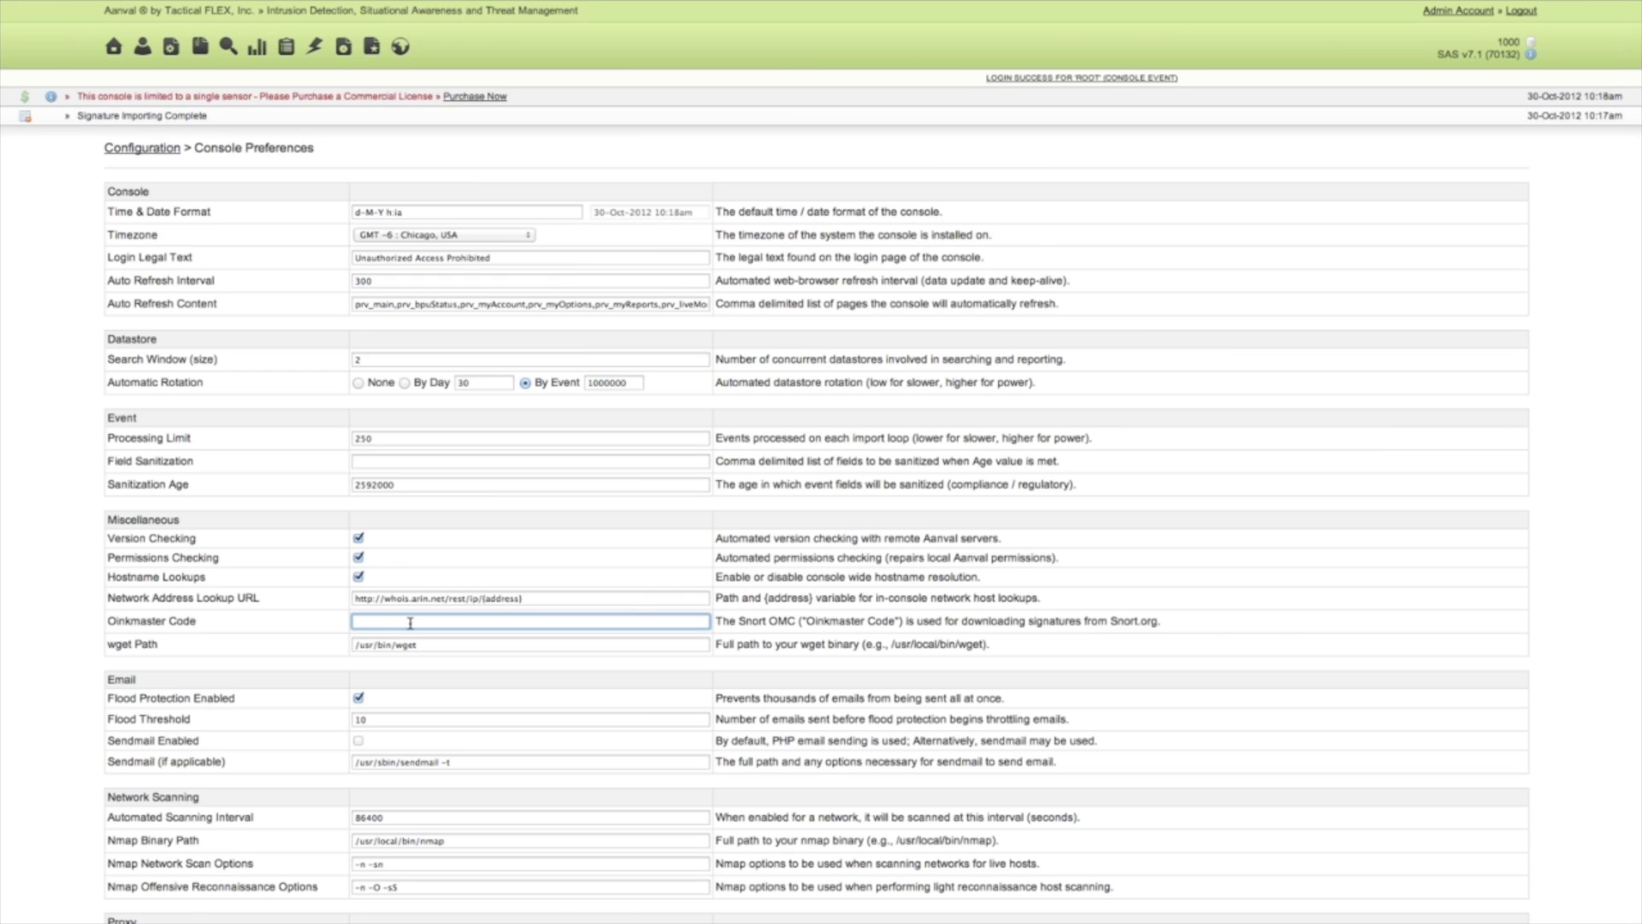
scroll(411, 621, down, 6)
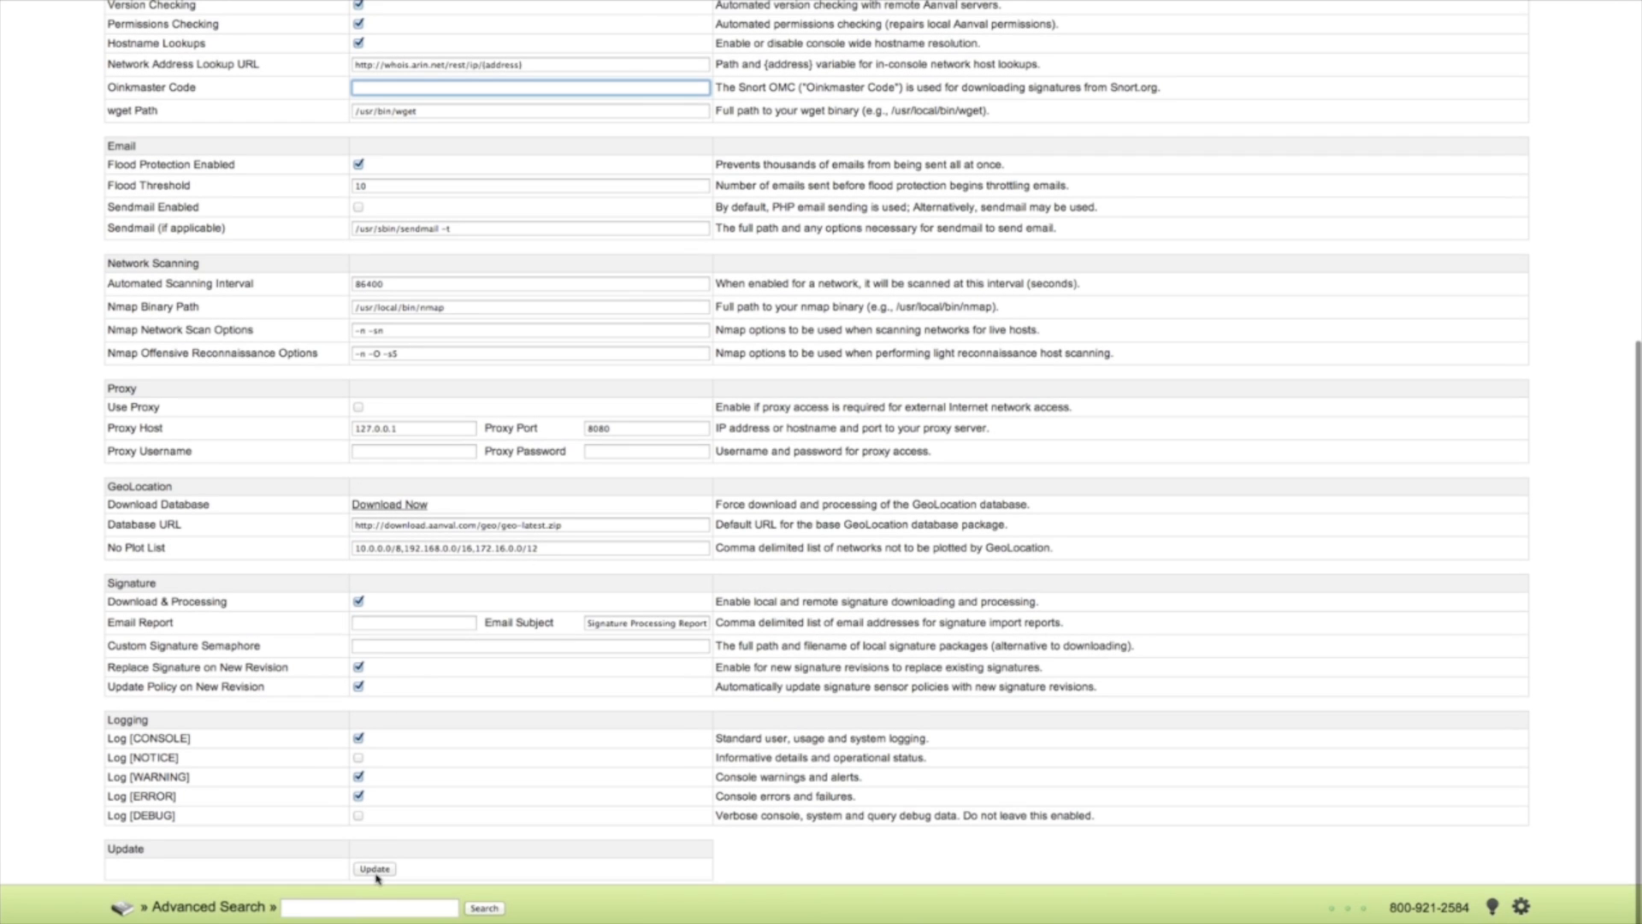
scroll(354, 479, up, 7)
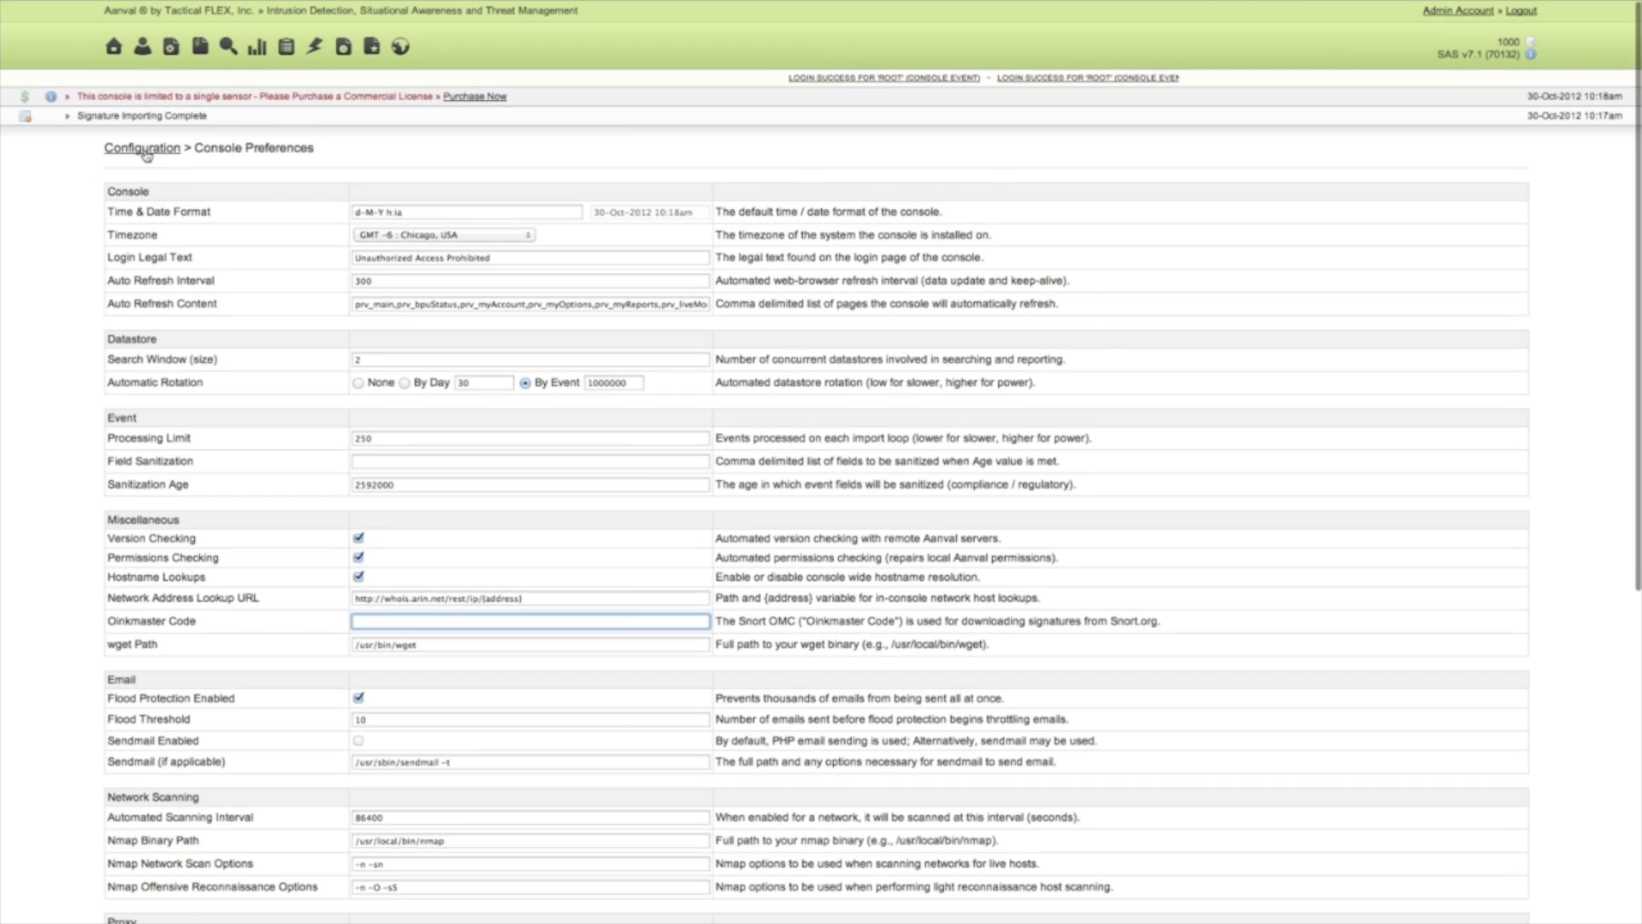
click(145, 151)
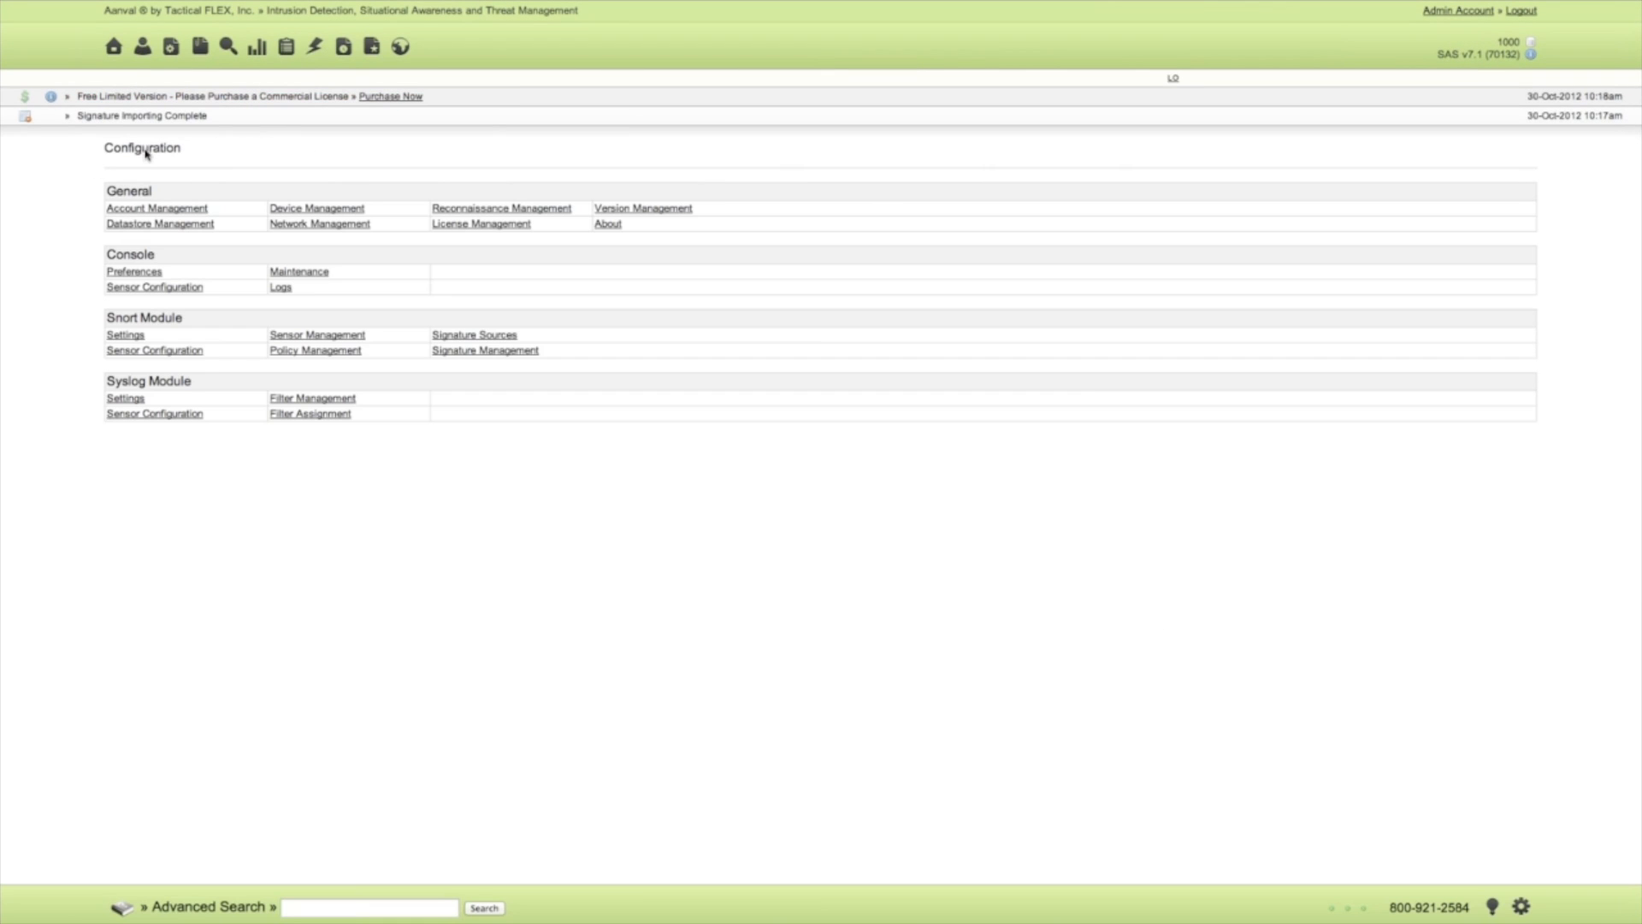
click(456, 336)
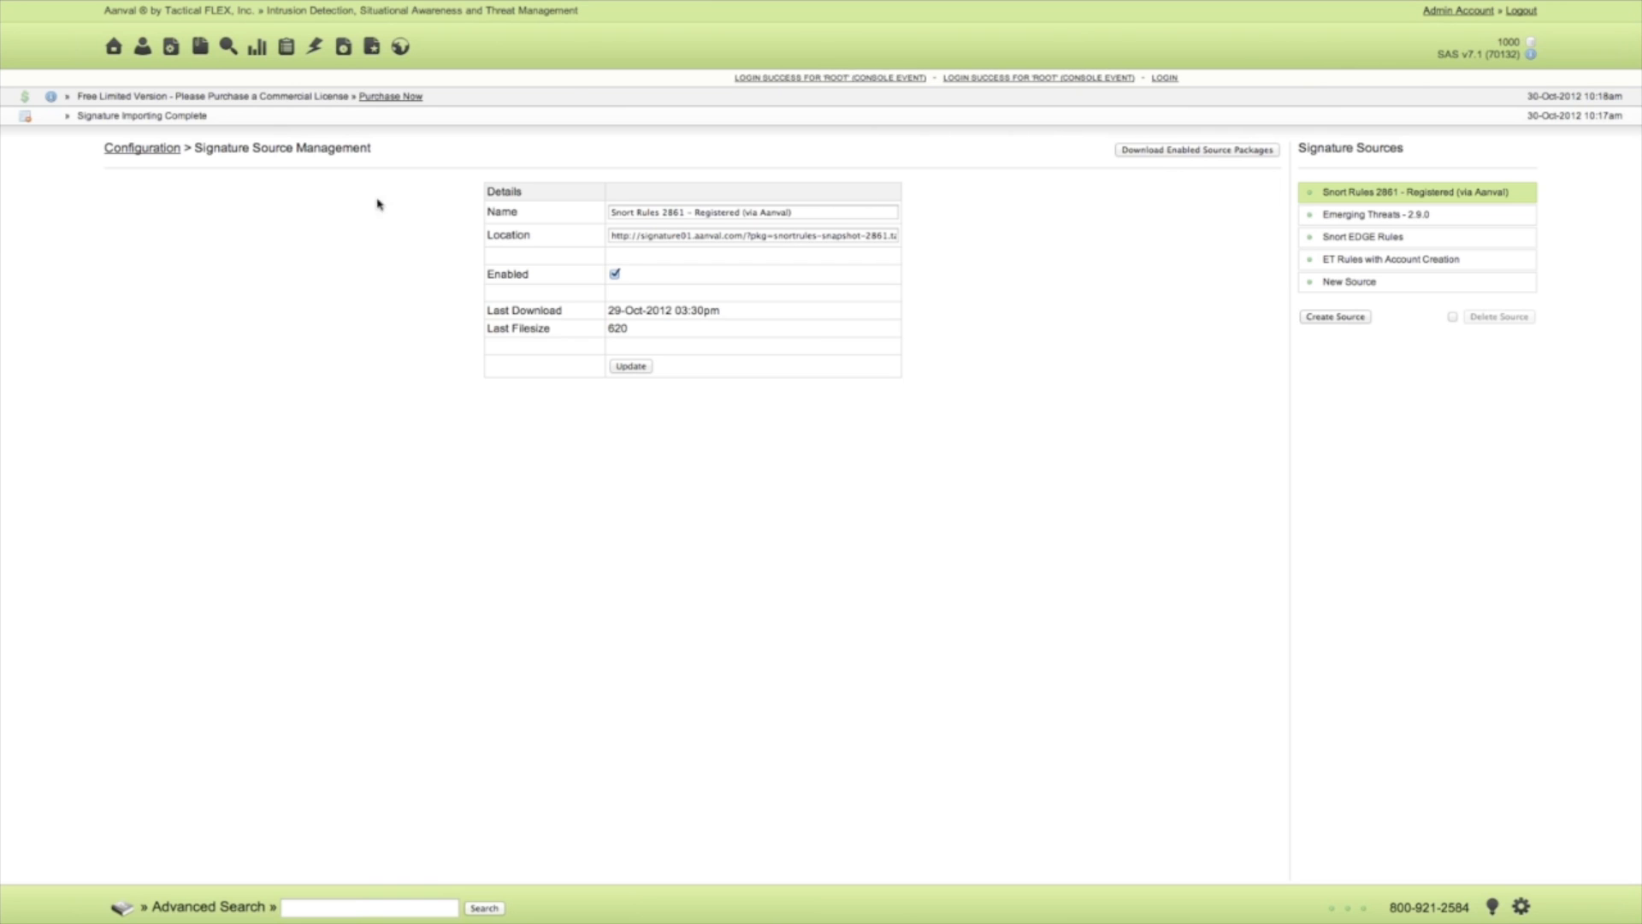
Review the signature Download & Processing option in the console preferences and return to the configuration overview.
click(141, 150)
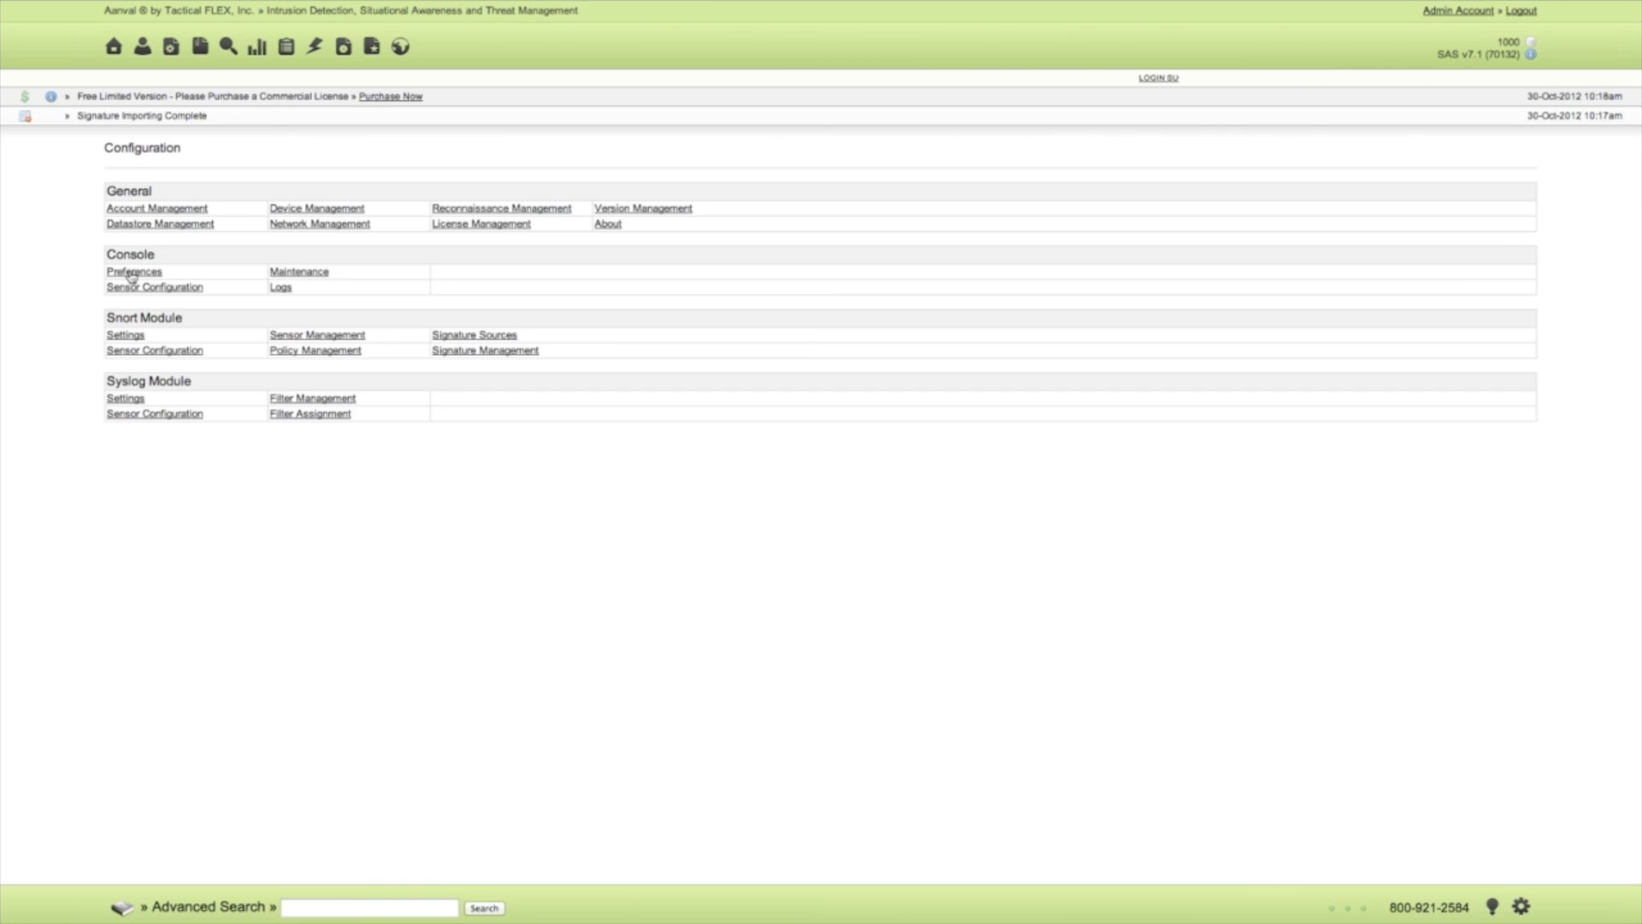
click(131, 273)
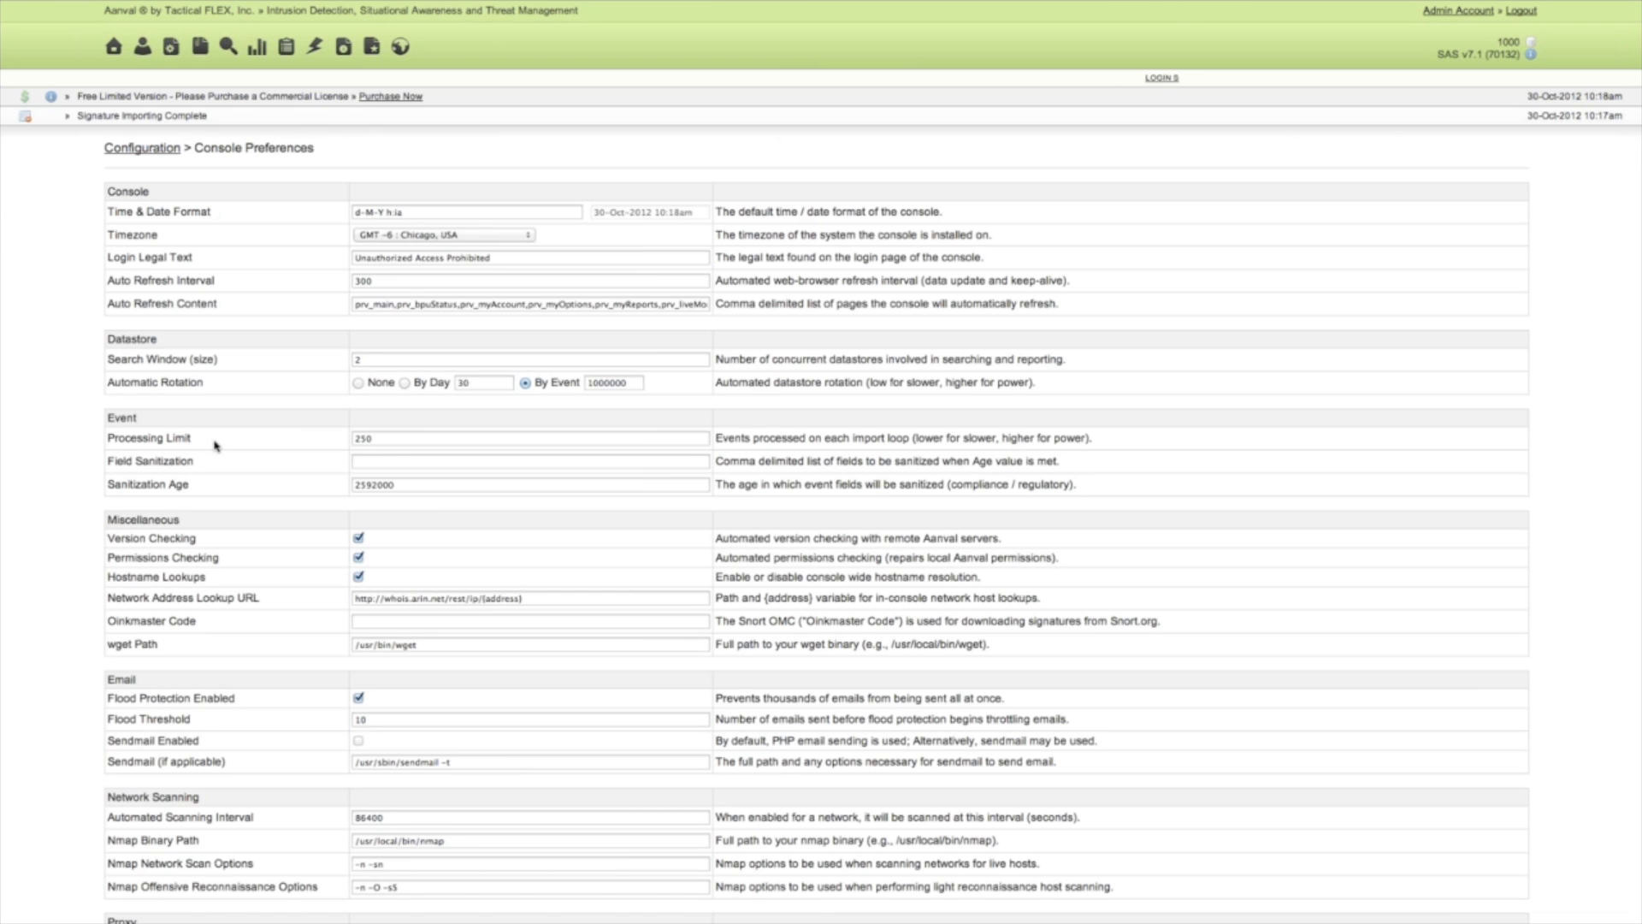
scroll(214, 440, down, 3)
scroll(213, 445, down, 5)
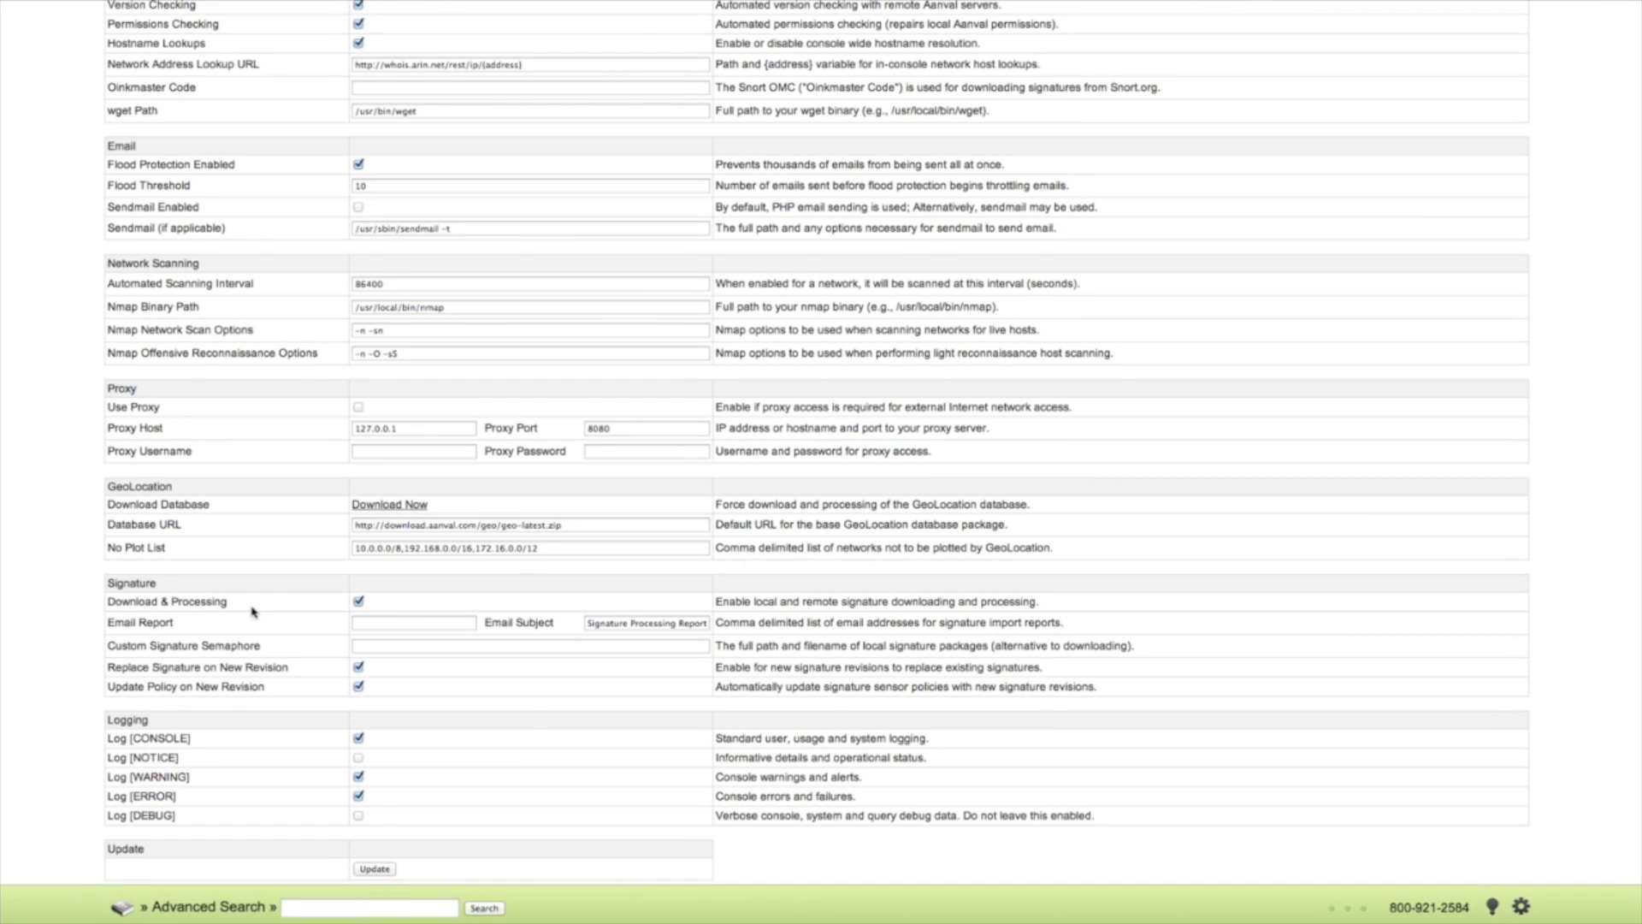
scroll(253, 612, up, 15)
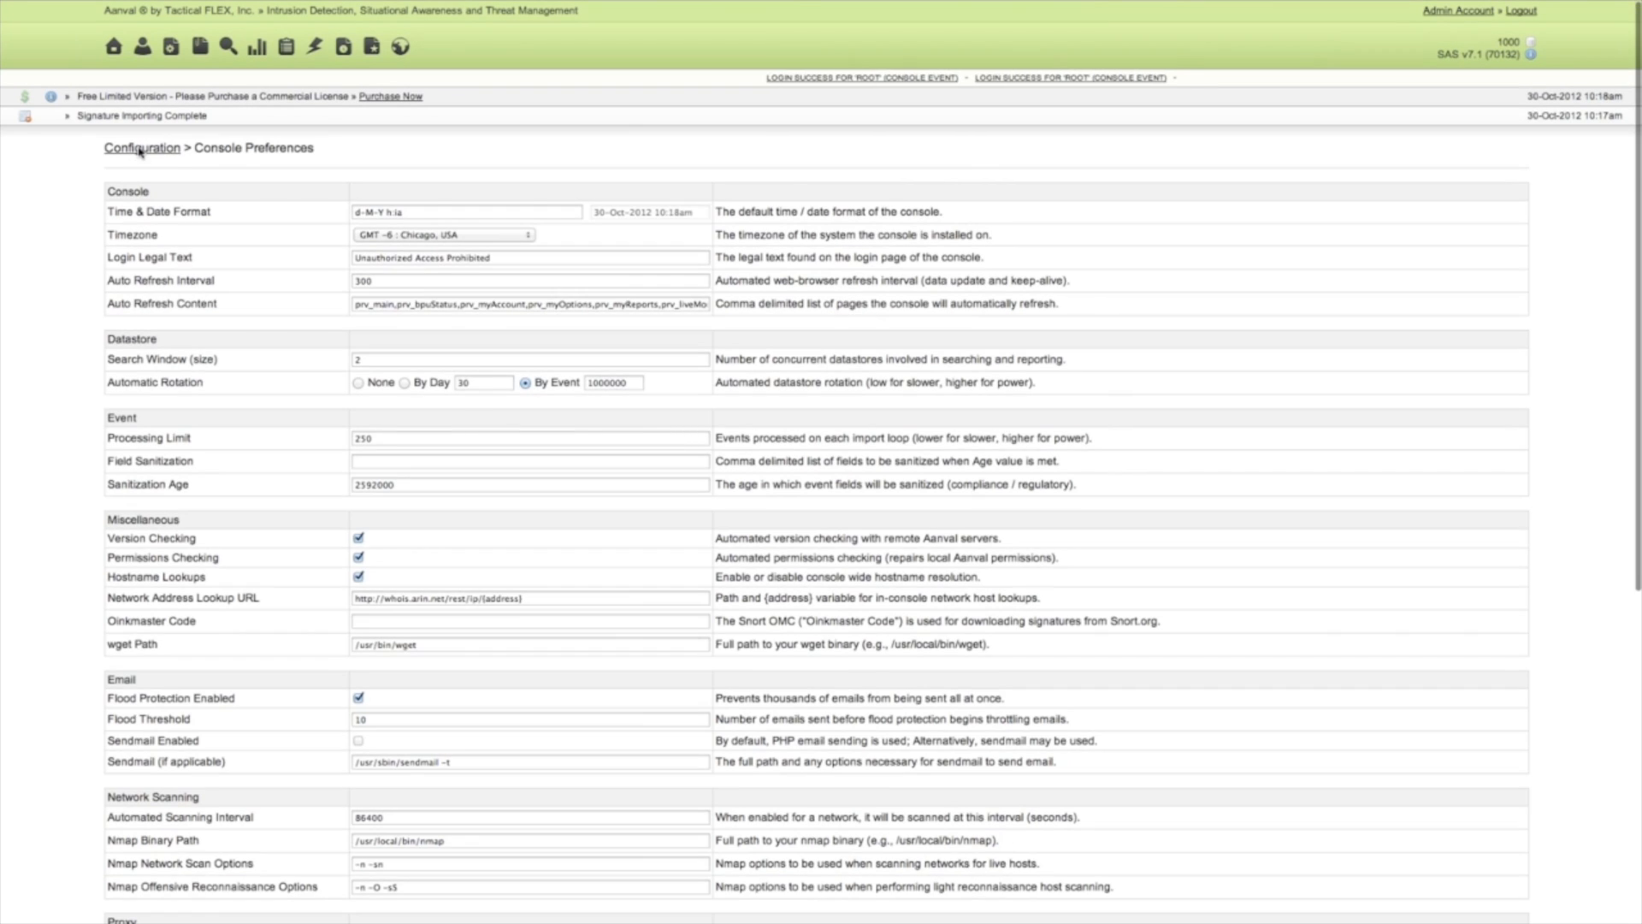
click(141, 149)
Check the last download time and last file size of the Snort Rules 2861 signature source.
click(452, 335)
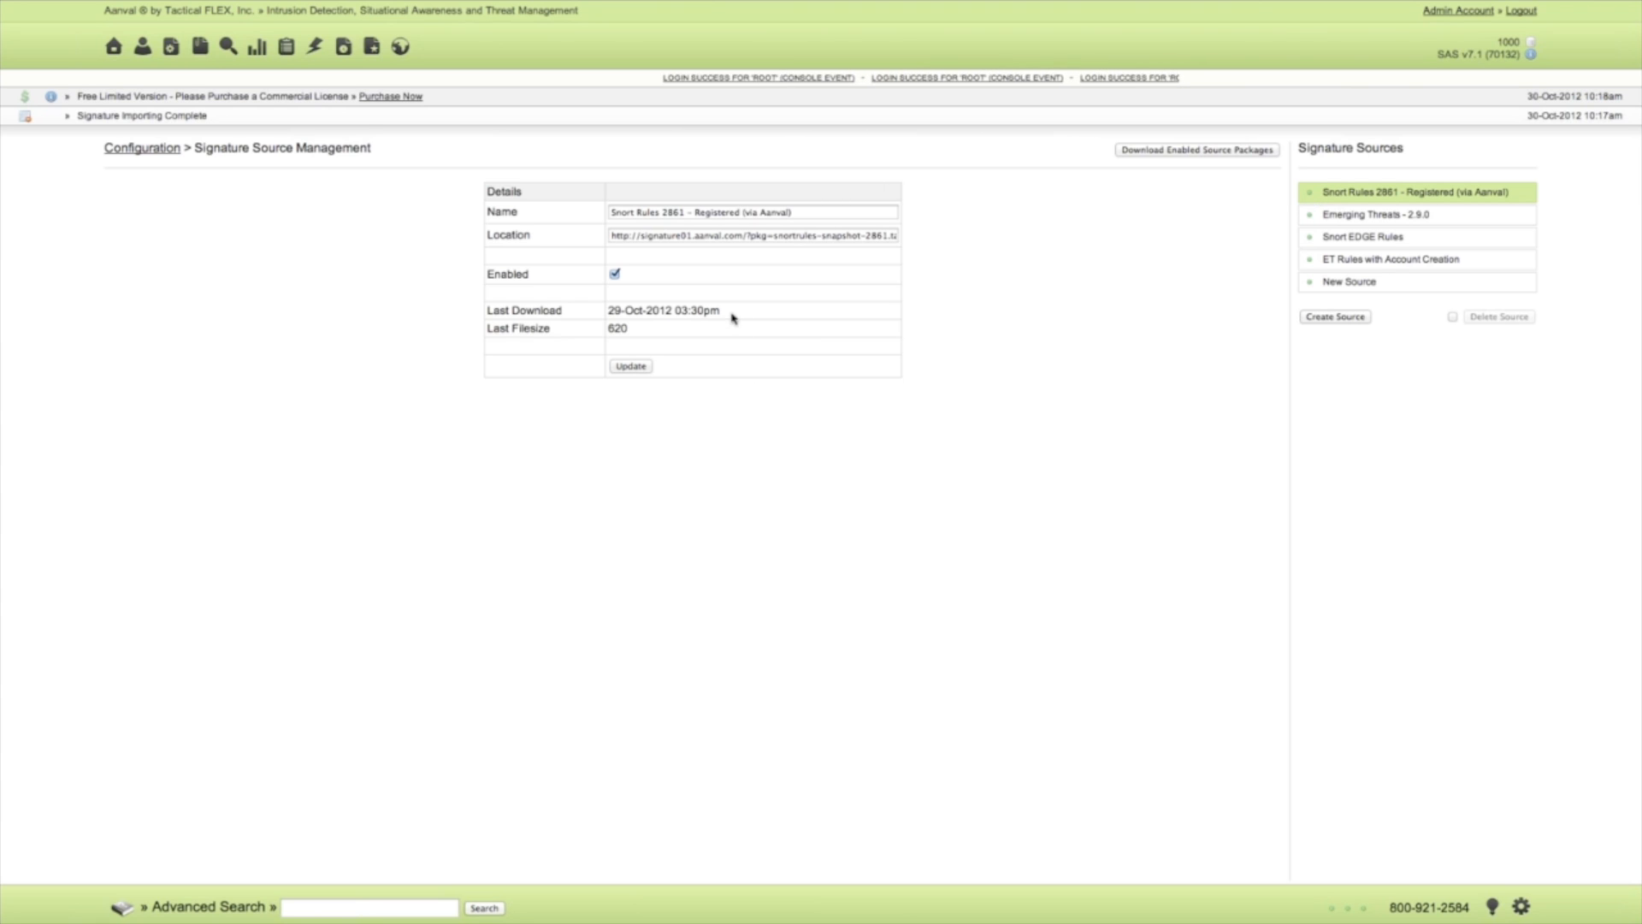
drag(721, 310, 608, 311)
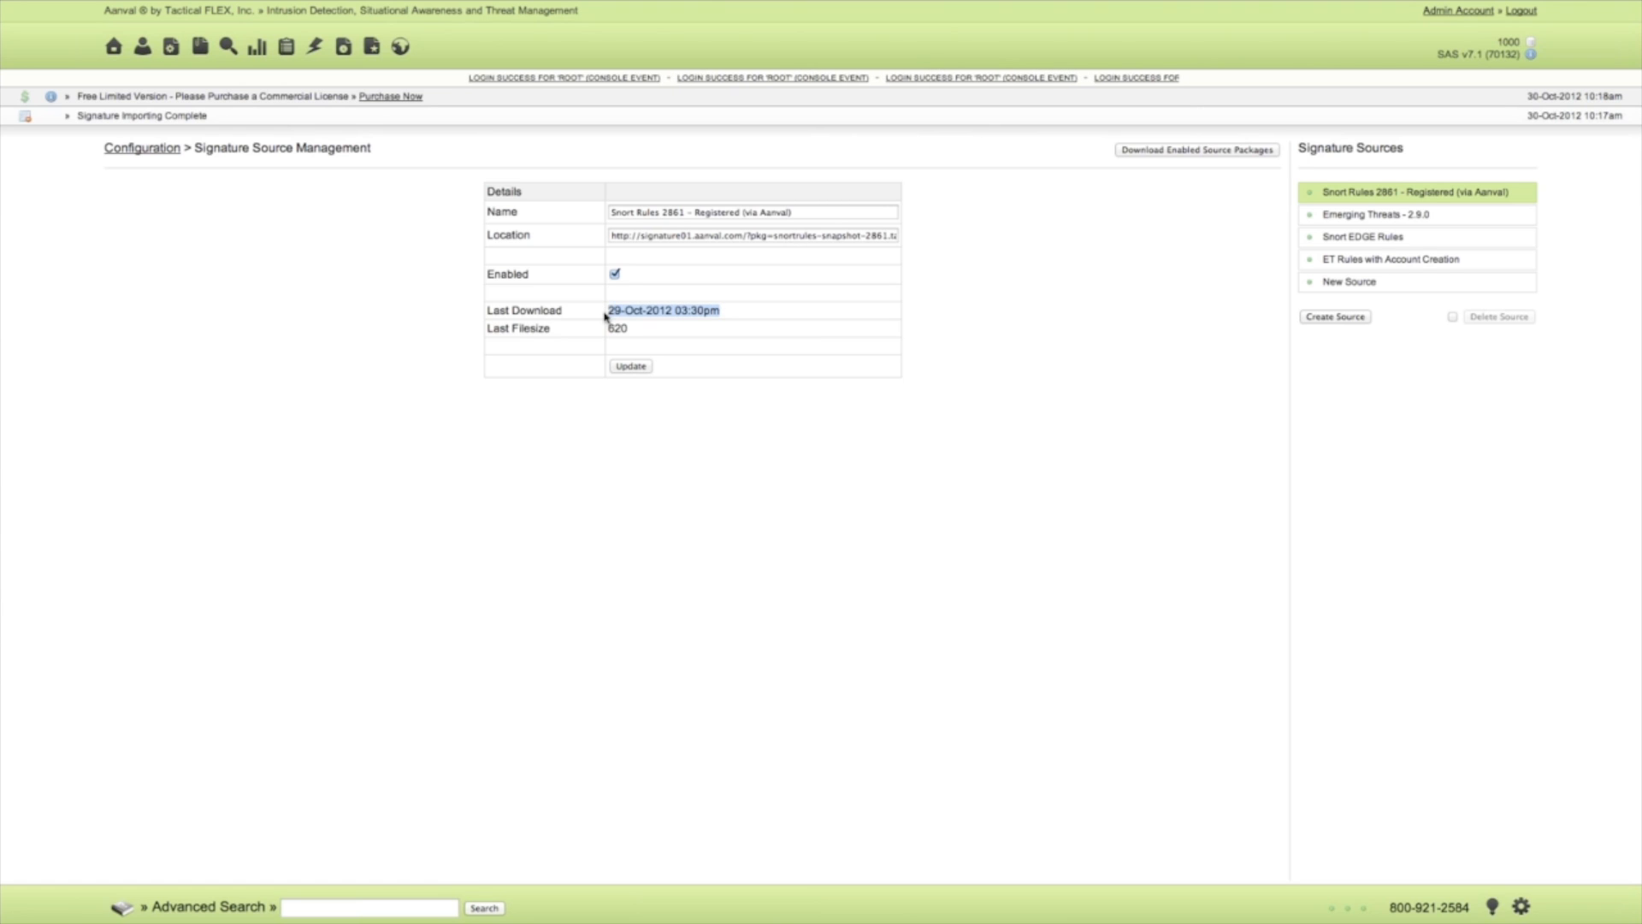
click(622, 322)
drag(627, 331, 724, 317)
click(610, 313)
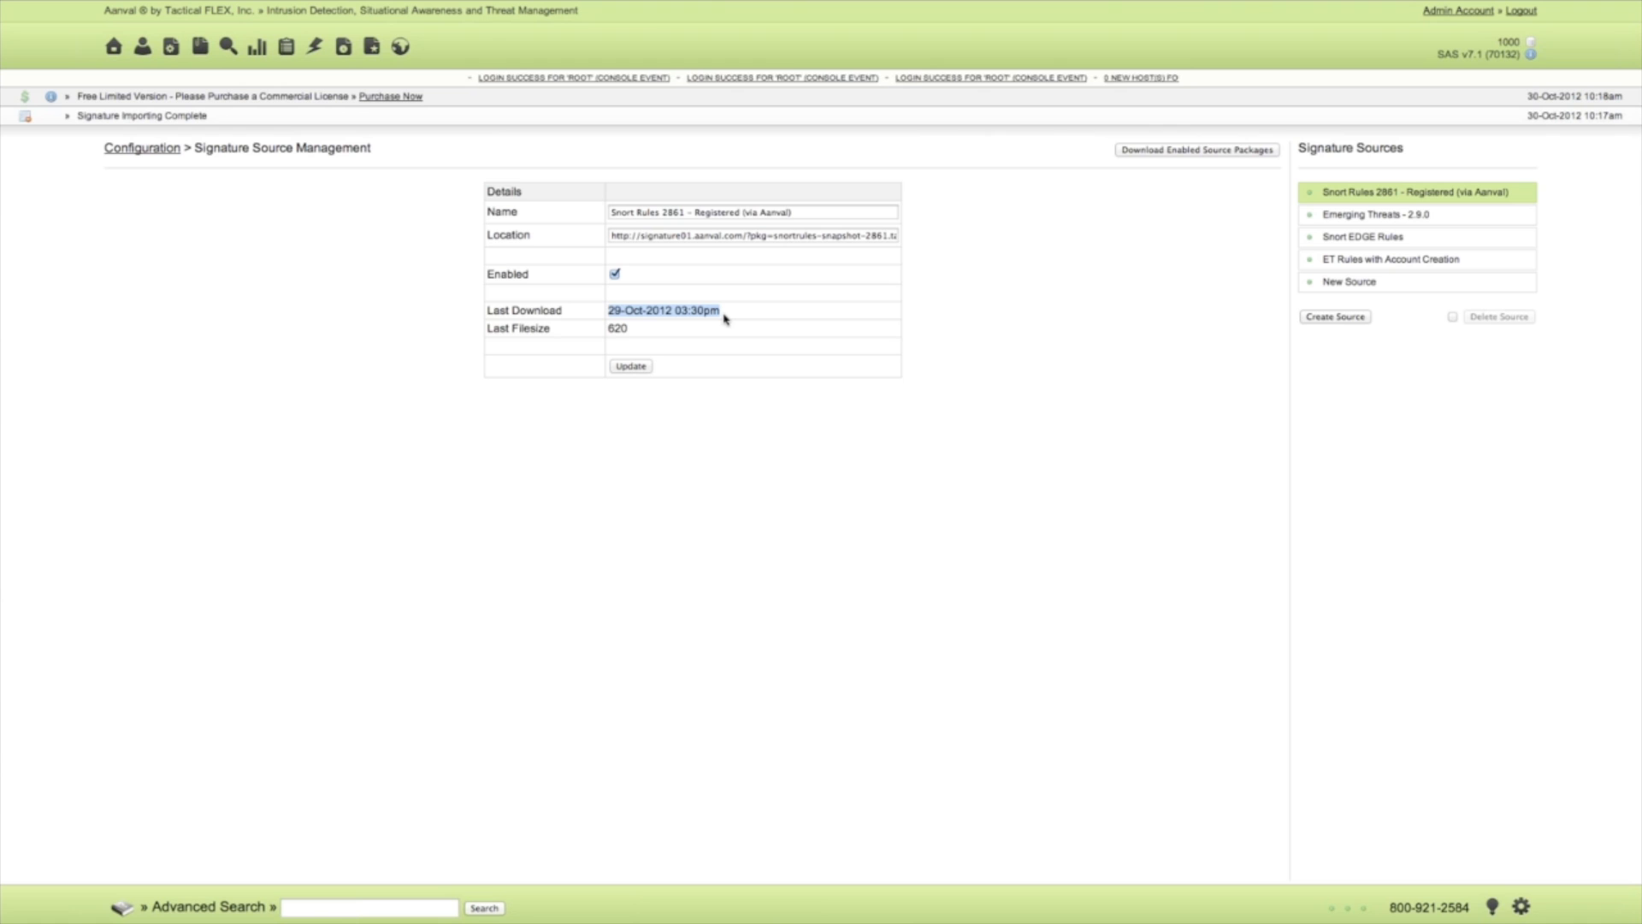
click(629, 331)
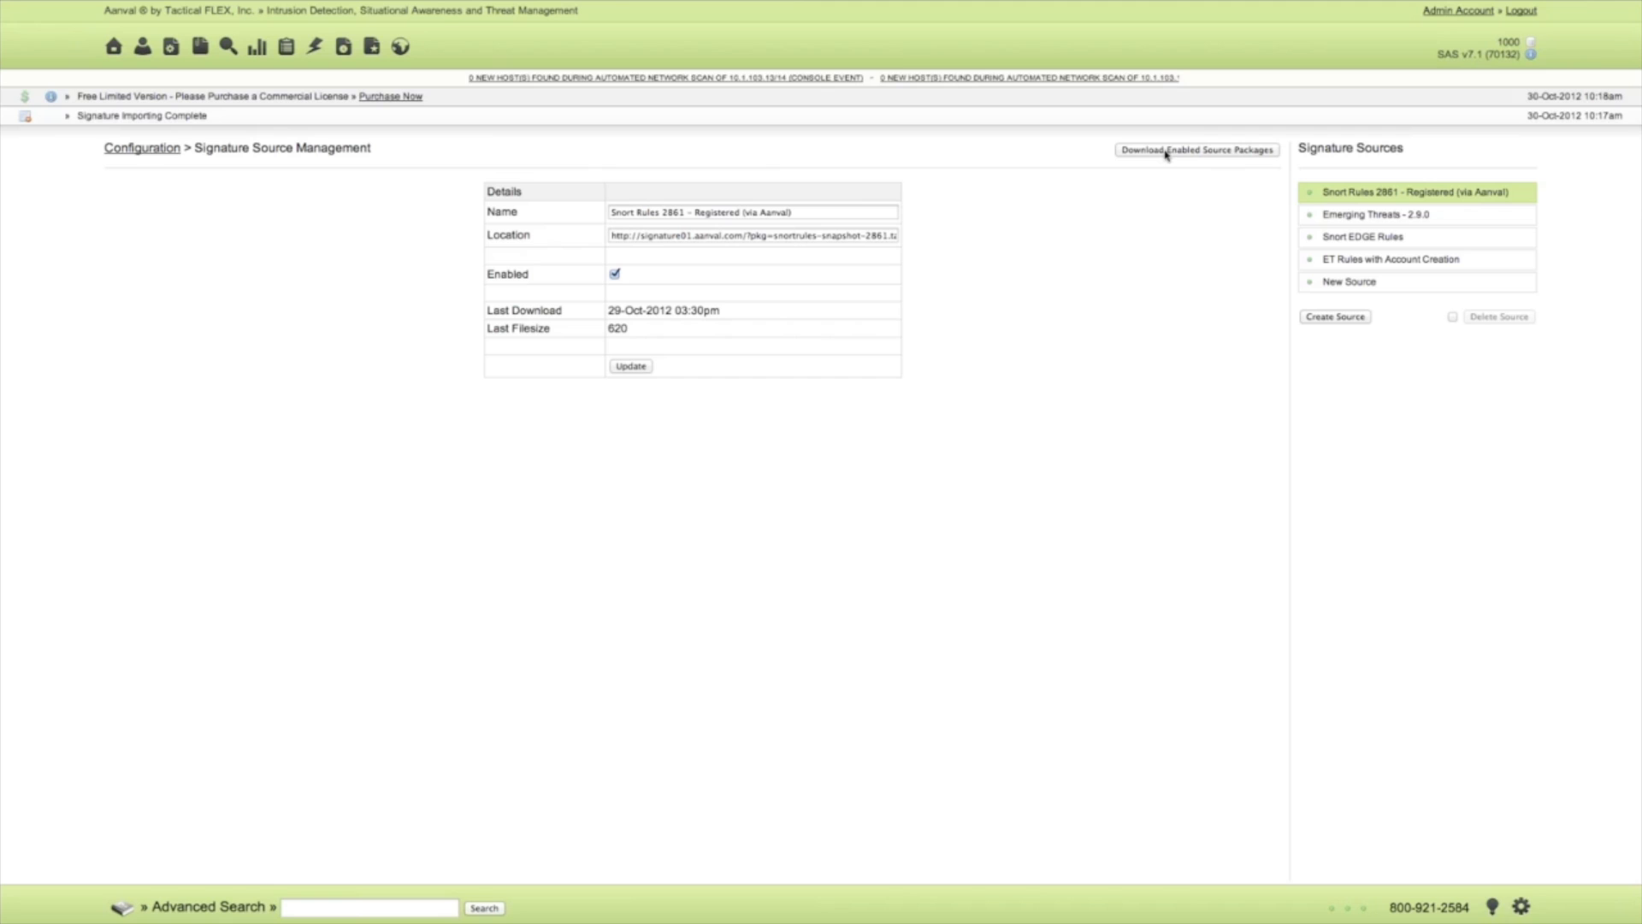
Clear the signature importing notification message.
click(26, 119)
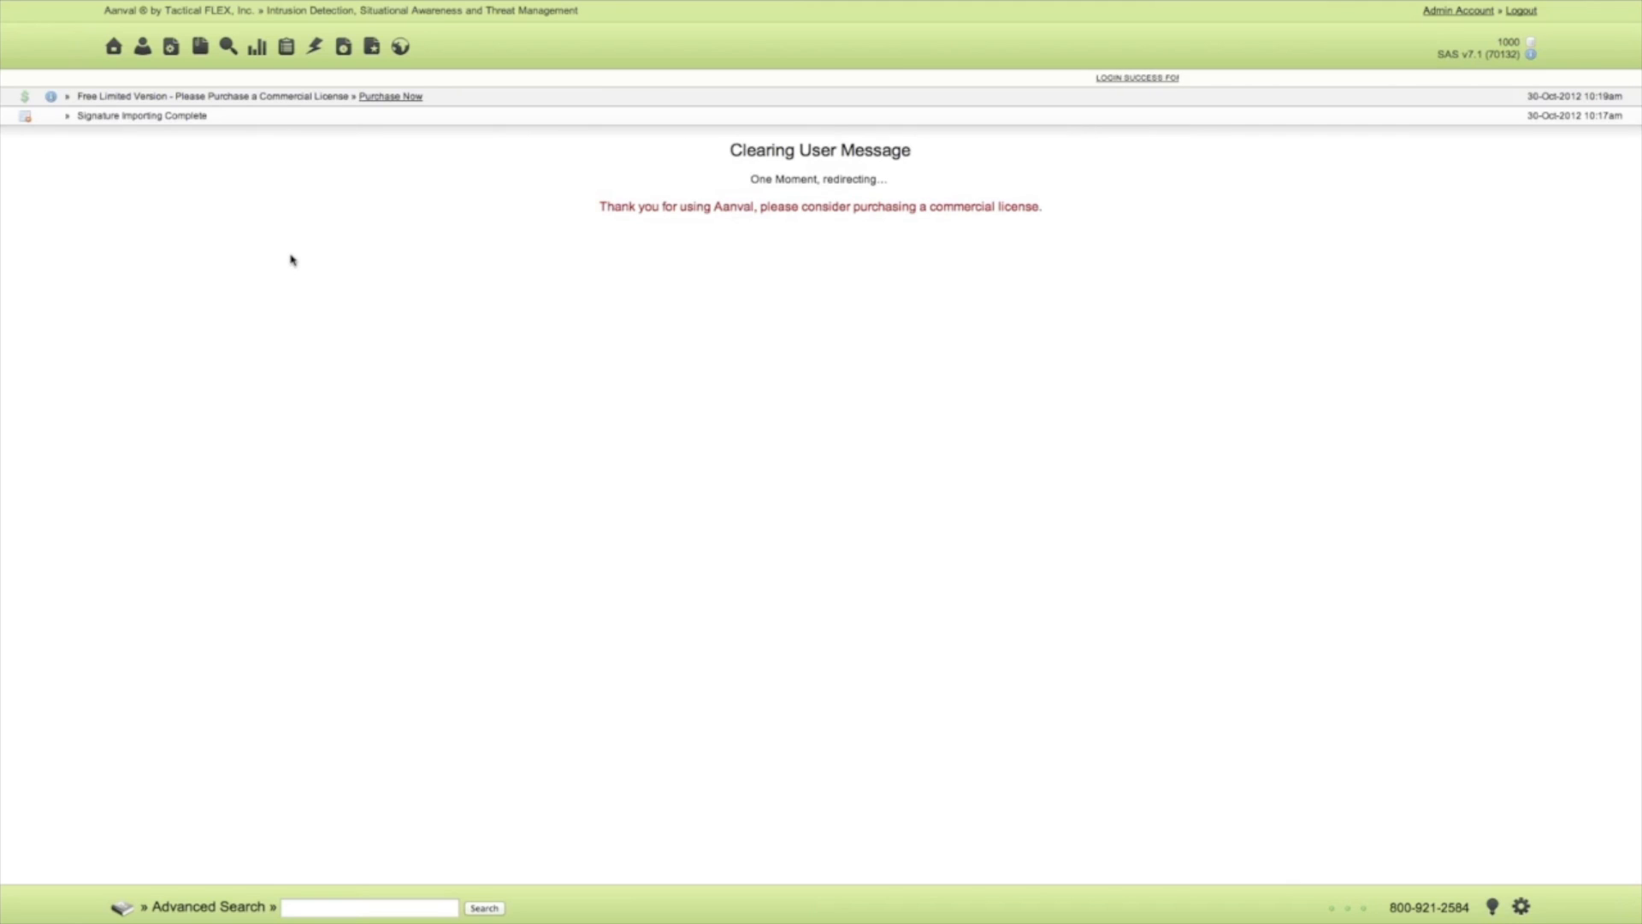
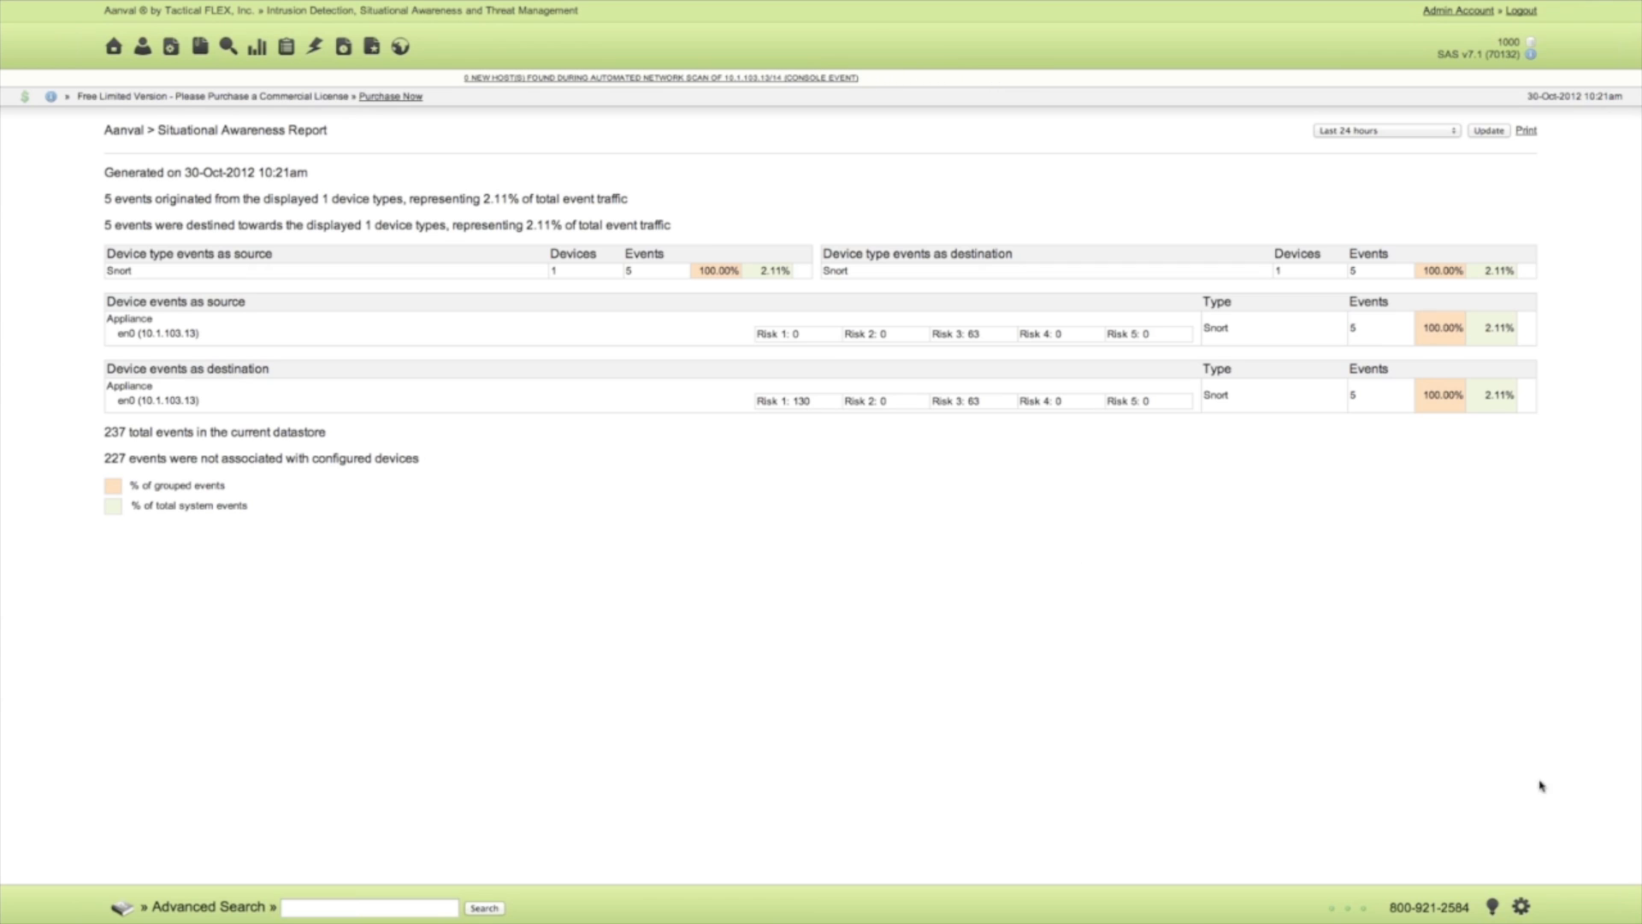
Review the Appliance device's IP address and services in Device Management.
click(1523, 910)
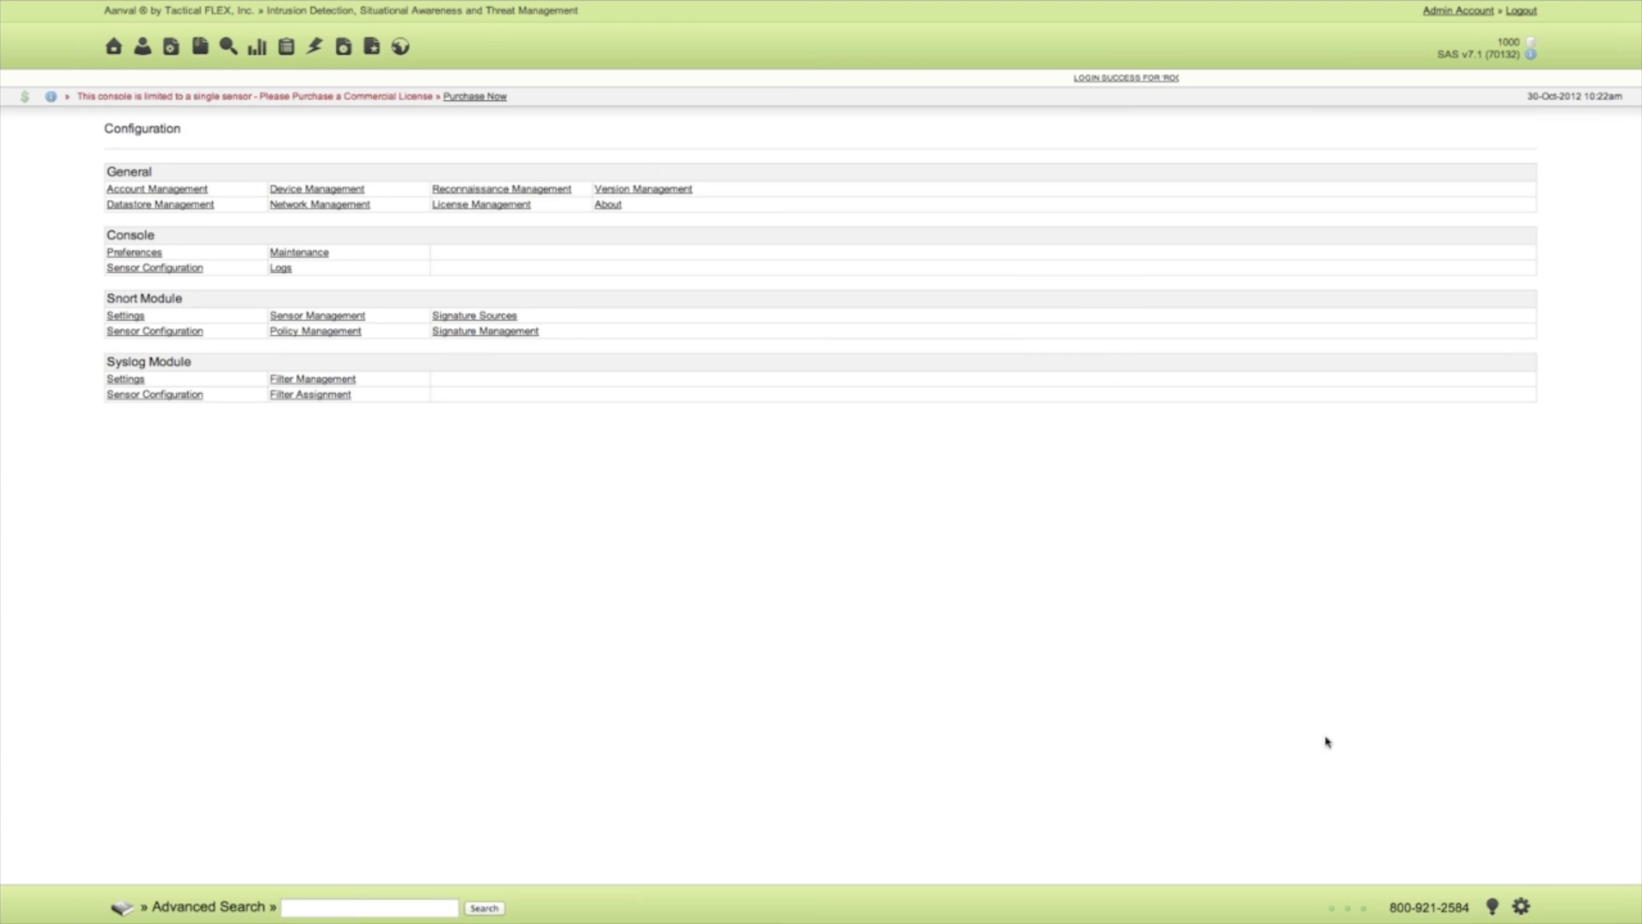
click(330, 190)
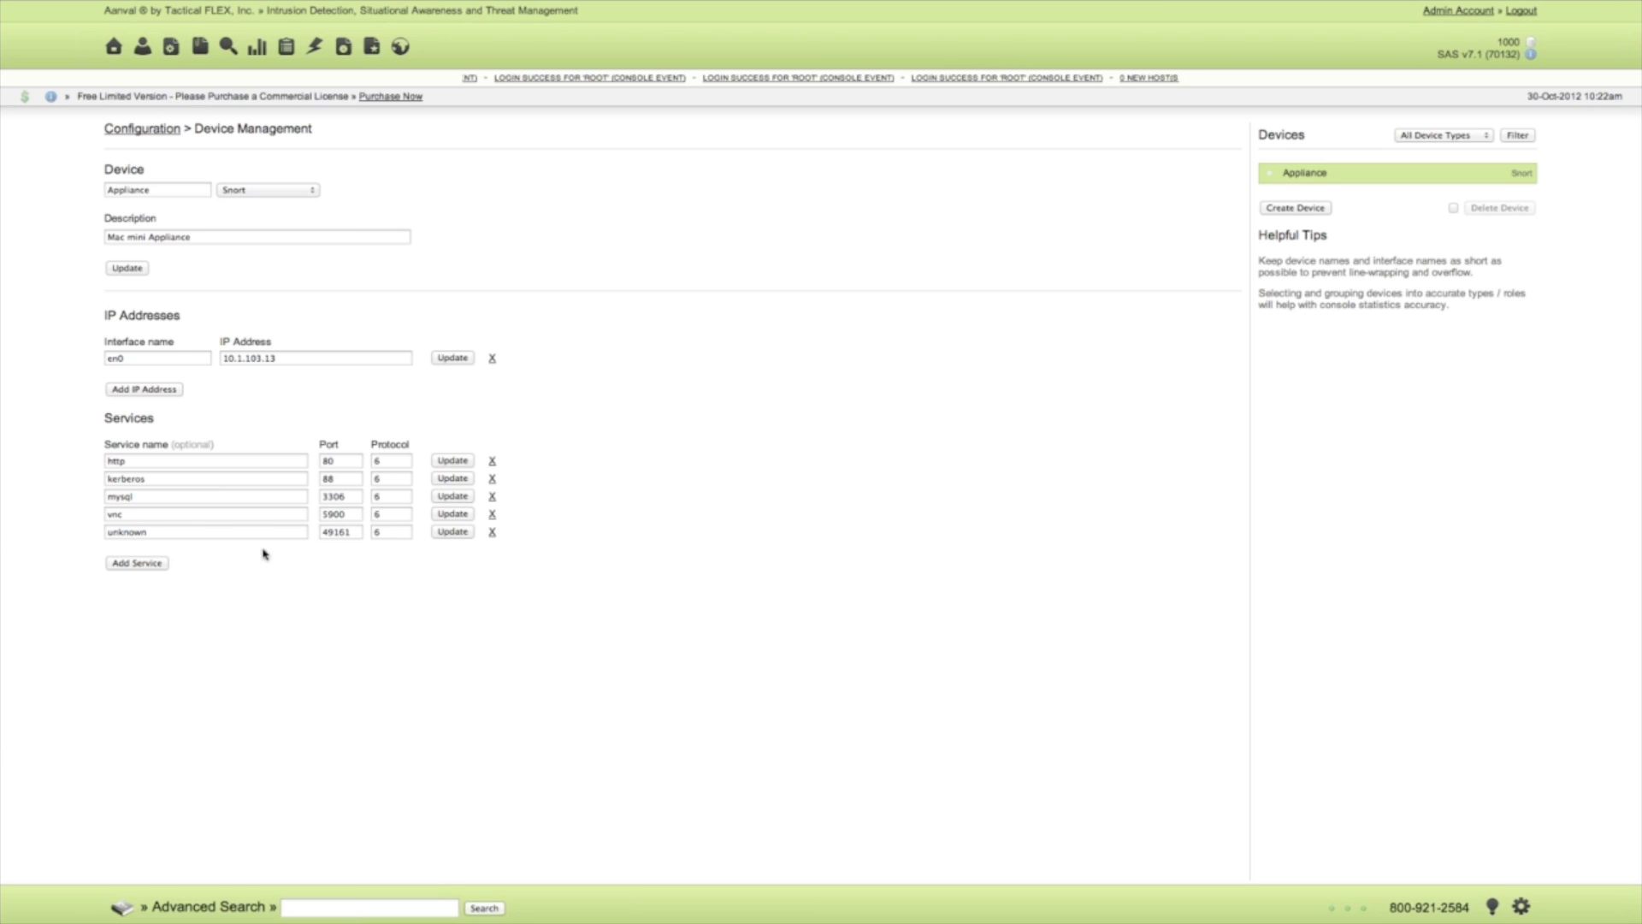
Run an offensive reconnaissance scan on host 10.1.103.13, accepting the warning disclaimer.
click(317, 48)
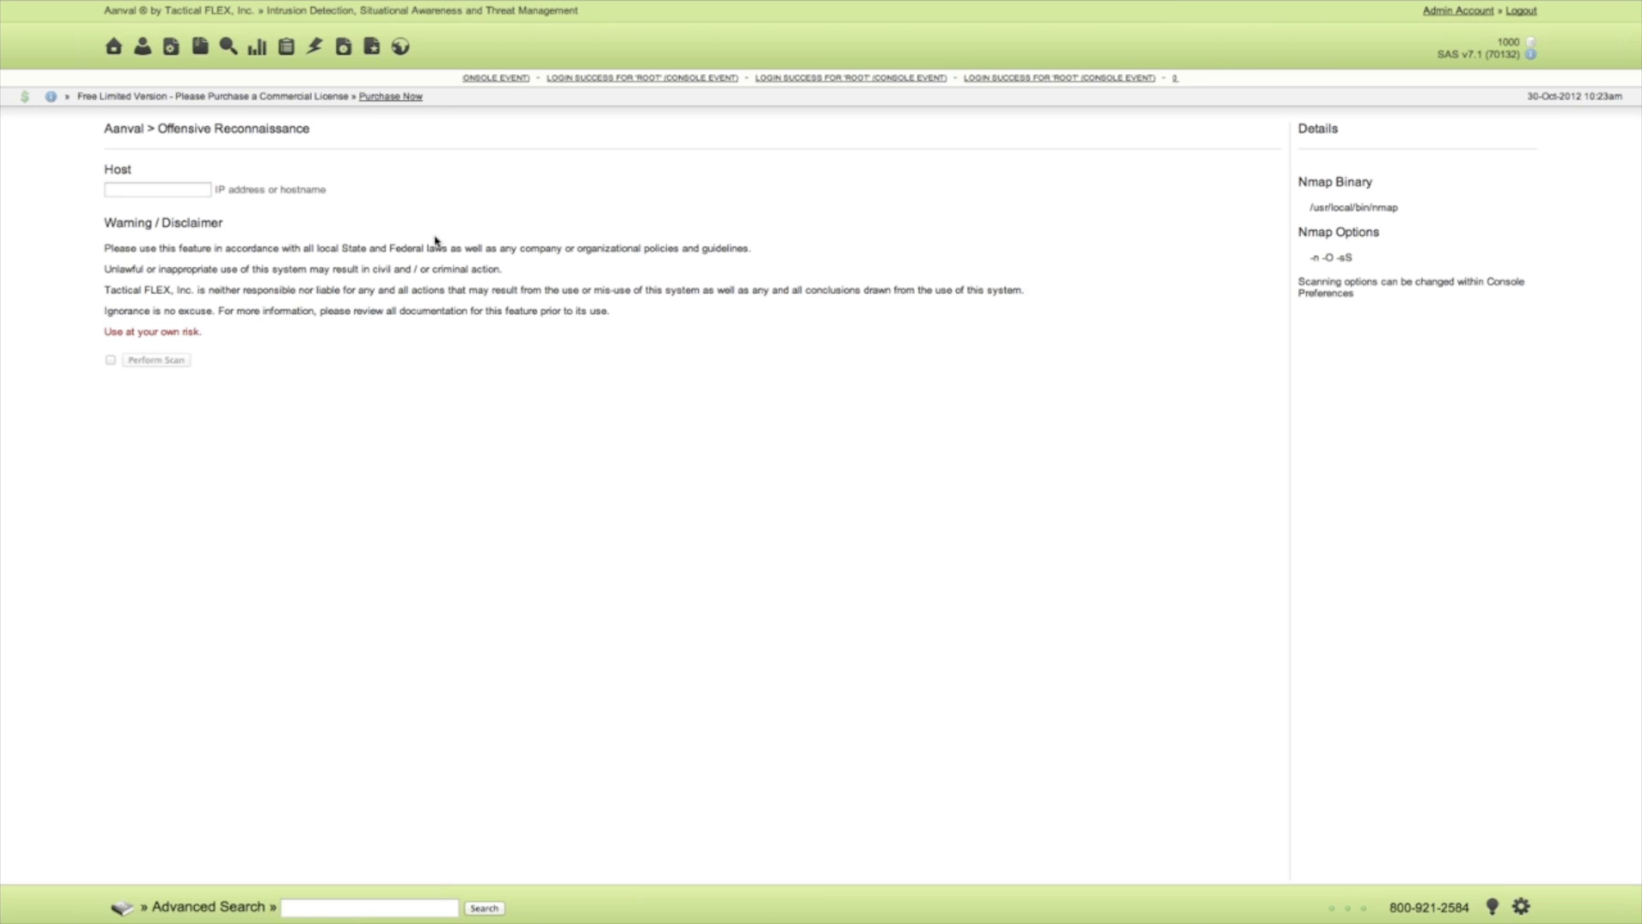
click(160, 192)
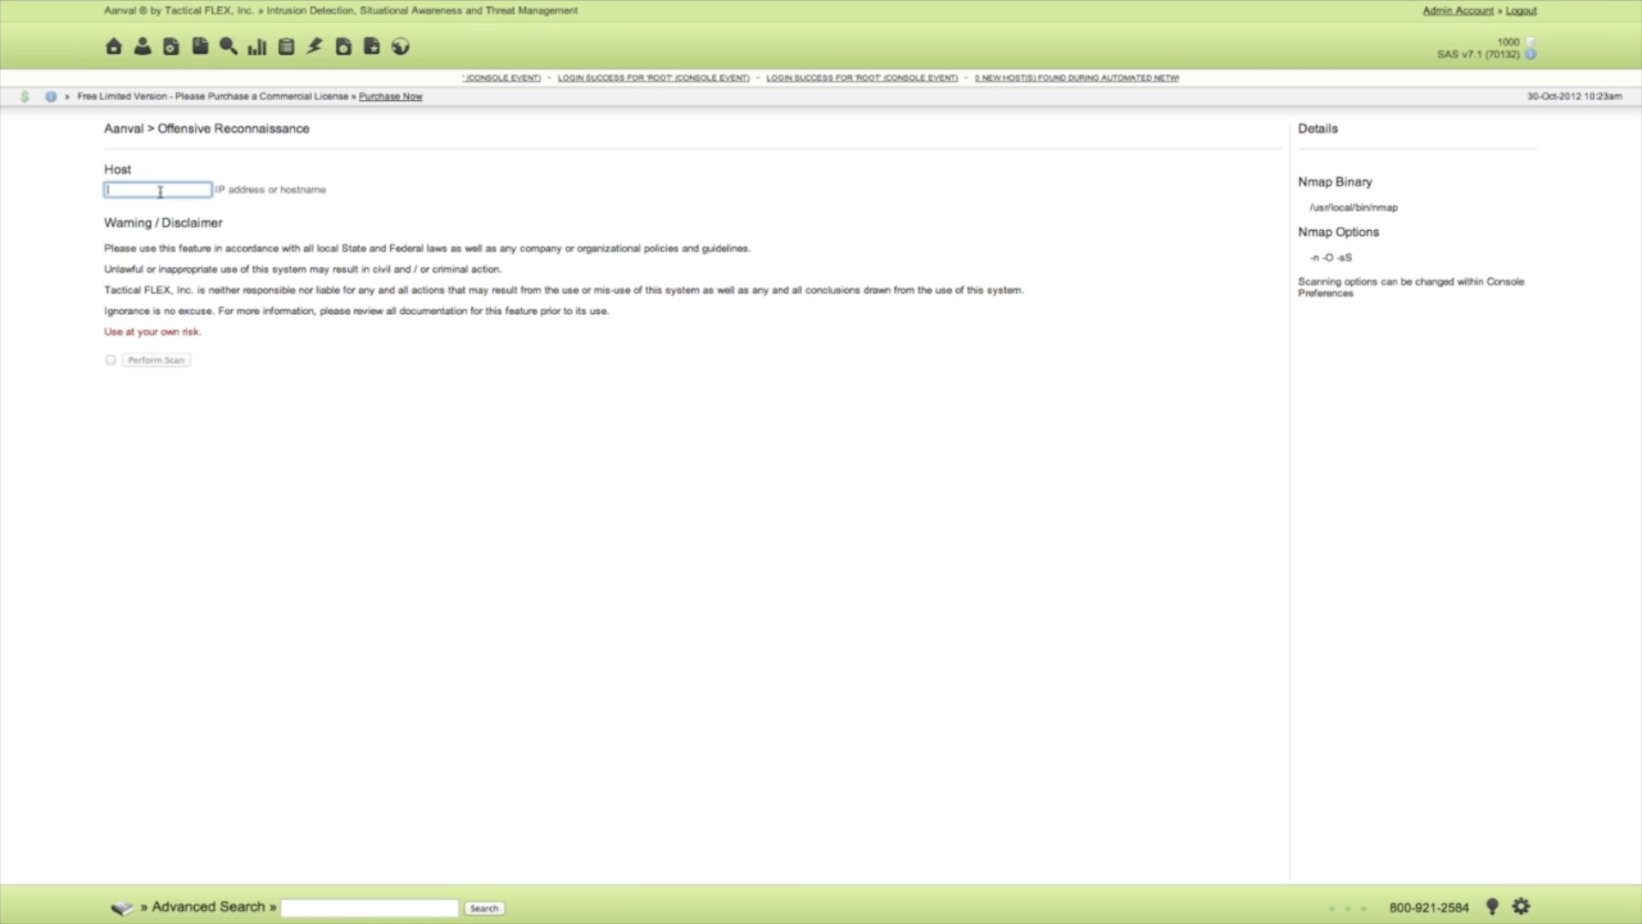
text(10.1.103.13)
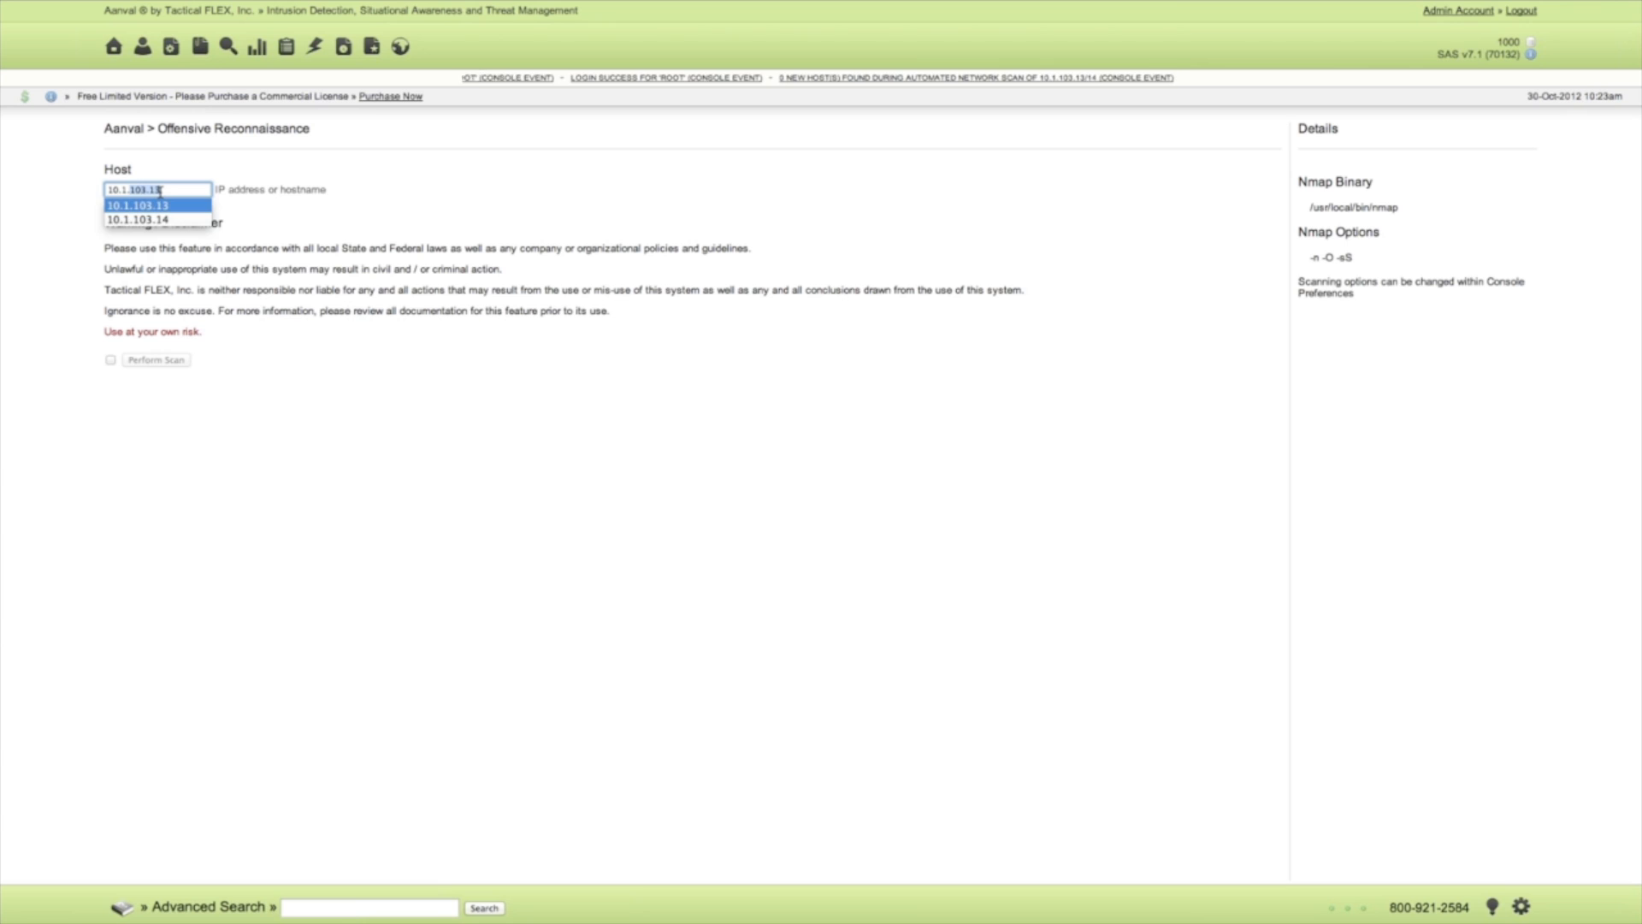
key(Return)
click(265, 267)
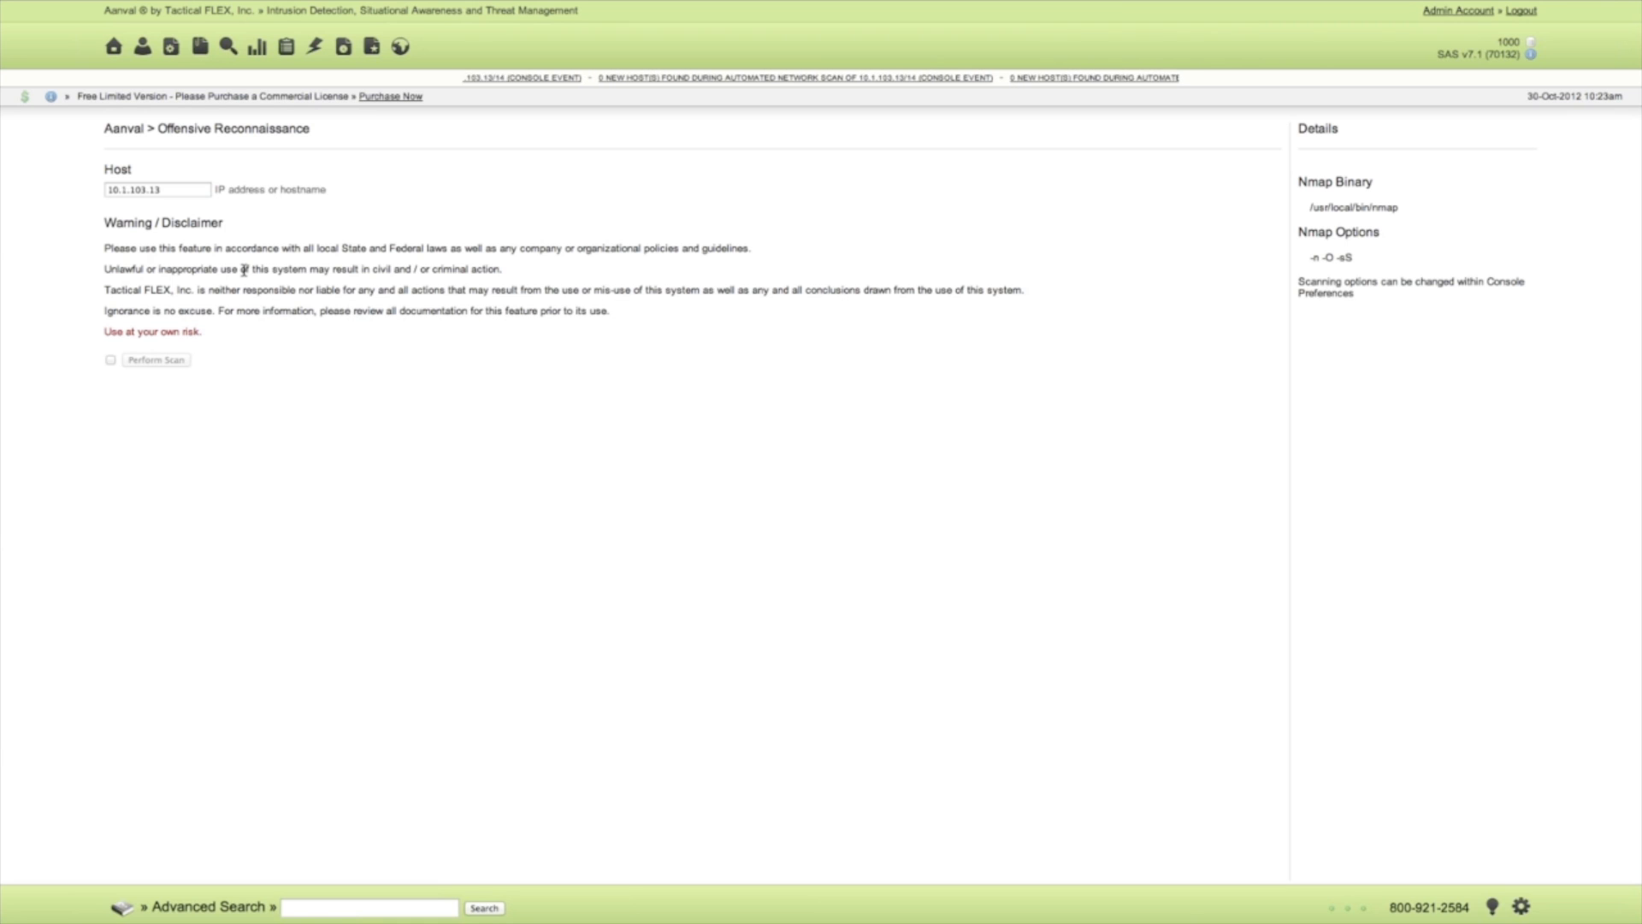
click(110, 360)
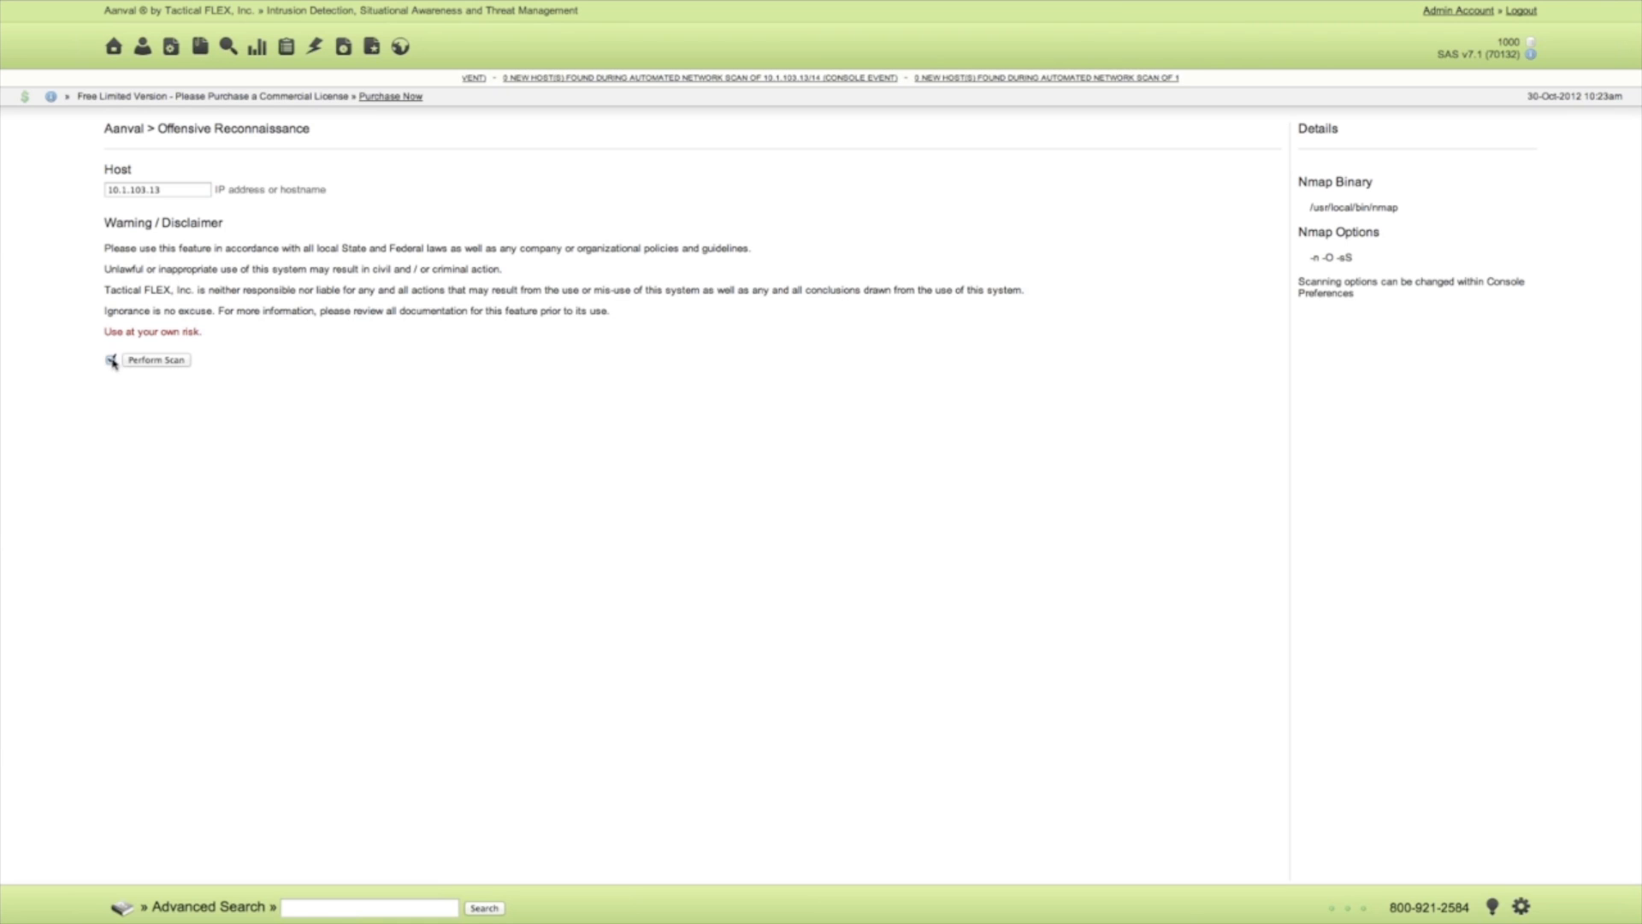
click(151, 360)
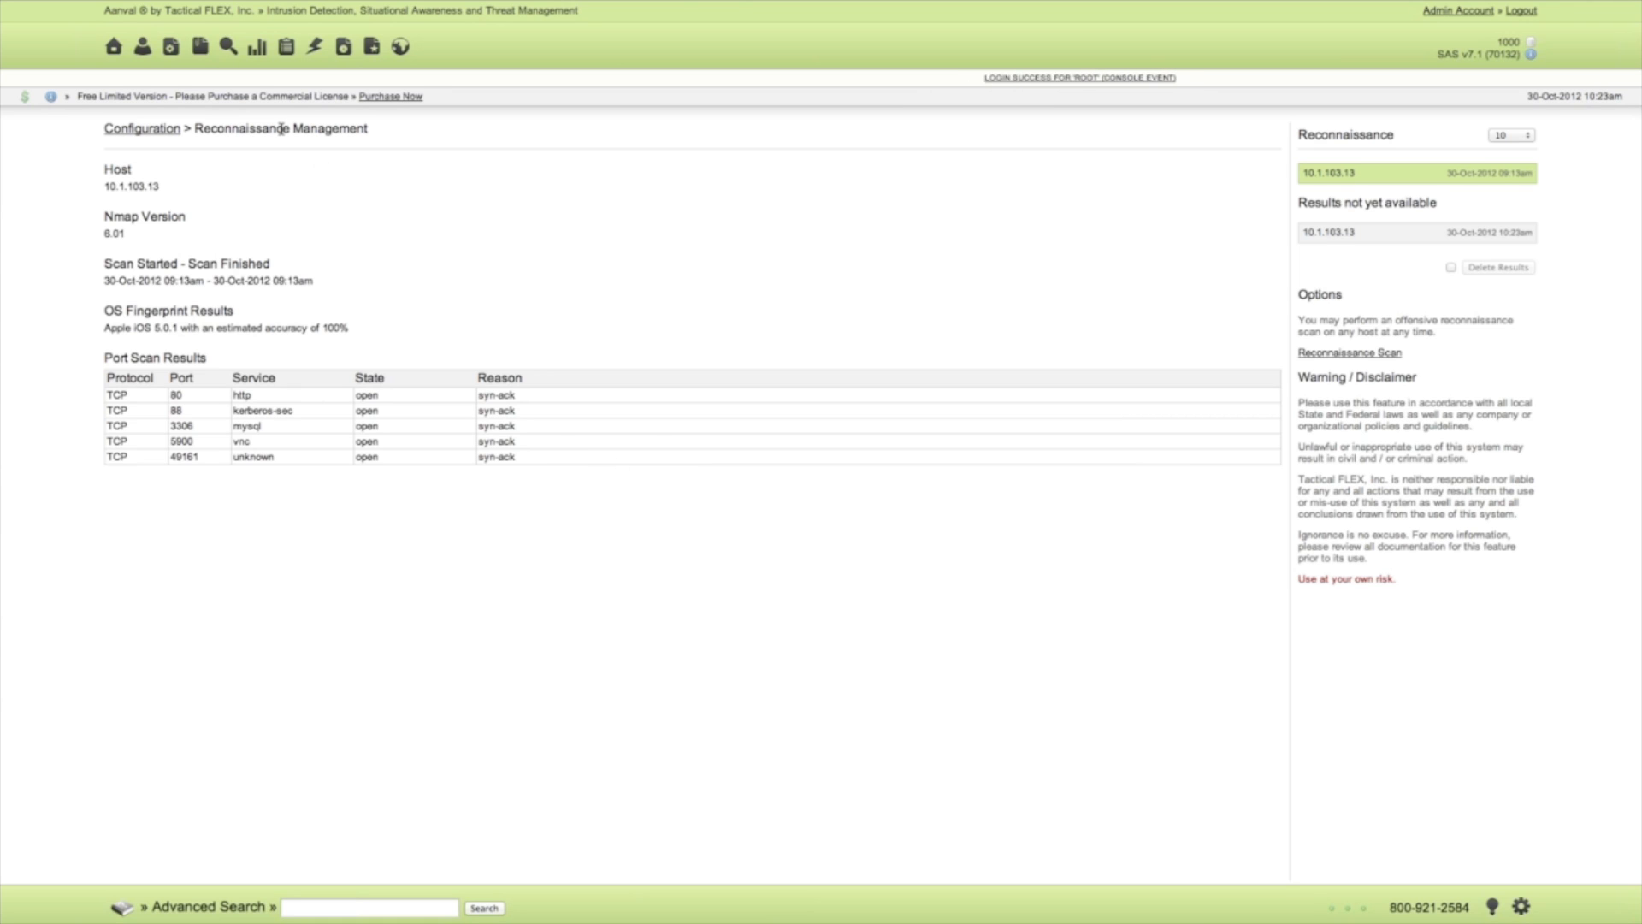
Compare the new and earlier reconnaissance results for 10.1.103.13 with the services configured for the Appliance device.
click(163, 132)
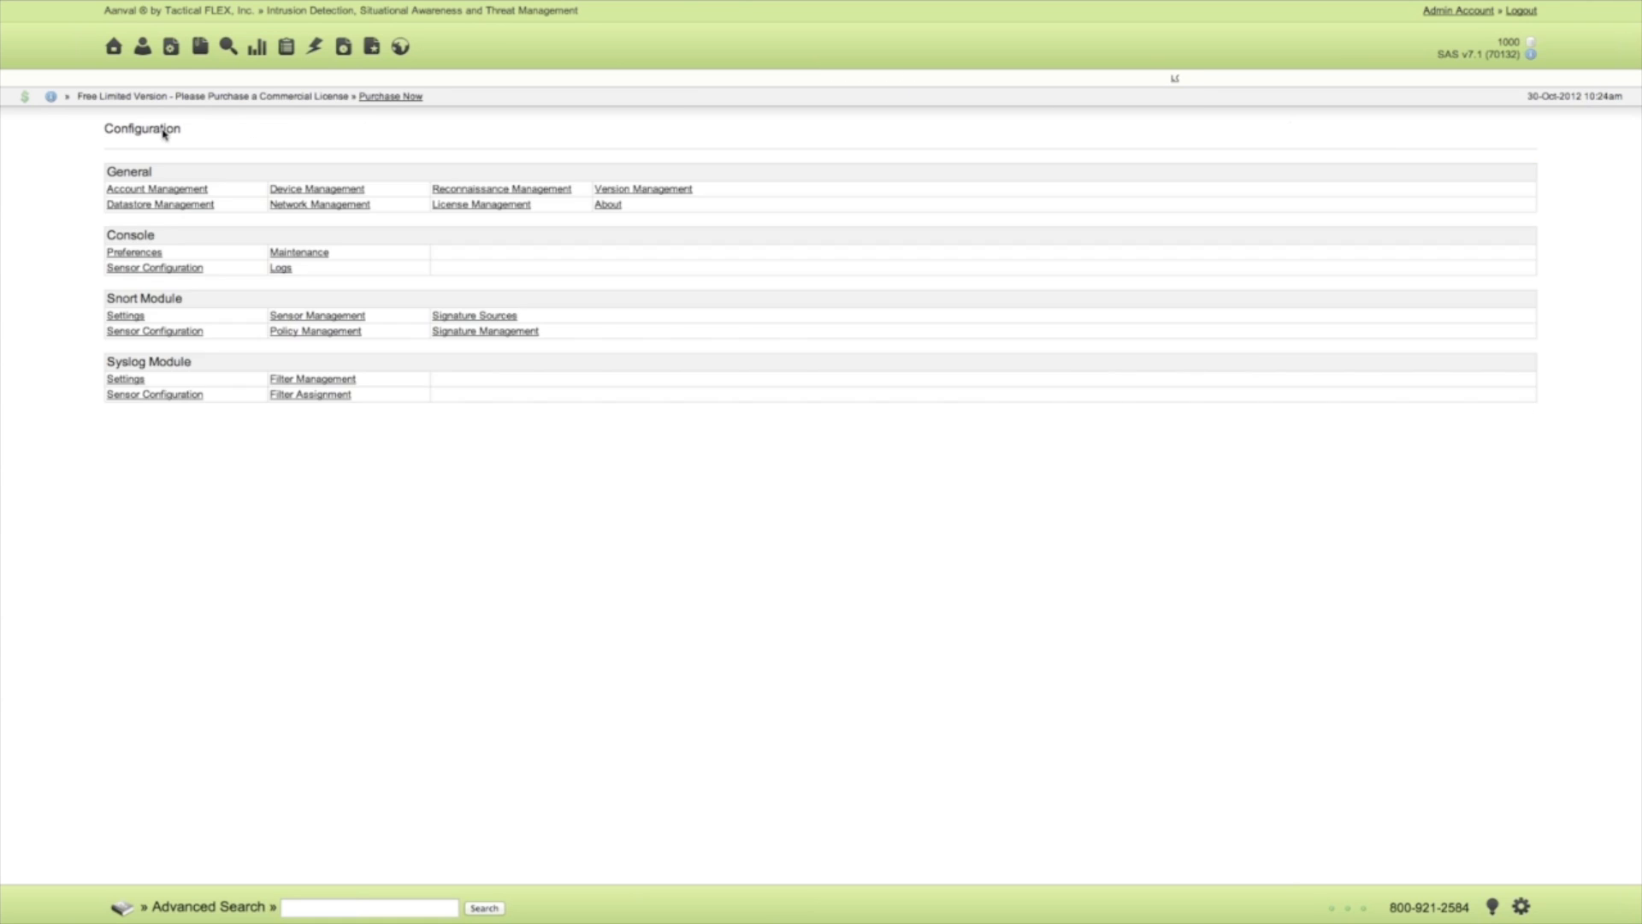
click(470, 189)
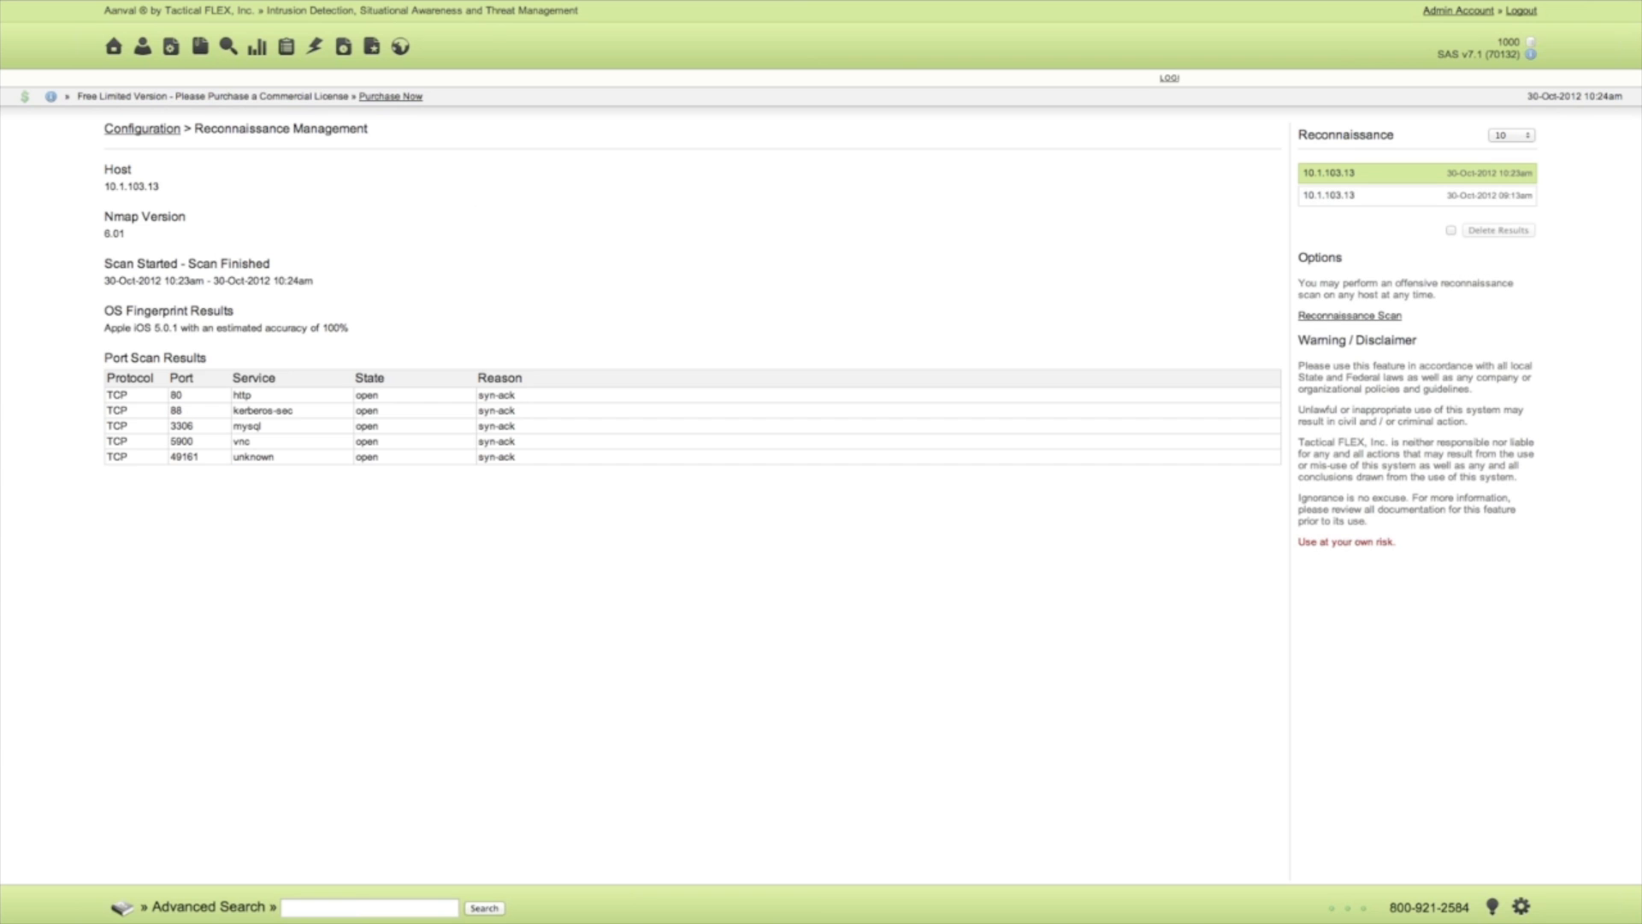
click(1353, 200)
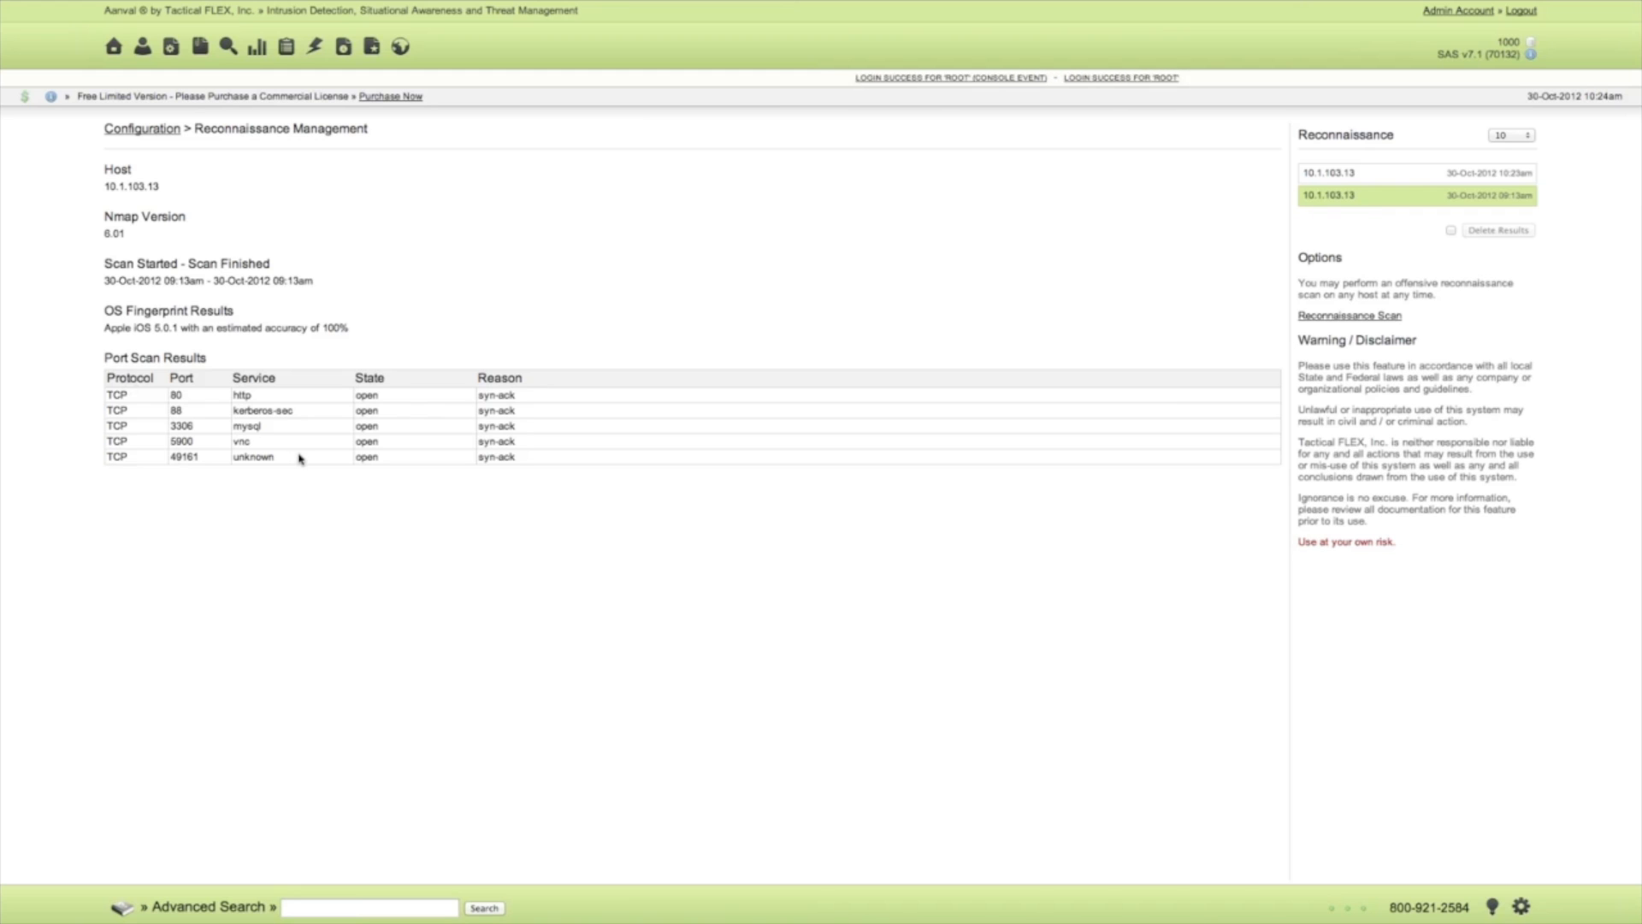
click(156, 131)
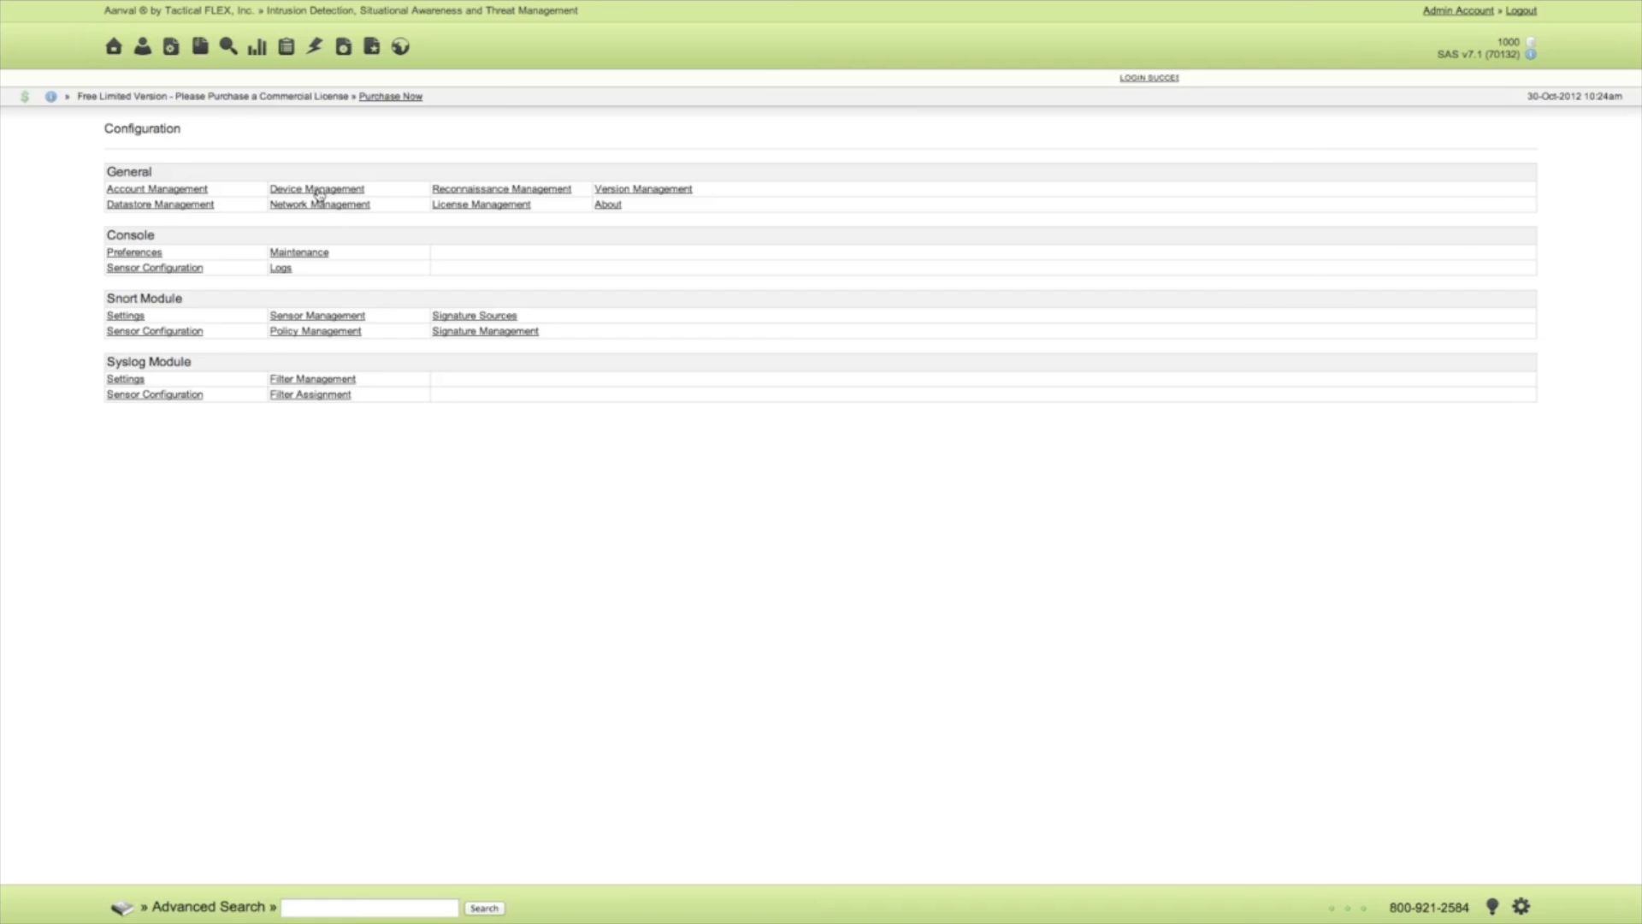
click(318, 192)
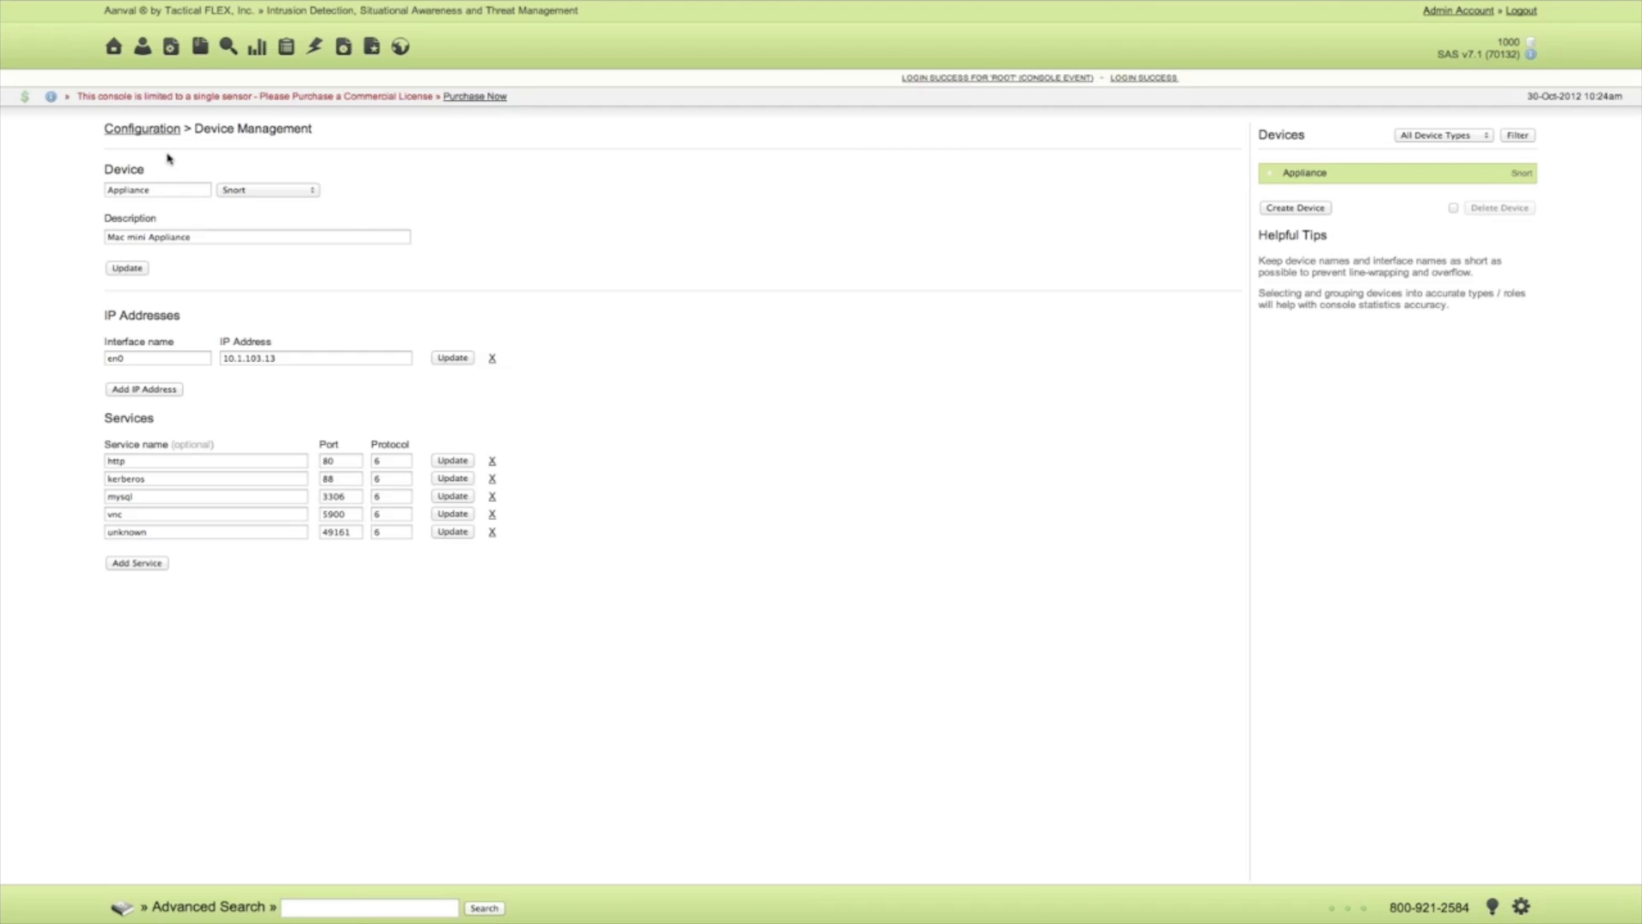
List the 100 most recent events on the home page and look through the console and Snort events.
click(114, 48)
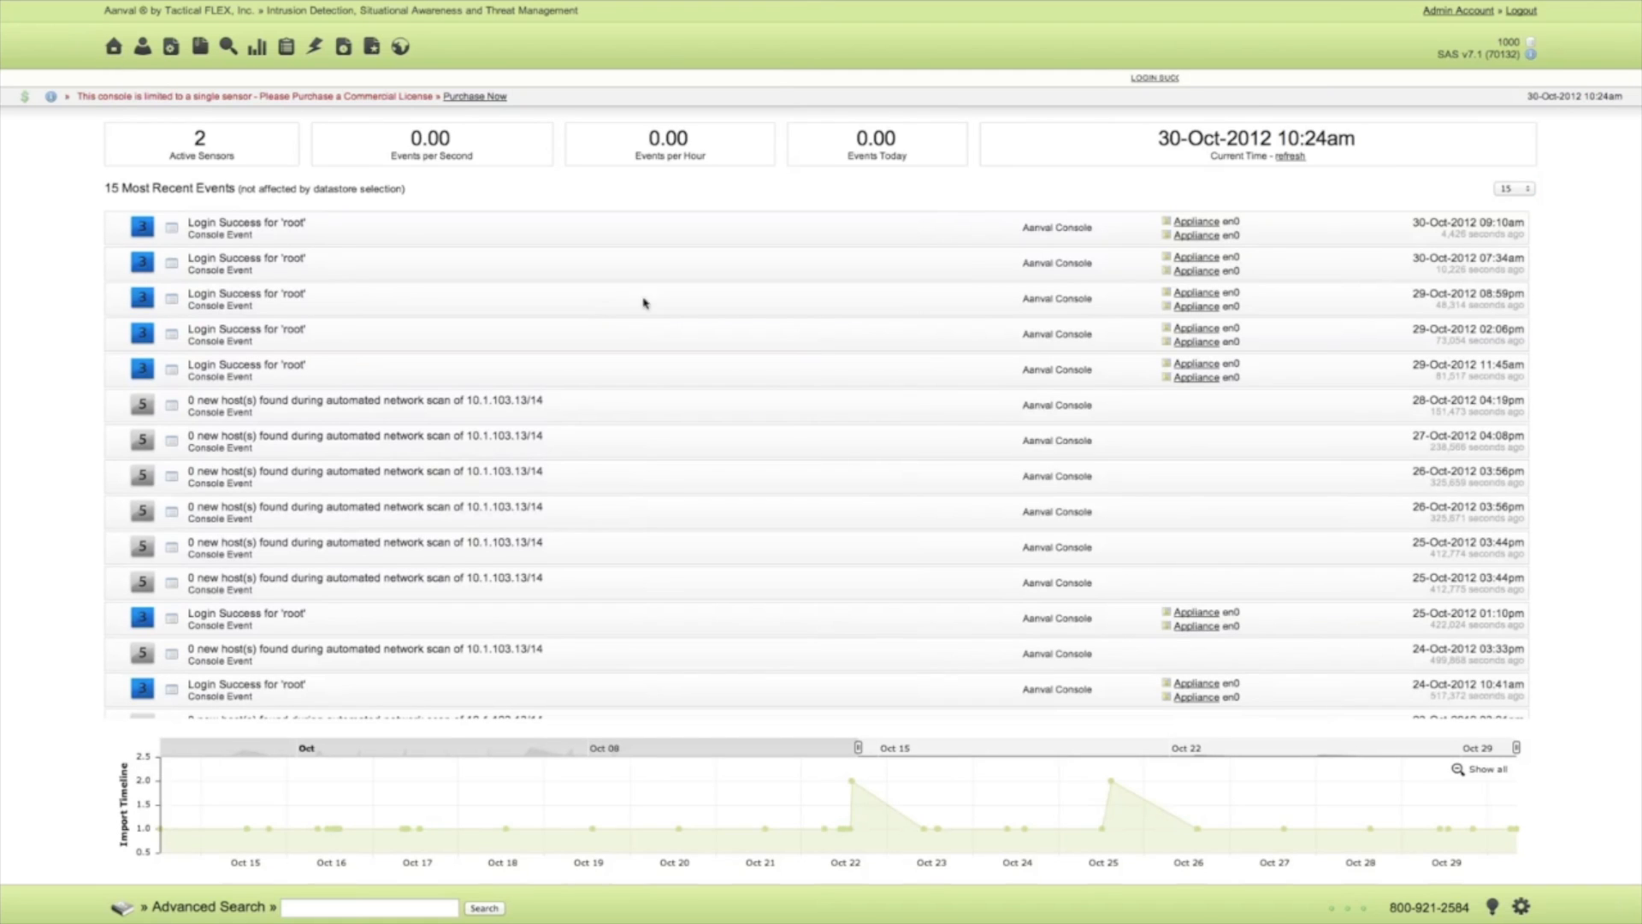
click(1518, 191)
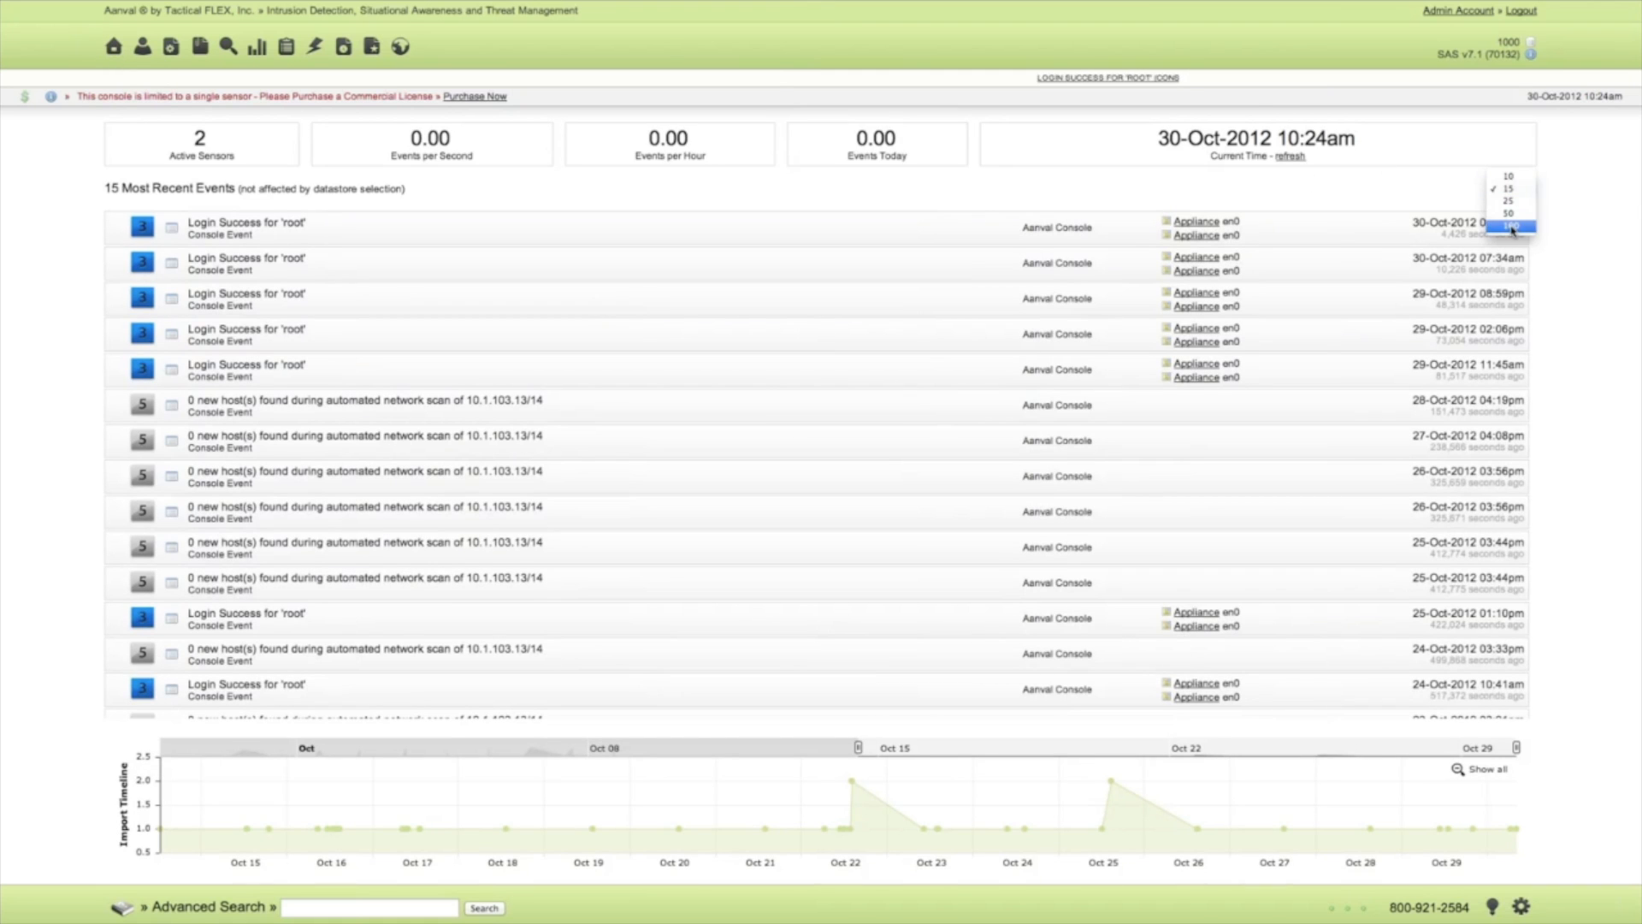
click(1512, 227)
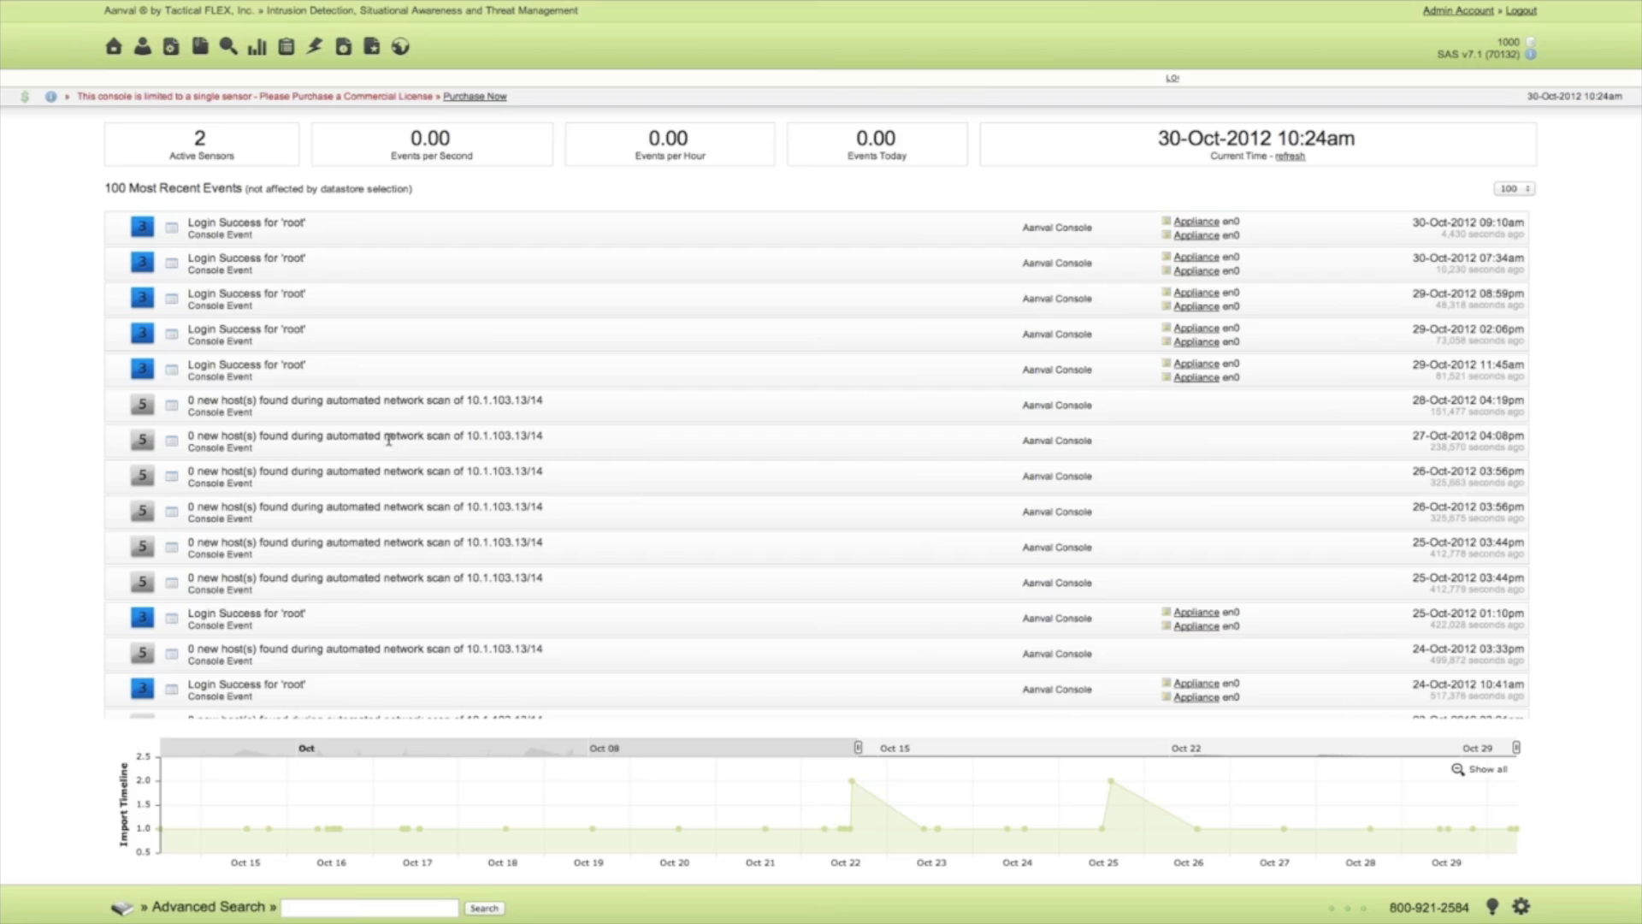
scroll(371, 437, down, 15)
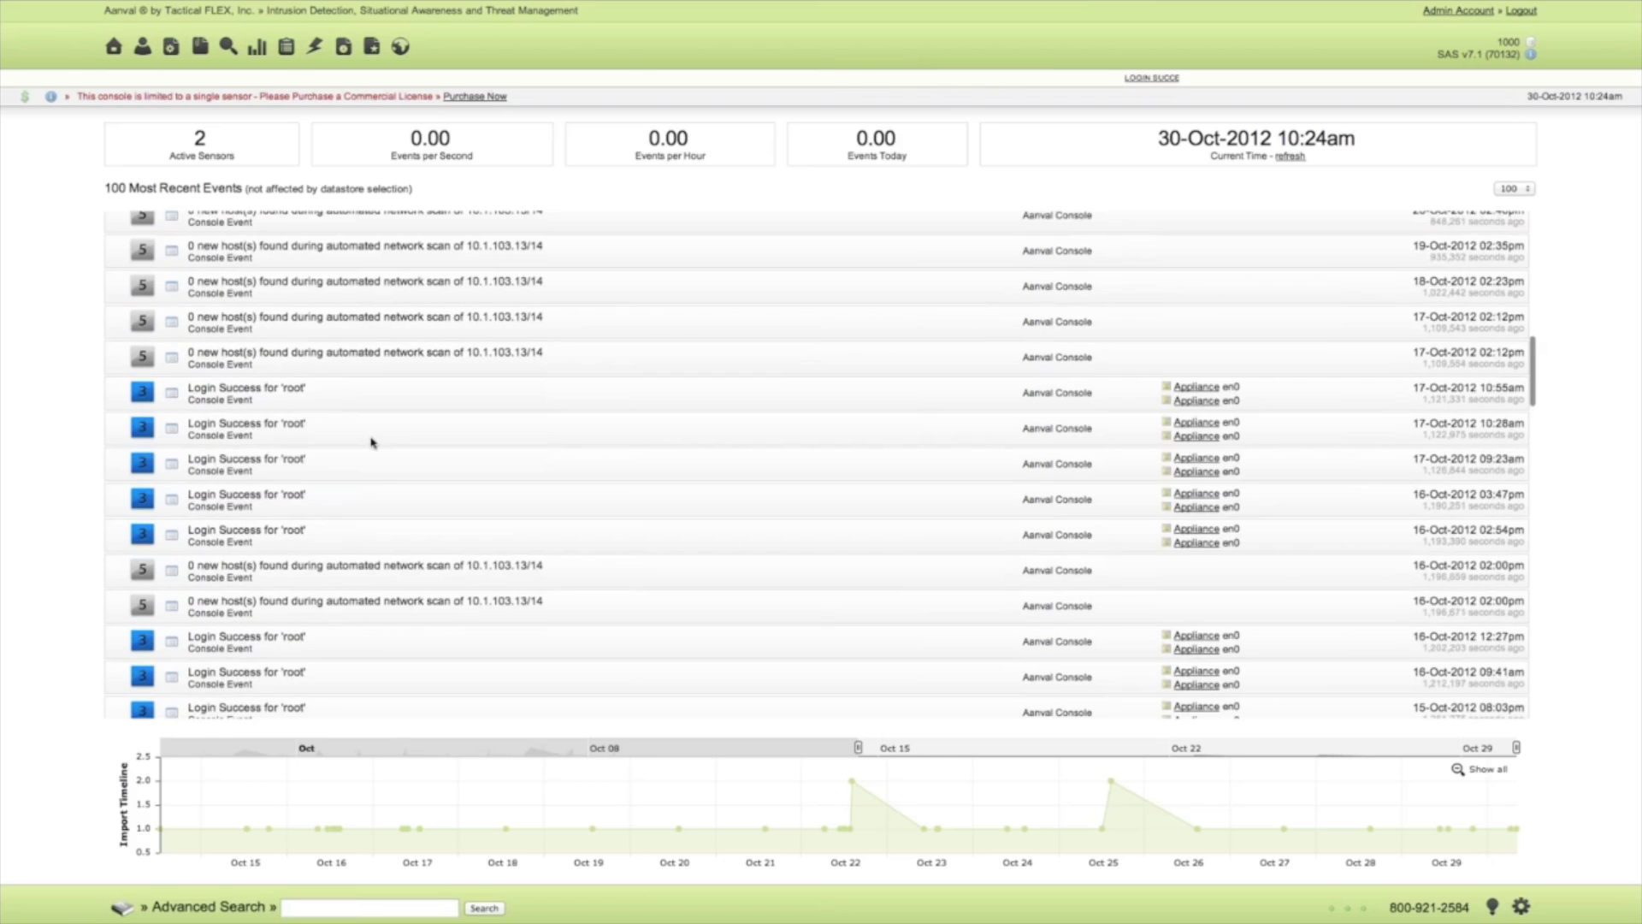
scroll(371, 442, down, 5)
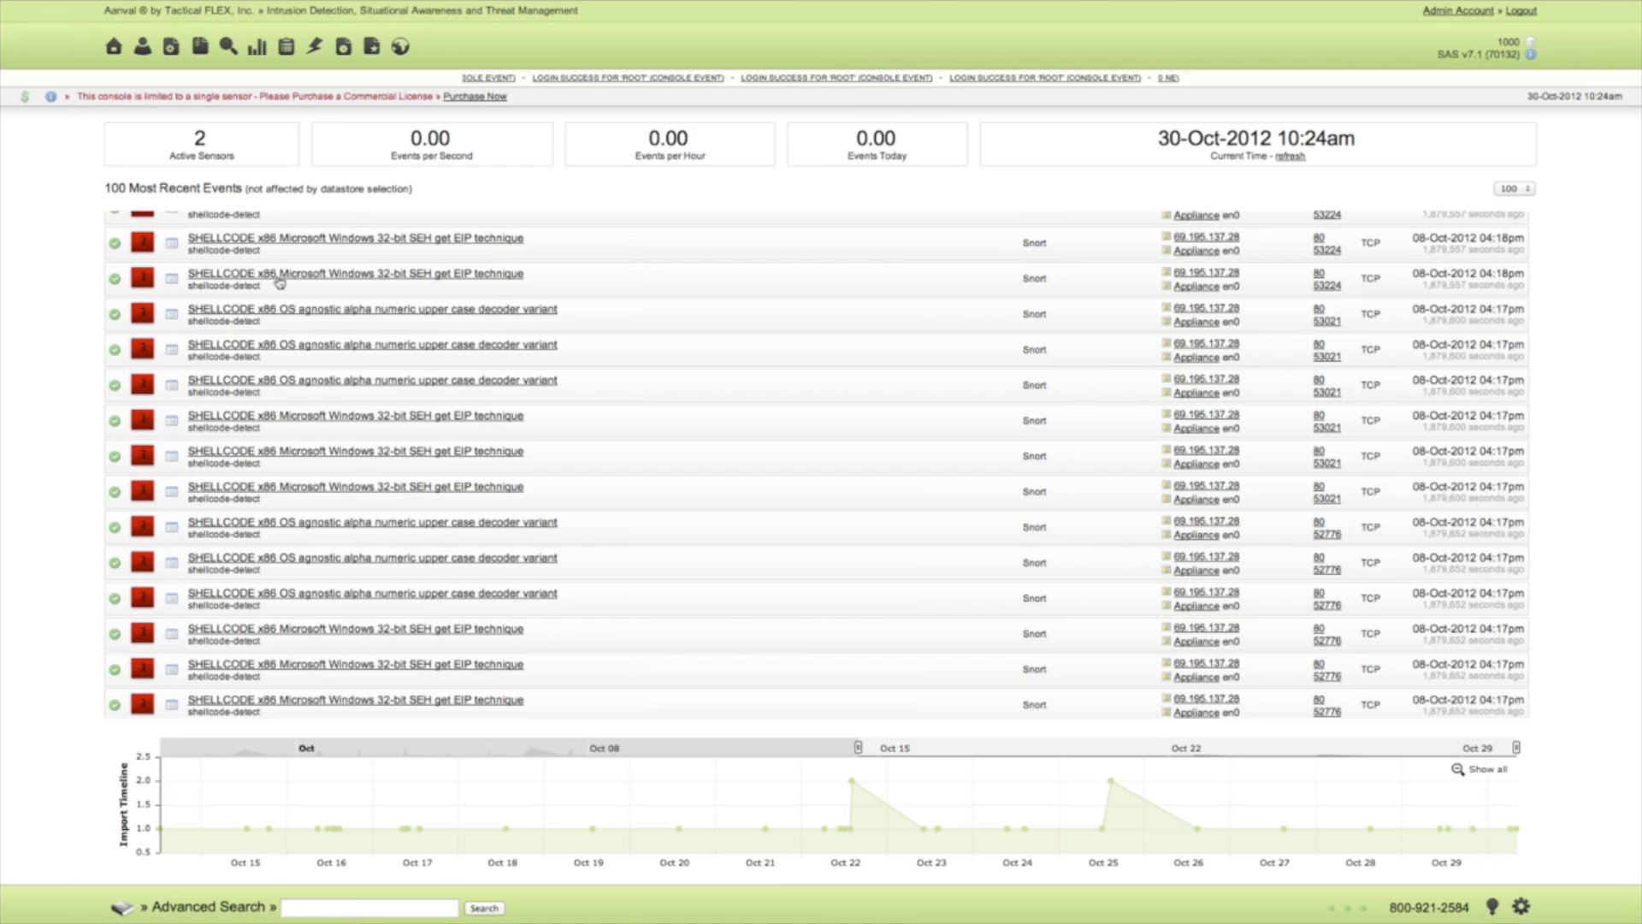
scroll(279, 282, up, 10)
scroll(279, 282, up, 5)
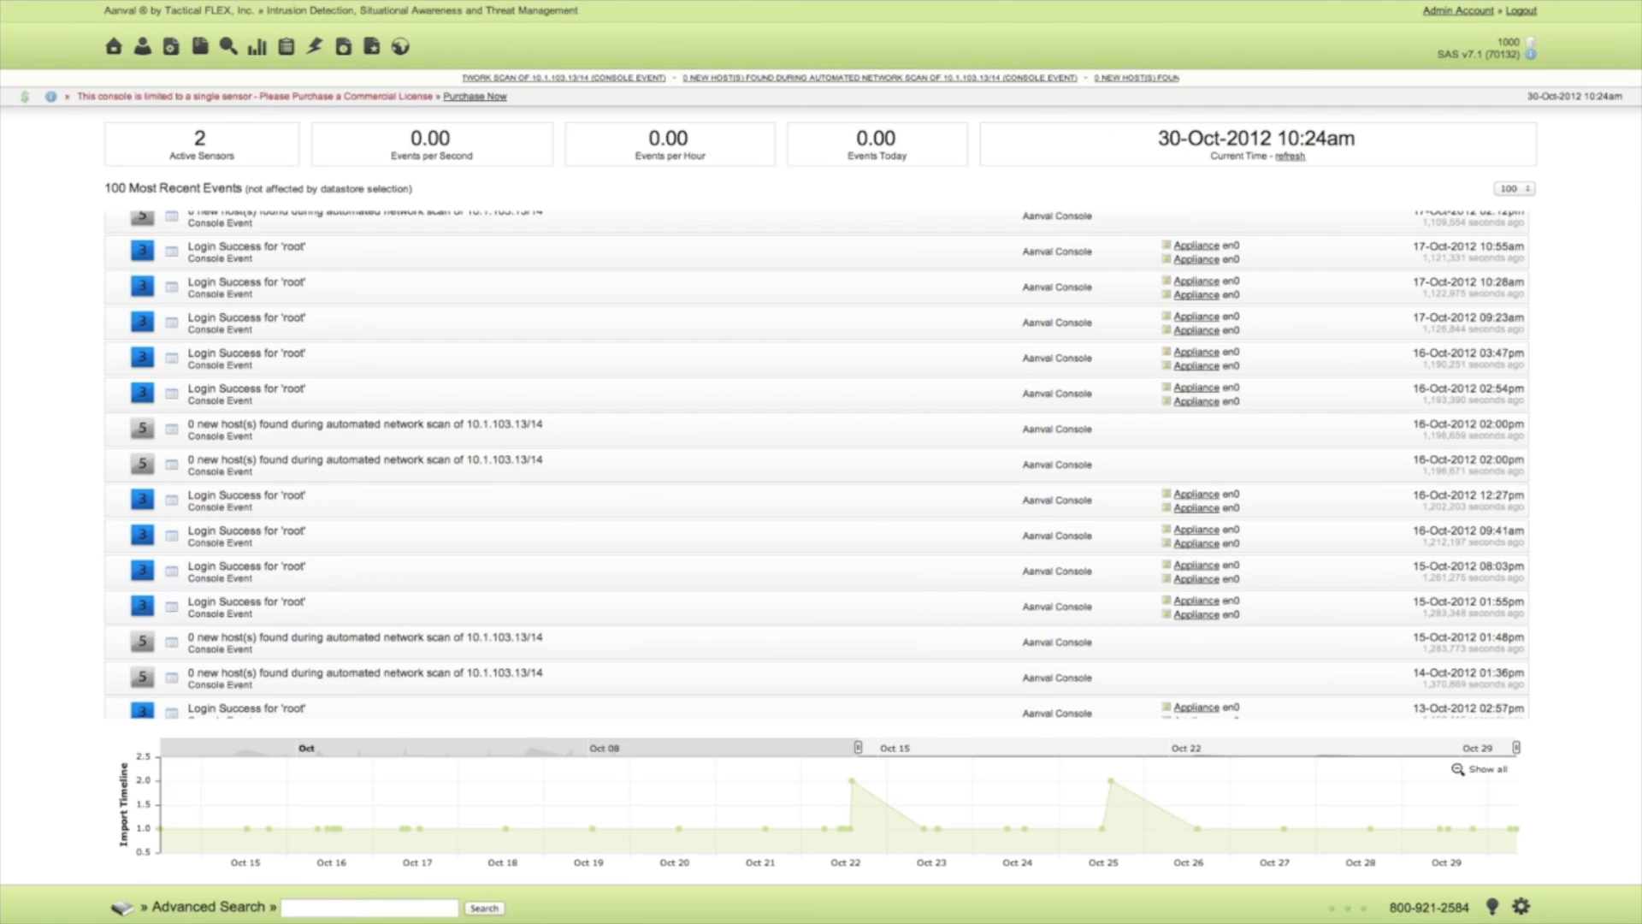
Examine the Frequent Offenders chart with its source IP list and world map, and return to the charts overview.
click(257, 48)
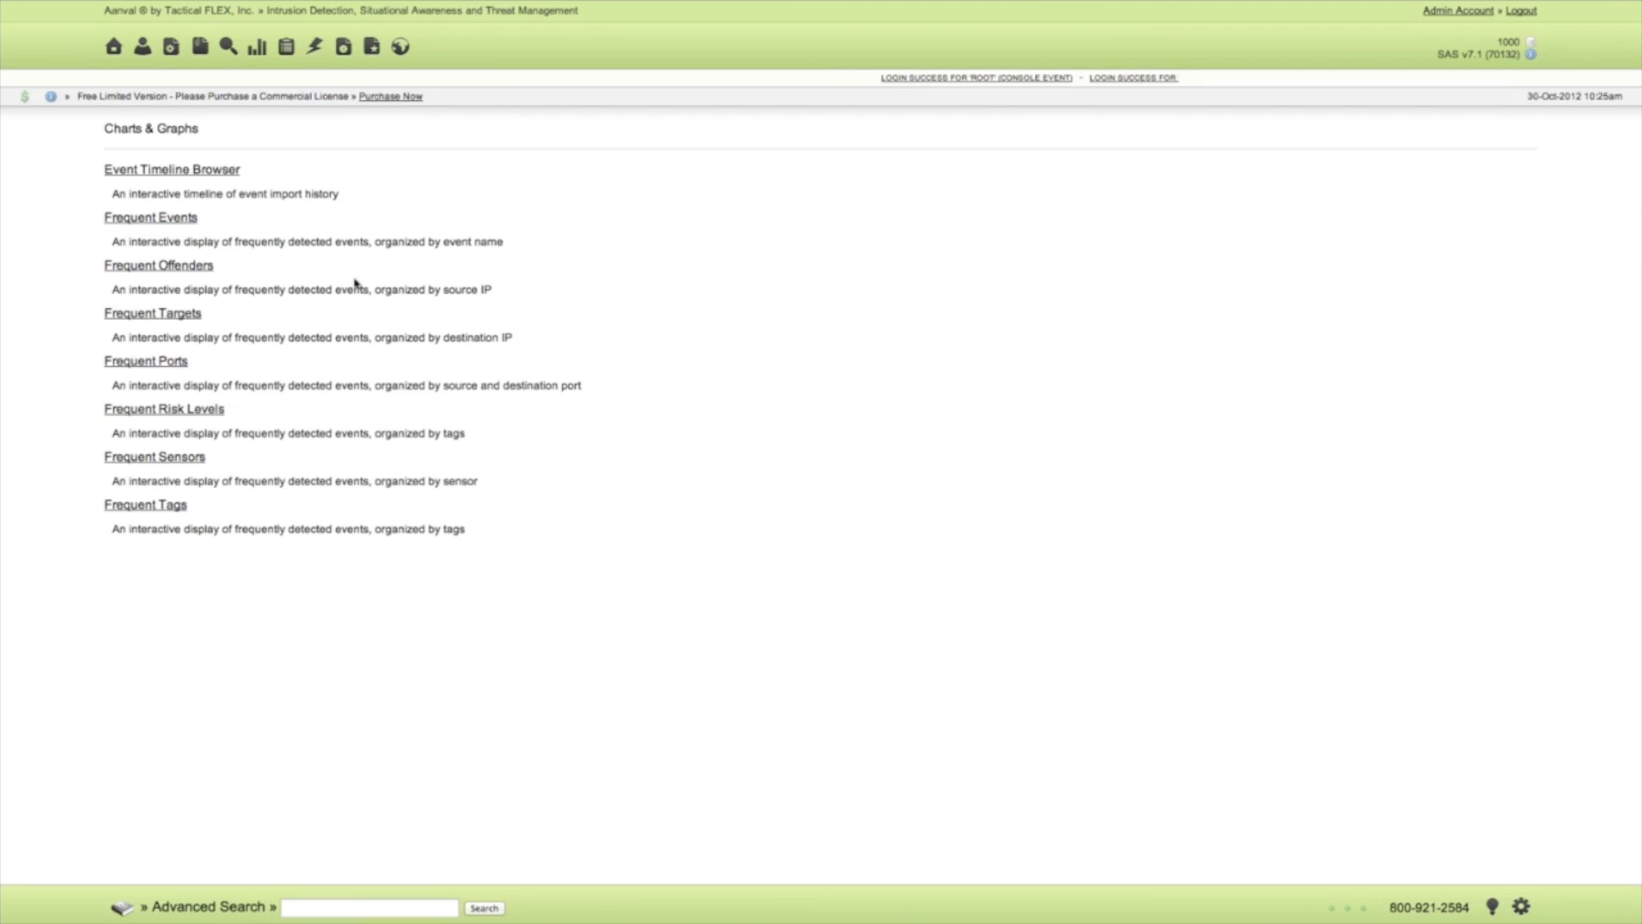
click(192, 268)
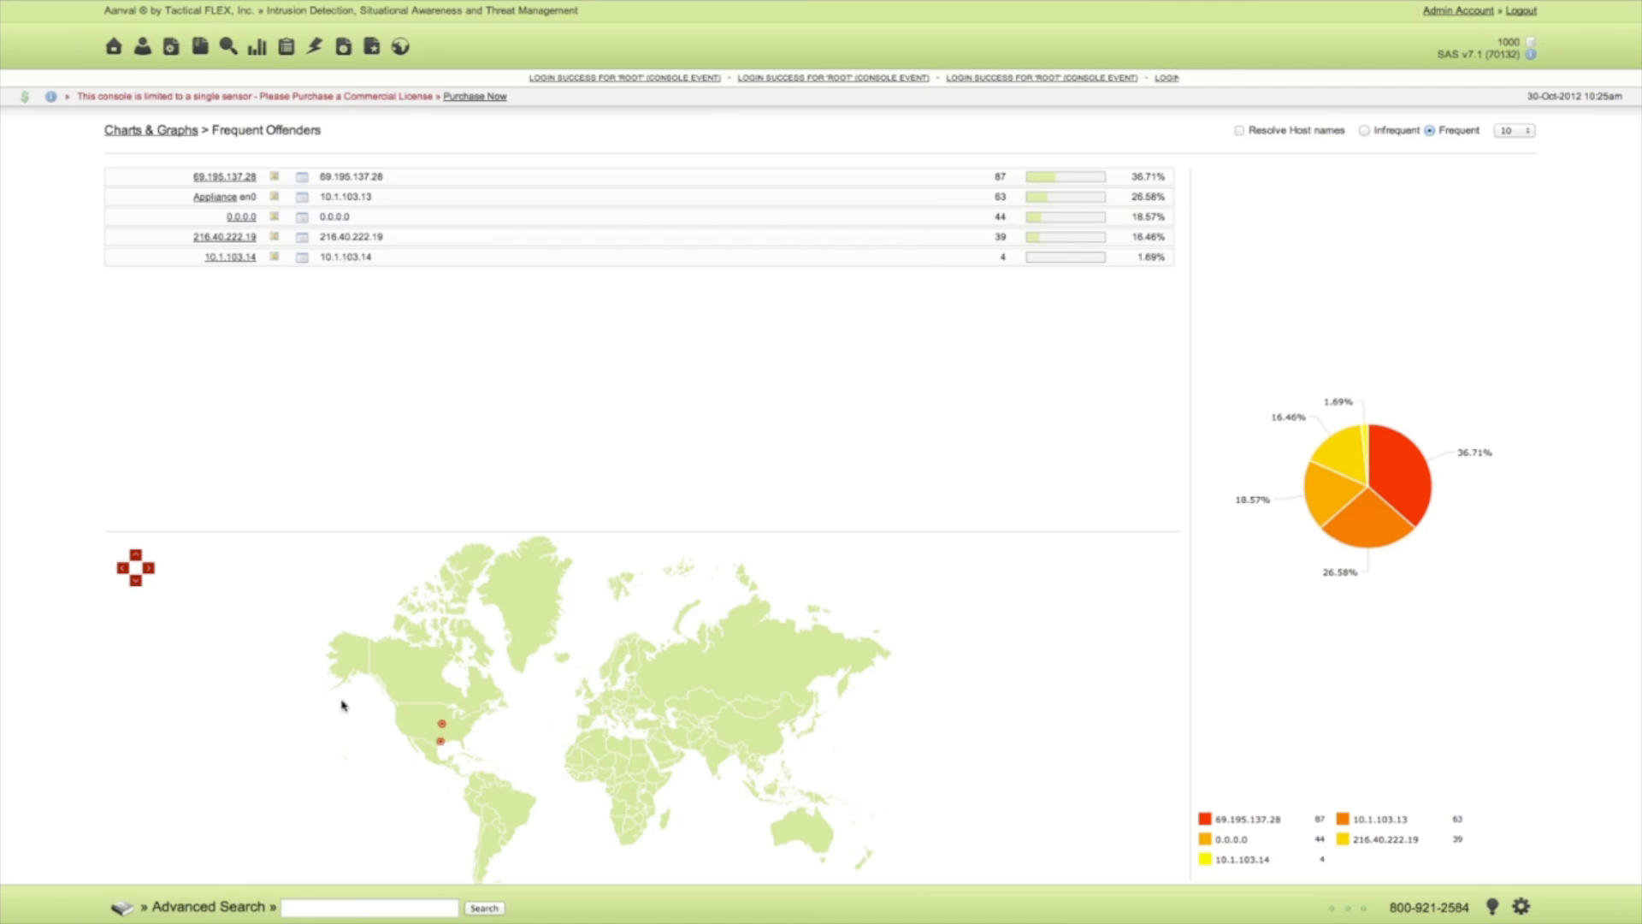
mouse_move(442, 724)
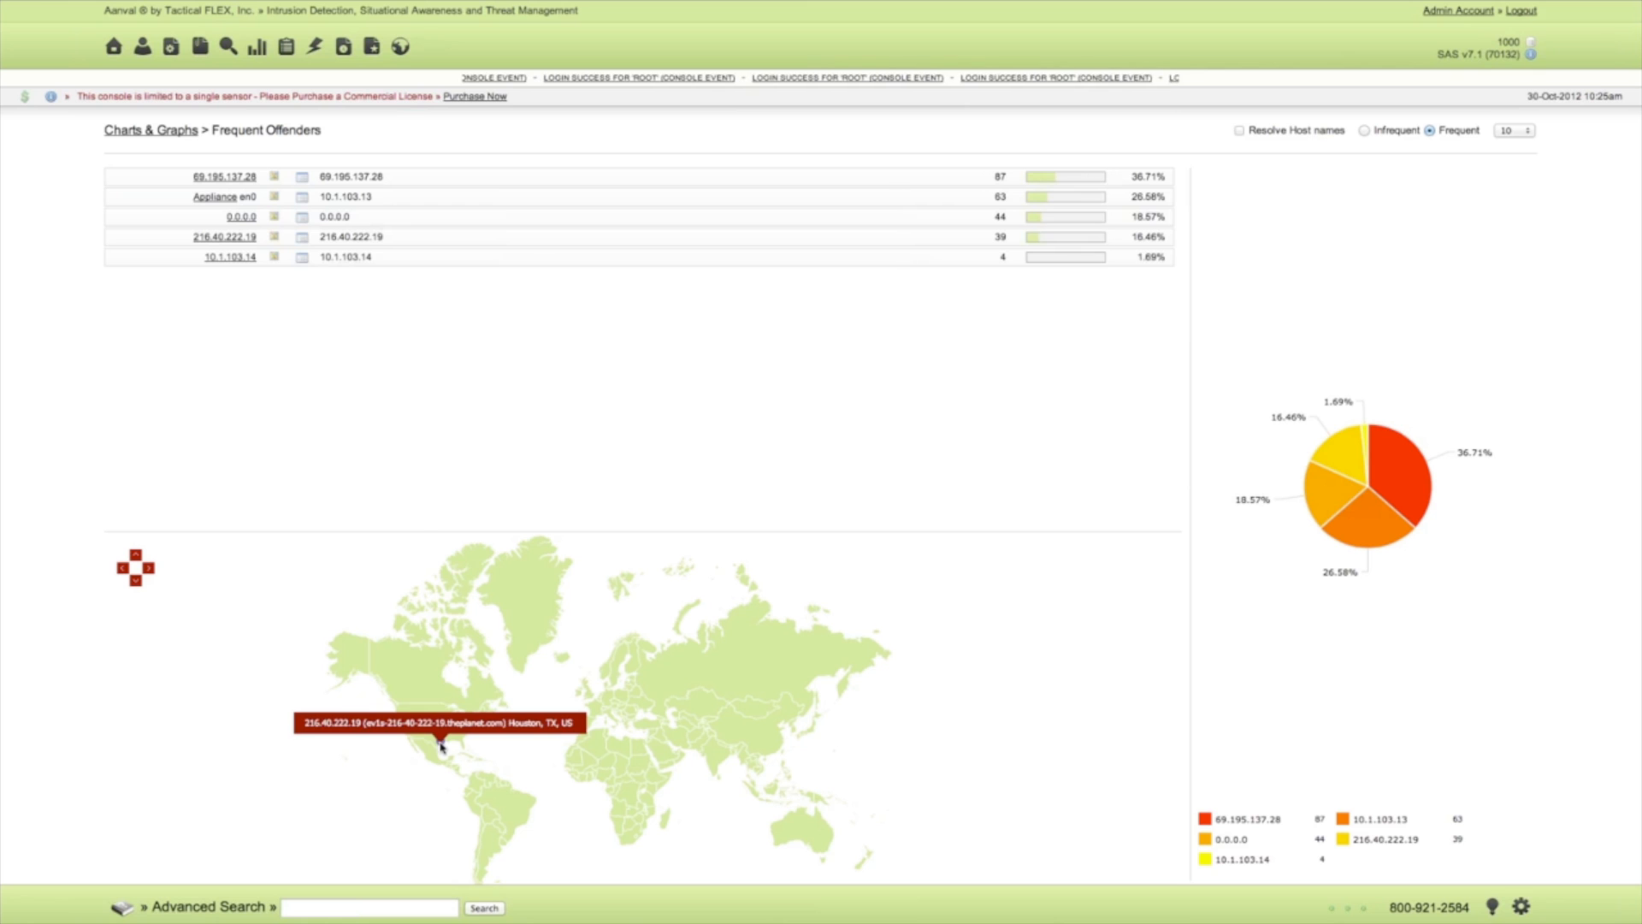
click(180, 131)
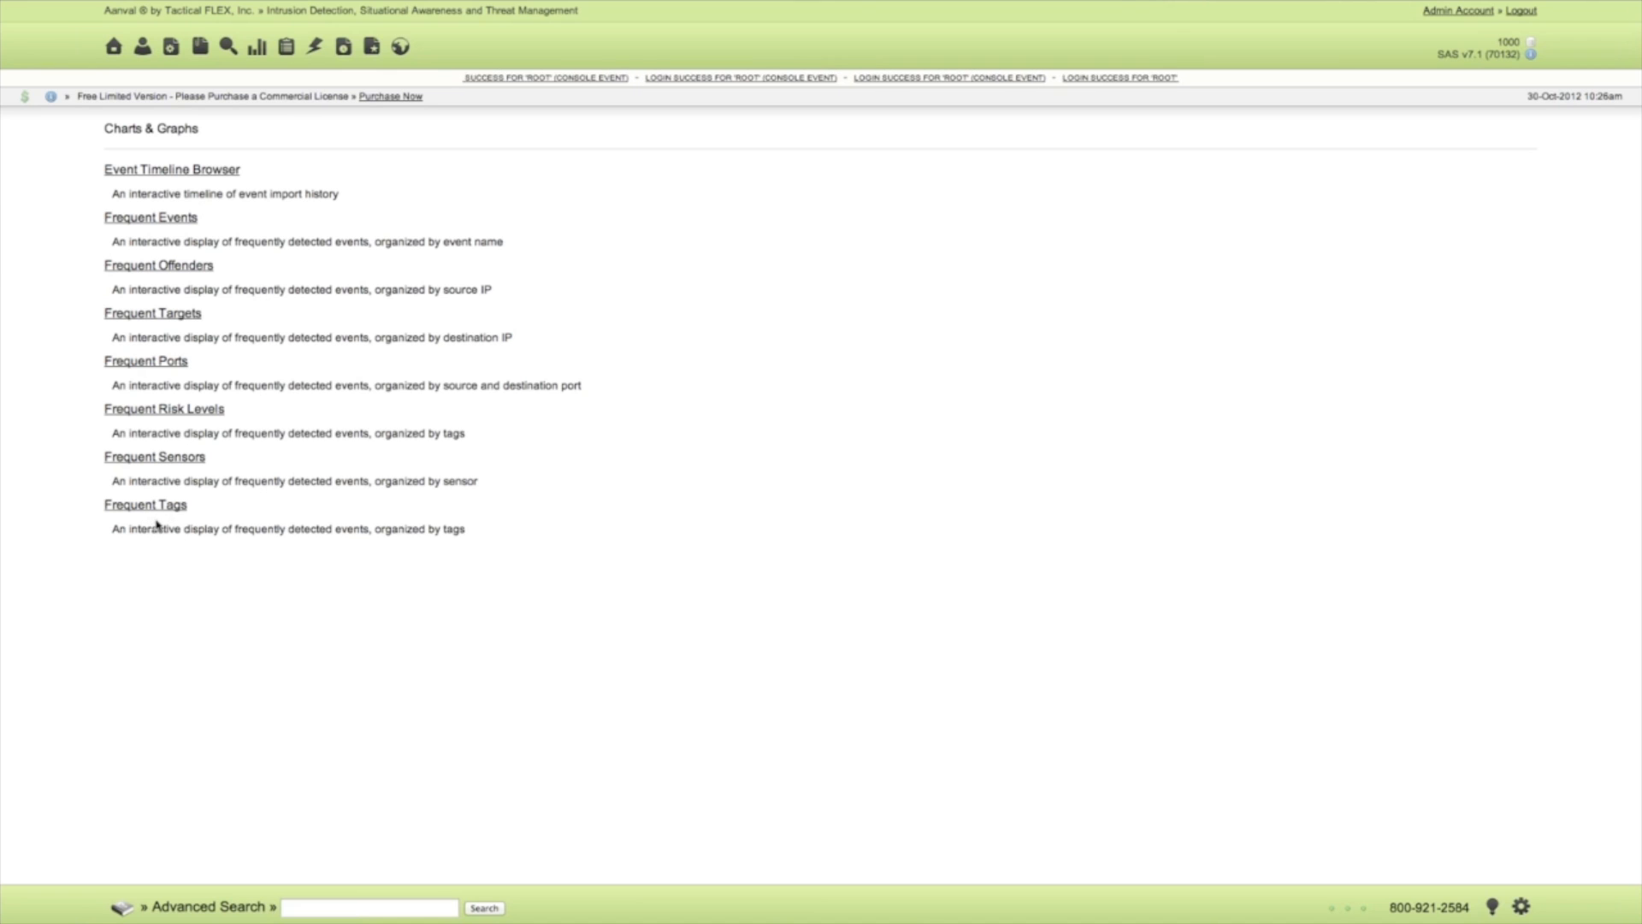
Add the High Risk tag to the most recent 'Login Success' event on the home page.
click(116, 50)
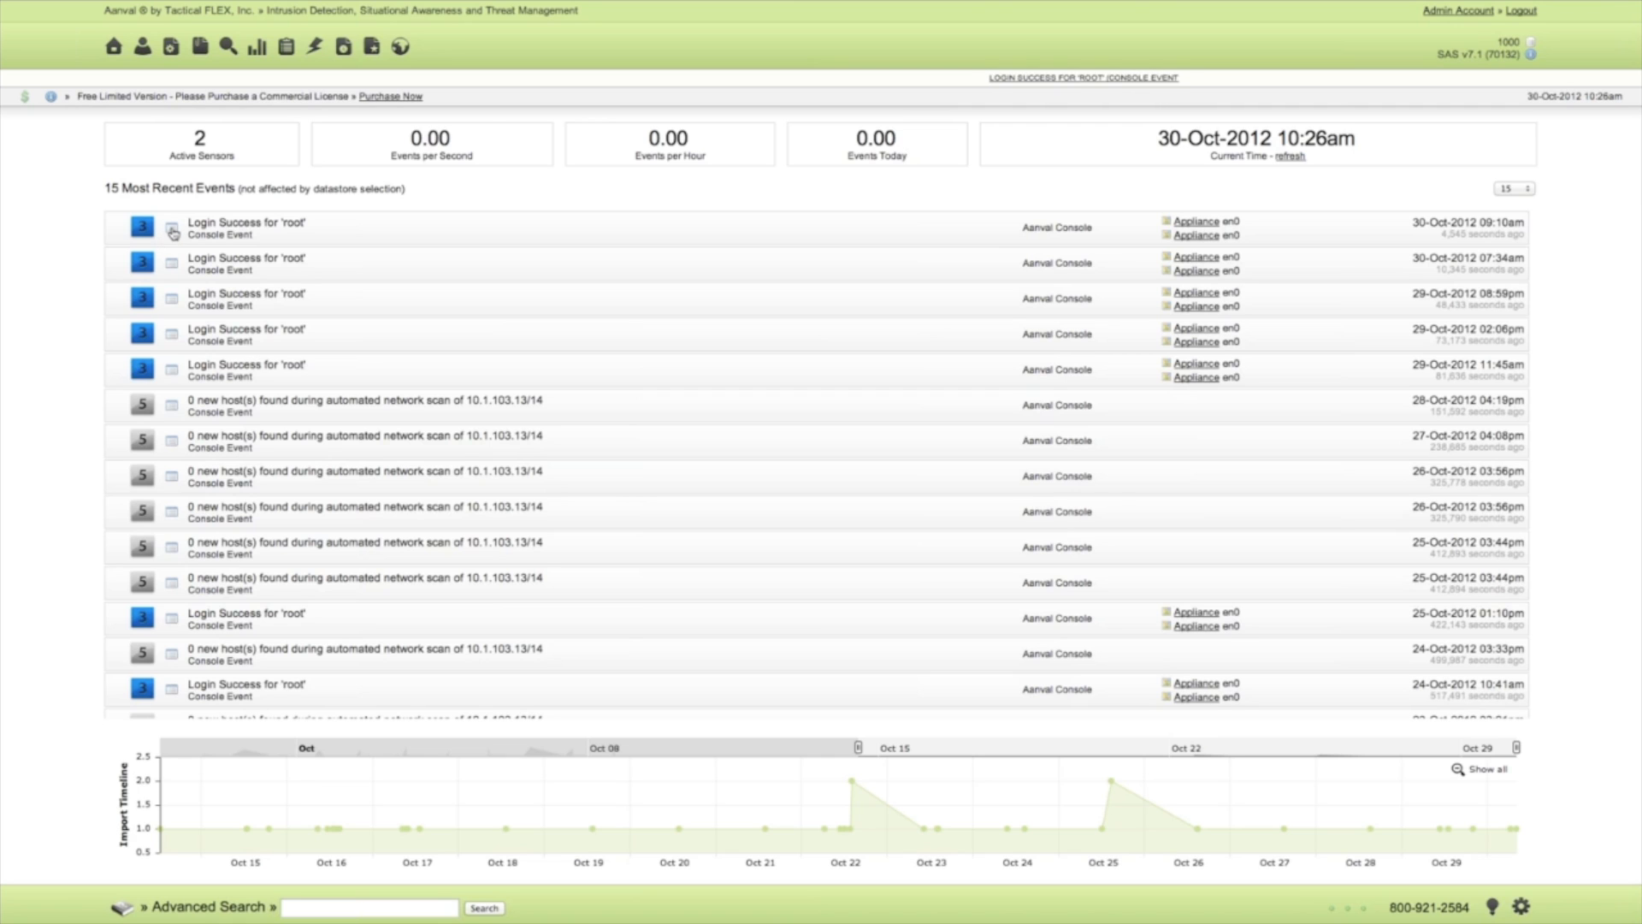
click(172, 230)
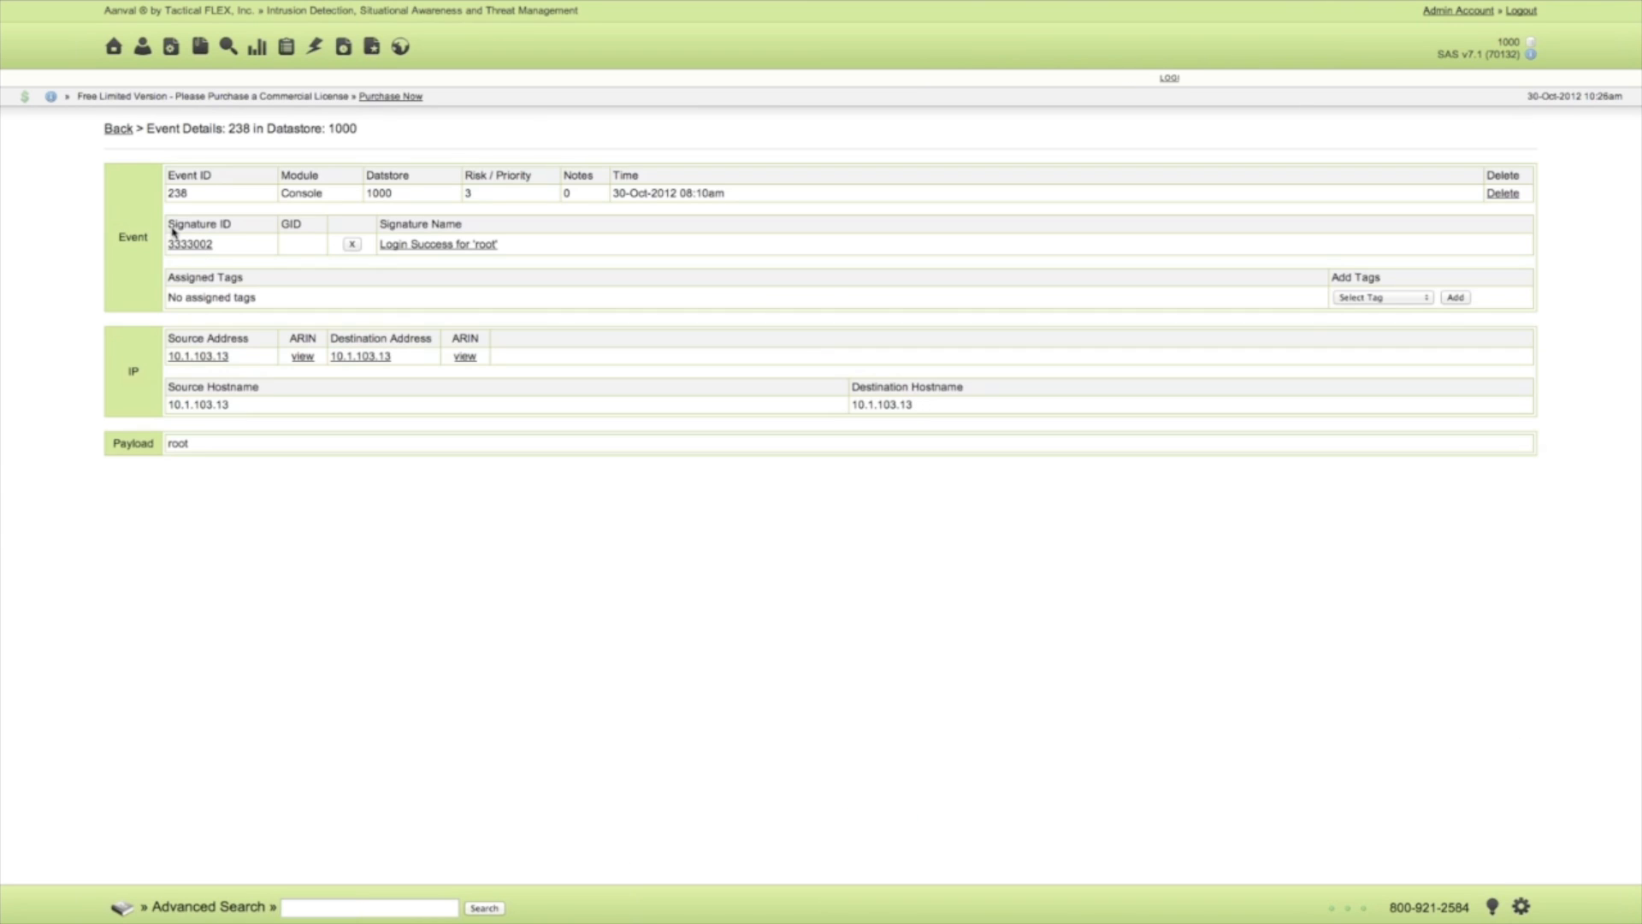
click(1387, 298)
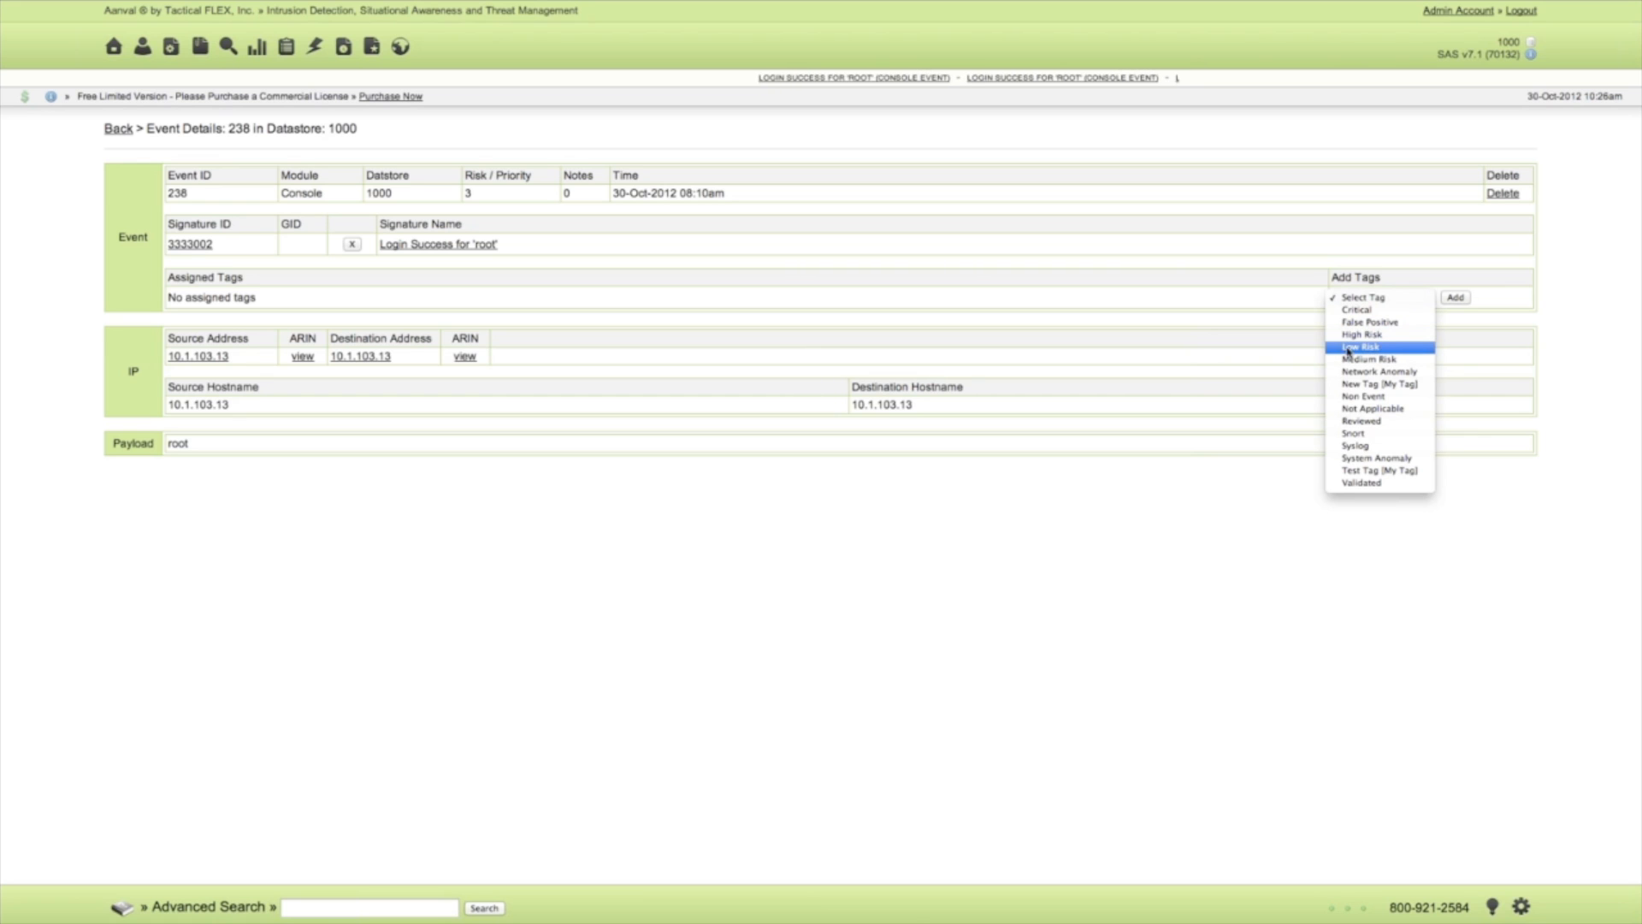
click(1313, 352)
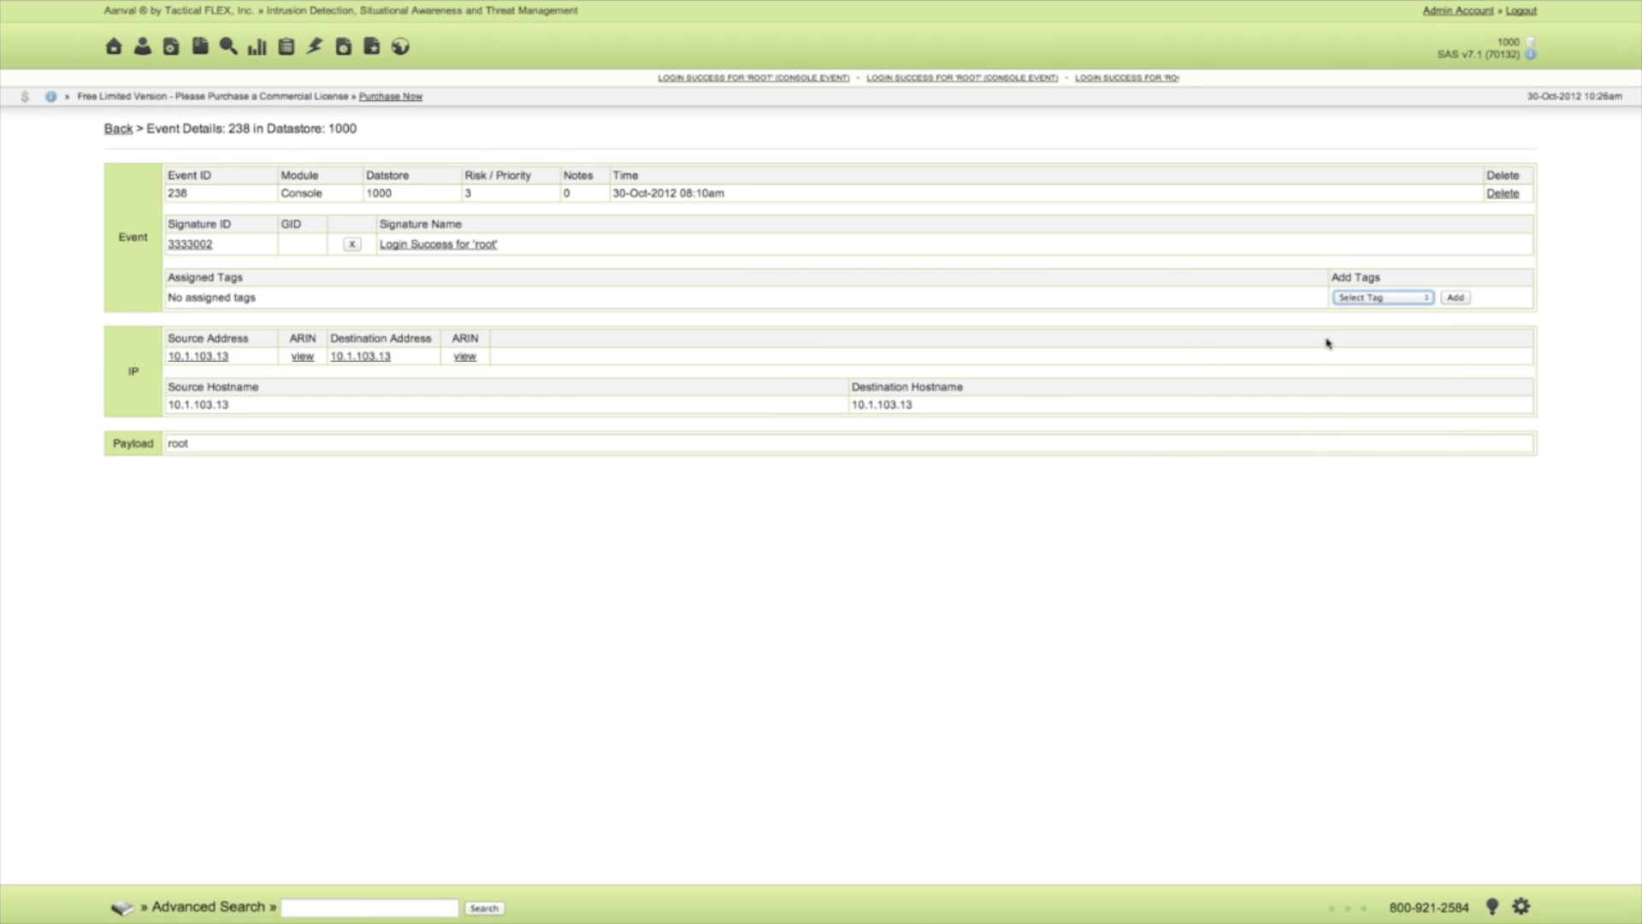
click(1361, 298)
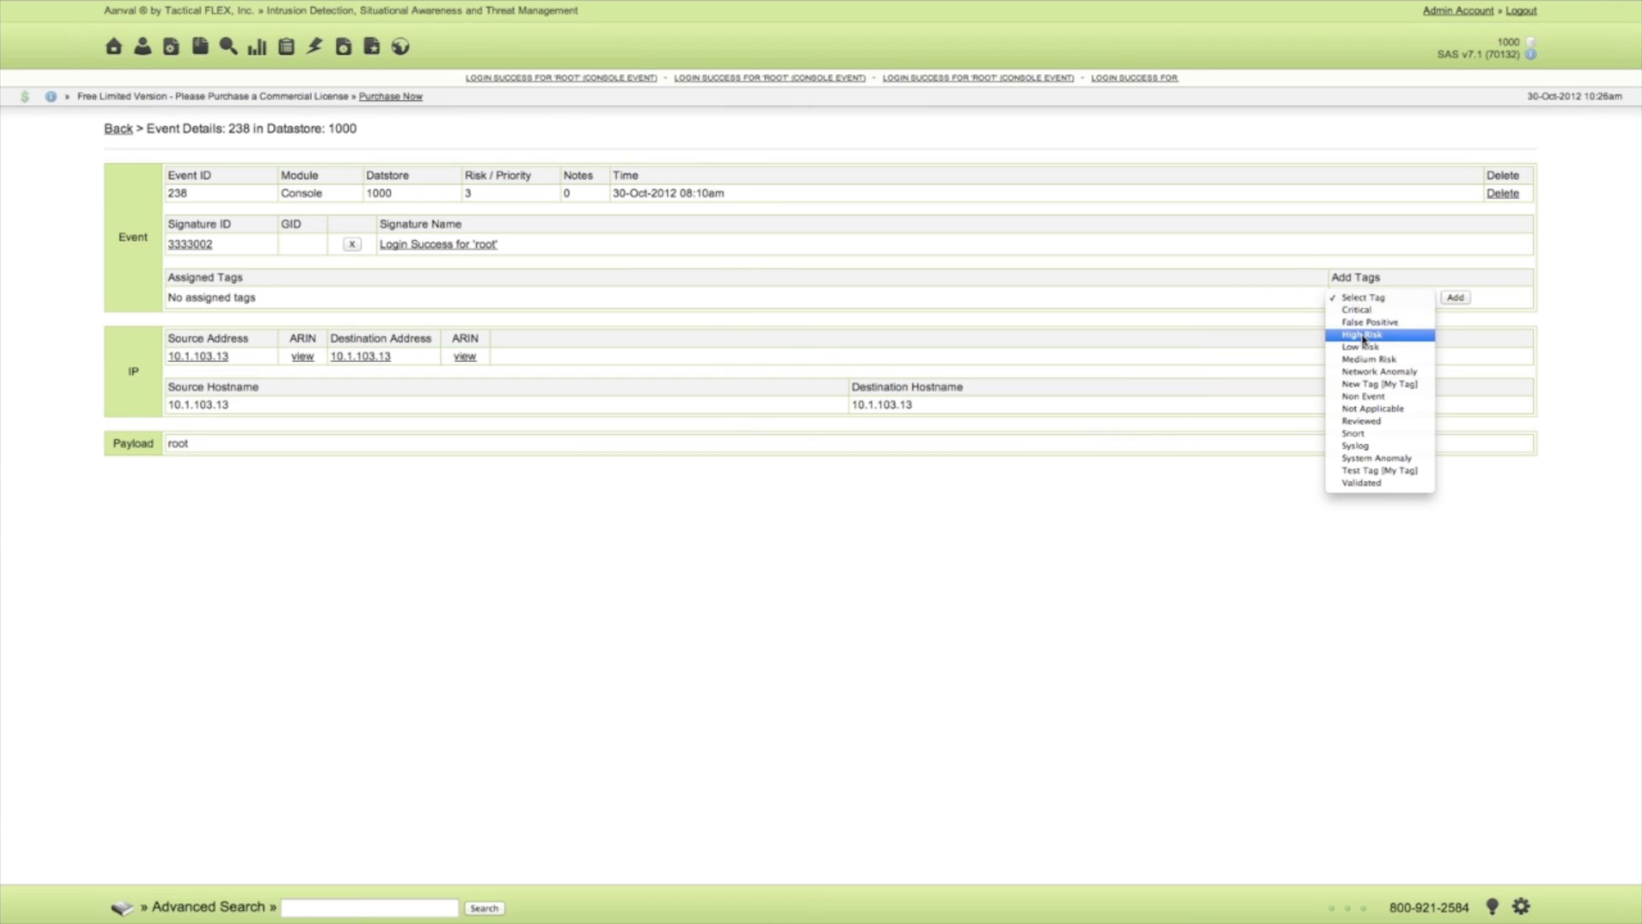
click(1364, 334)
click(1455, 298)
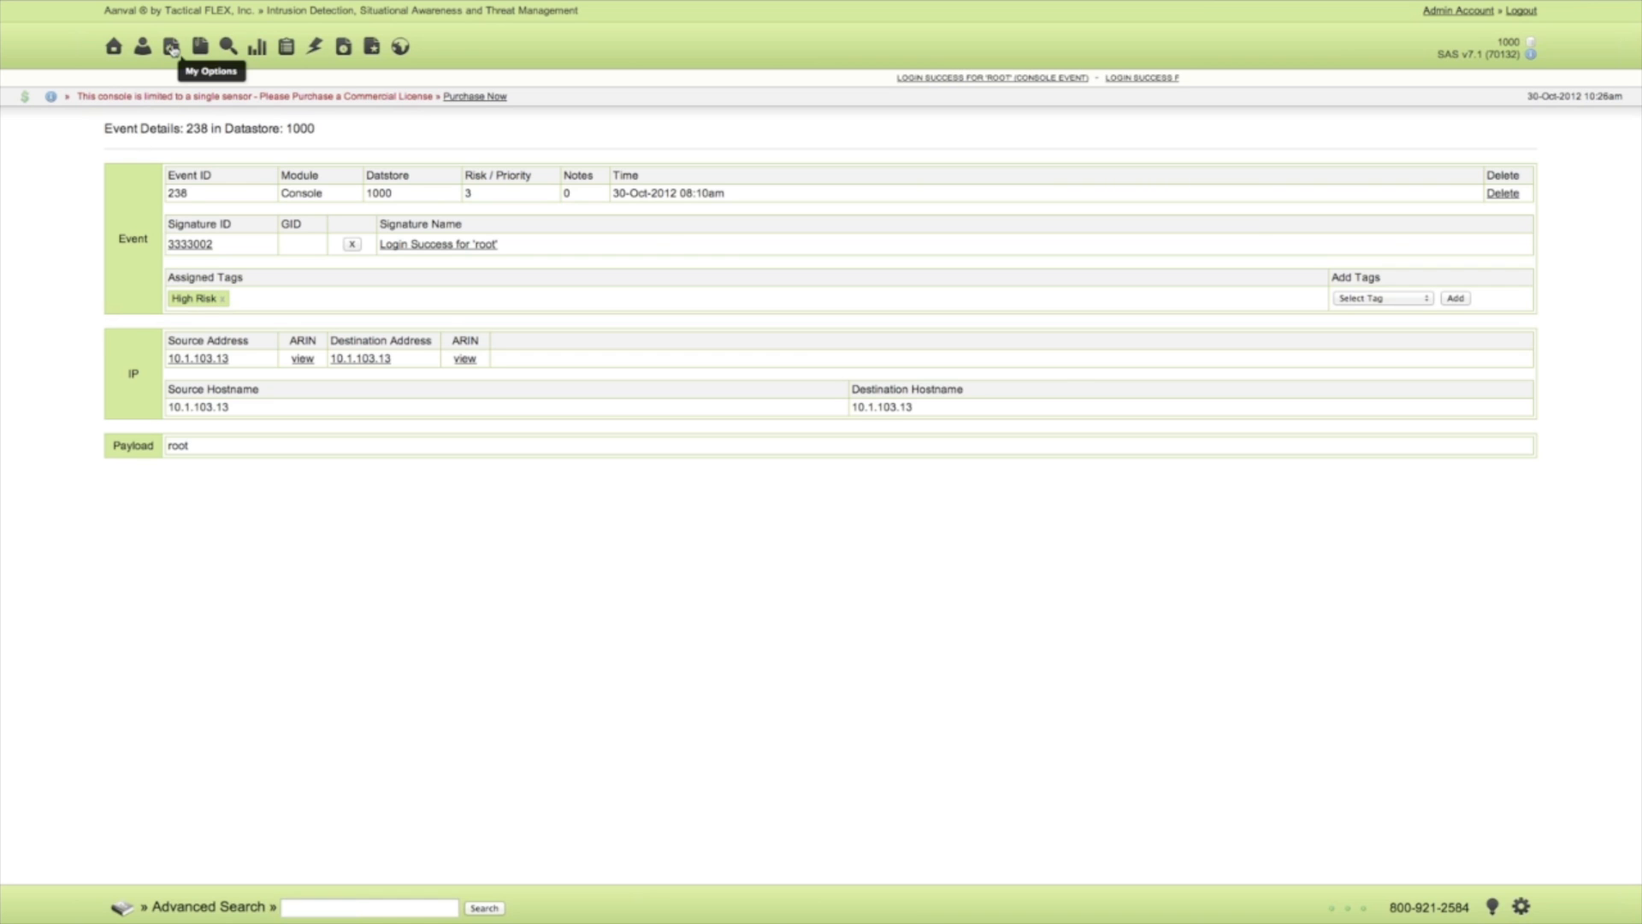
Review the available tags in Tag Management and their usage in the Frequent Tags chart.
click(172, 47)
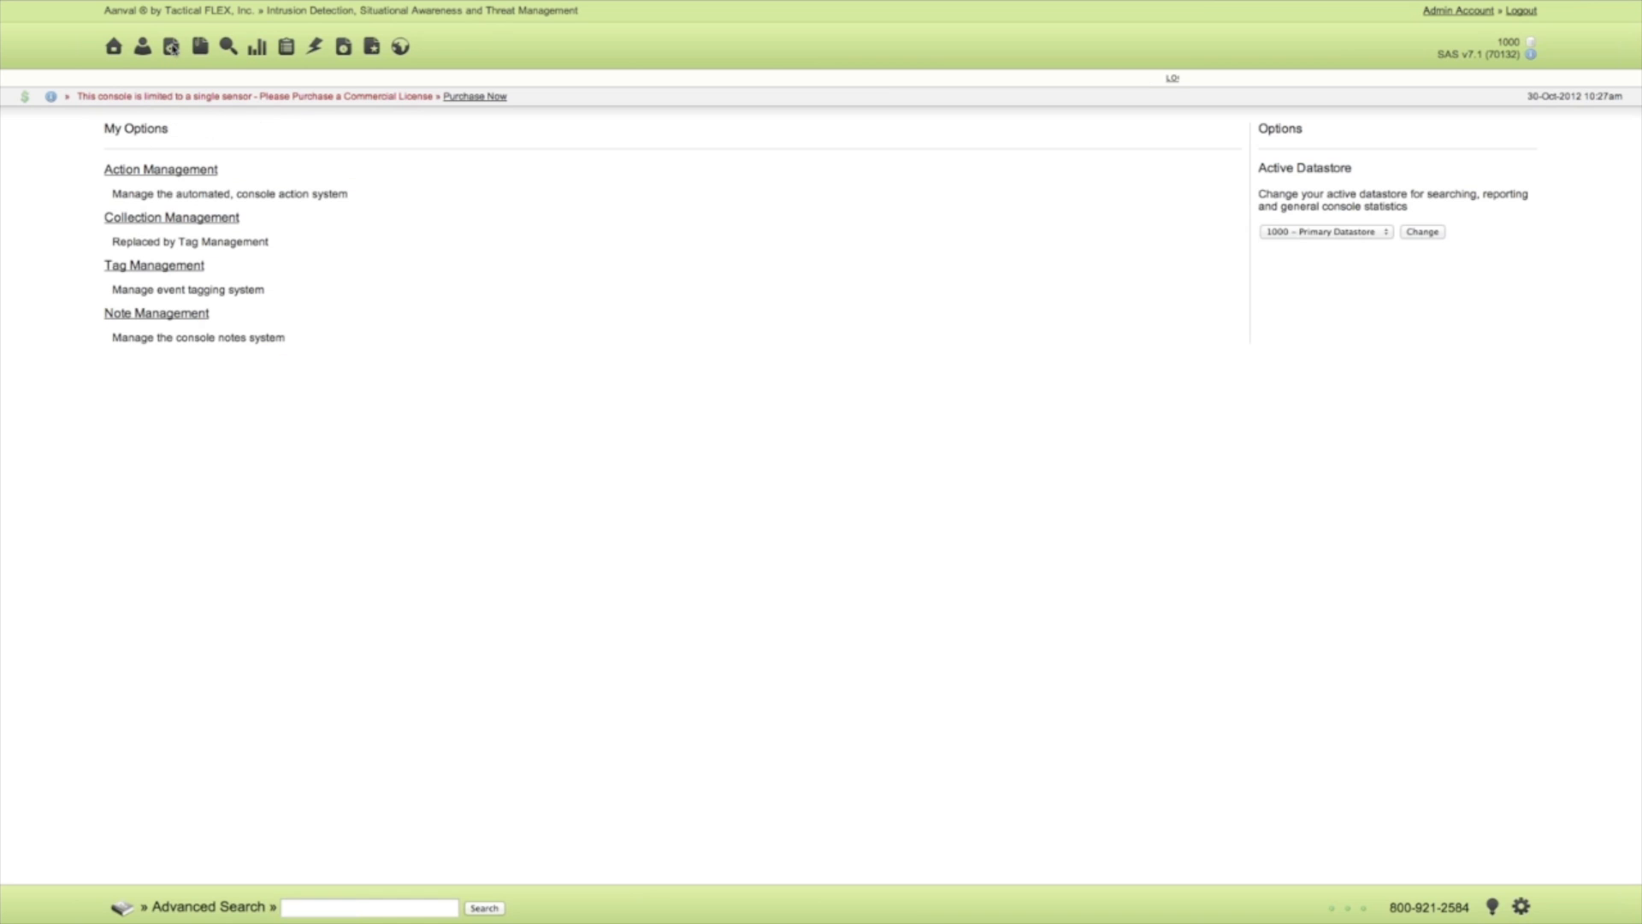
click(147, 268)
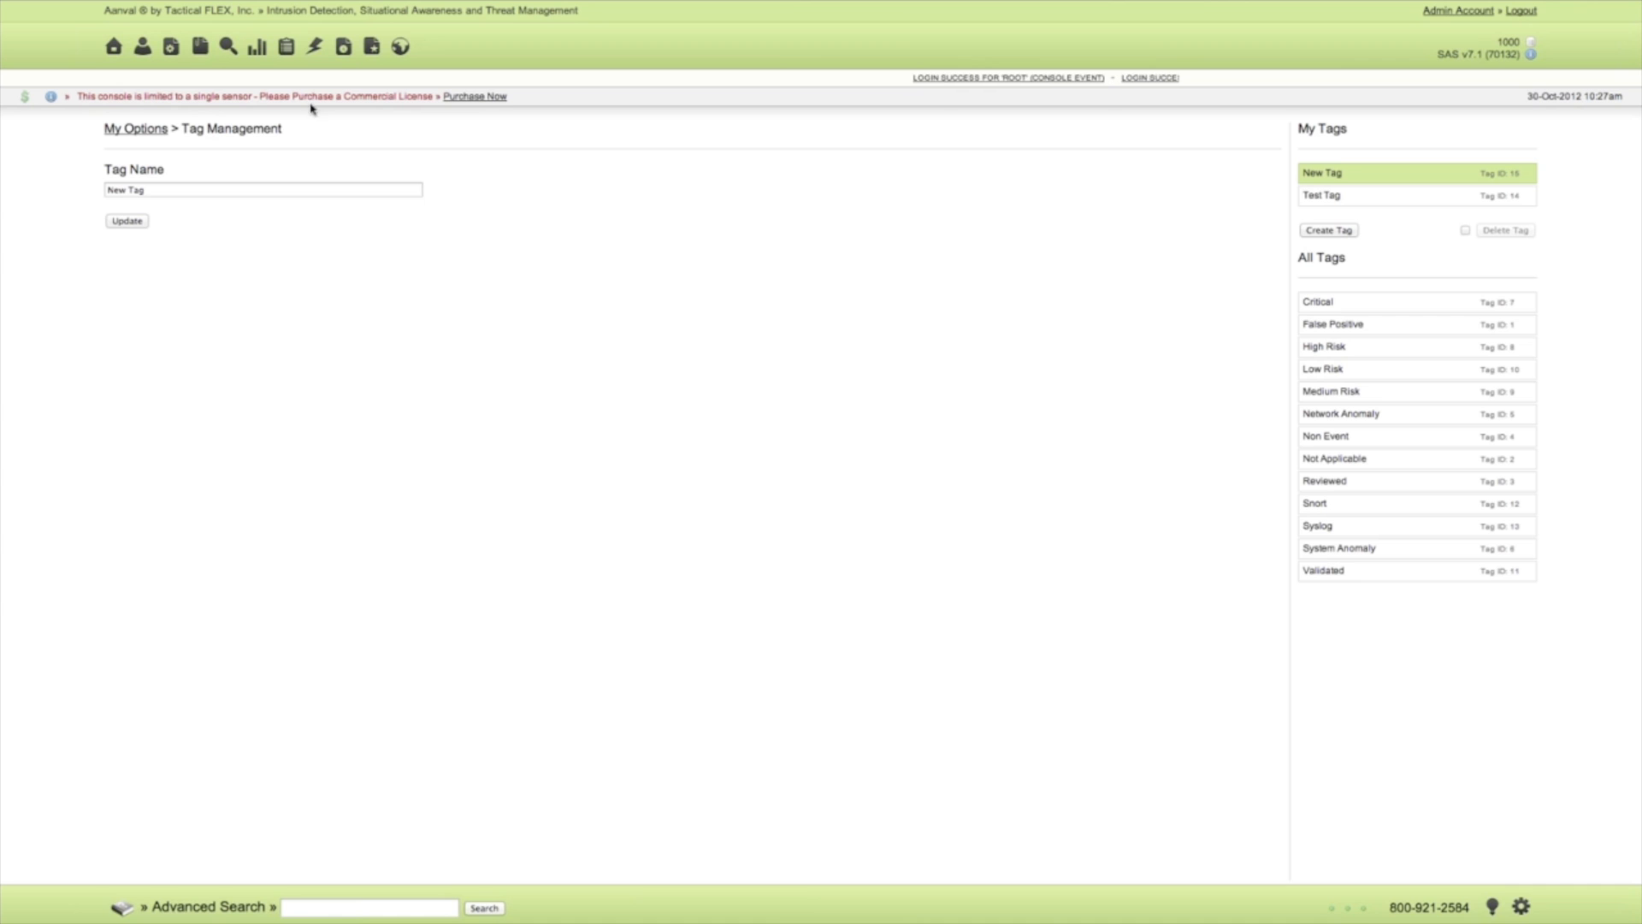
click(256, 49)
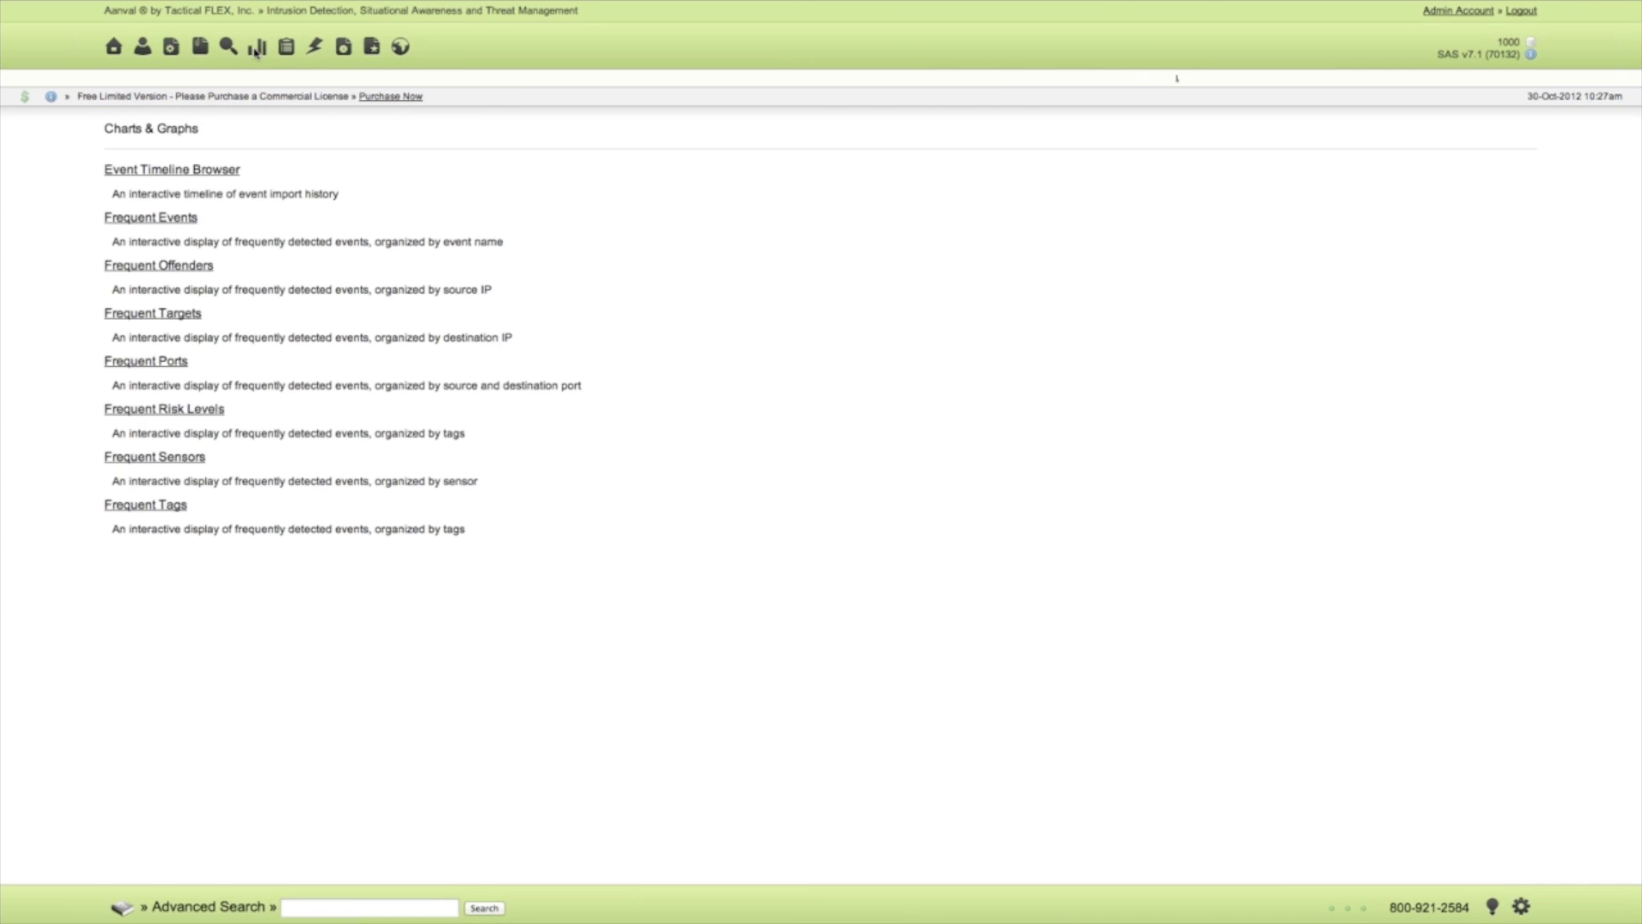
click(135, 506)
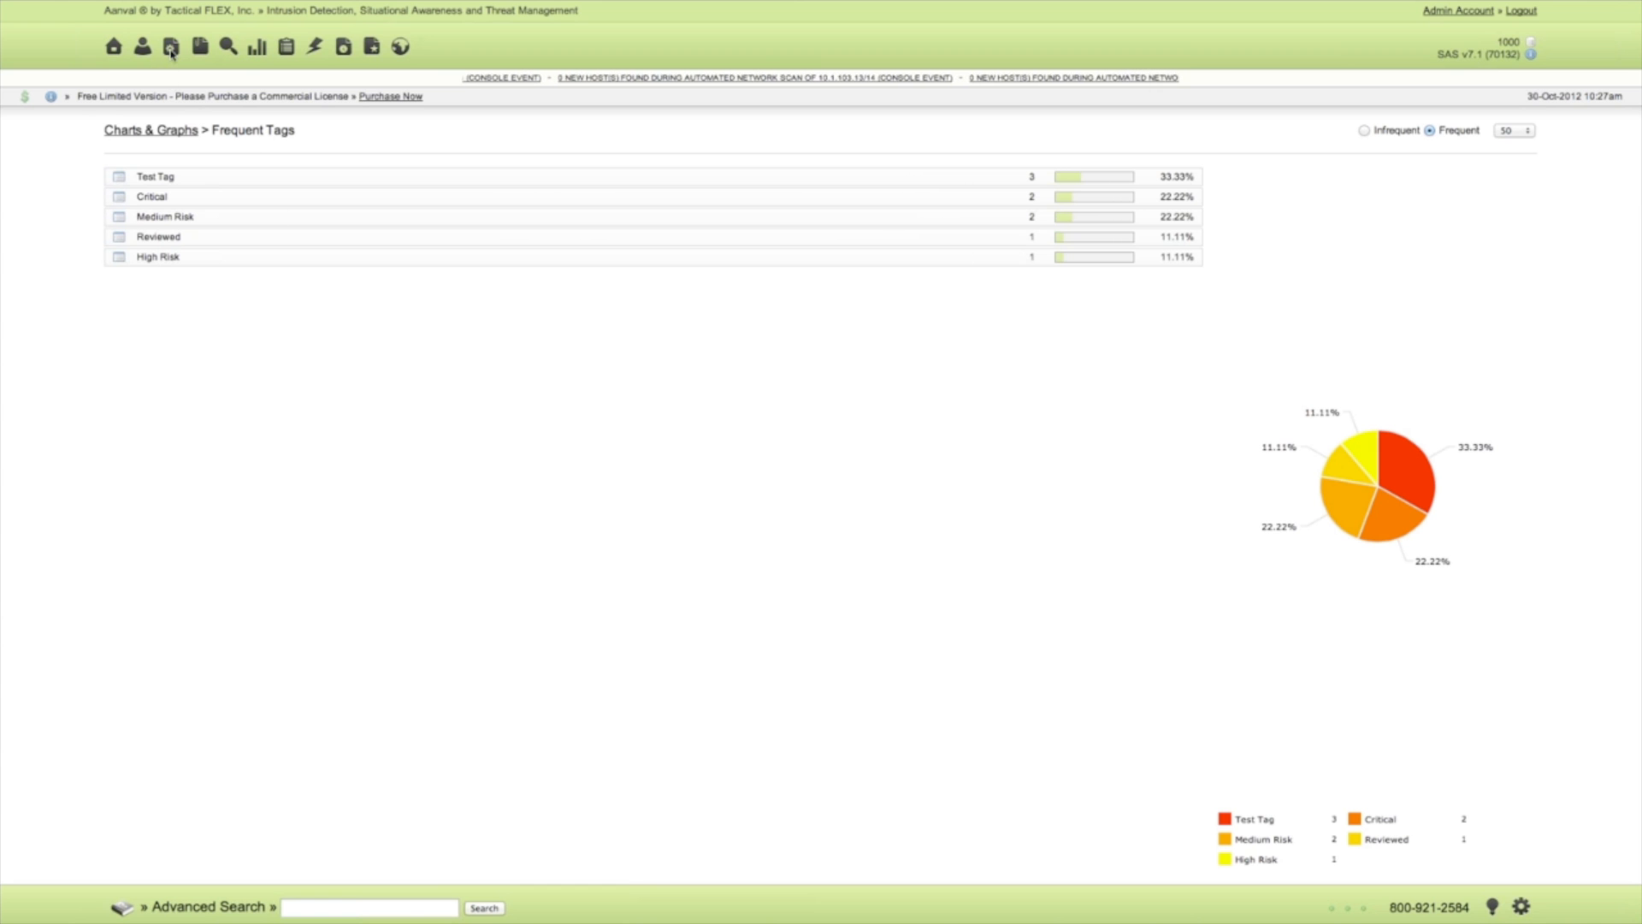
Create a new automated action in Action Management, open it for editing and mark it as enabled.
click(171, 49)
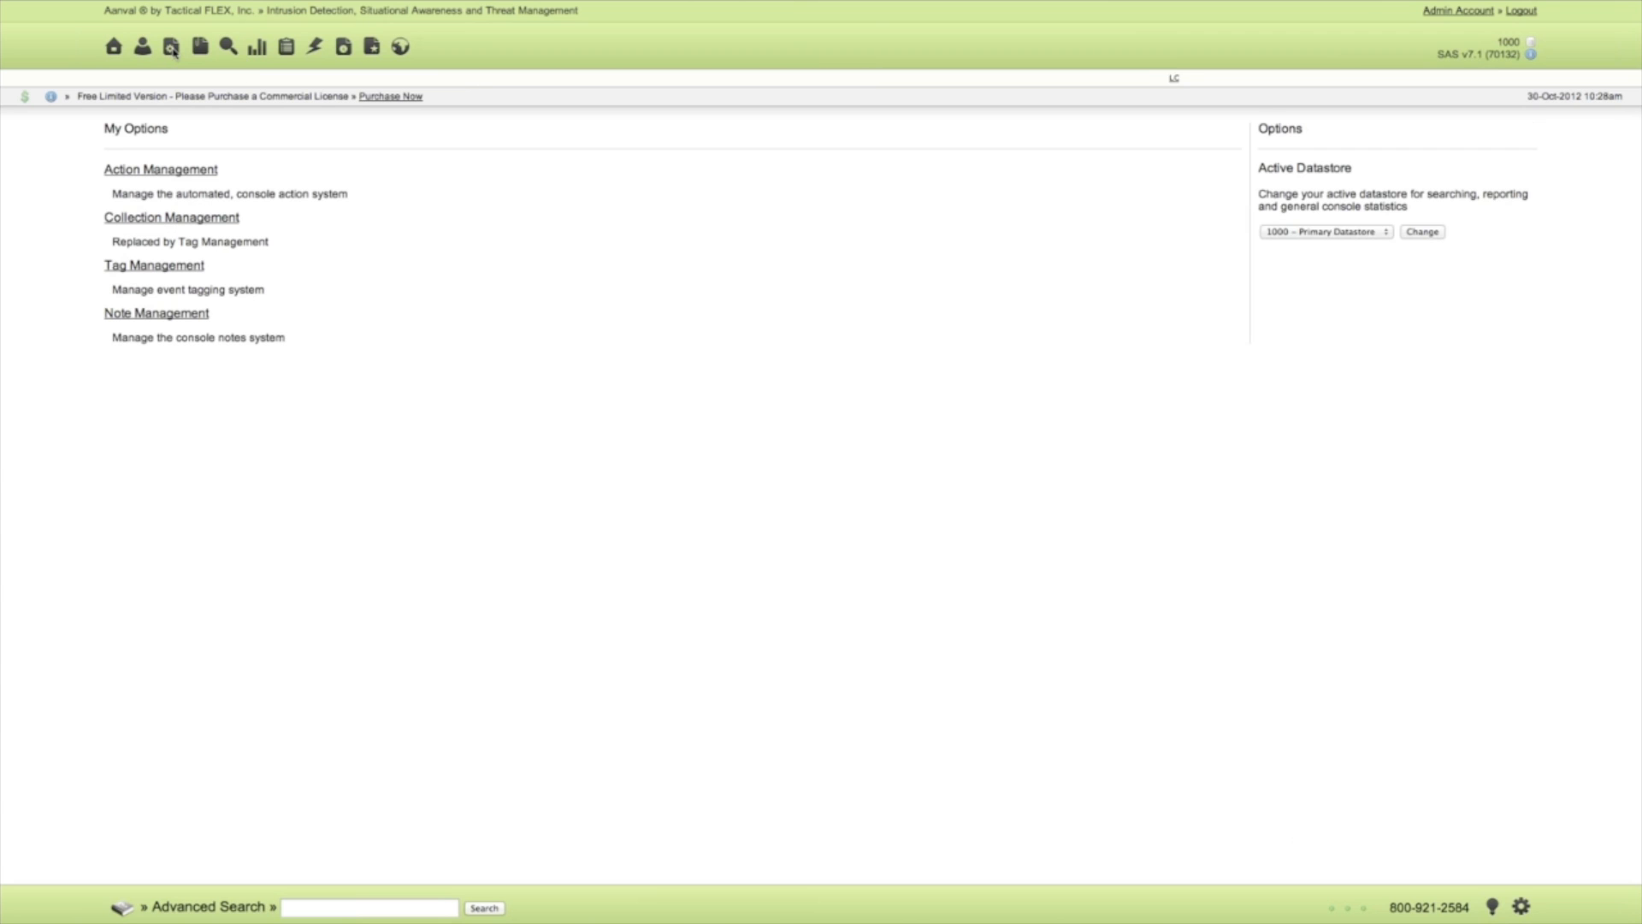
click(177, 170)
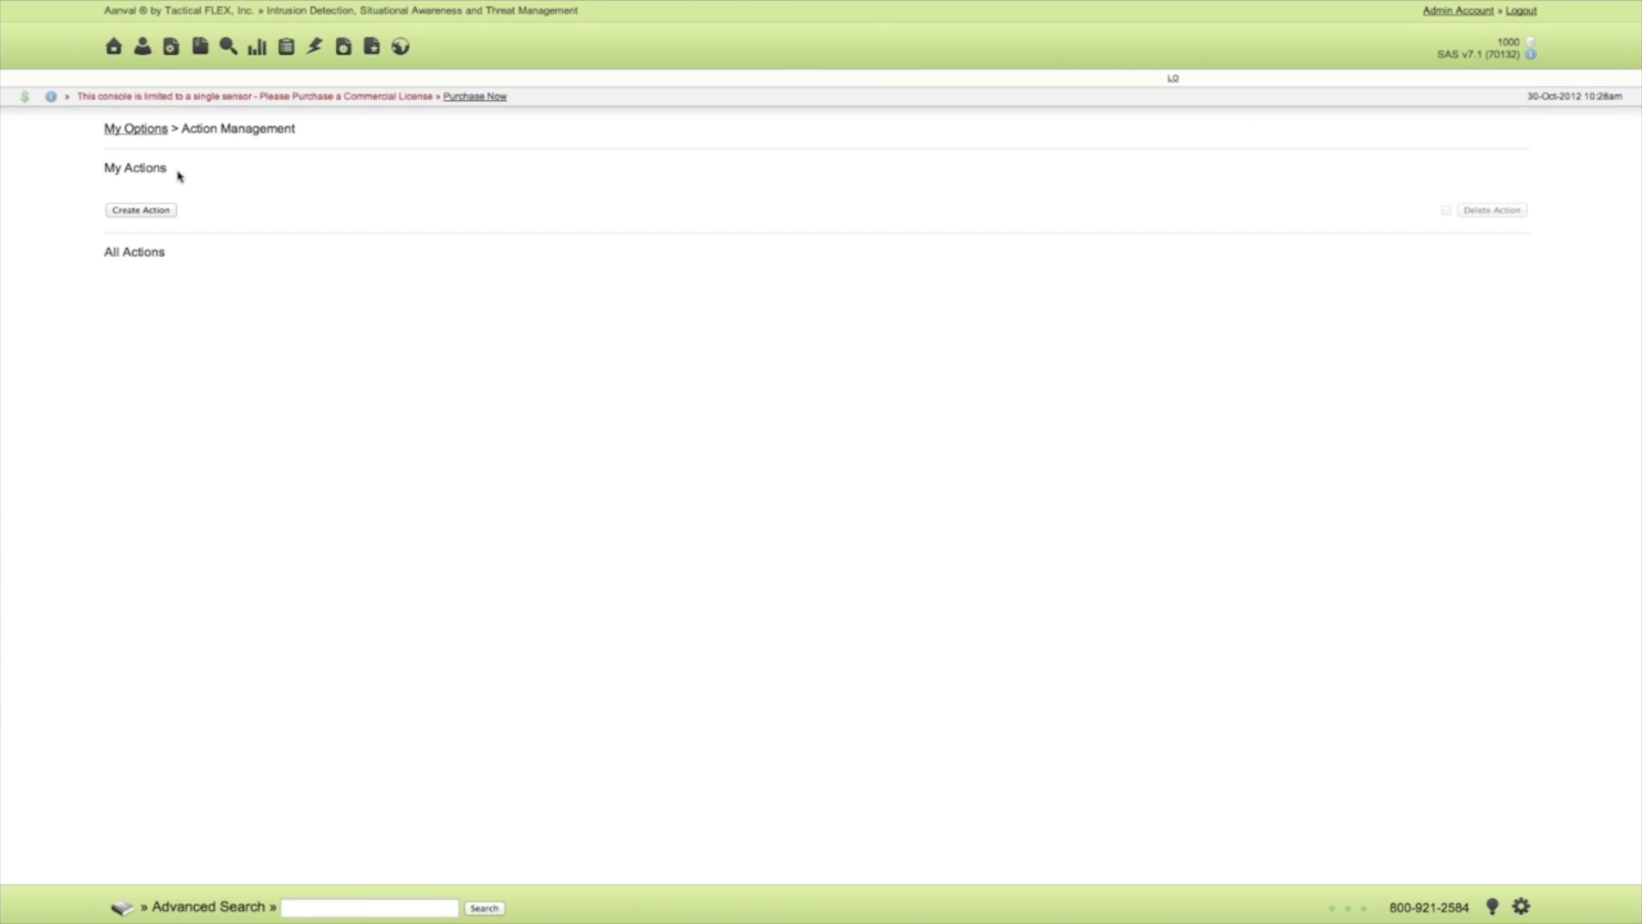
click(153, 213)
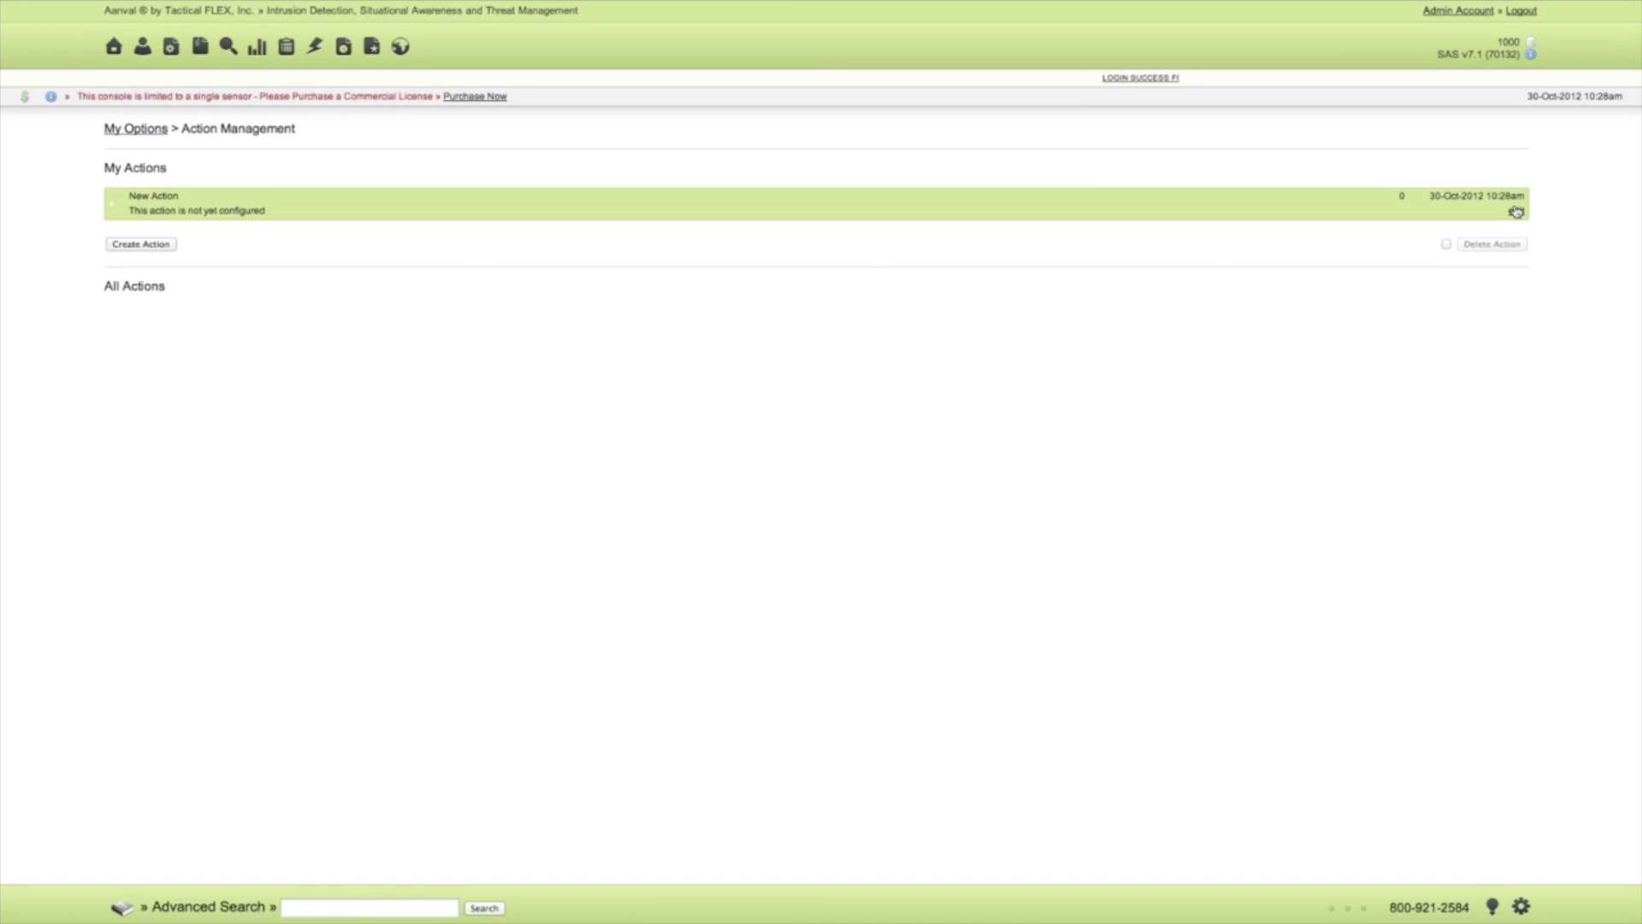
click(1516, 211)
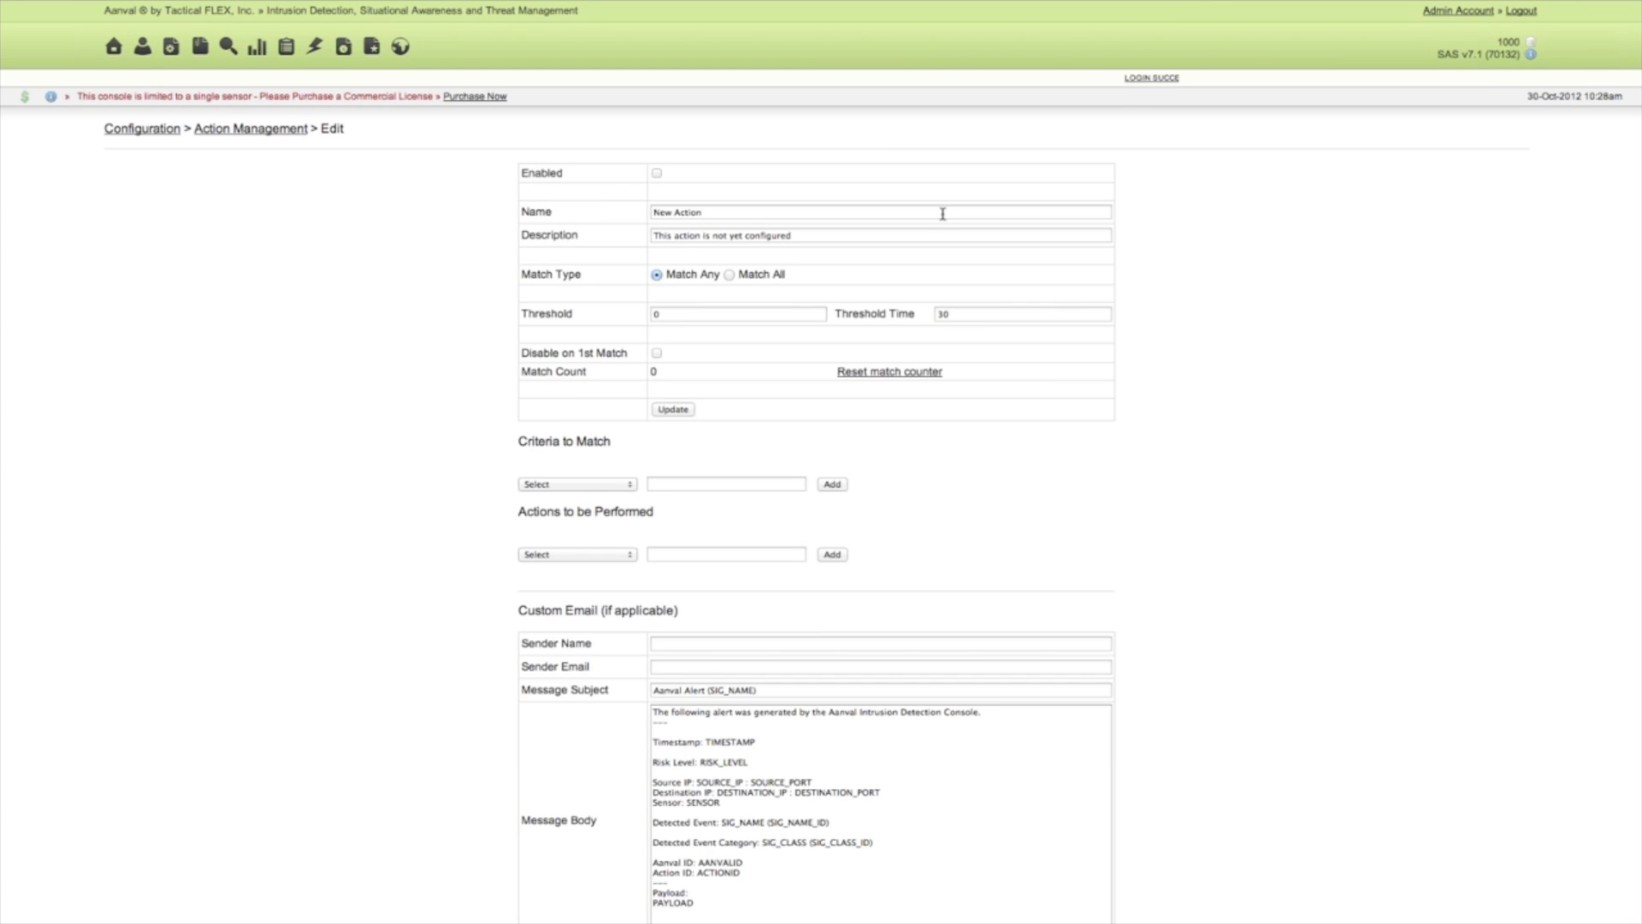
click(656, 175)
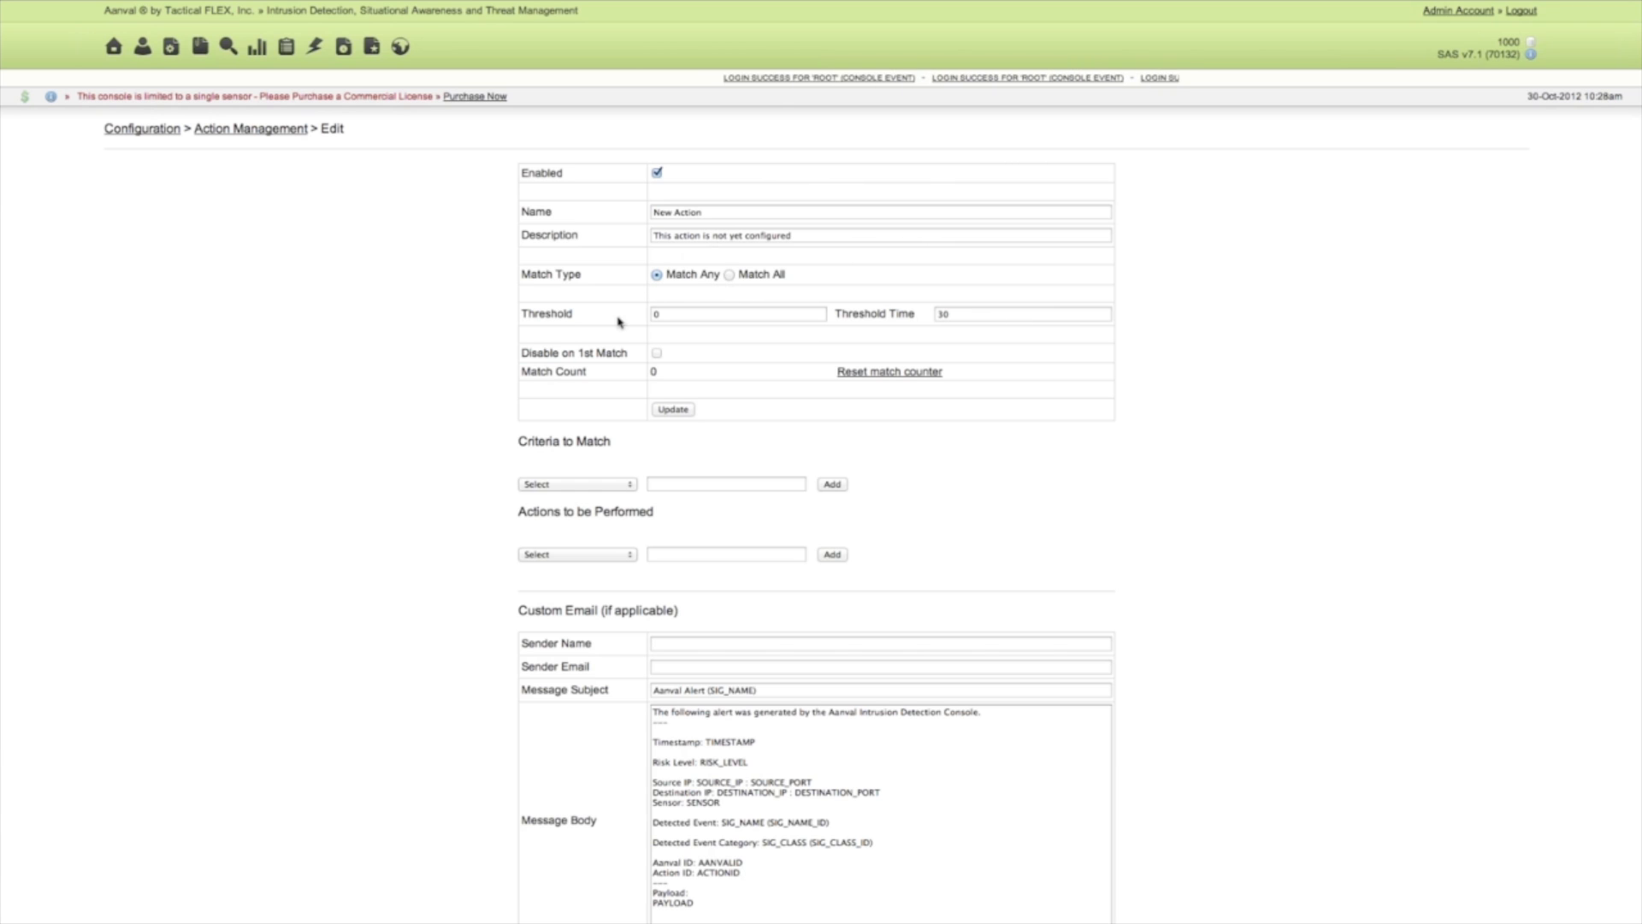
Set the new action's threshold to 5 and its threshold time to 500.
click(665, 314)
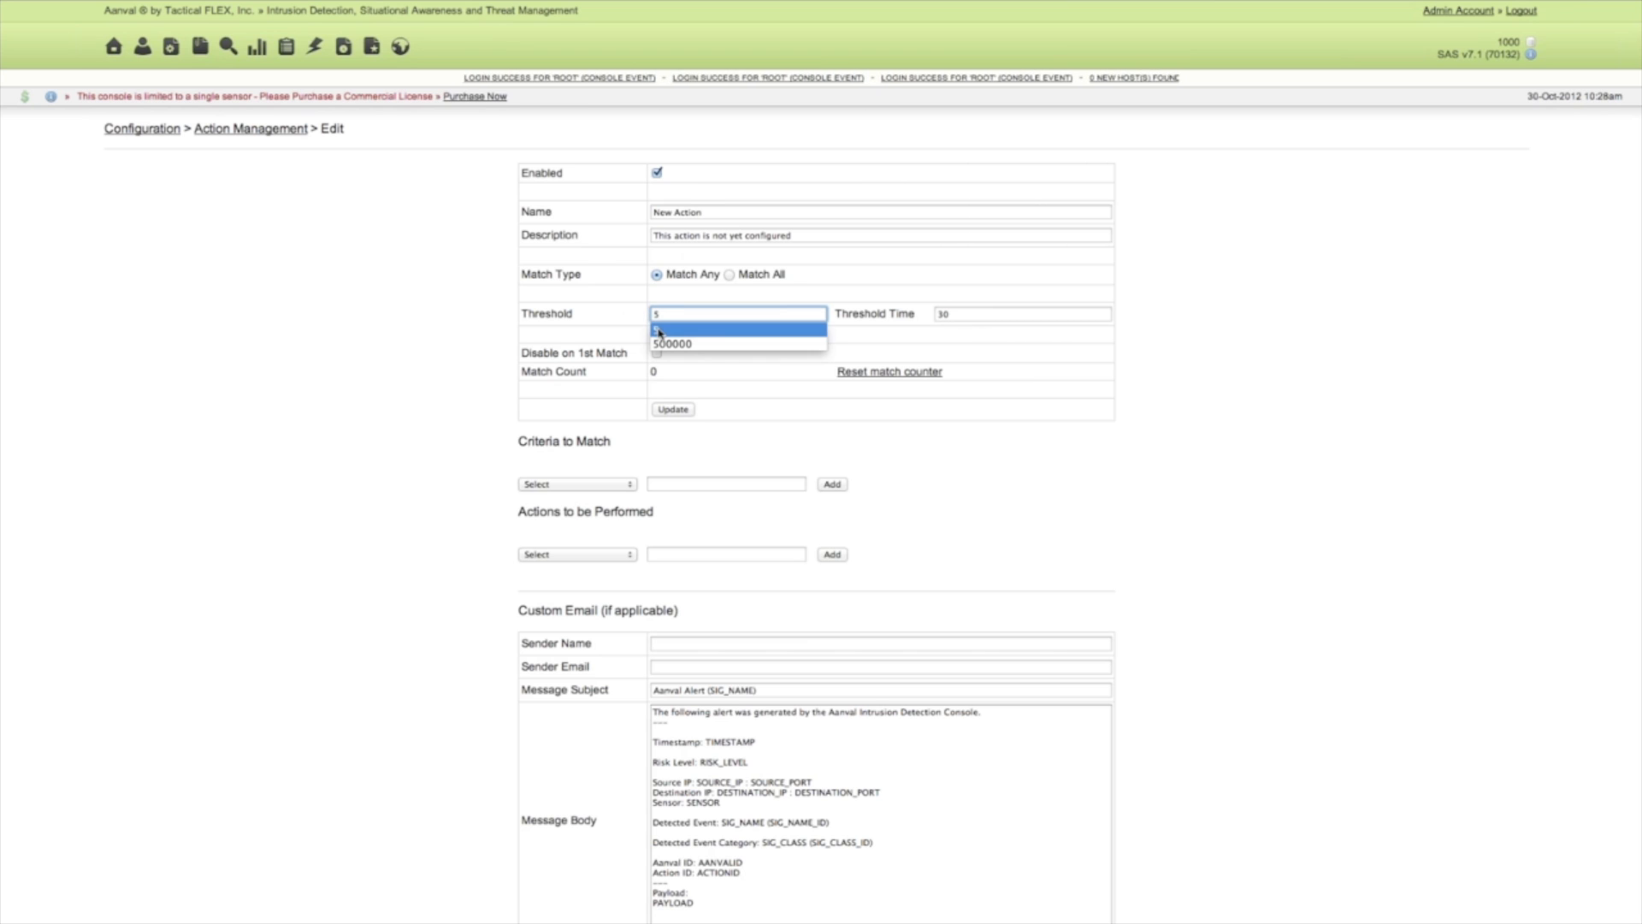
click(721, 366)
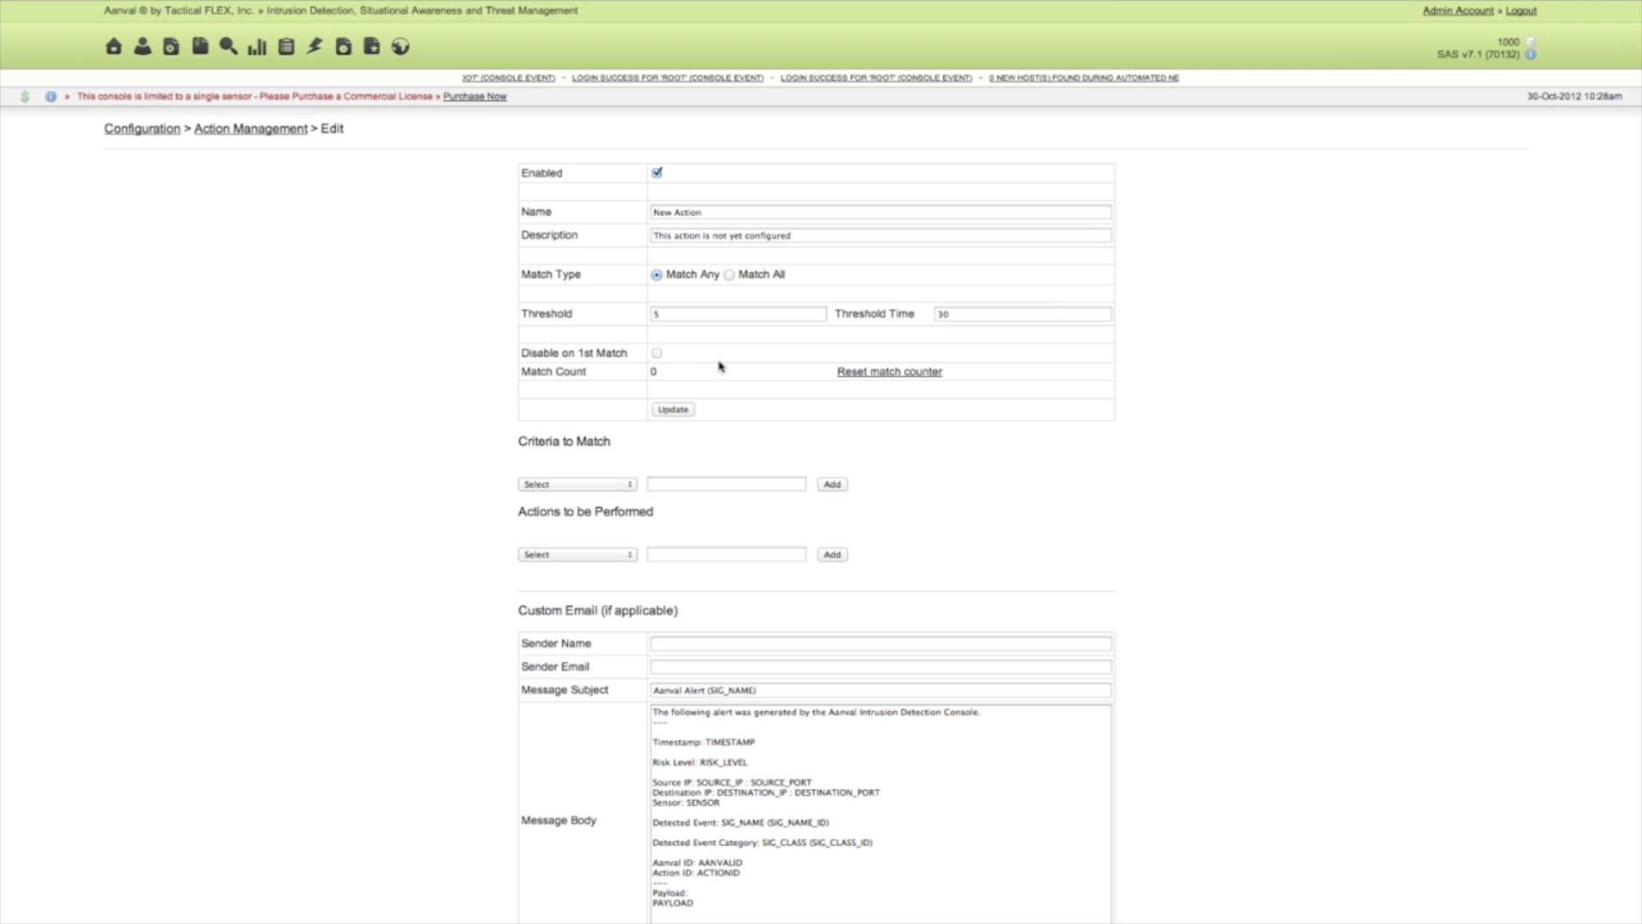
drag(959, 317, 918, 316)
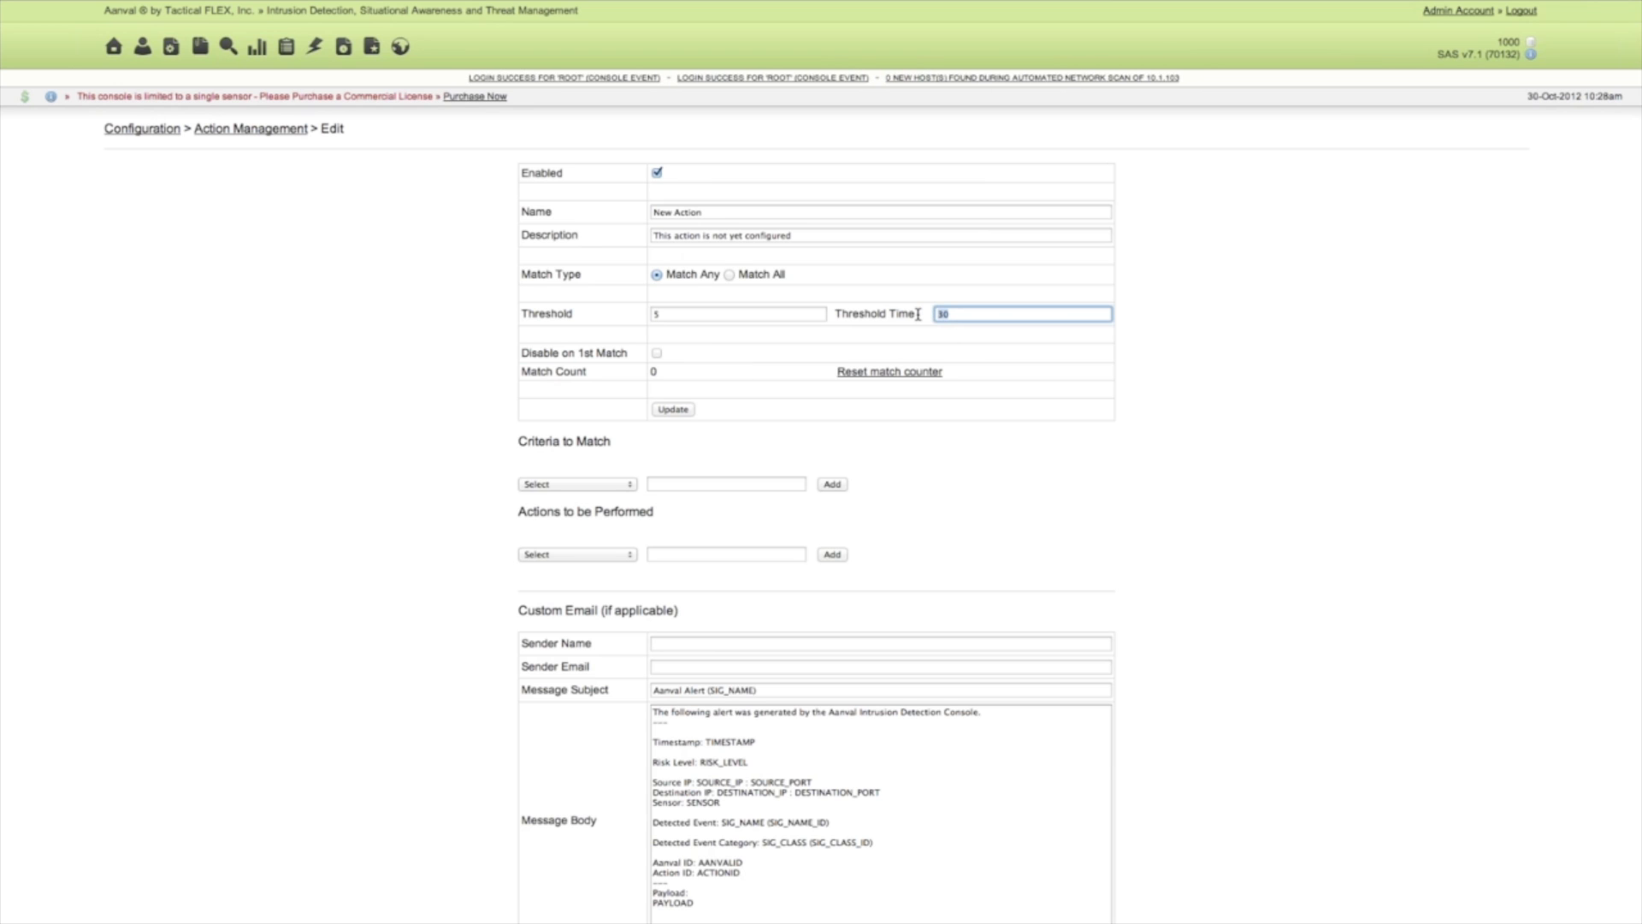
text(500)
scroll(920, 327, down, 2)
click(900, 249)
scroll(901, 249, up, 2)
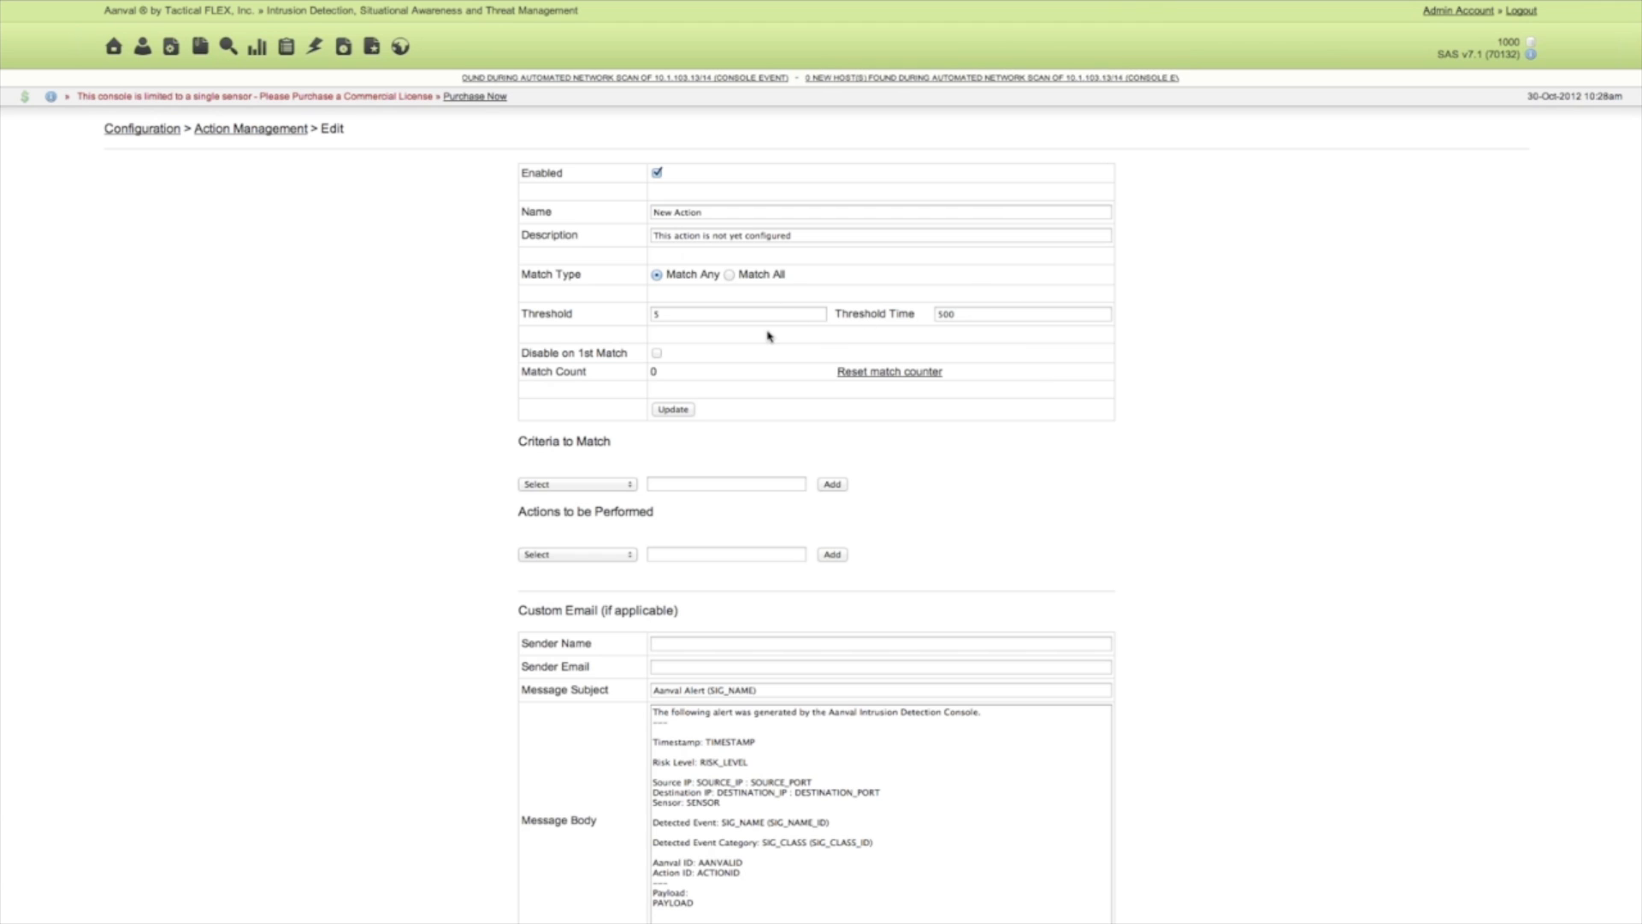
Set the action's threshold to 0 and save its general settings.
click(660, 314)
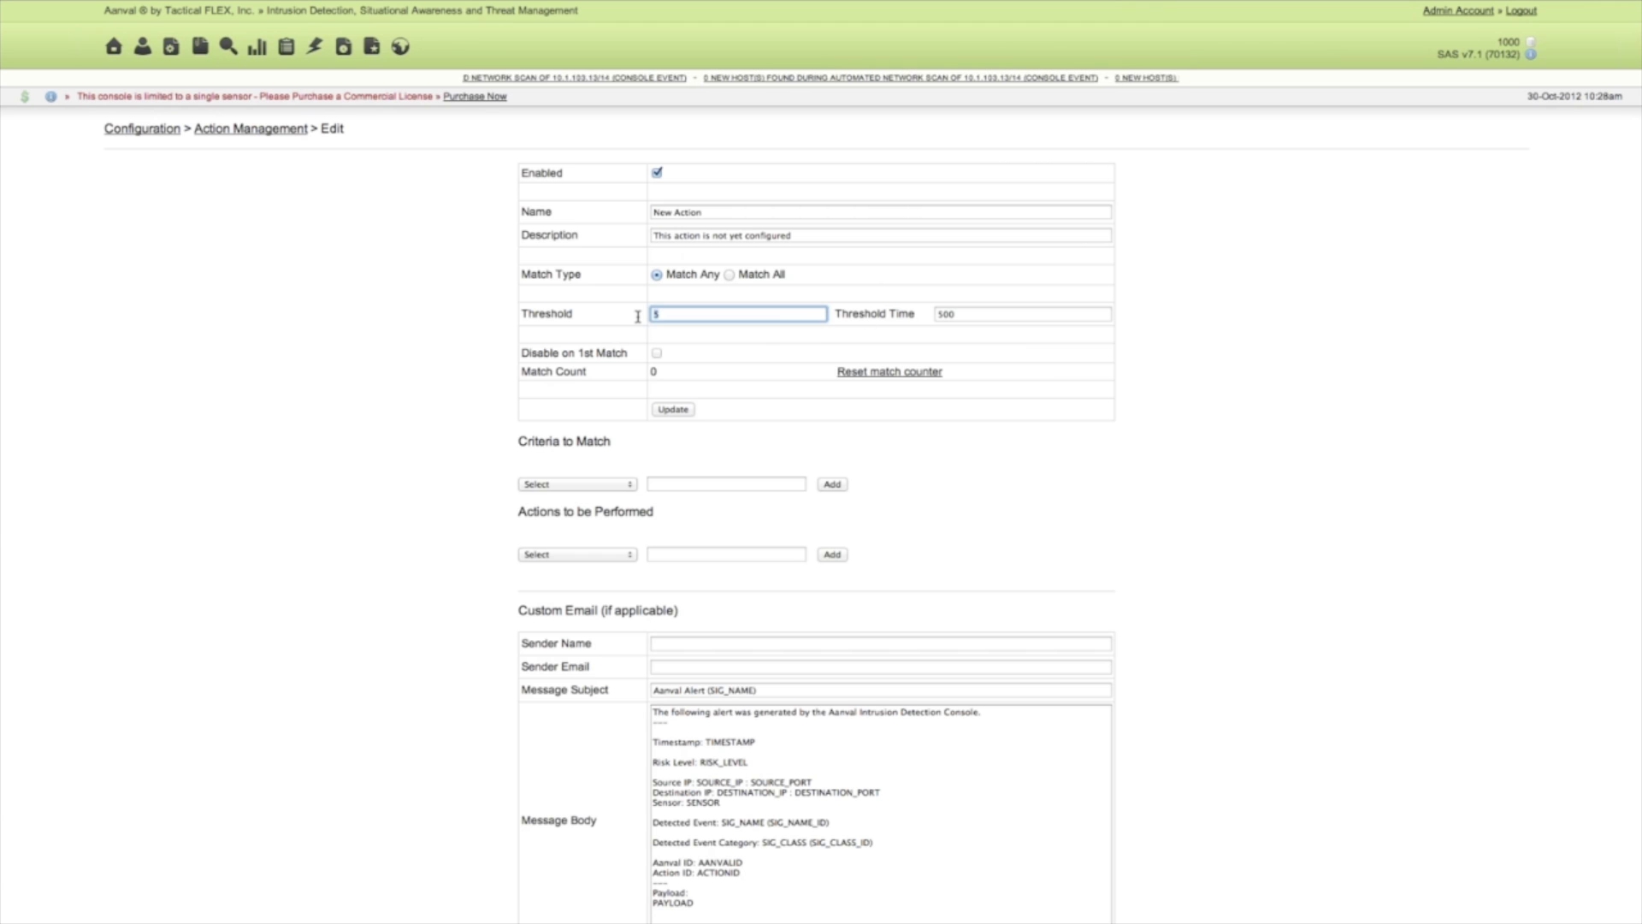
click(698, 377)
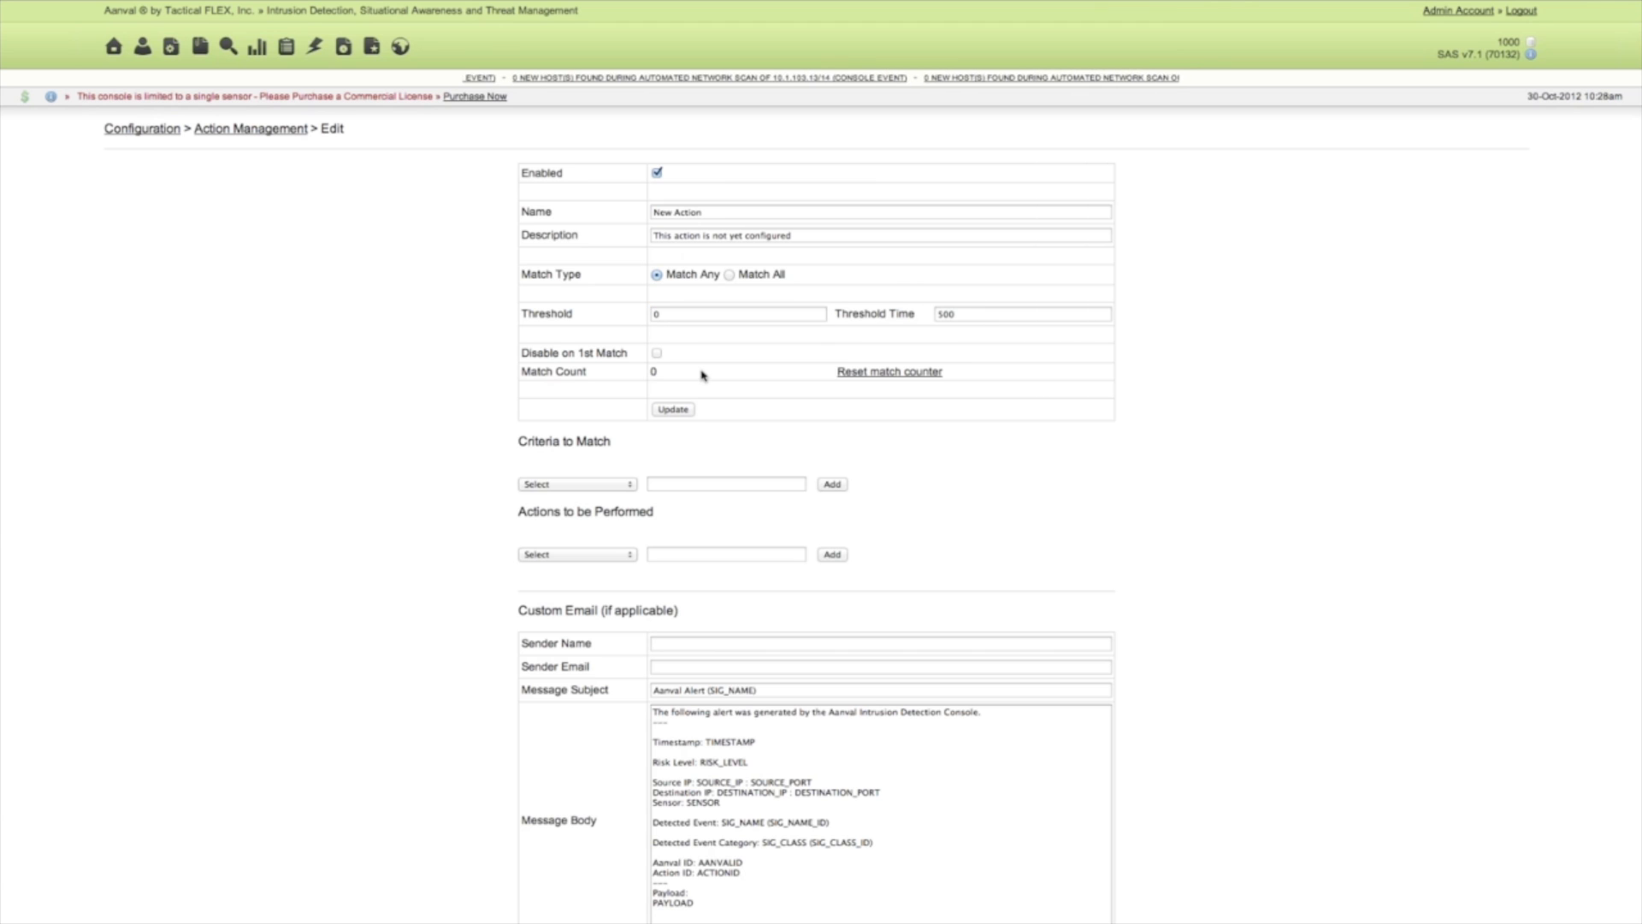
click(672, 410)
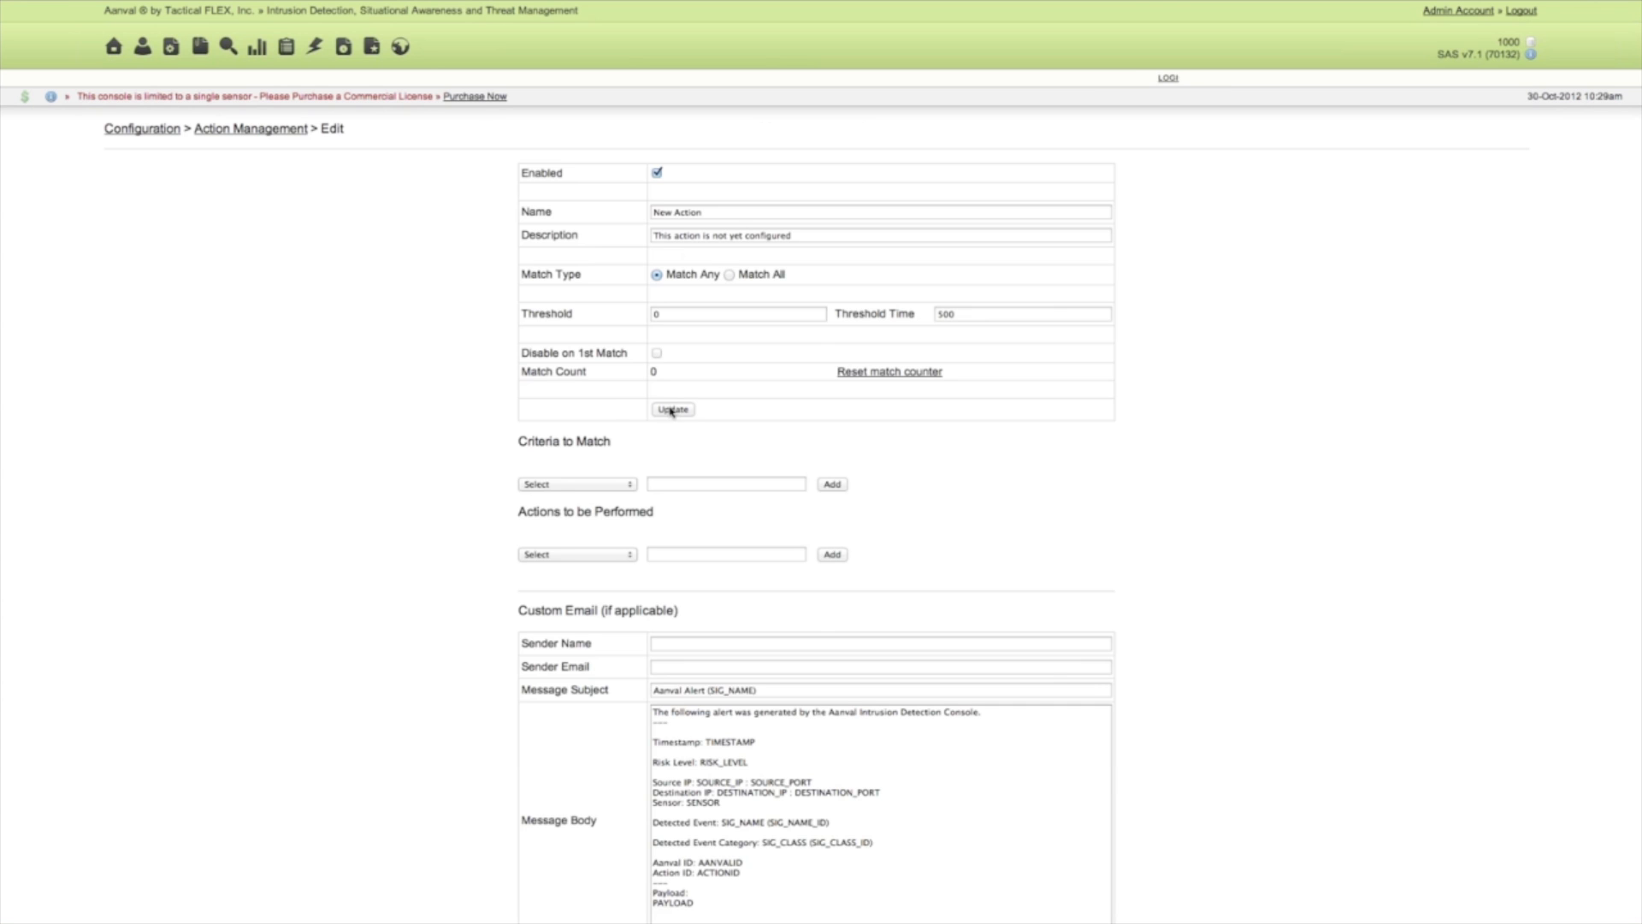
Add a Risk Level match criterion with the value 1 to the action.
scroll(608, 409, down, 3)
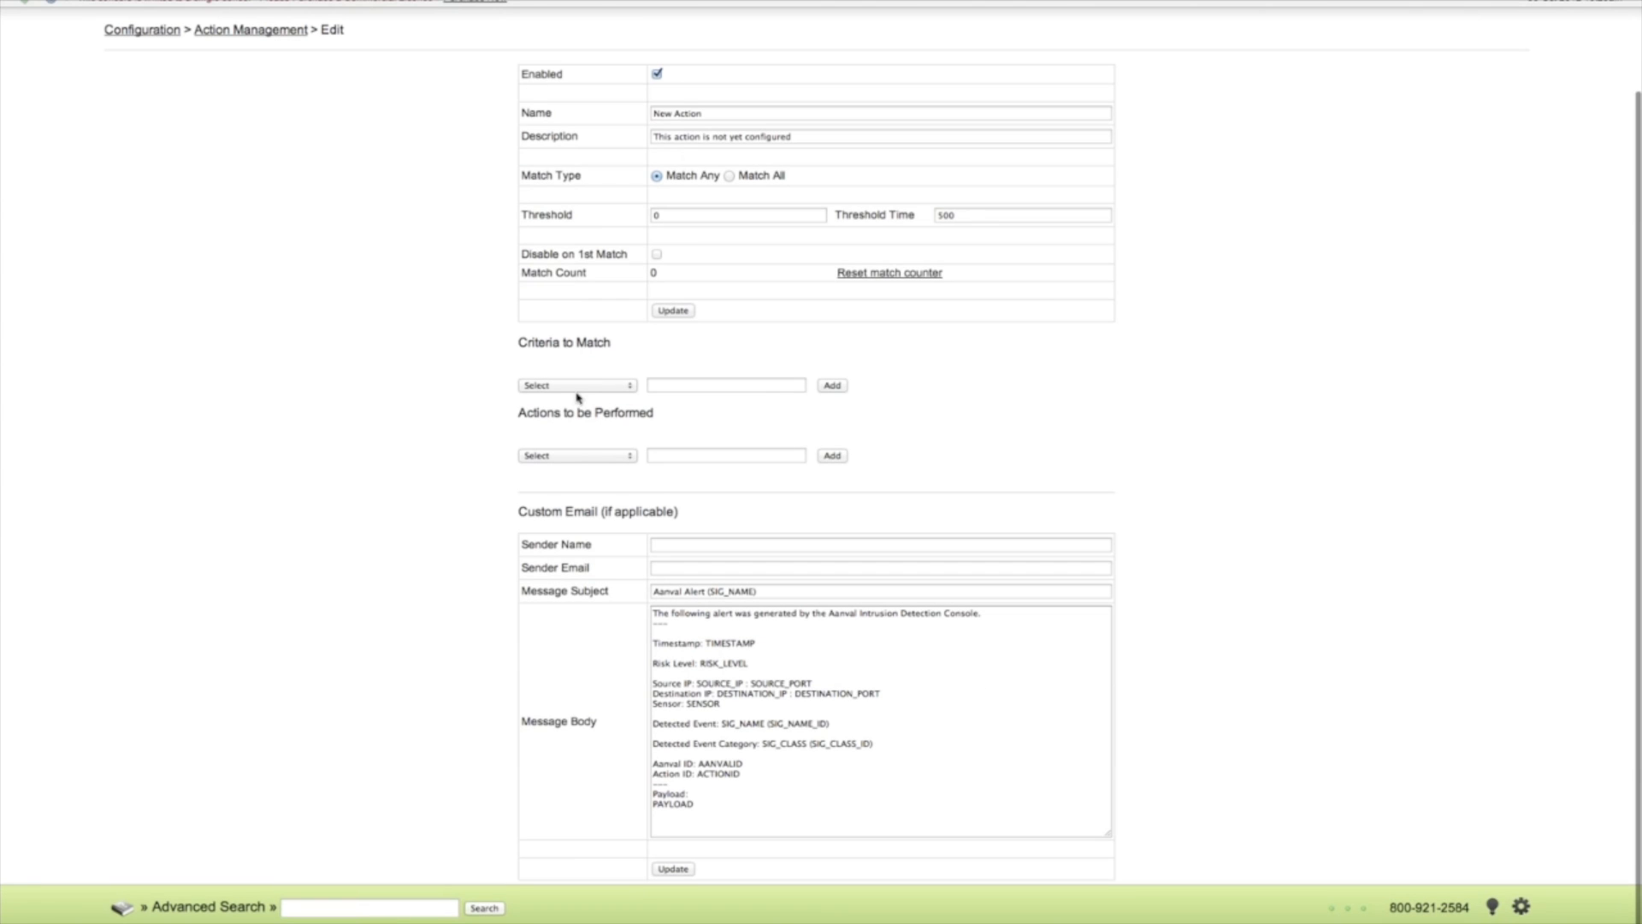
click(586, 387)
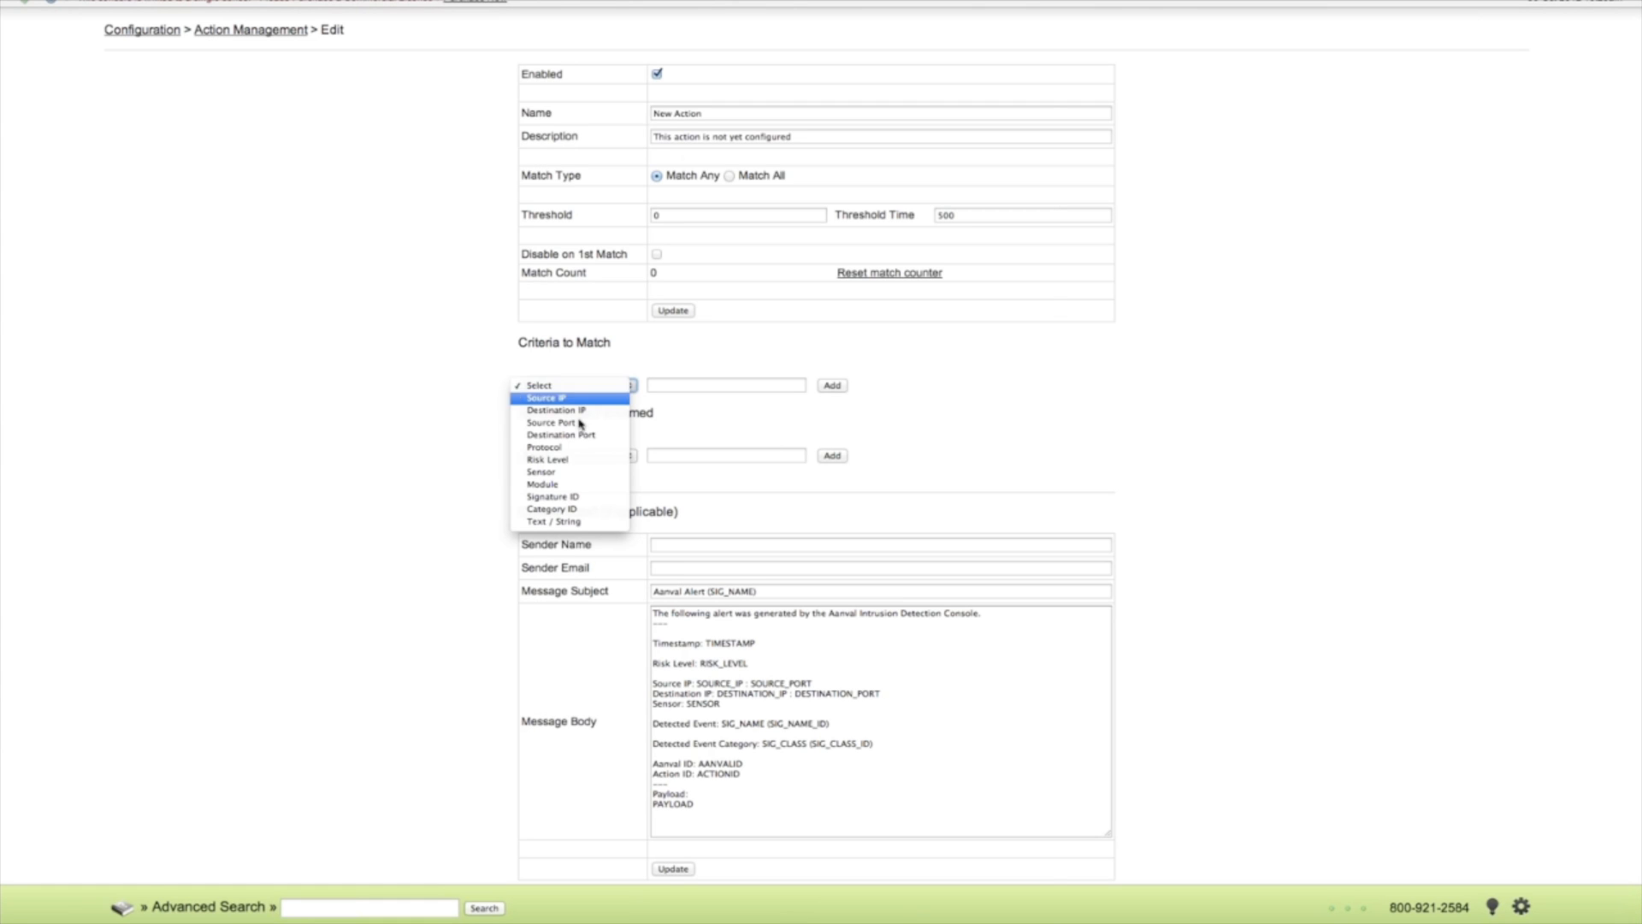
click(547, 460)
click(682, 385)
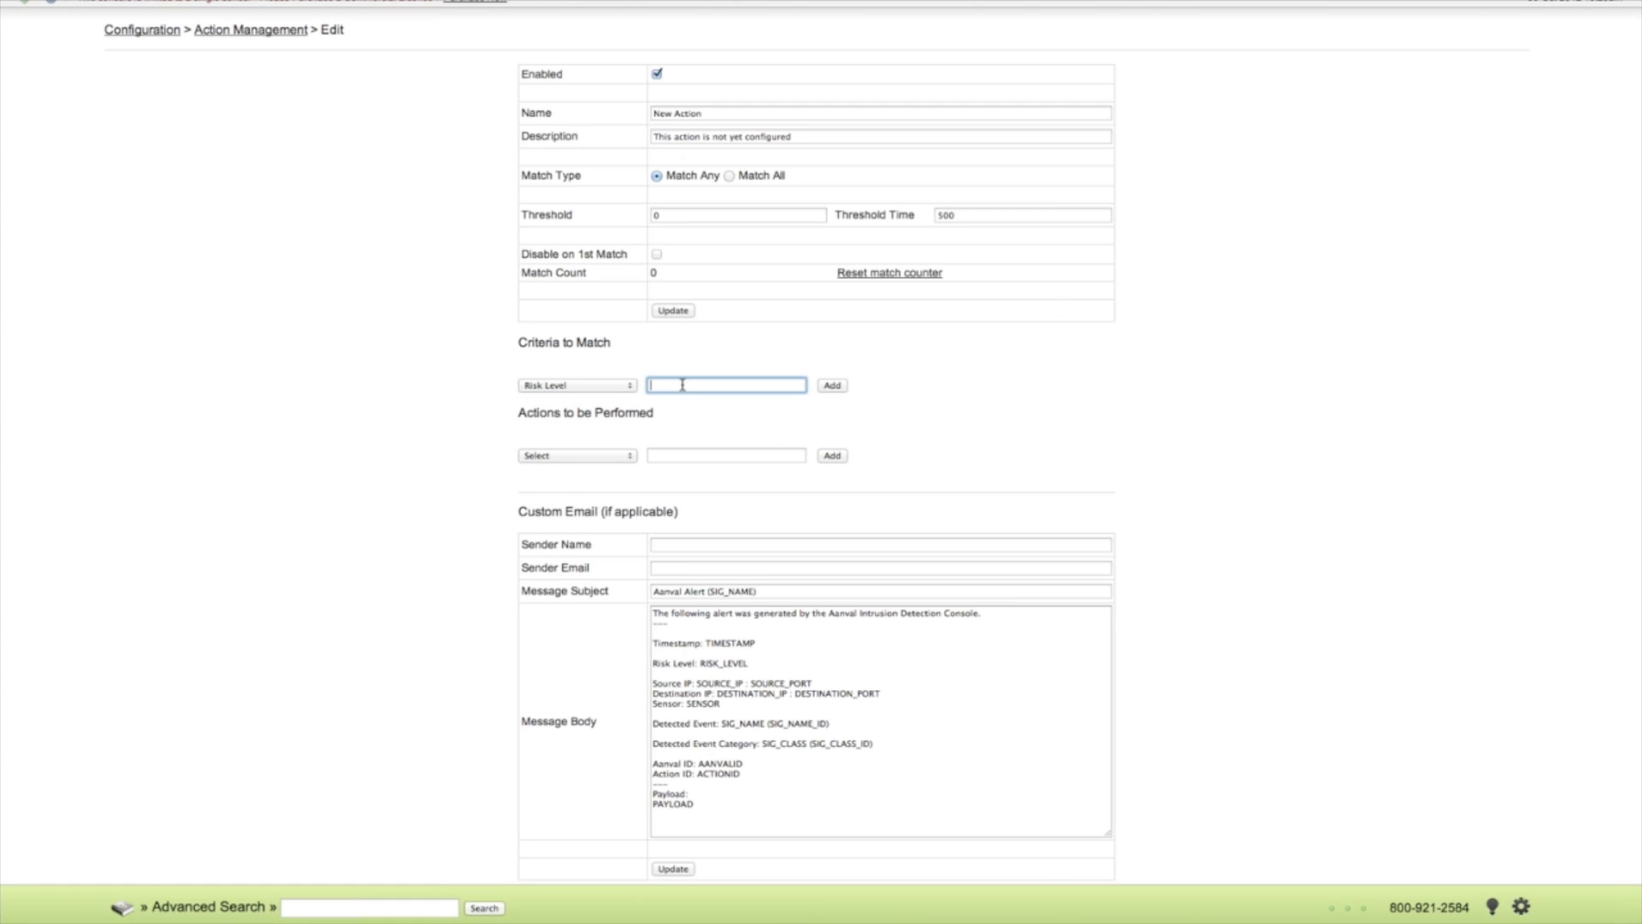
click(832, 385)
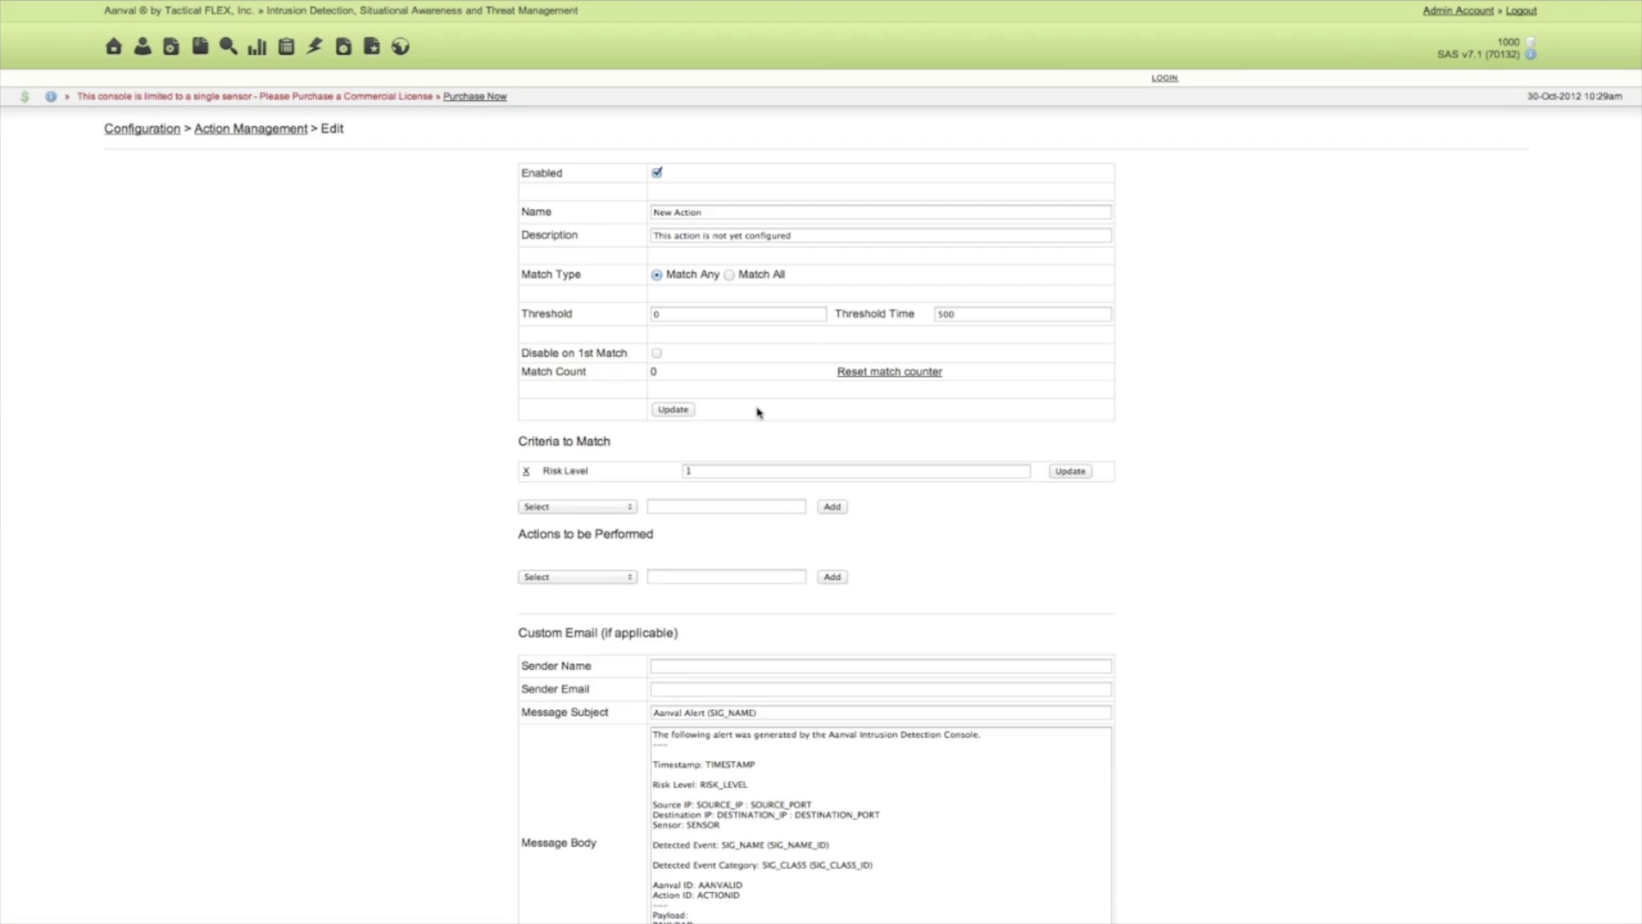
Add a Send Email response to the actions to be performed, entering the recipient's e-mail address.
scroll(627, 462, down, 2)
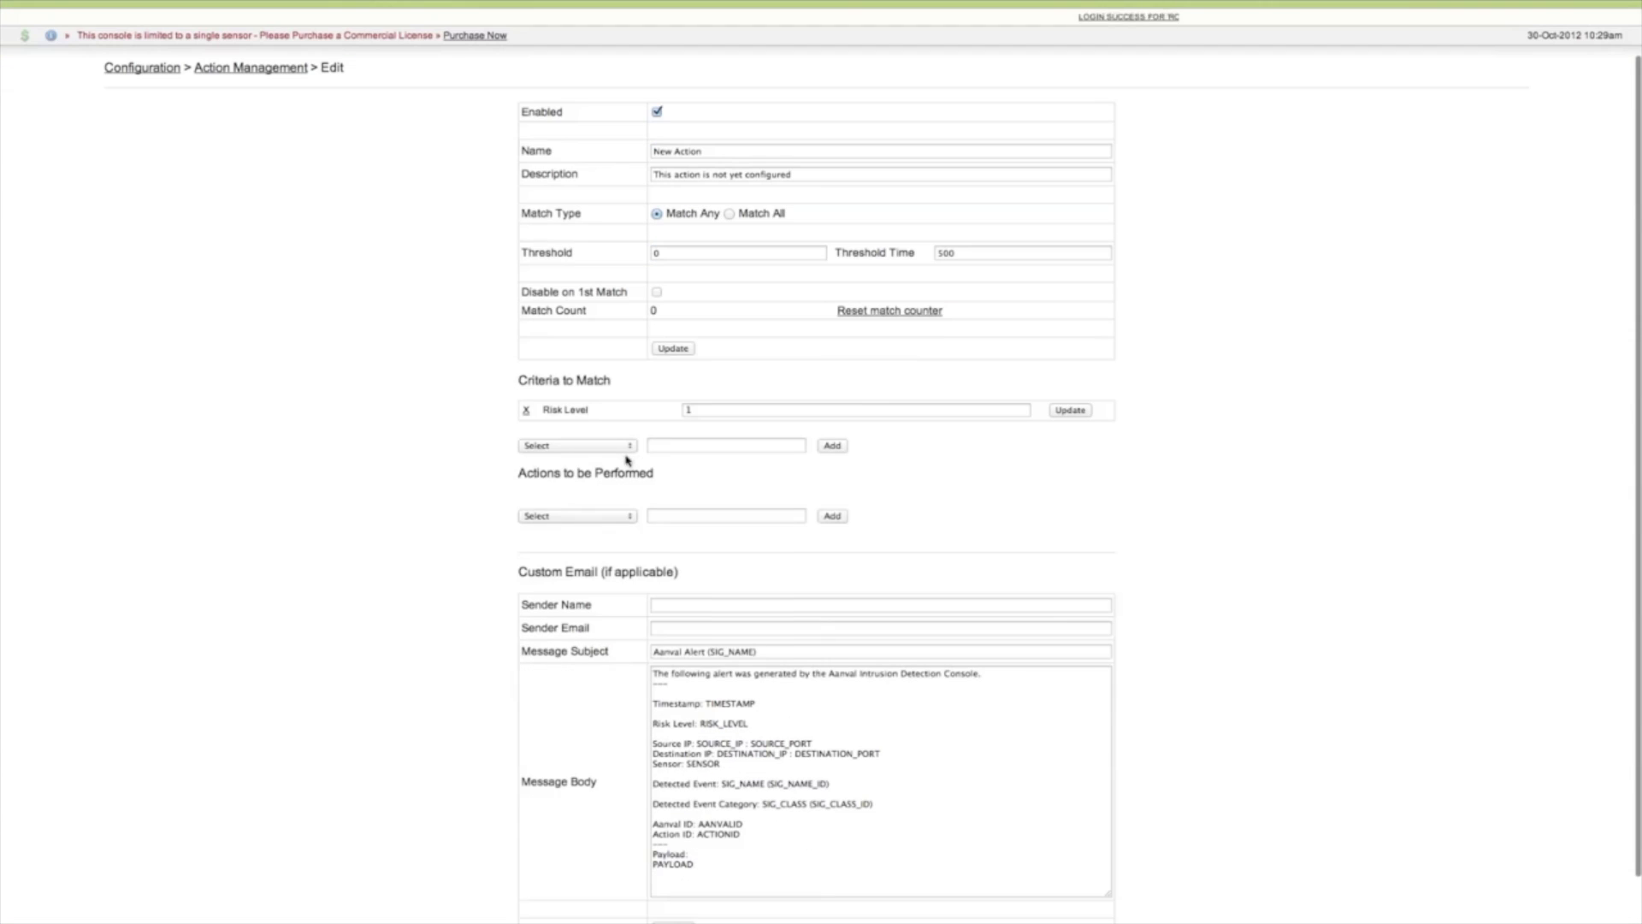
click(612, 517)
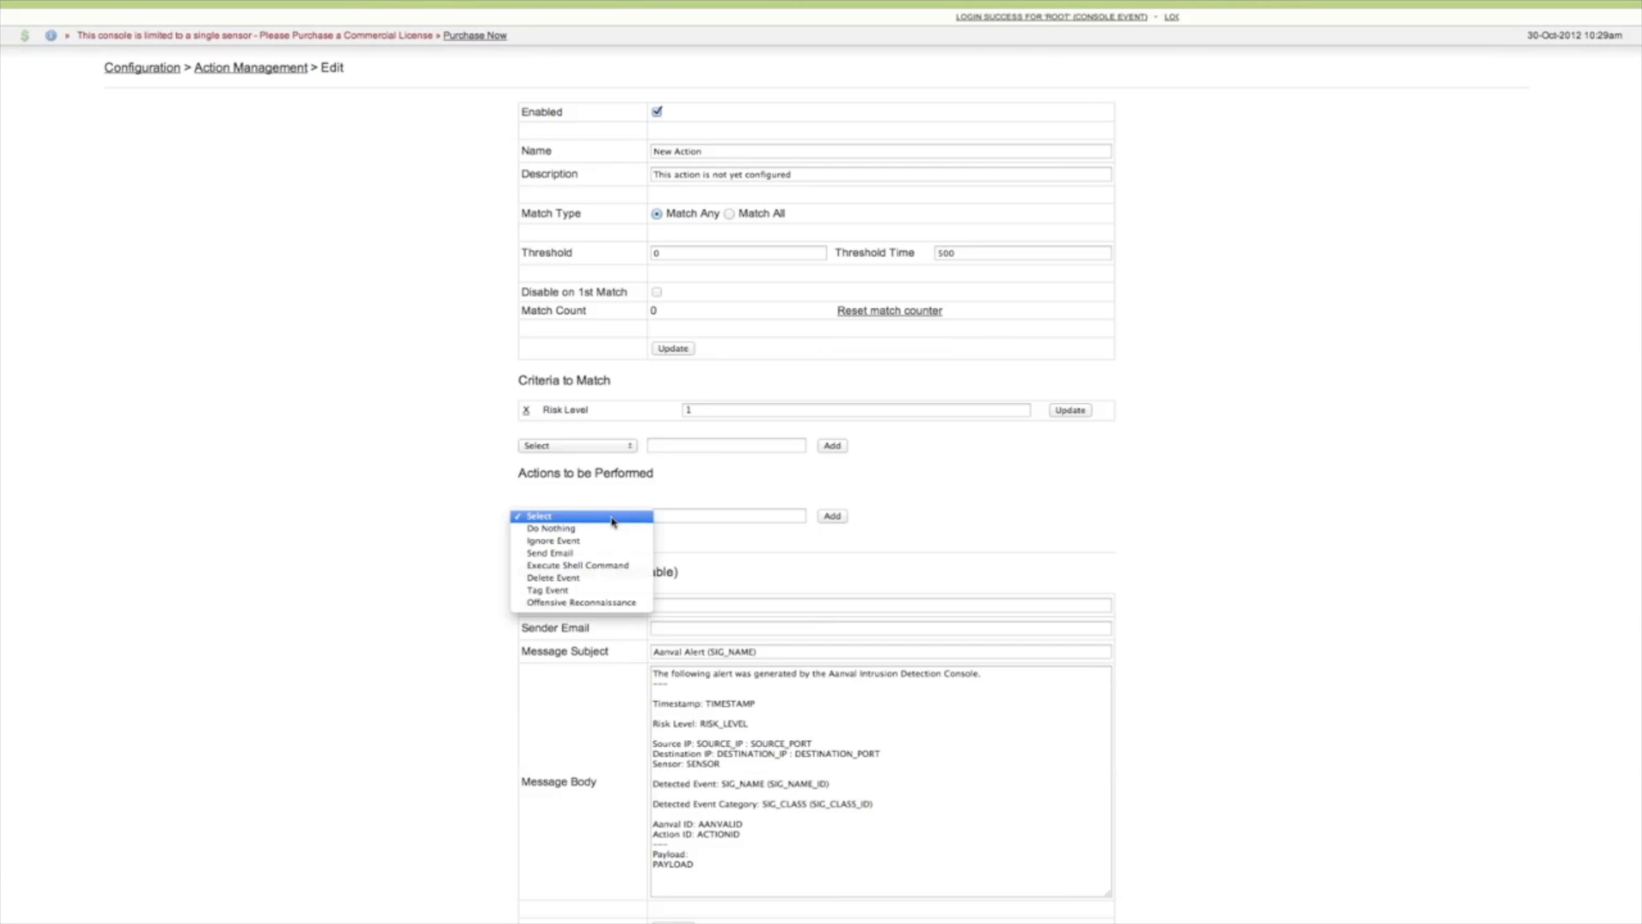
key(Down)
key(Down)
key(Return)
click(670, 515)
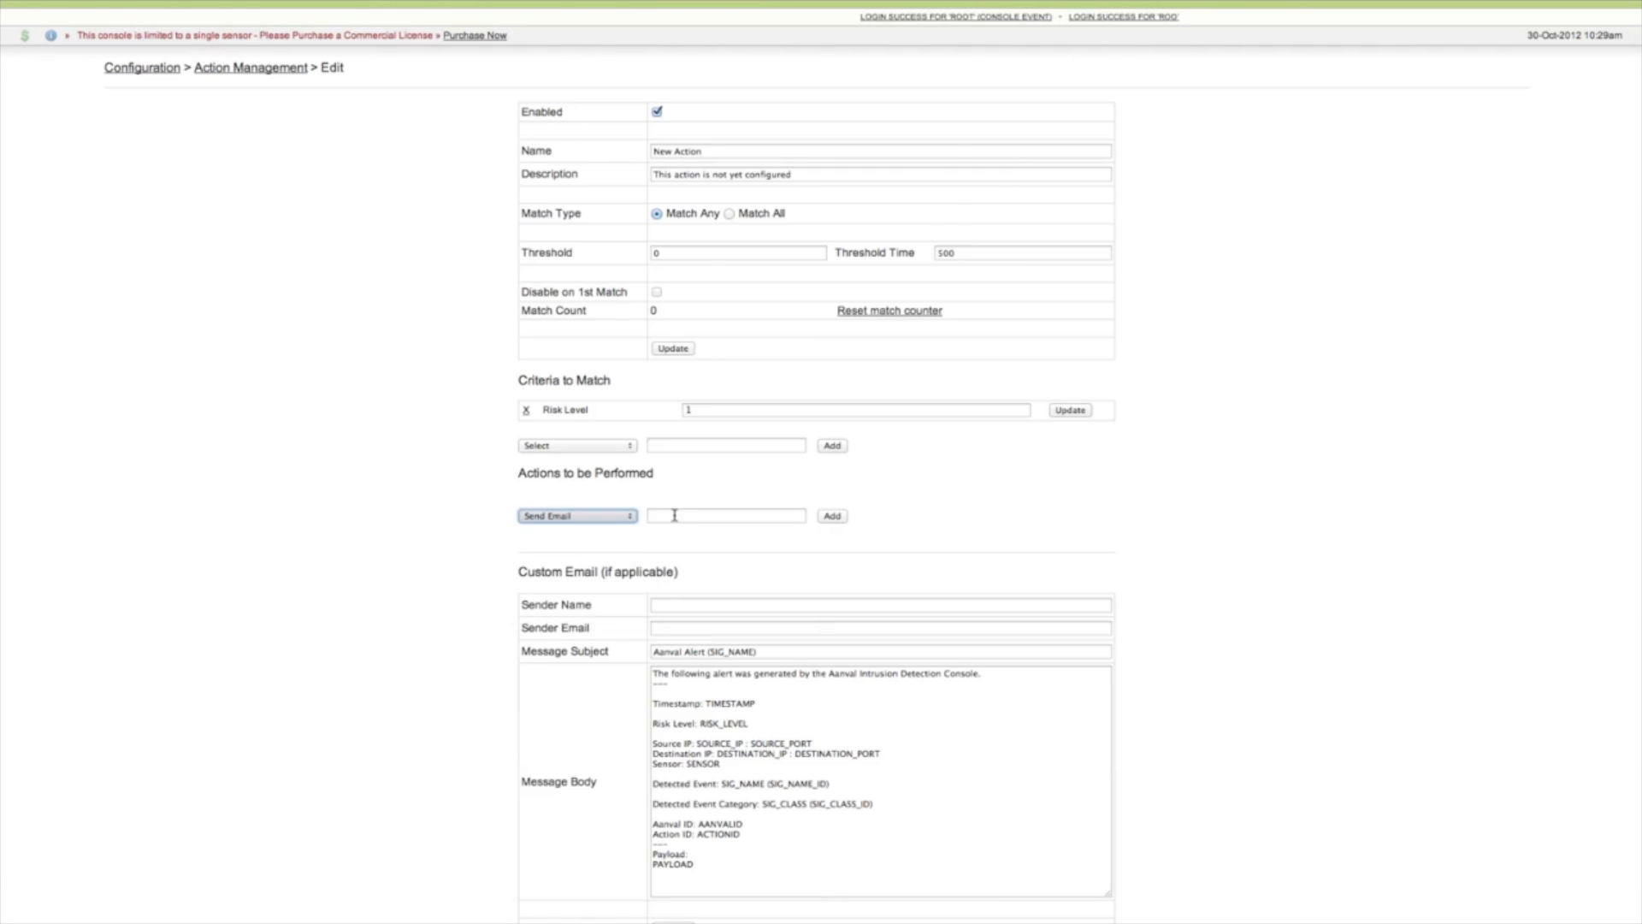
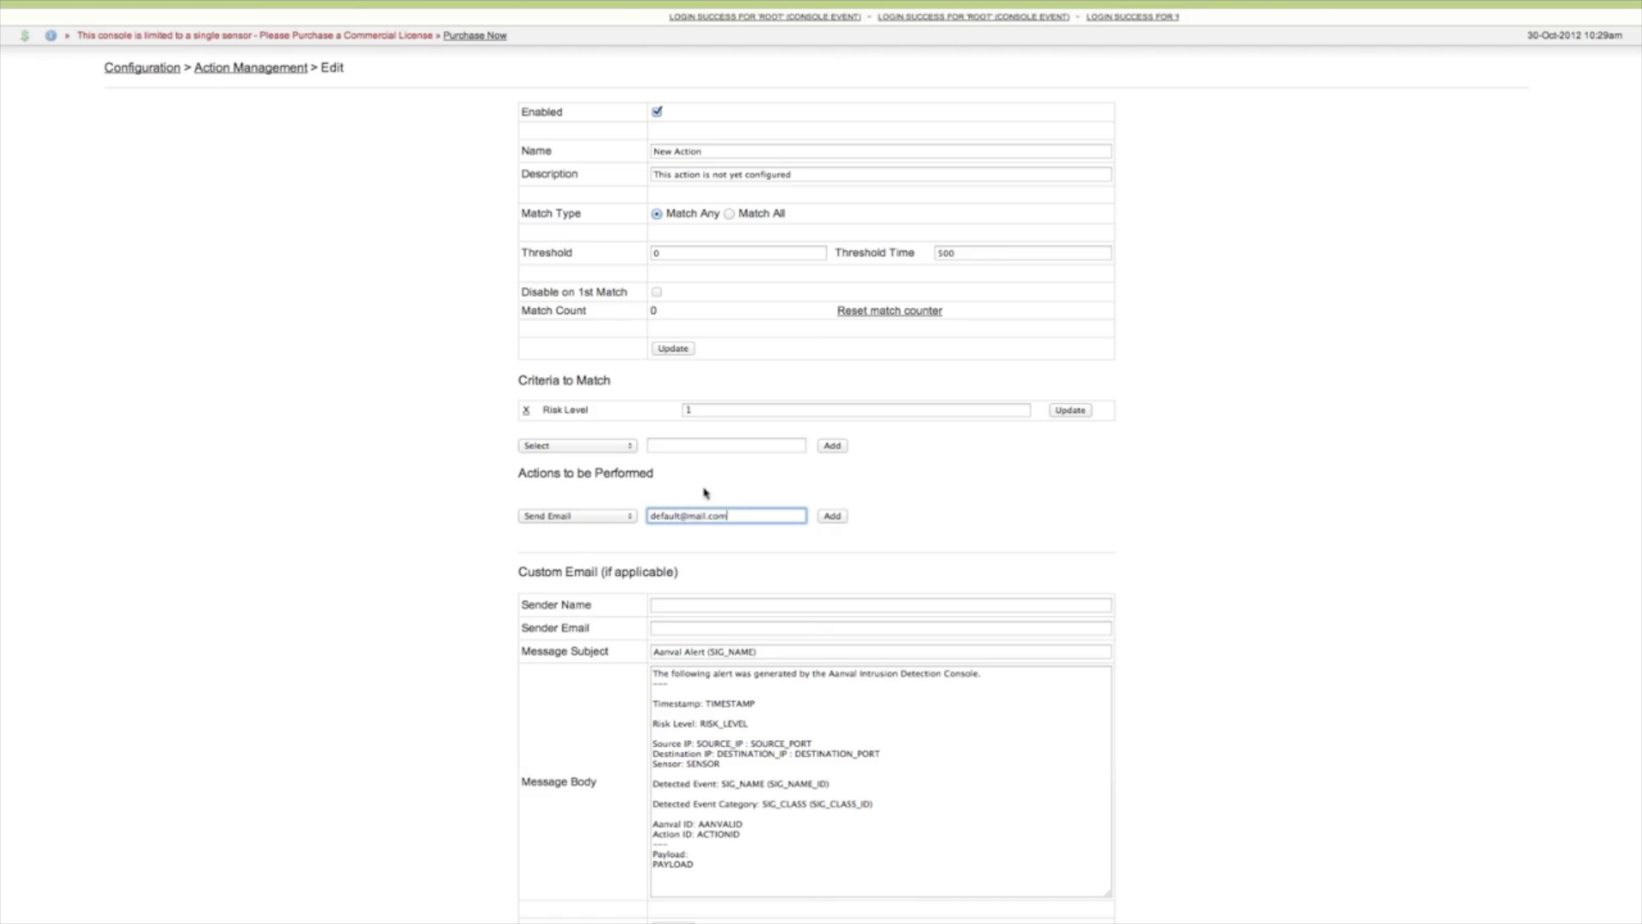
click(832, 517)
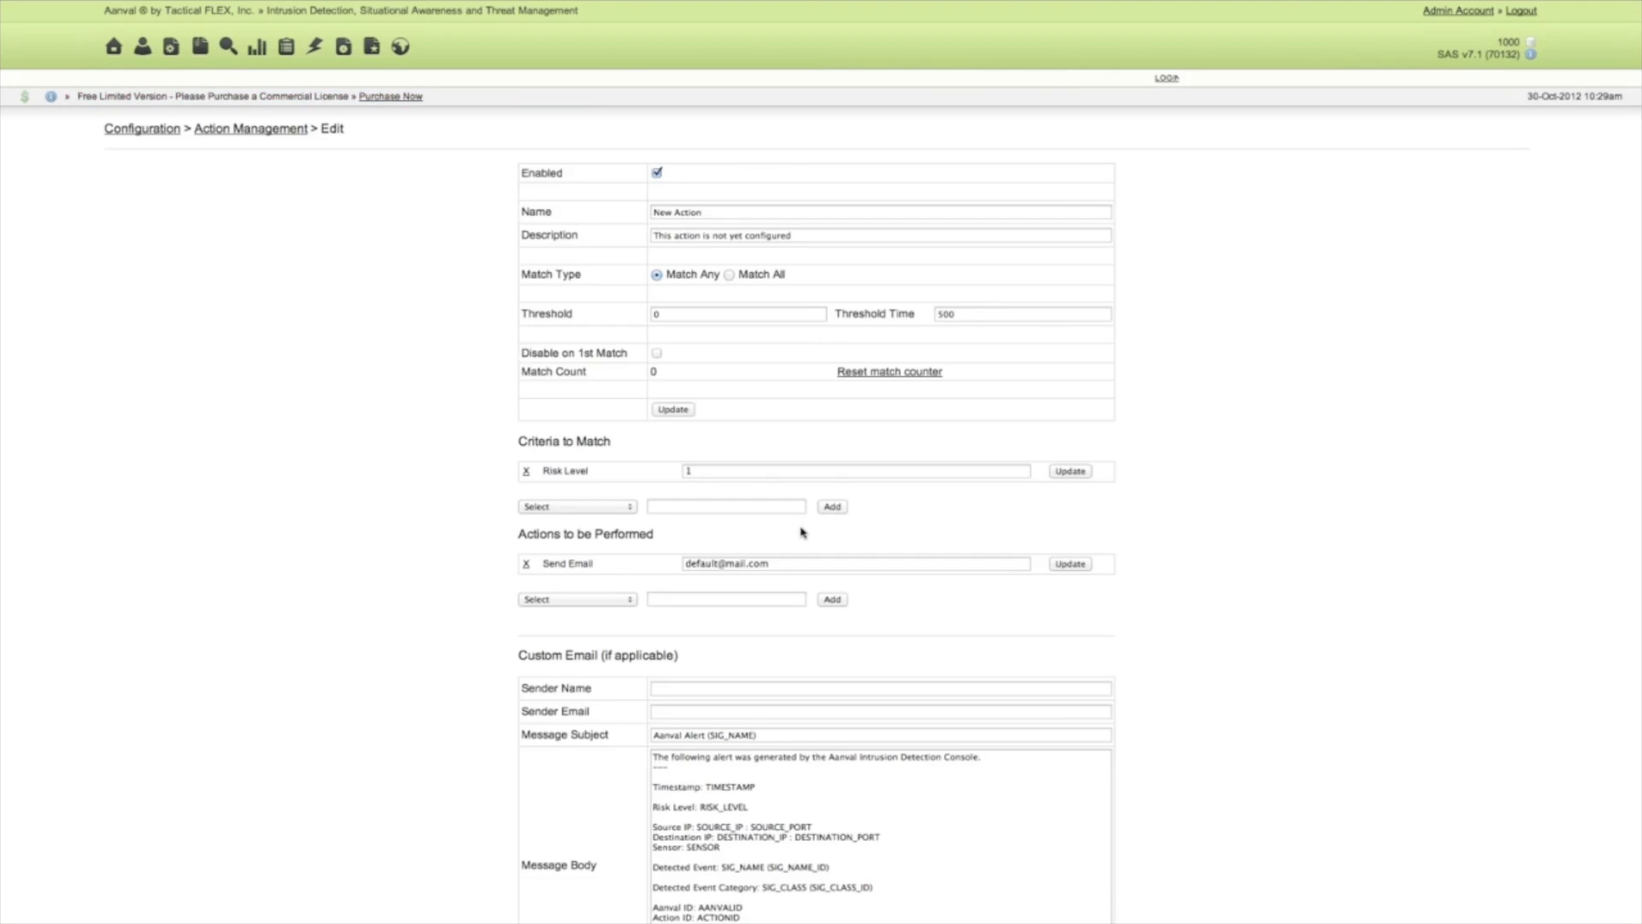
Add a Tag Event response that applies the tag High Risk to matching events.
click(594, 601)
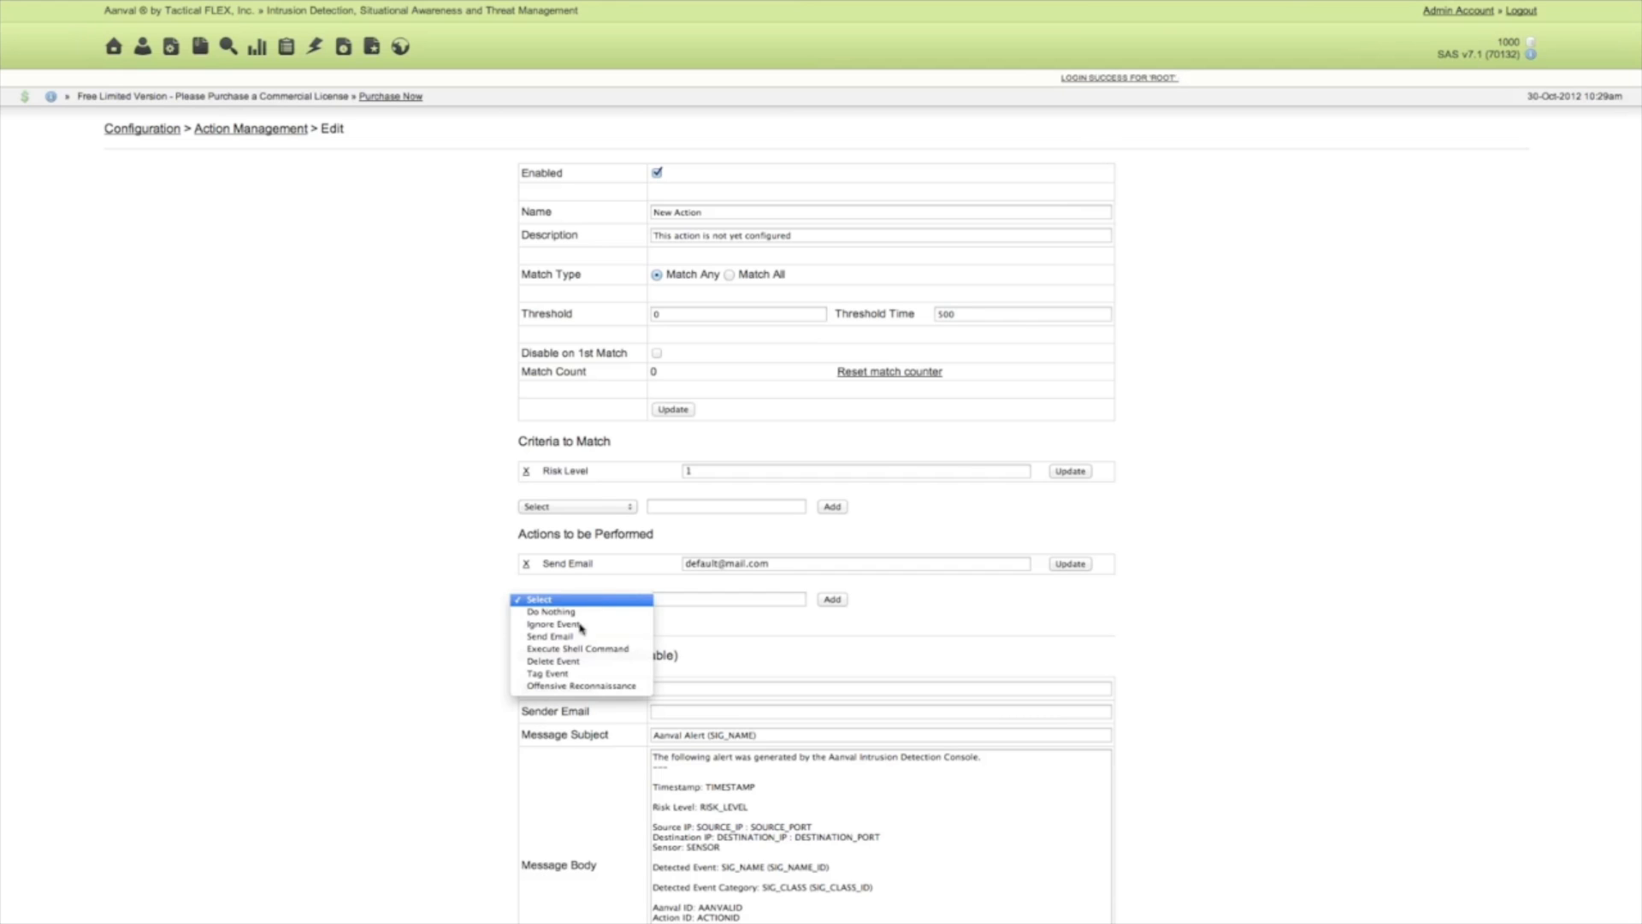
click(560, 674)
click(690, 596)
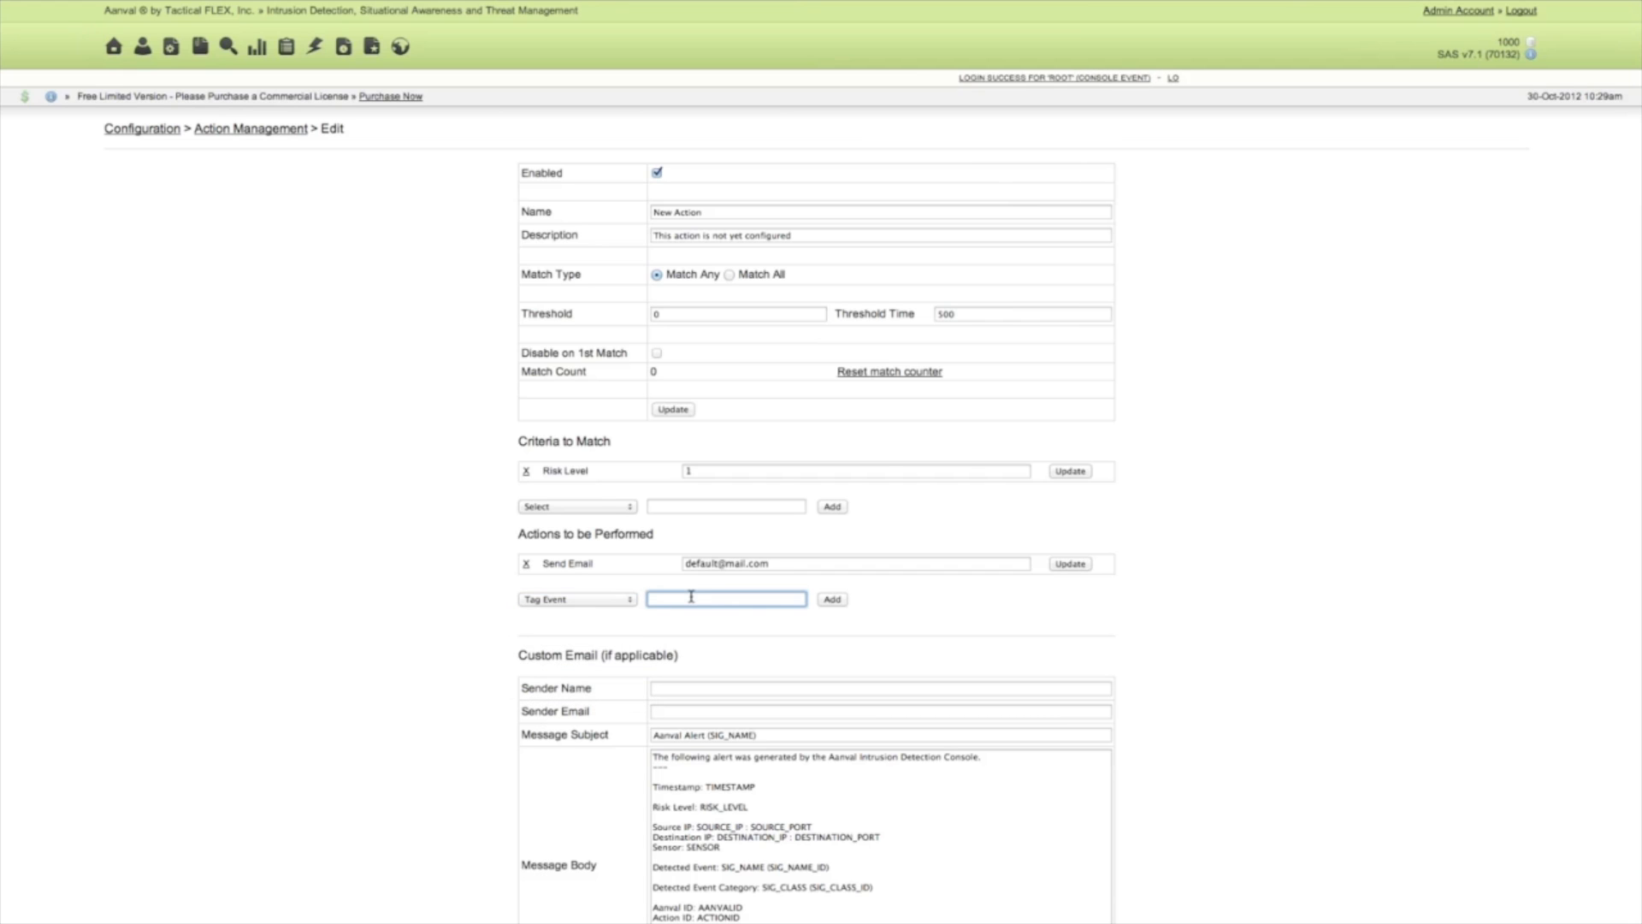
text(High Risk)
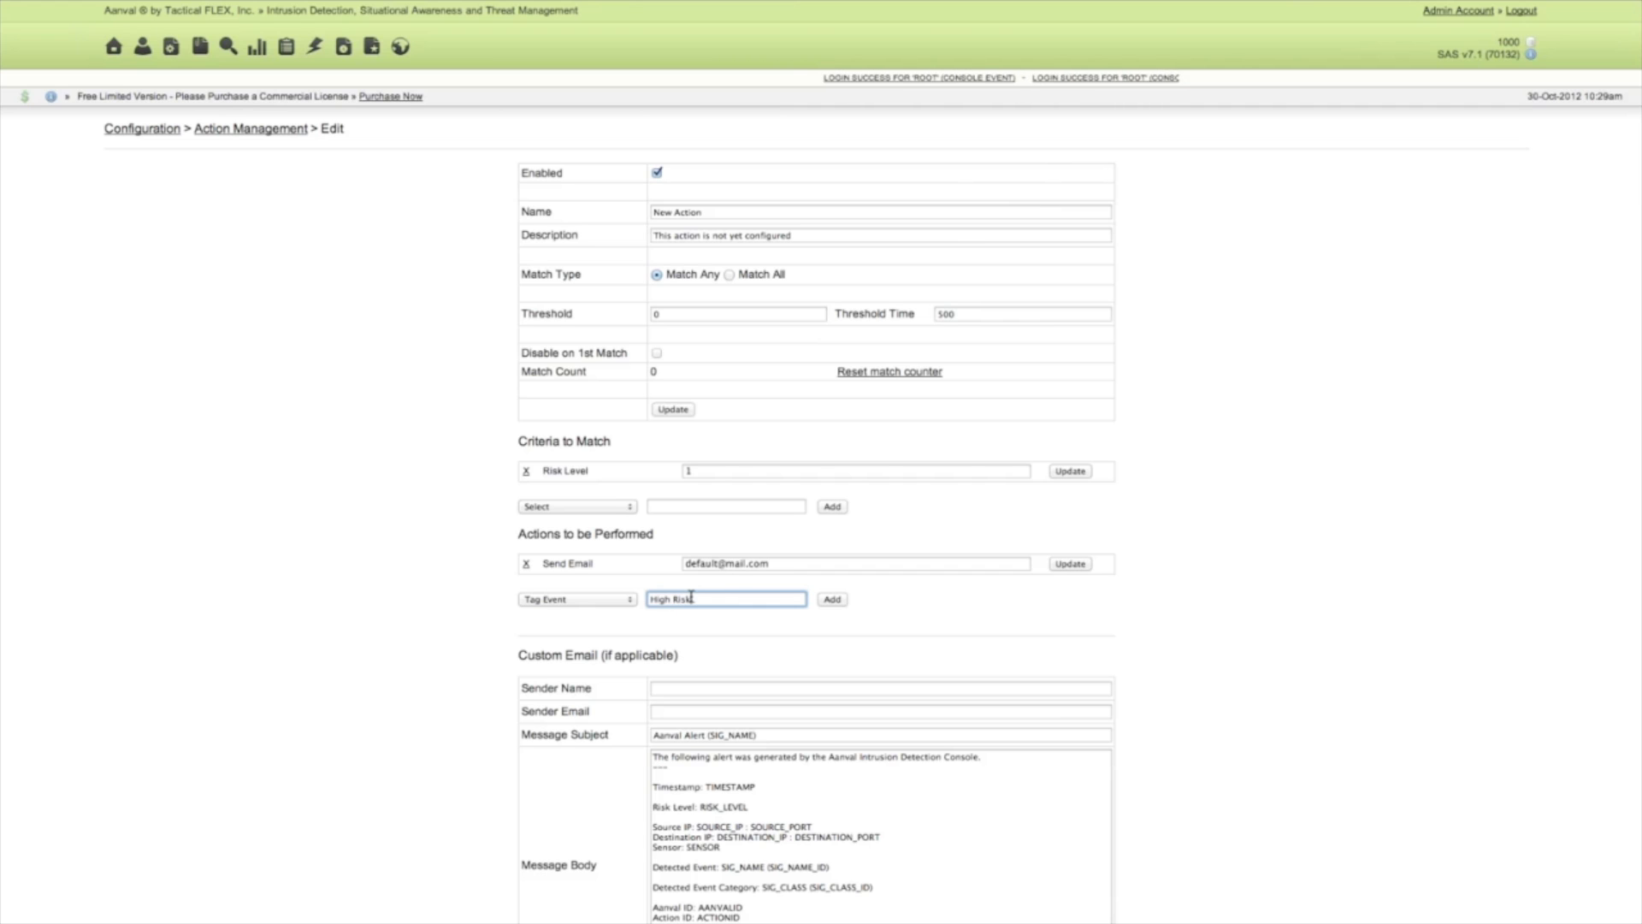
click(832, 599)
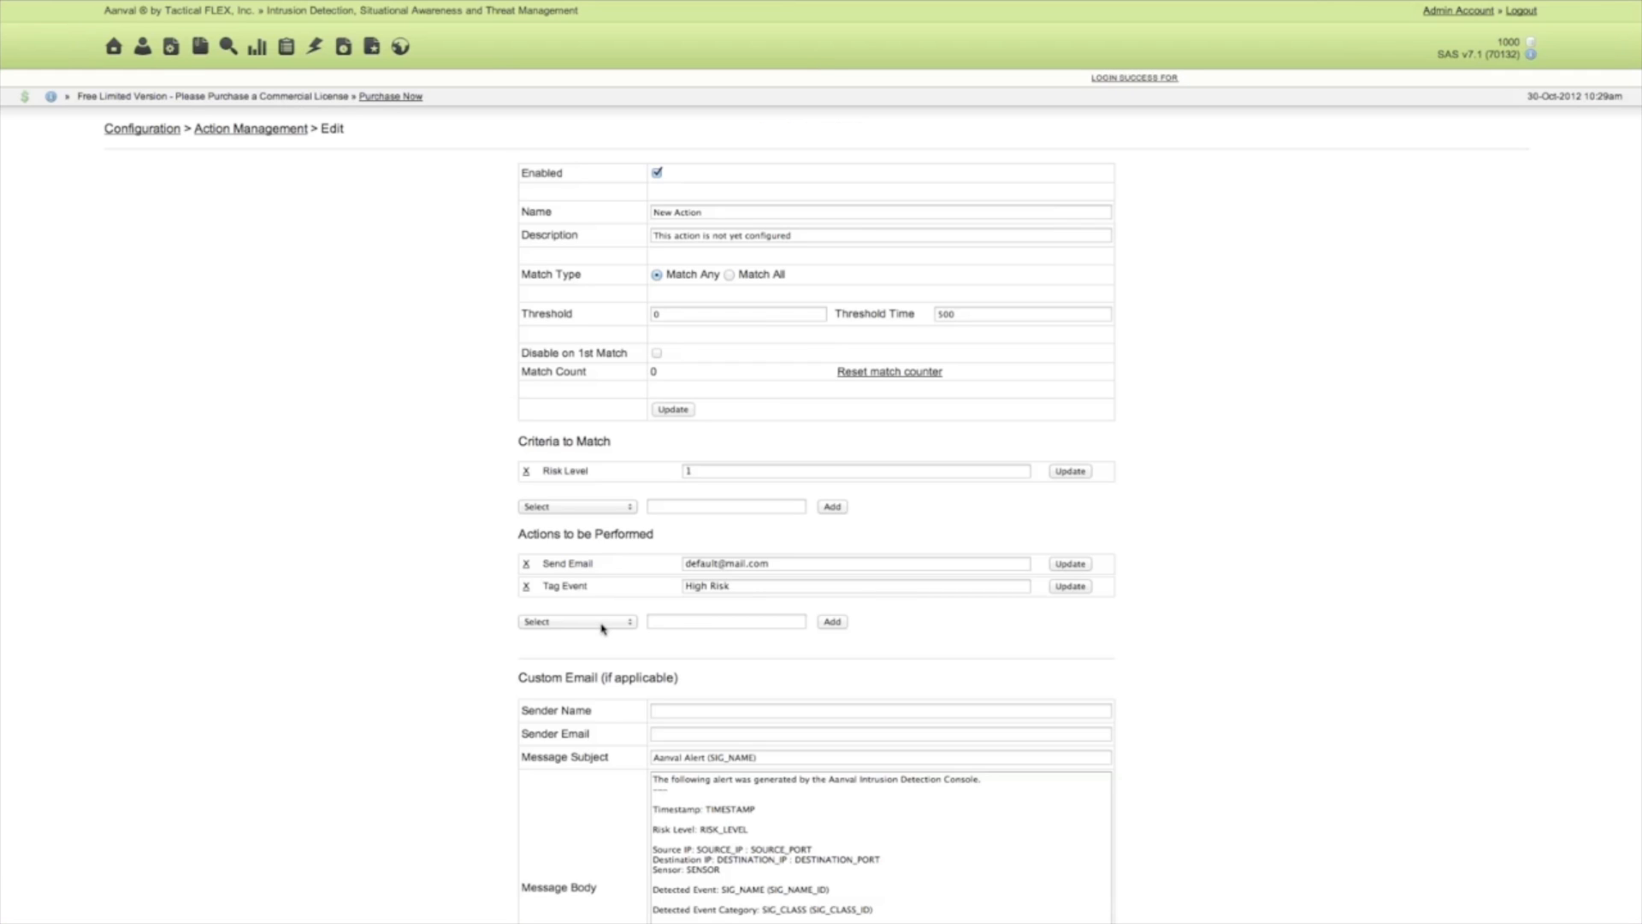
Add an Offensive Reconnaissance response to the actions to be performed, leaving its value empty.
click(602, 629)
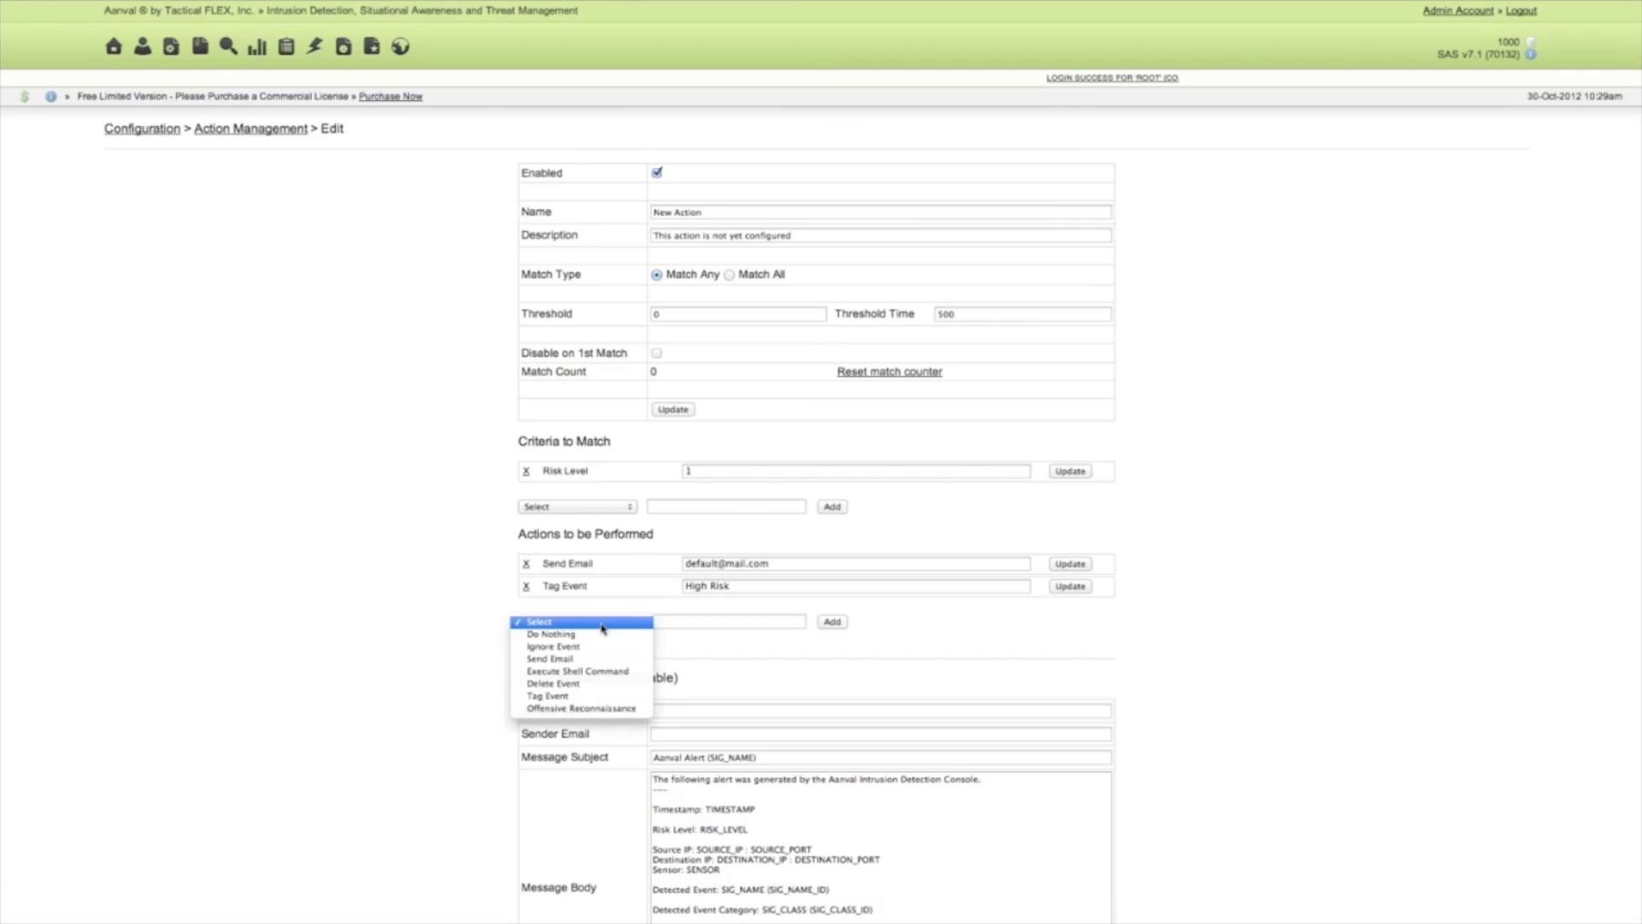
click(590, 708)
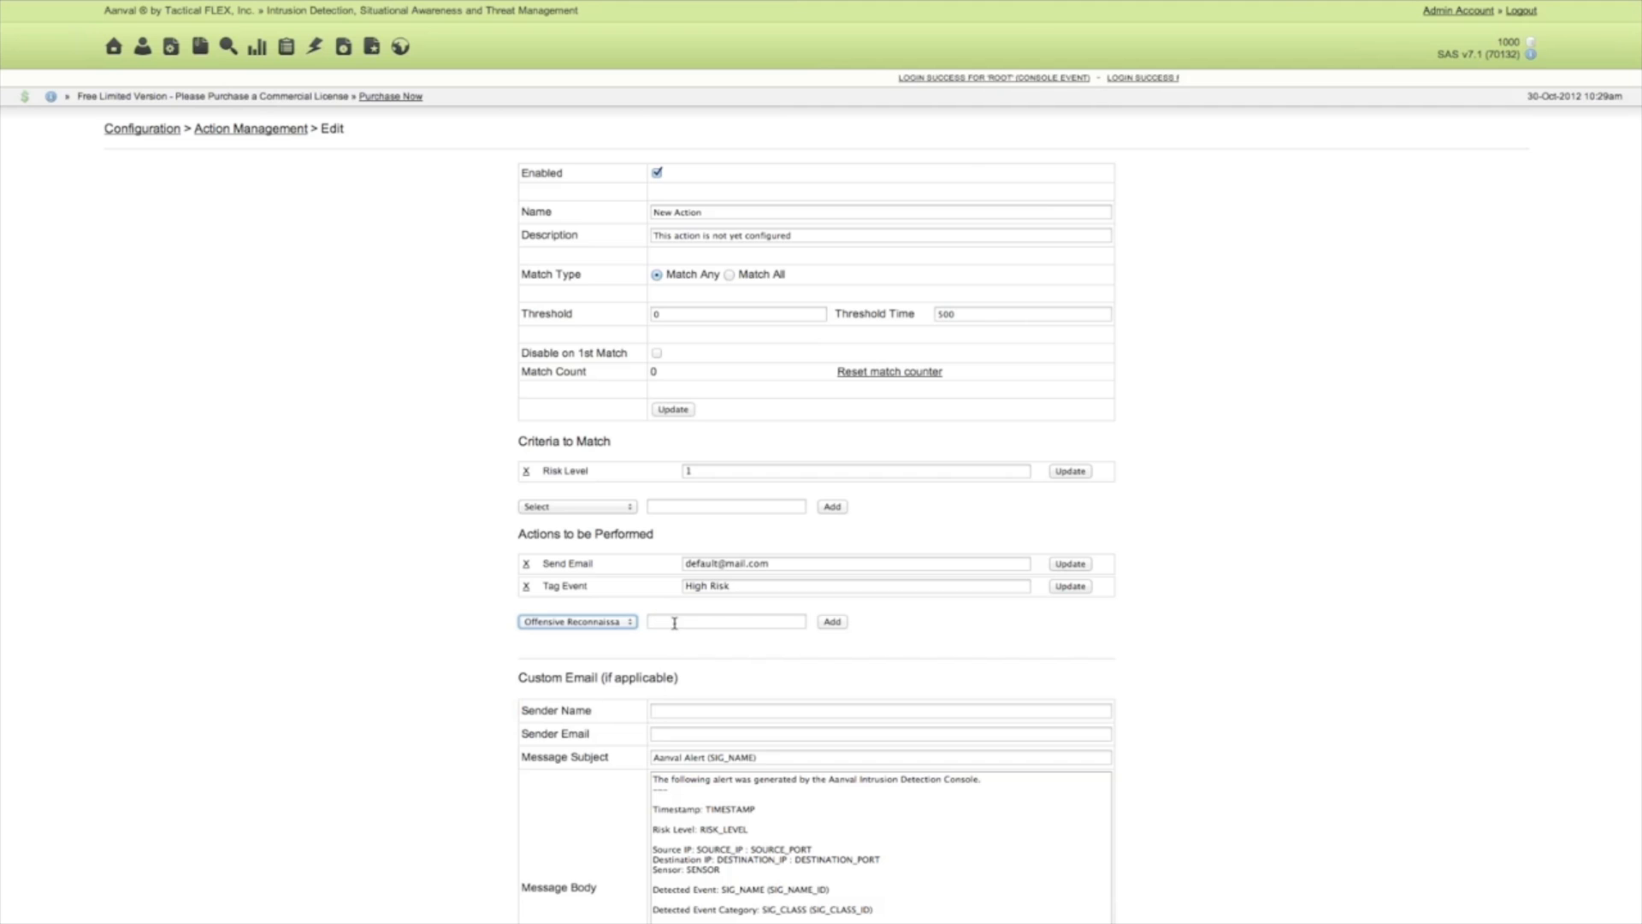
click(719, 625)
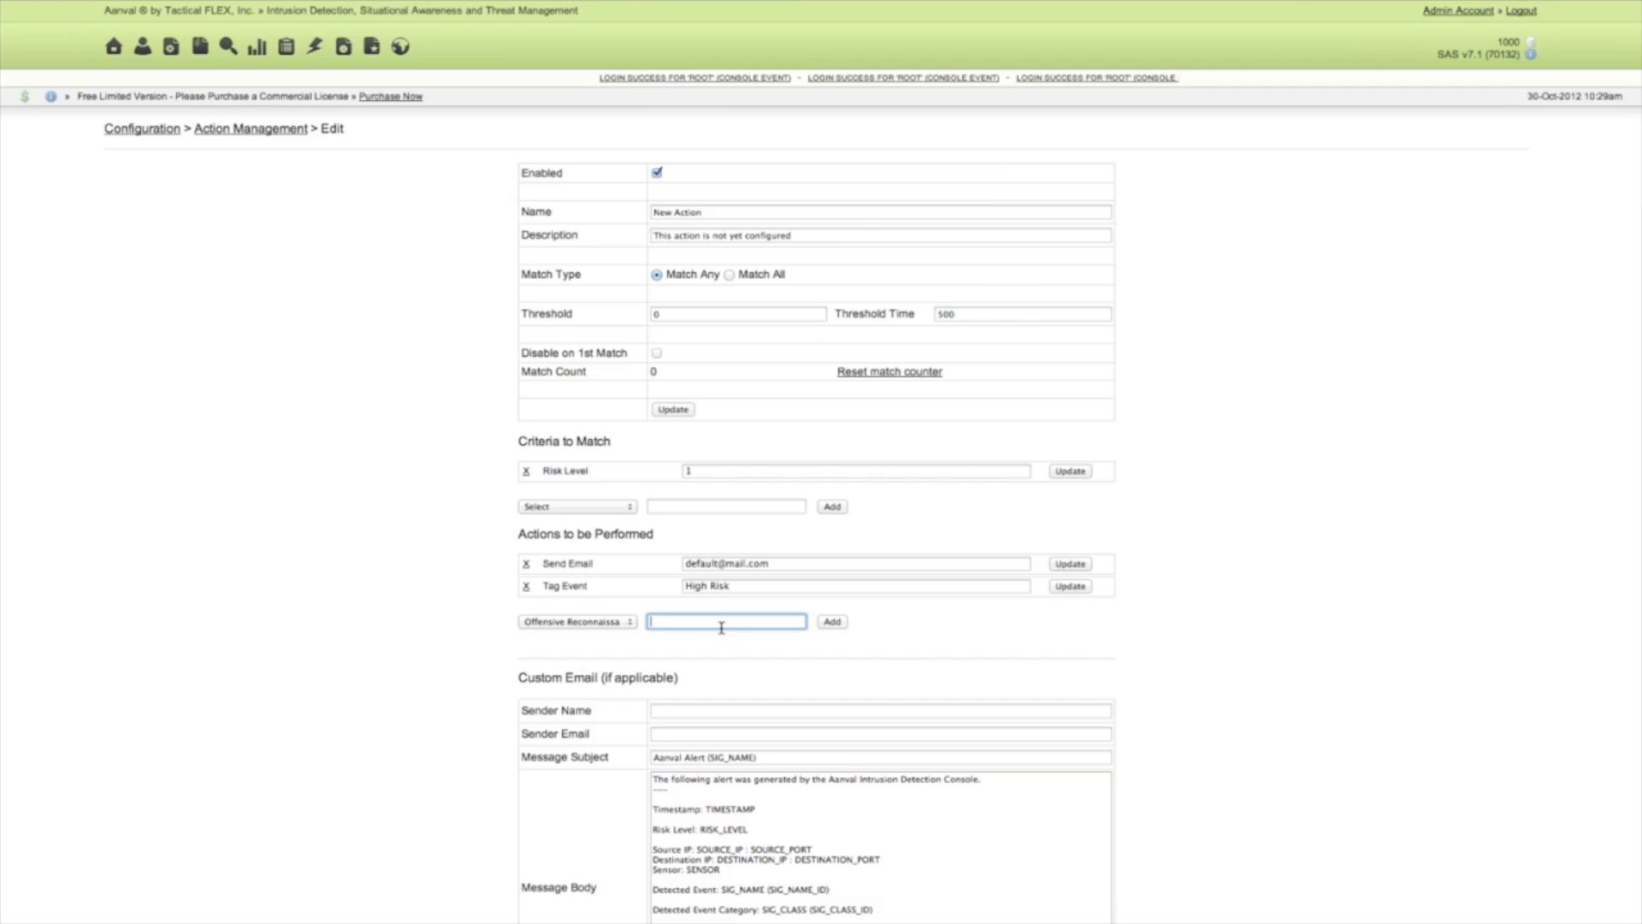
click(831, 622)
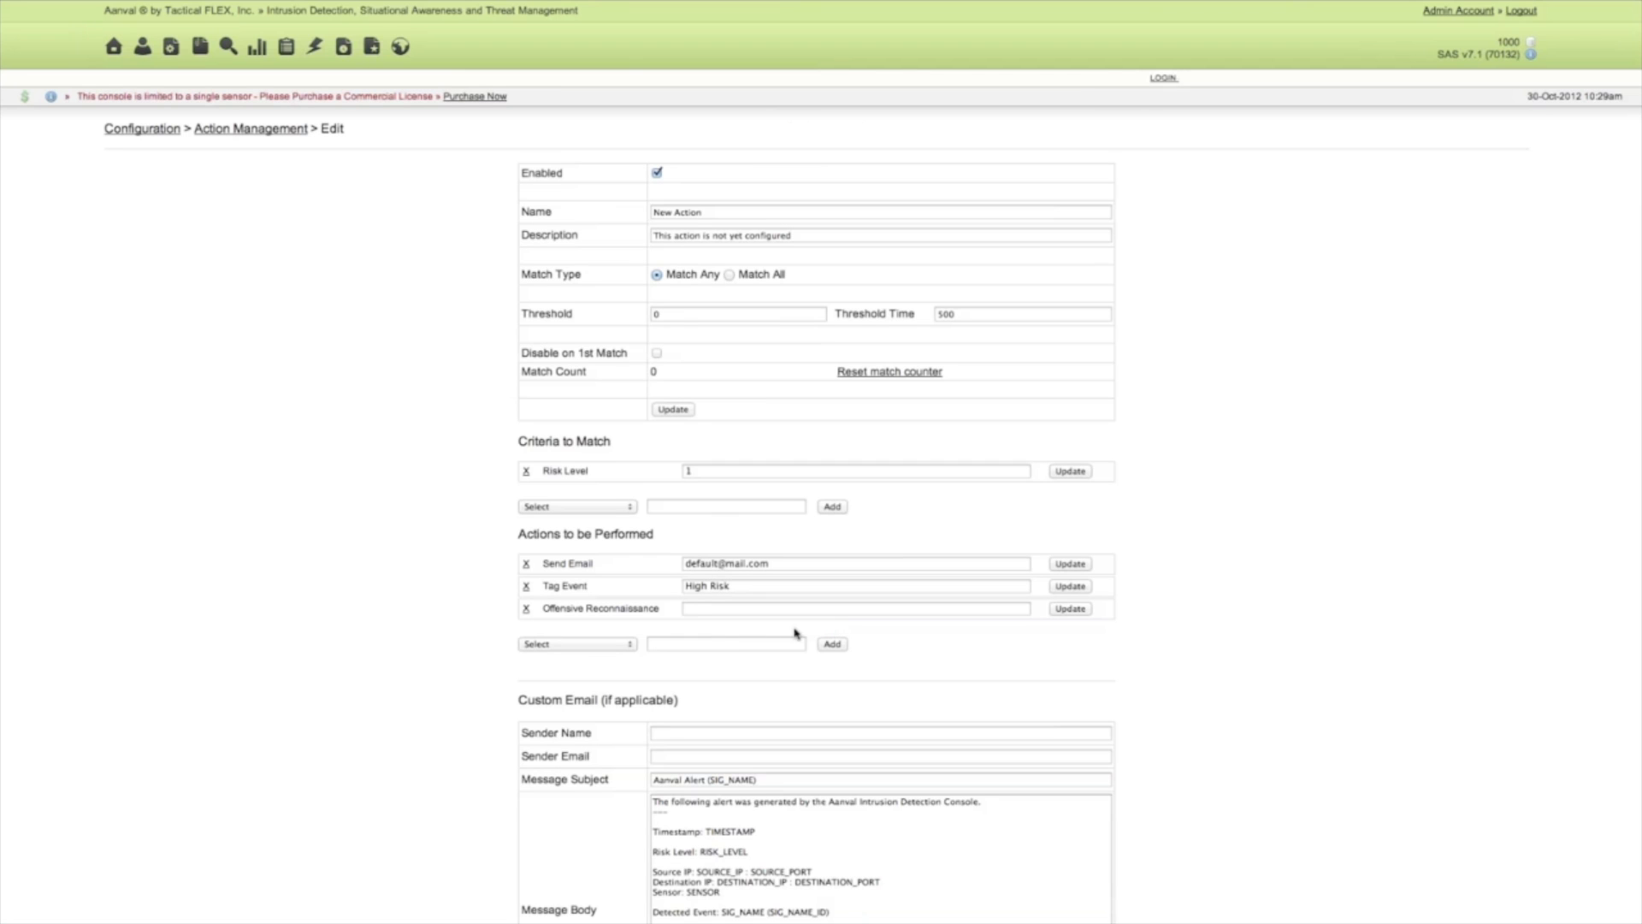
Review the action's custom email settings, including the sender fields, message subject and message body template.
scroll(575, 654, down, 3)
scroll(575, 655, down, 1)
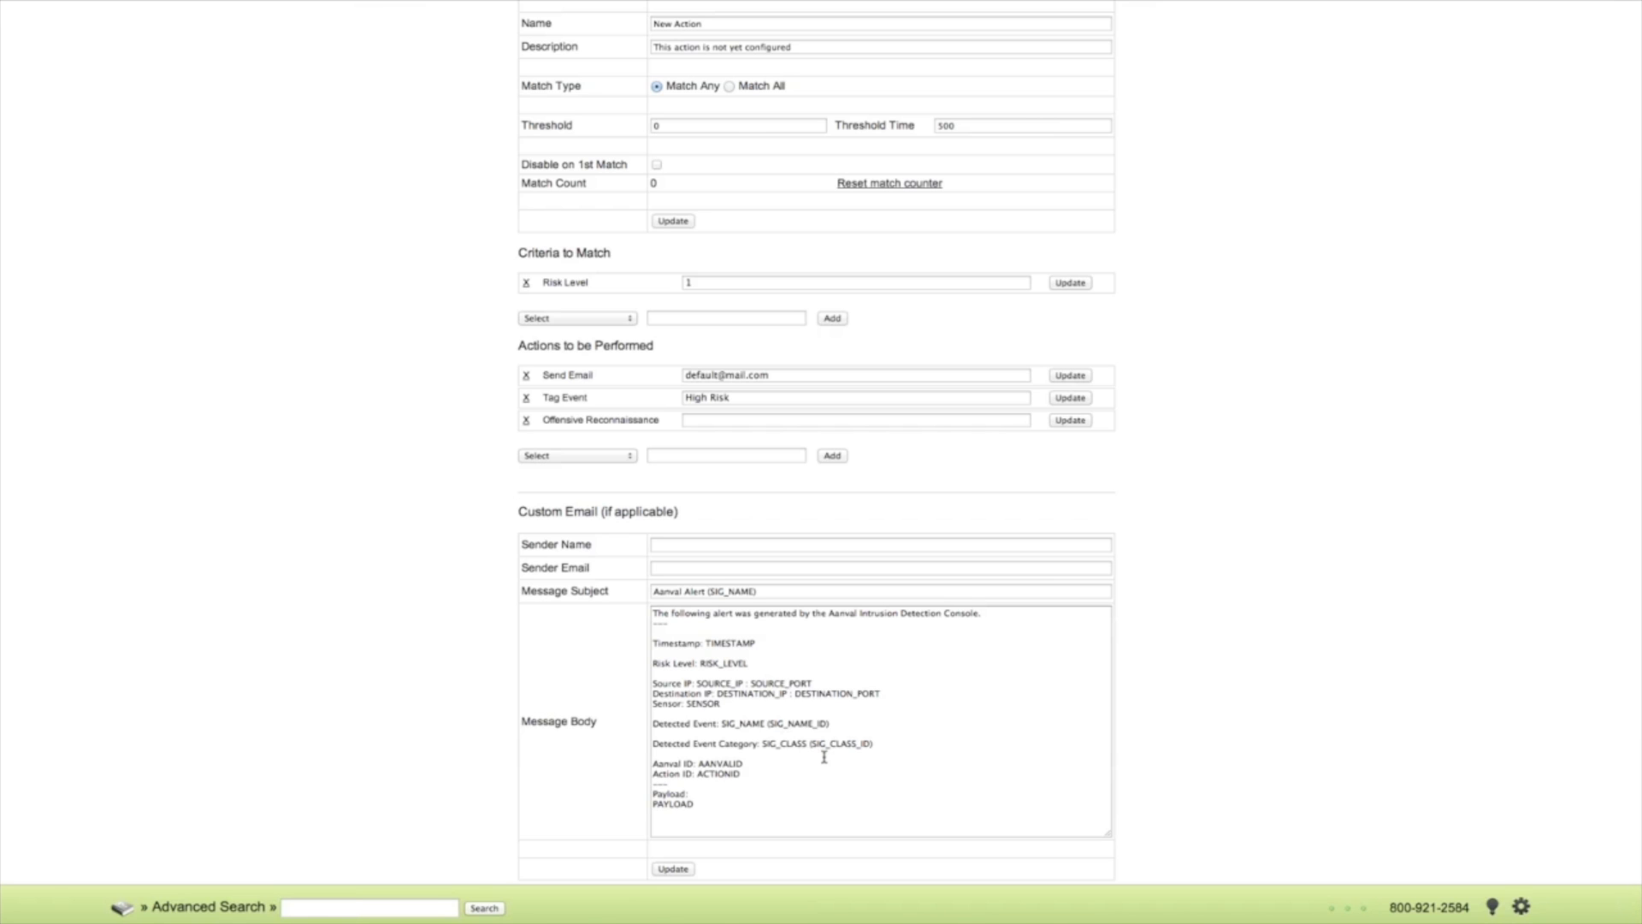
scroll(825, 767, up, 3)
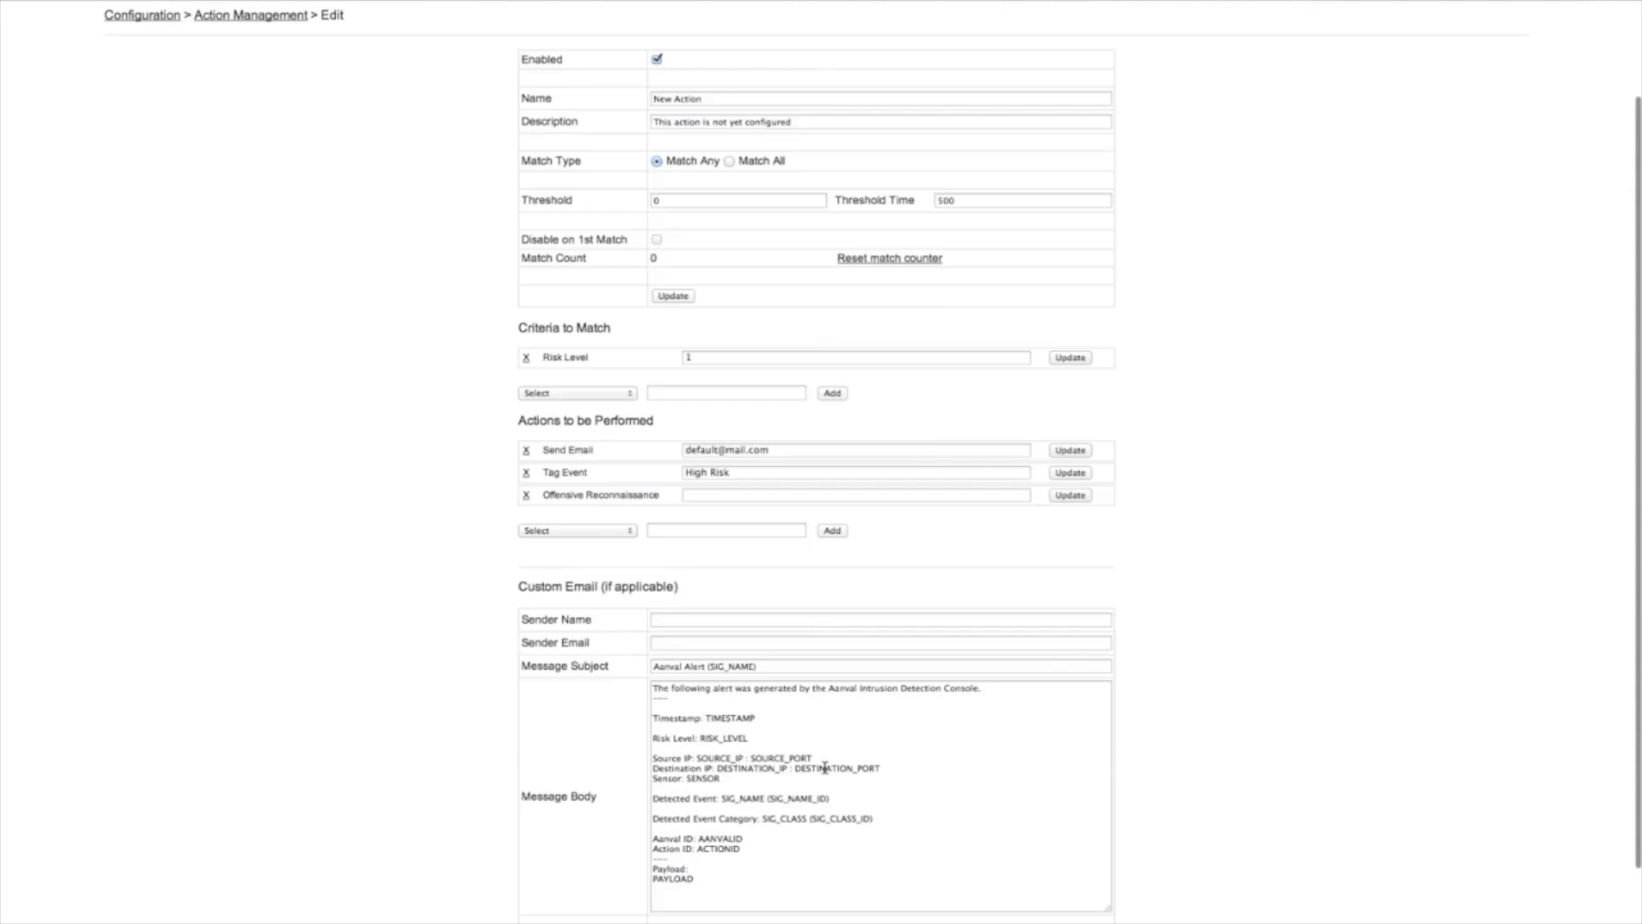
scroll(825, 765, down, 3)
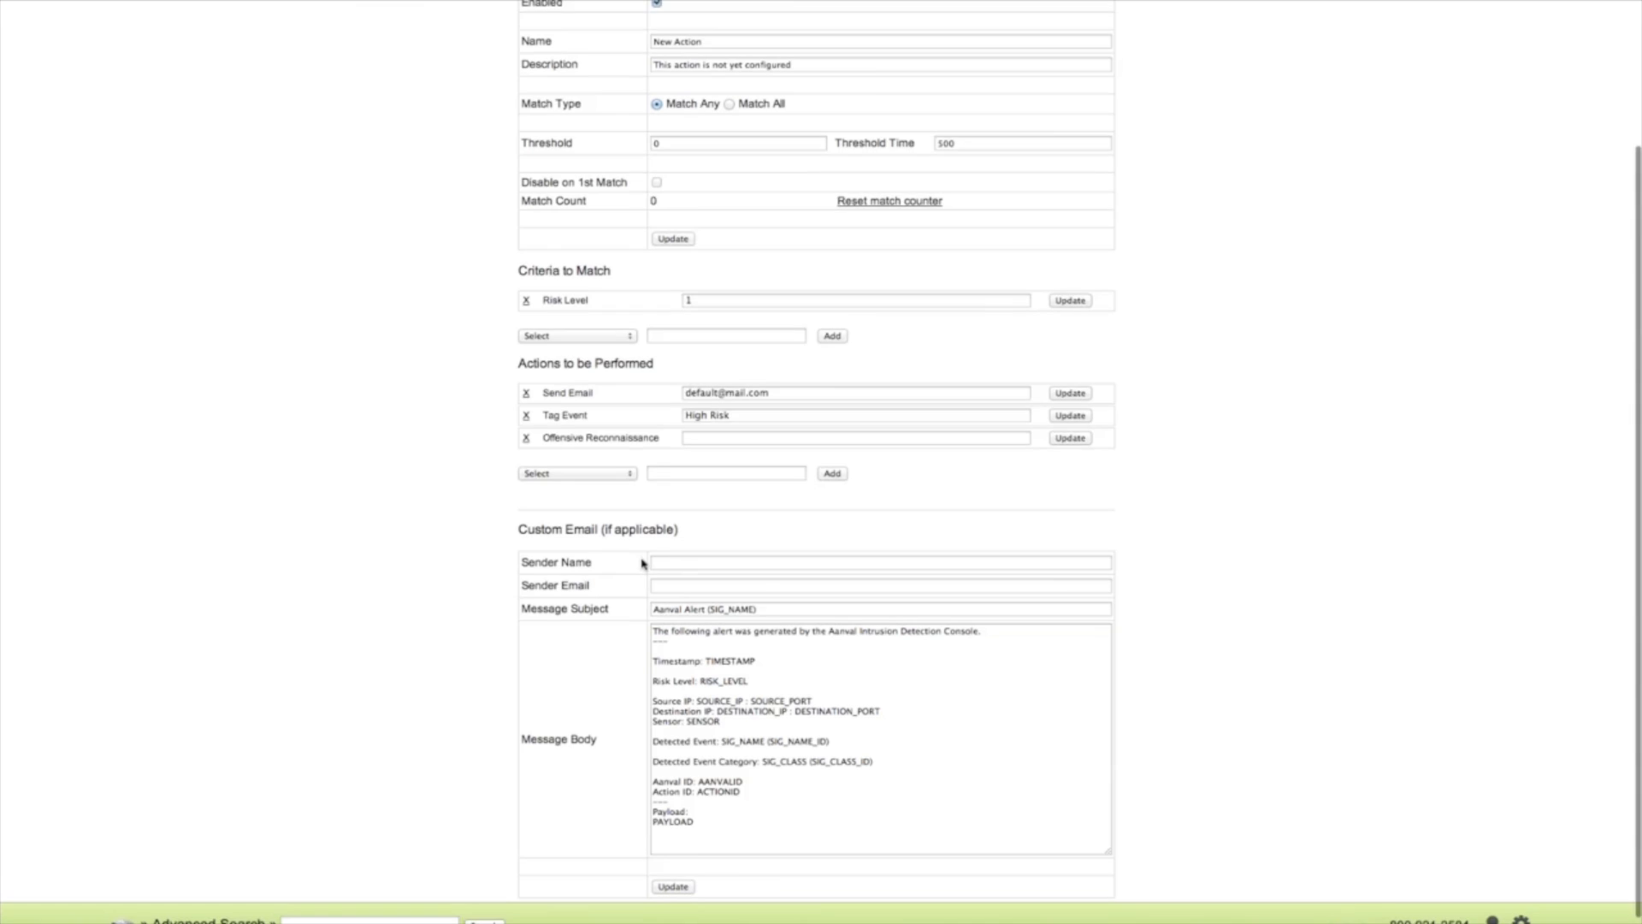
scroll(642, 562, up, 3)
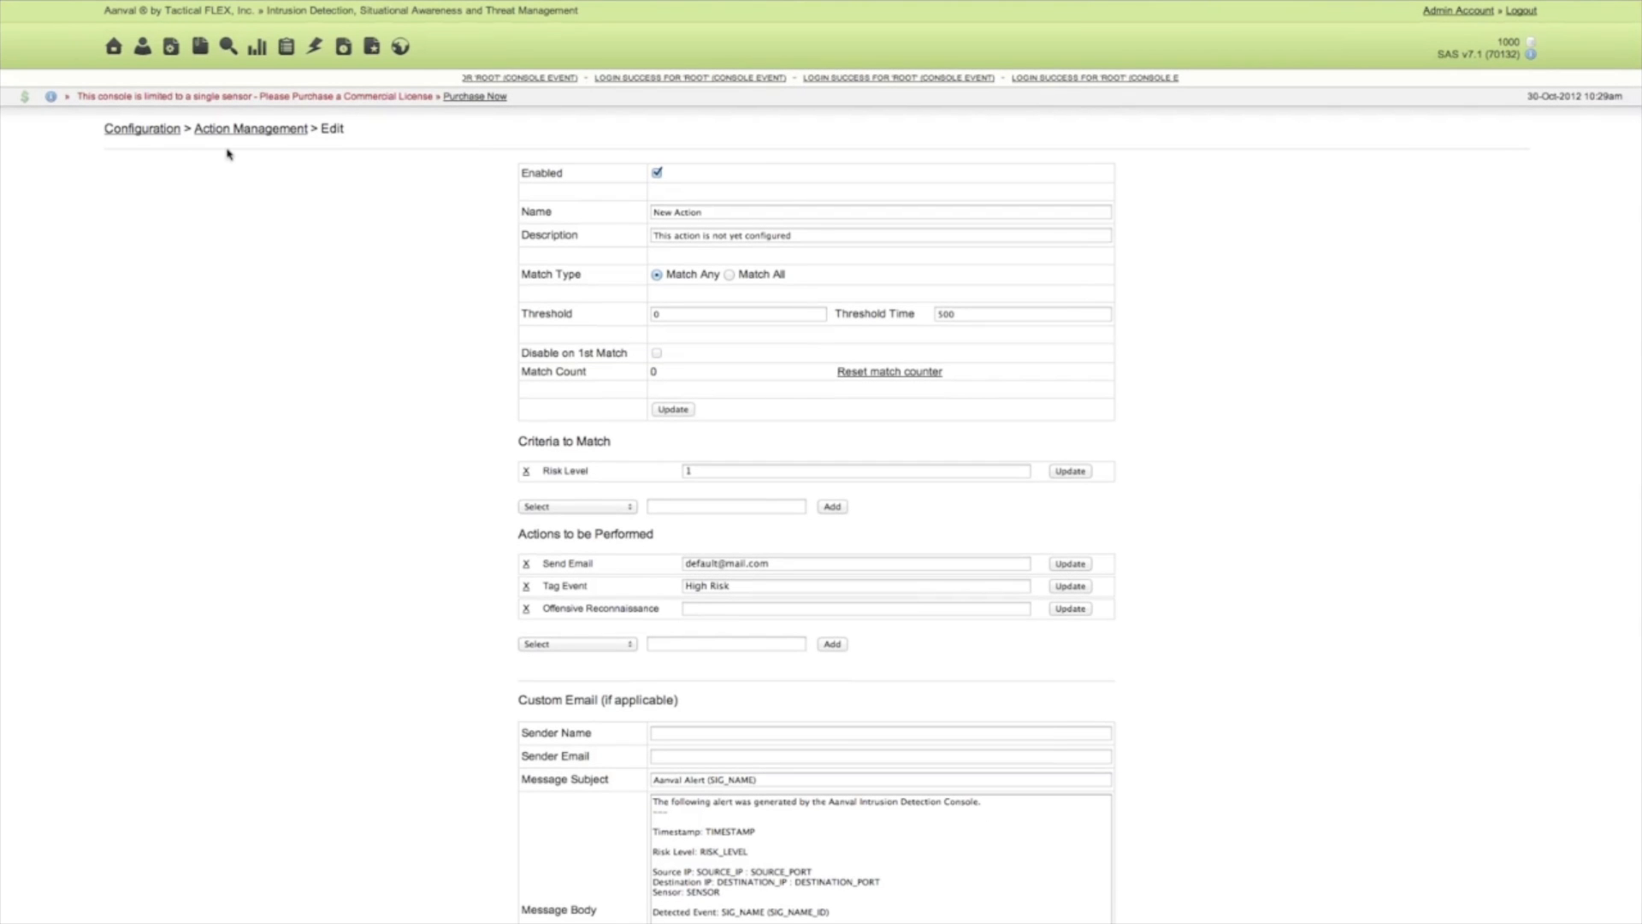
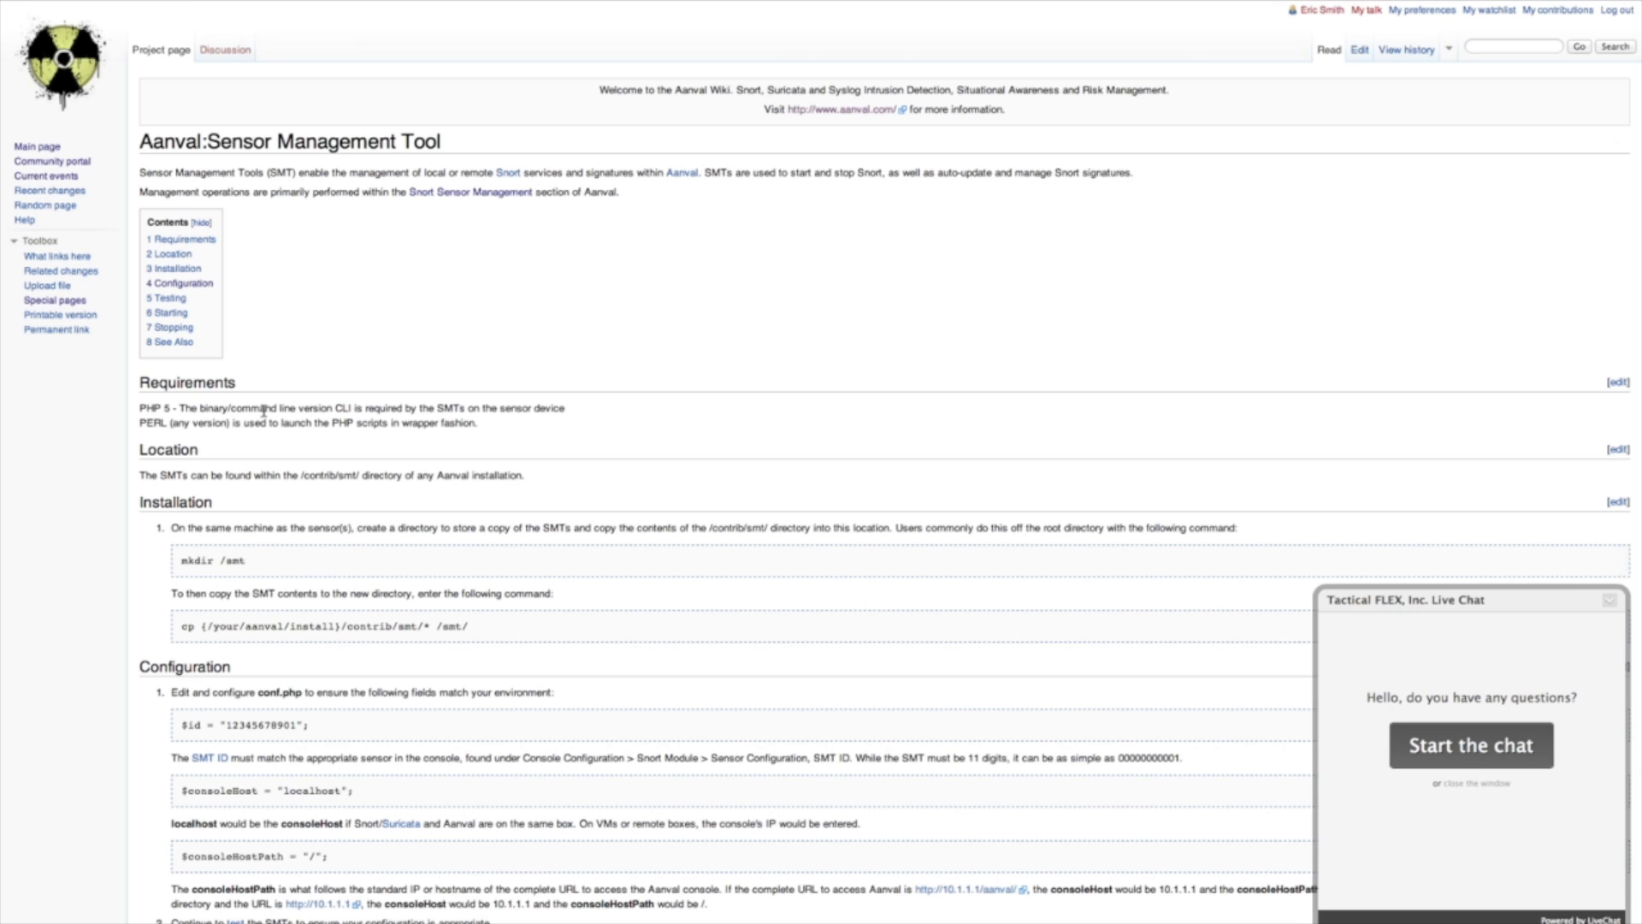
Read the wiki's Sensor Management Tool page through the requirements, installation and configuration sections, highlighting the sample $id value.
scroll(265, 407, down, 2)
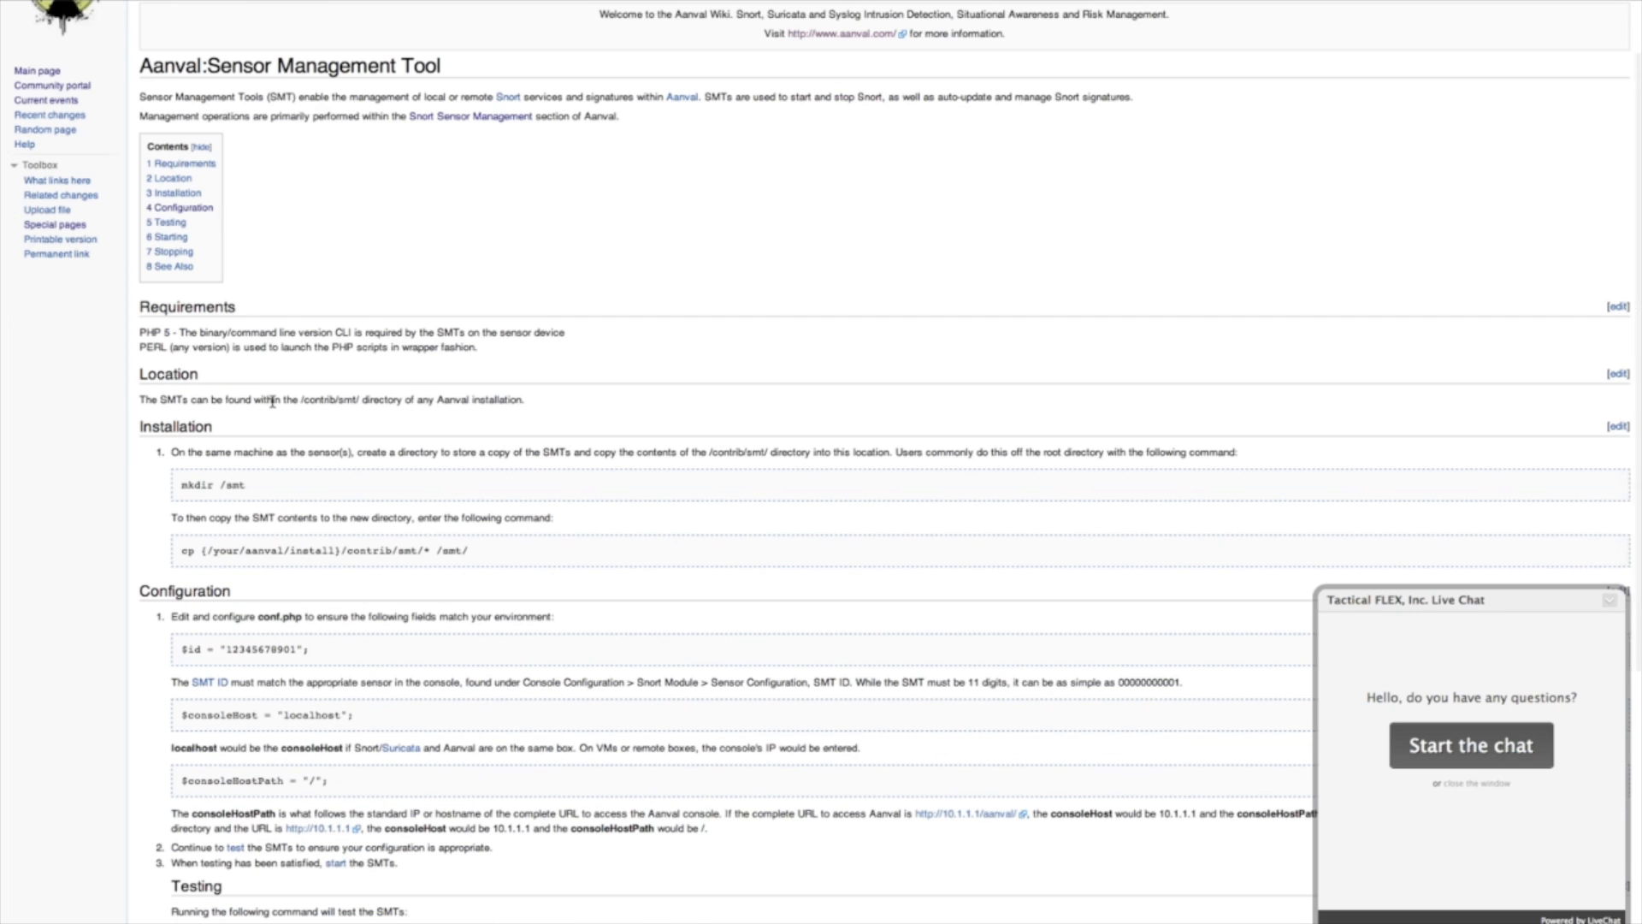
scroll(266, 419, down, 1)
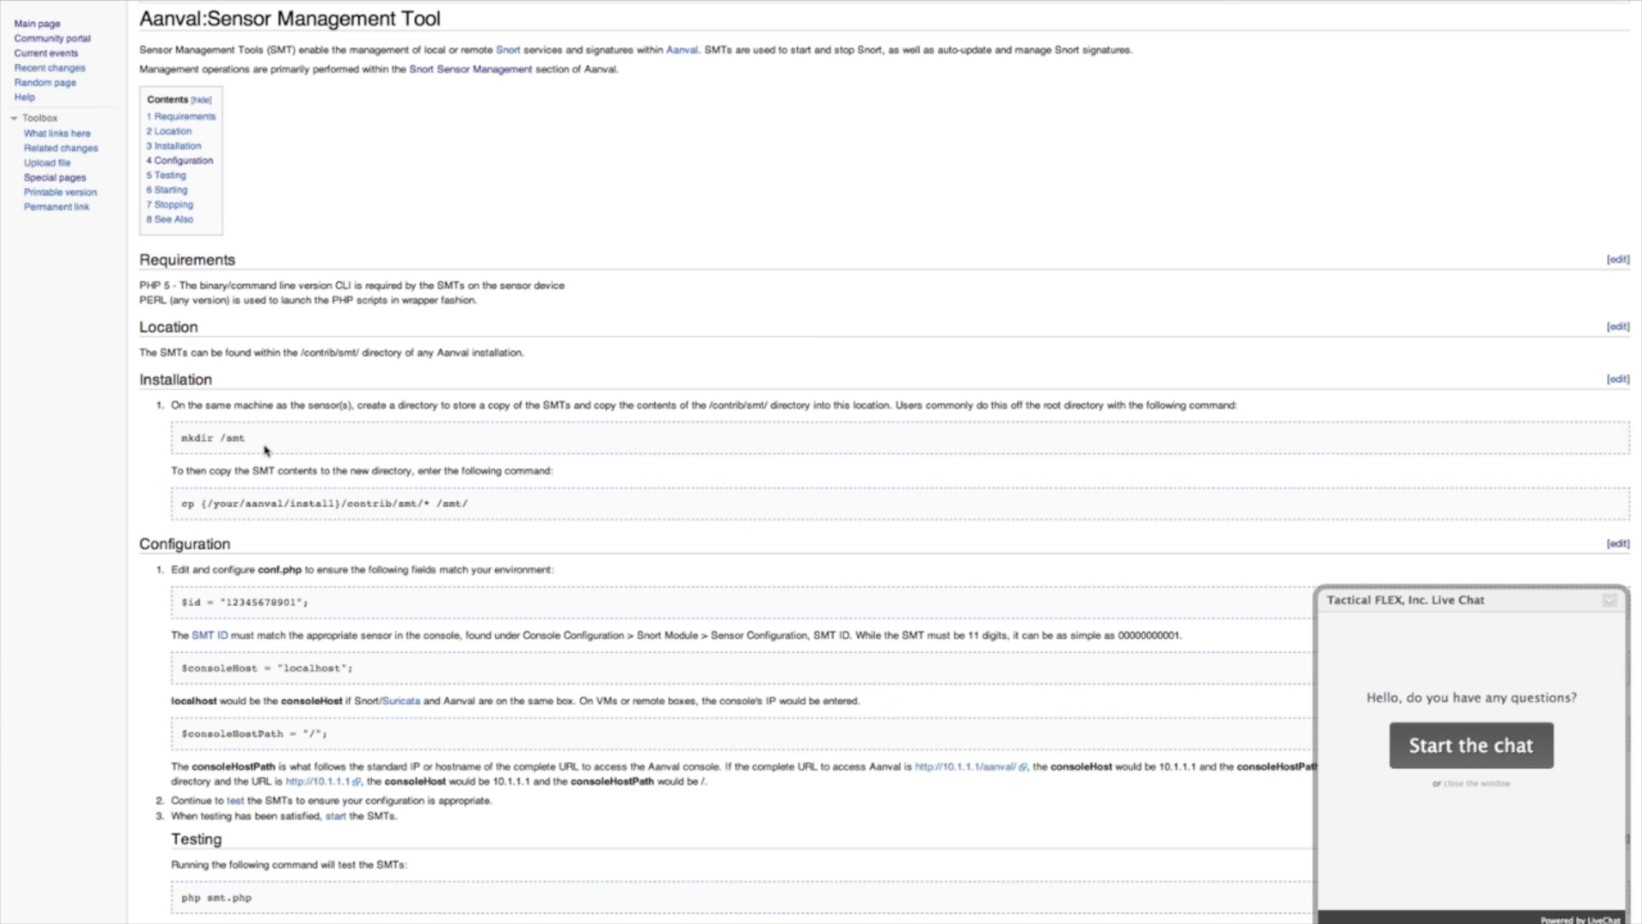
scroll(287, 548, down, 3)
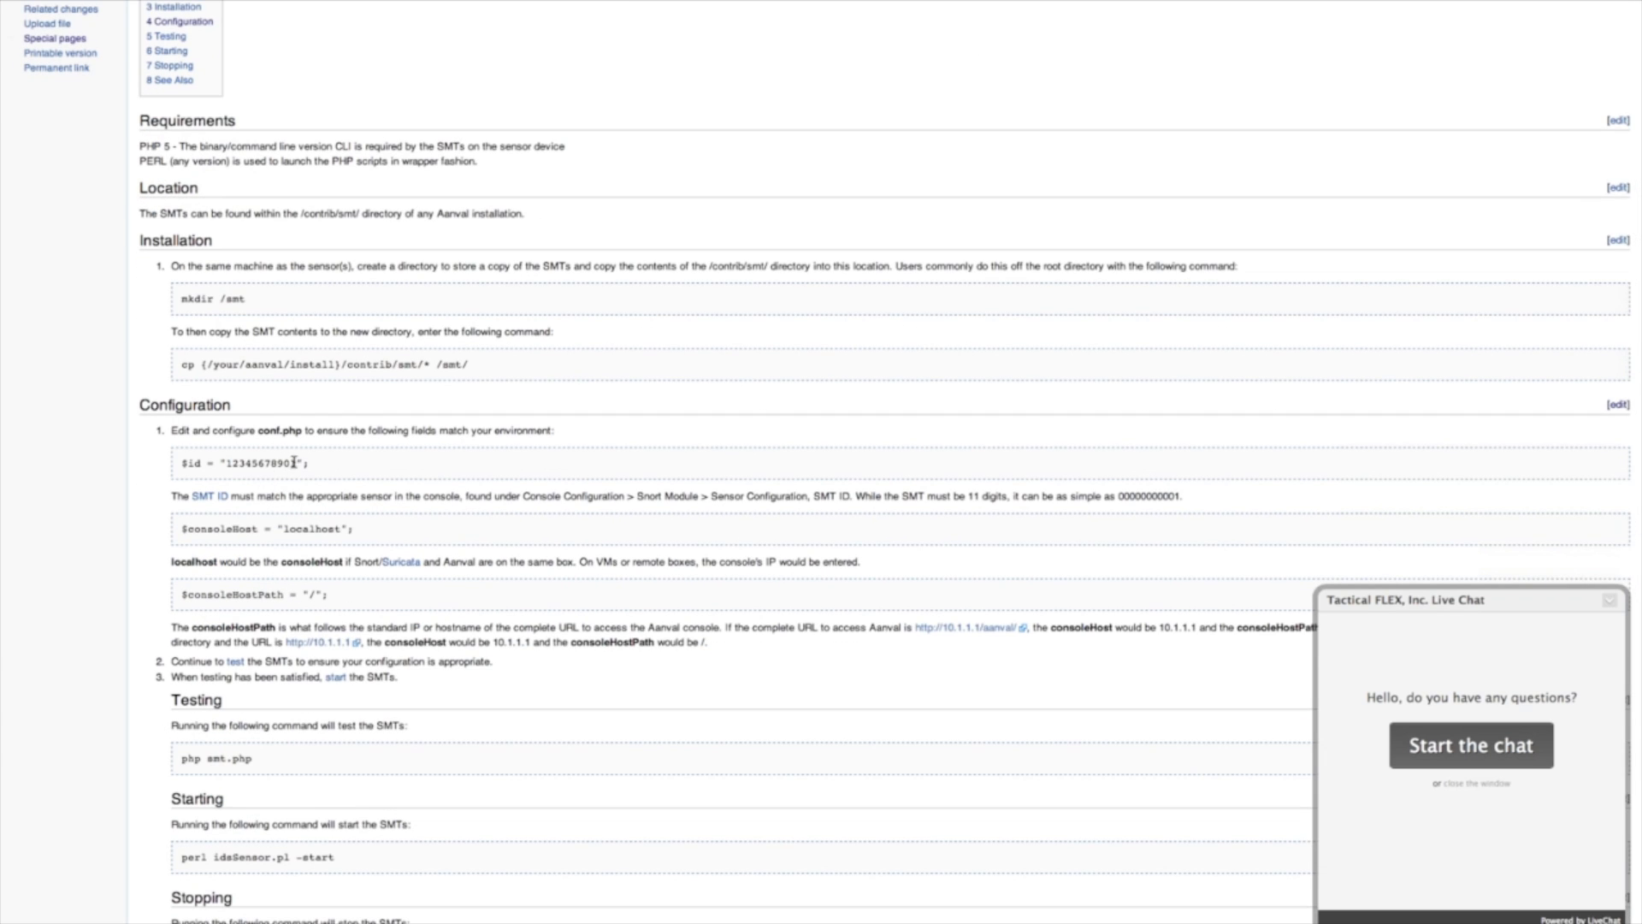
drag(295, 462, 227, 459)
scroll(402, 17, up, 6)
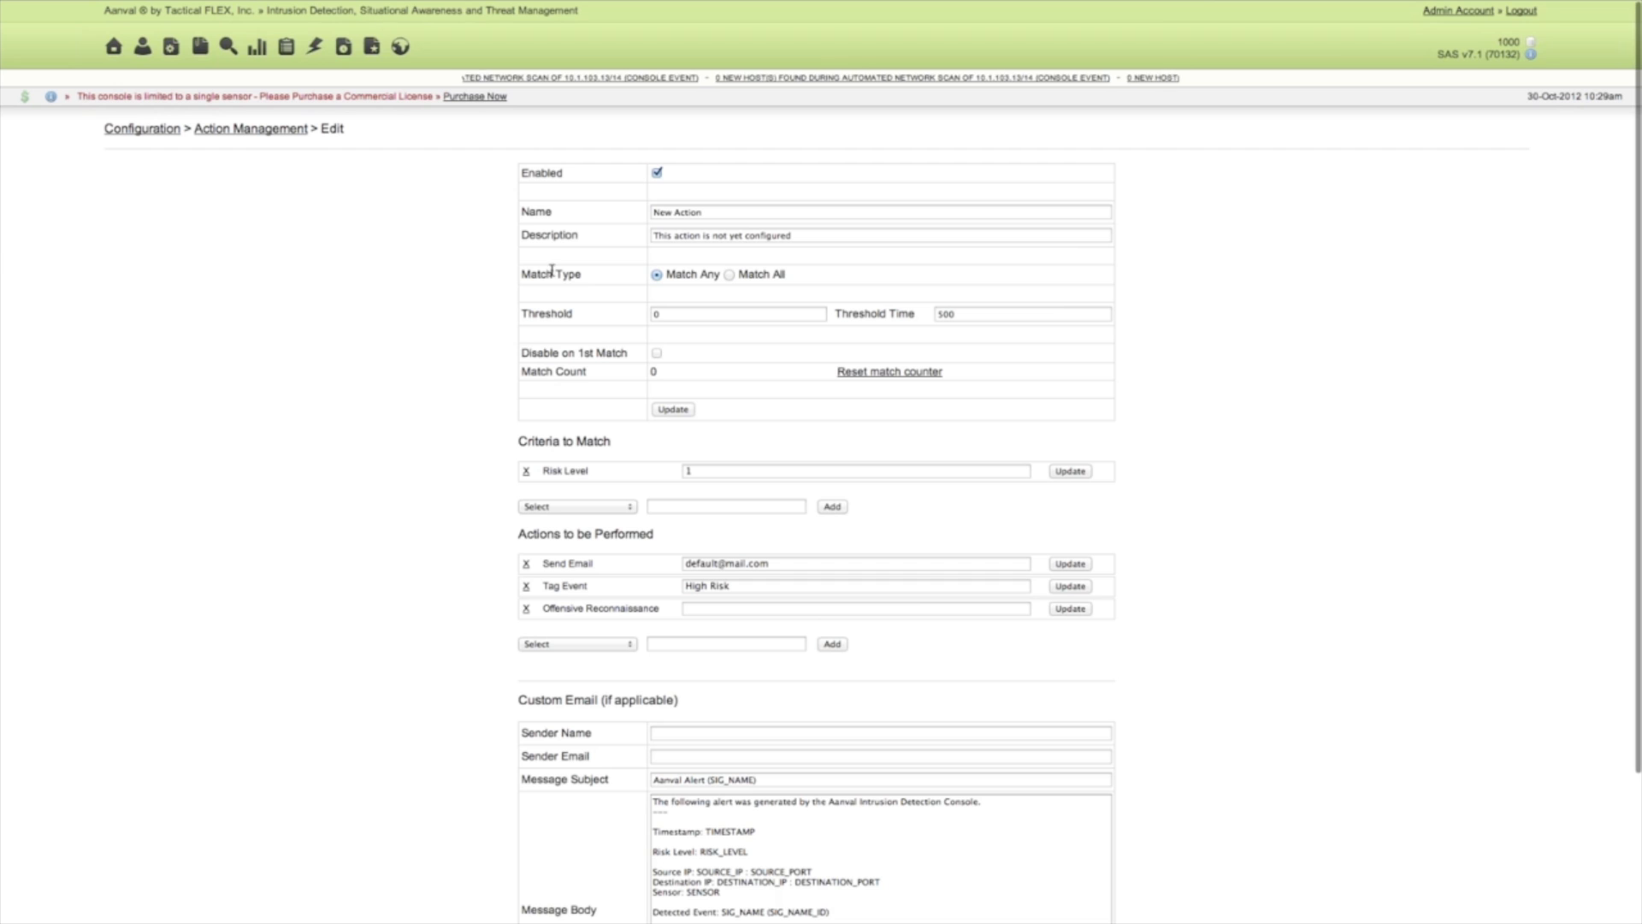
Switch to the Aanval console and check the SMT ID in the Snort module's sensor configuration.
click(137, 130)
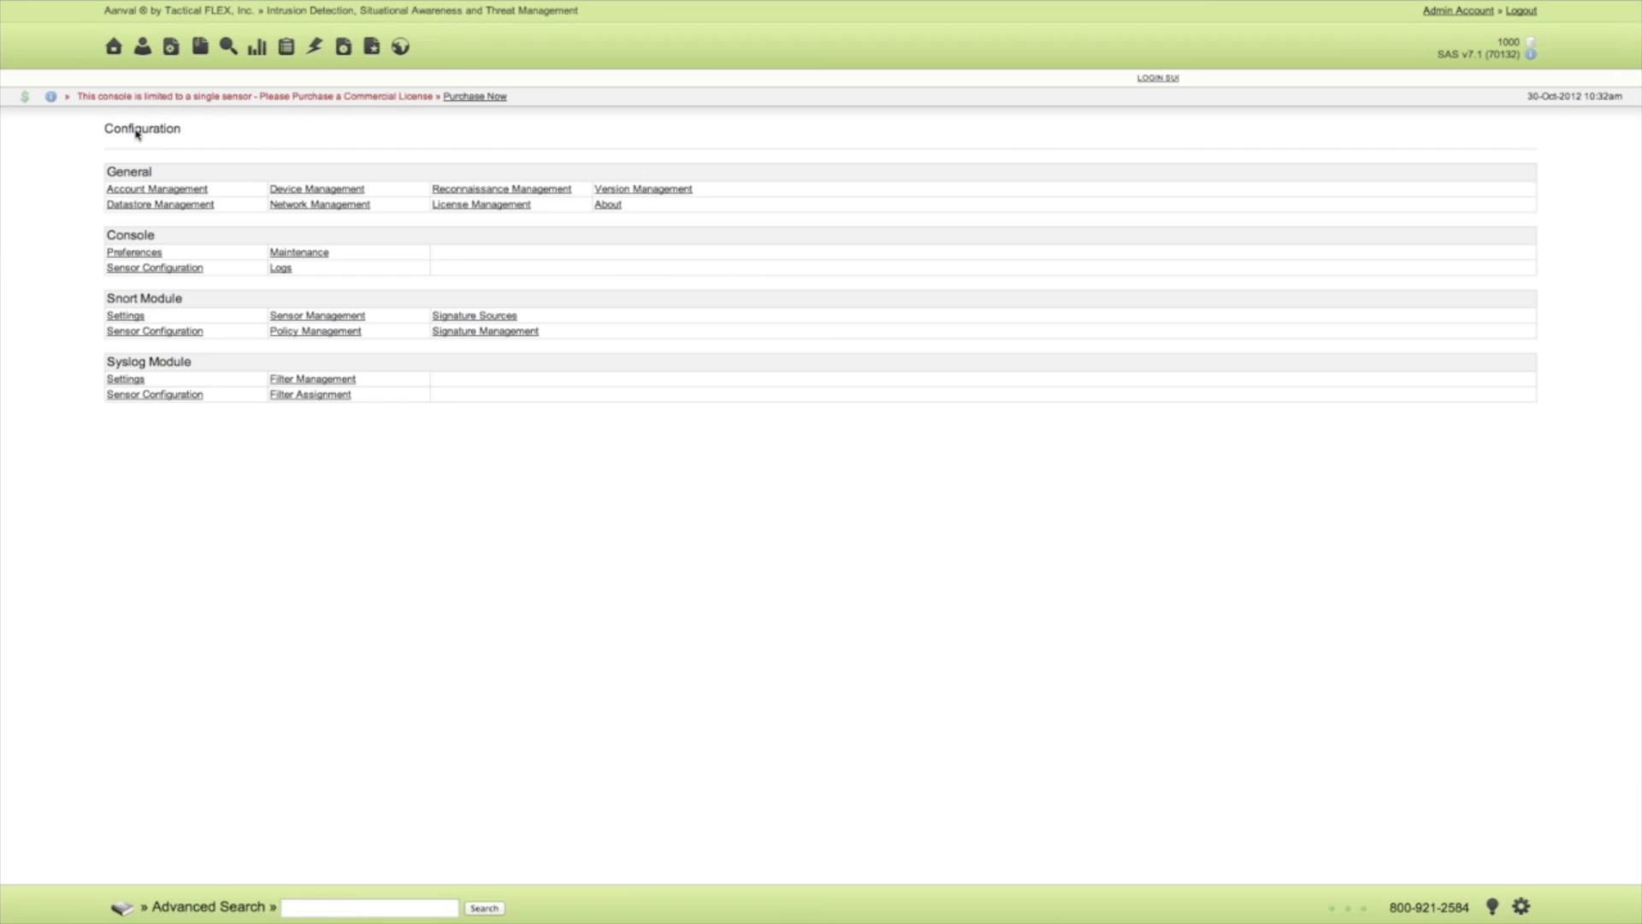
click(147, 332)
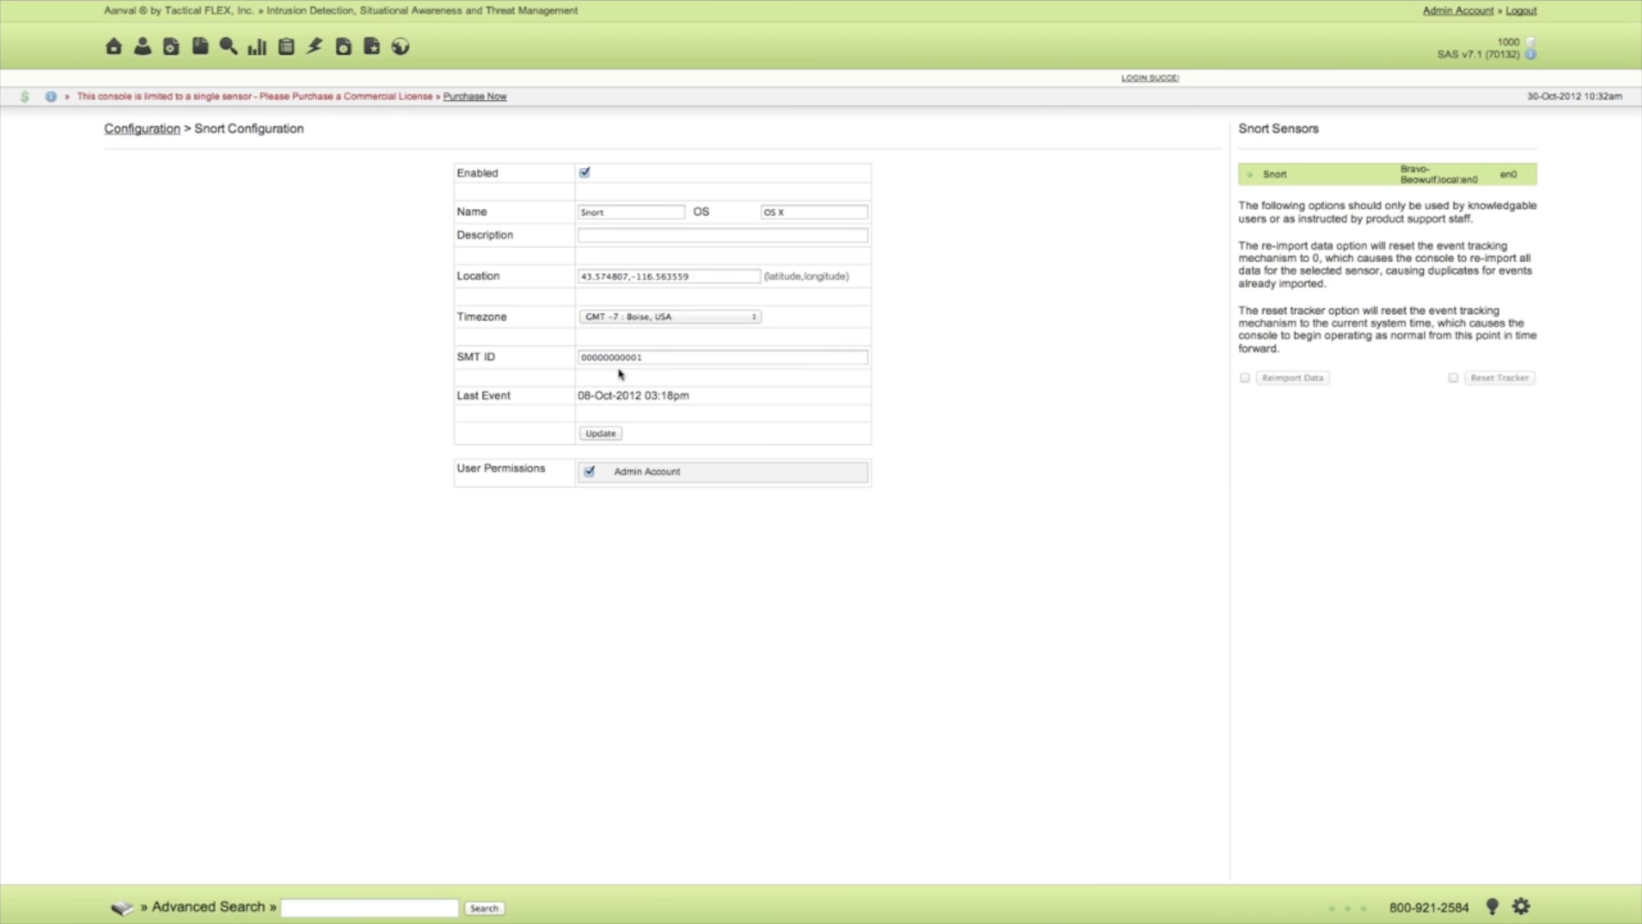
double_click(652, 358)
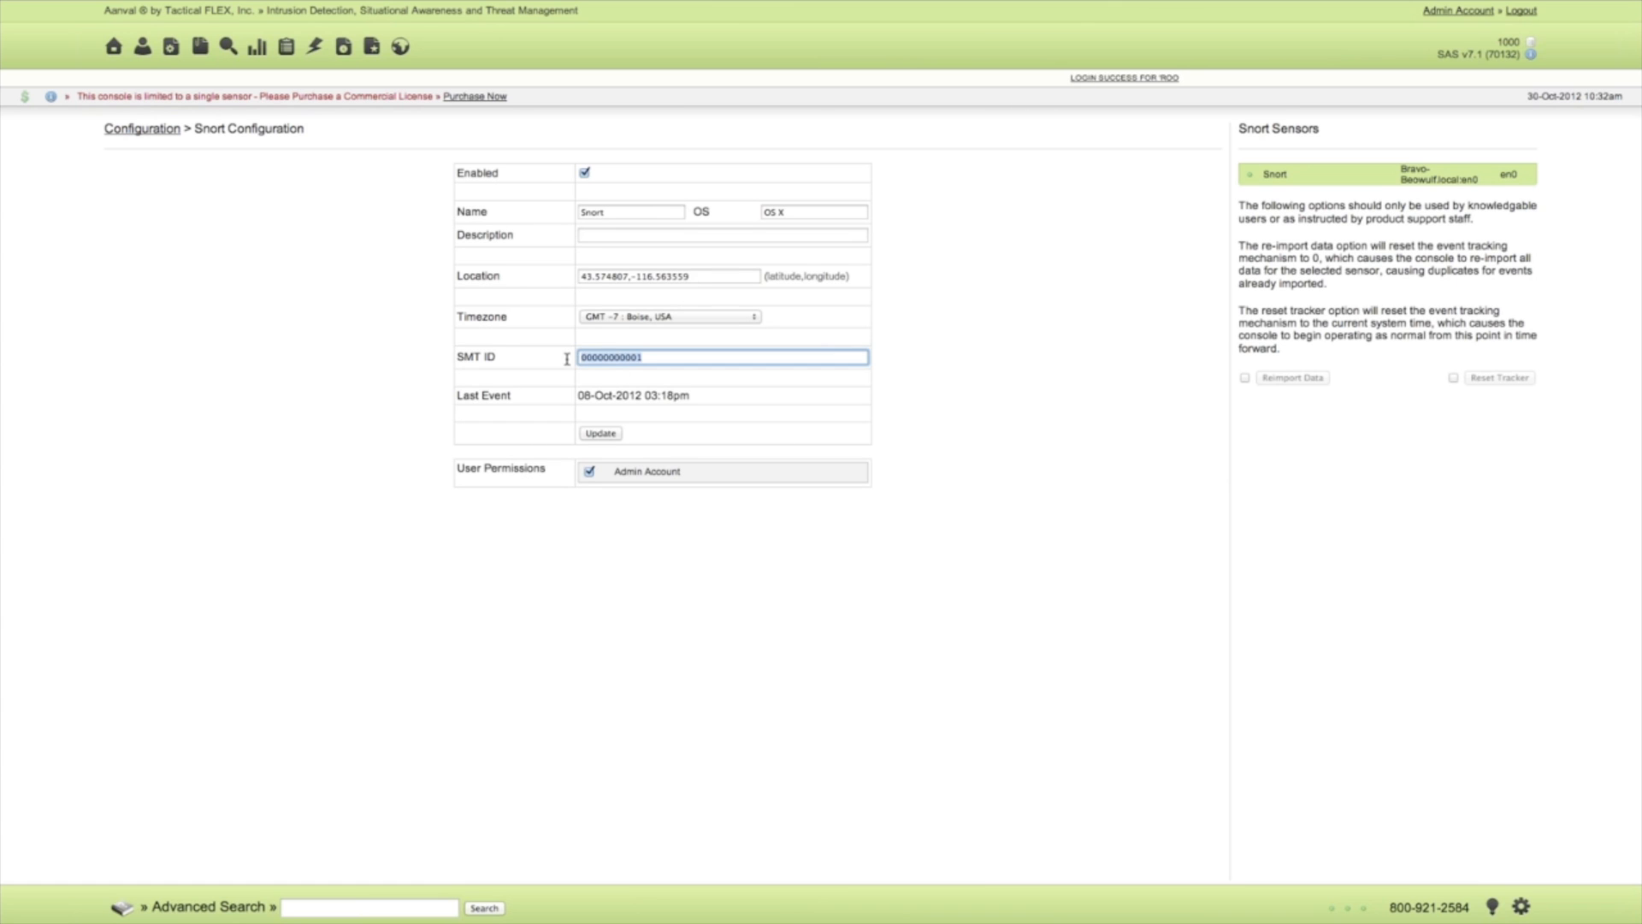
click(664, 358)
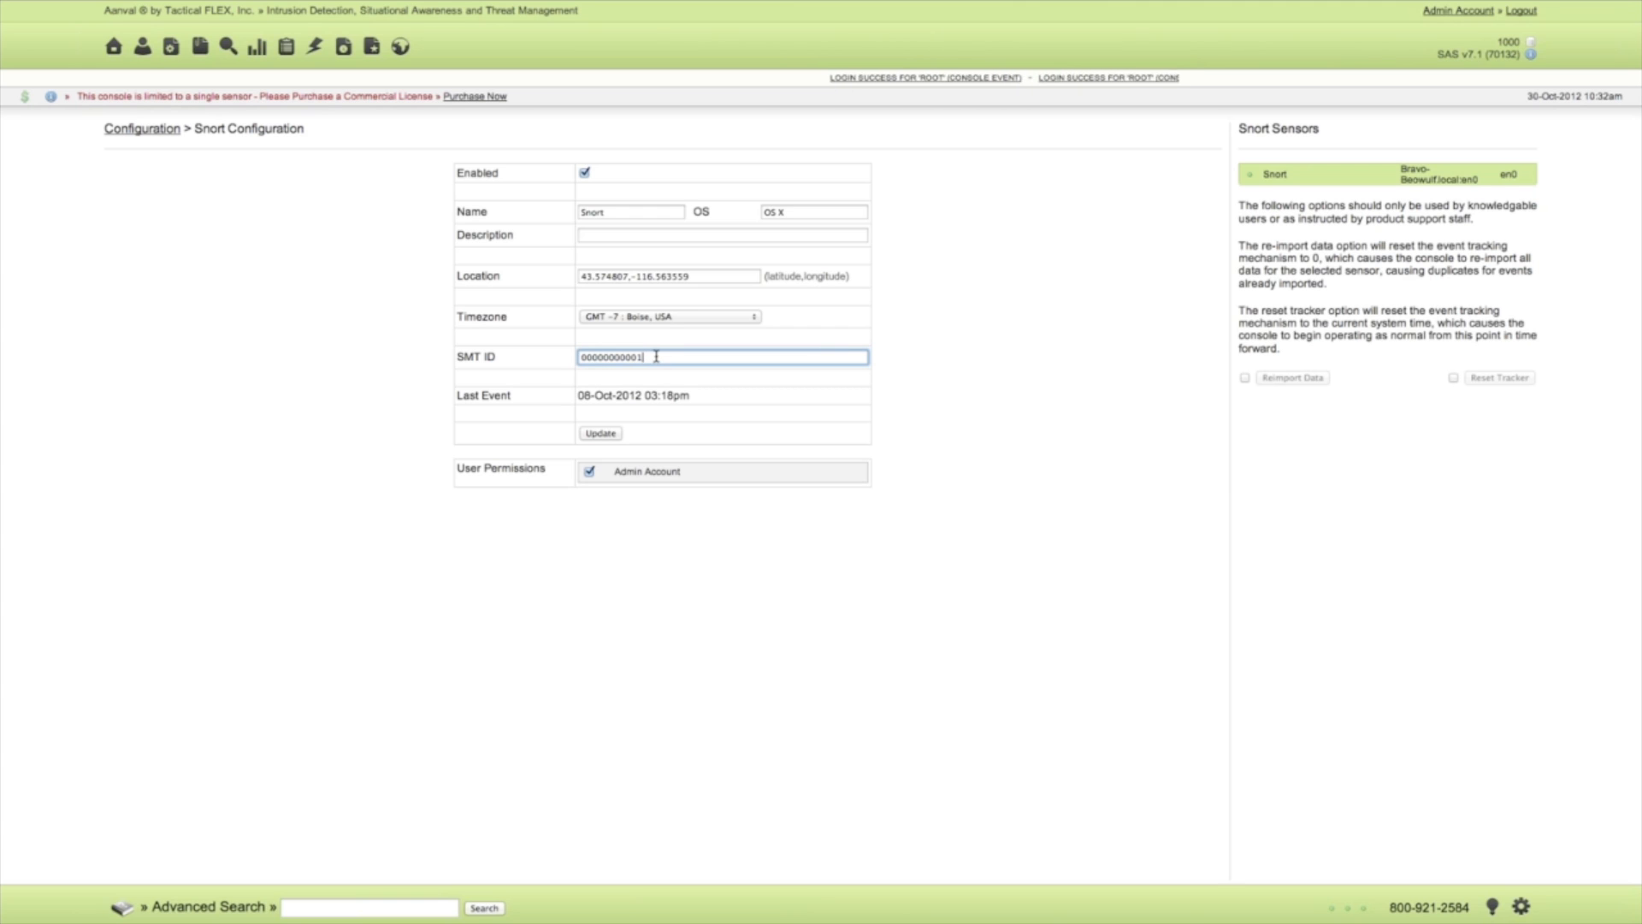
Check the last SMT status check and heartbeat times in the Snort module's Sensor Management.
click(160, 129)
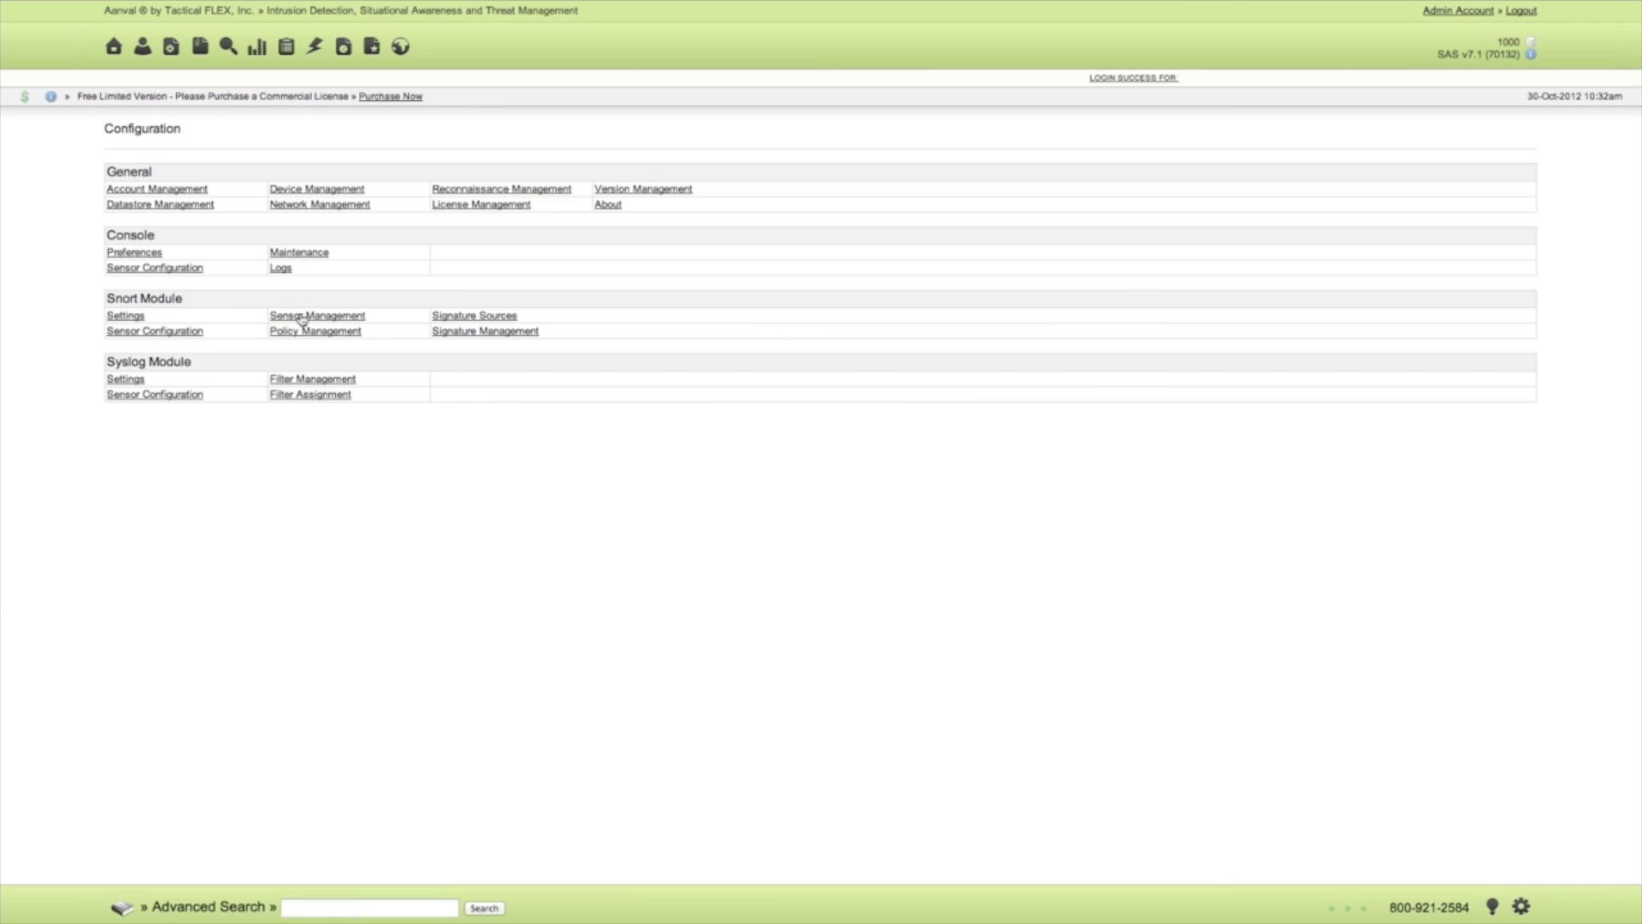
click(301, 316)
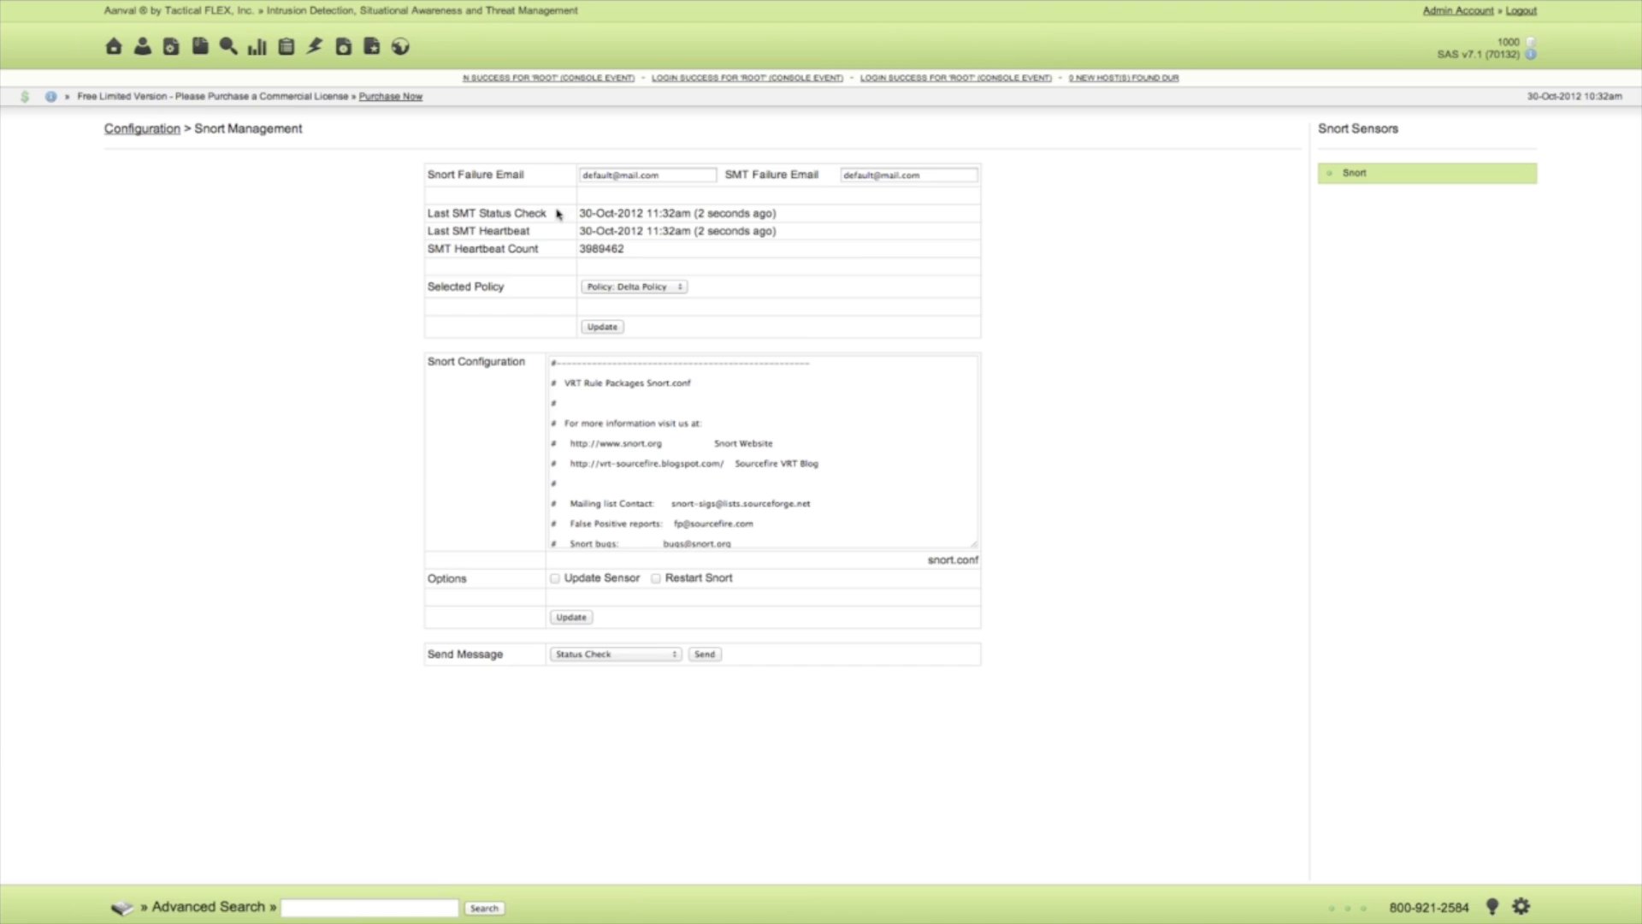
drag(580, 213, 722, 231)
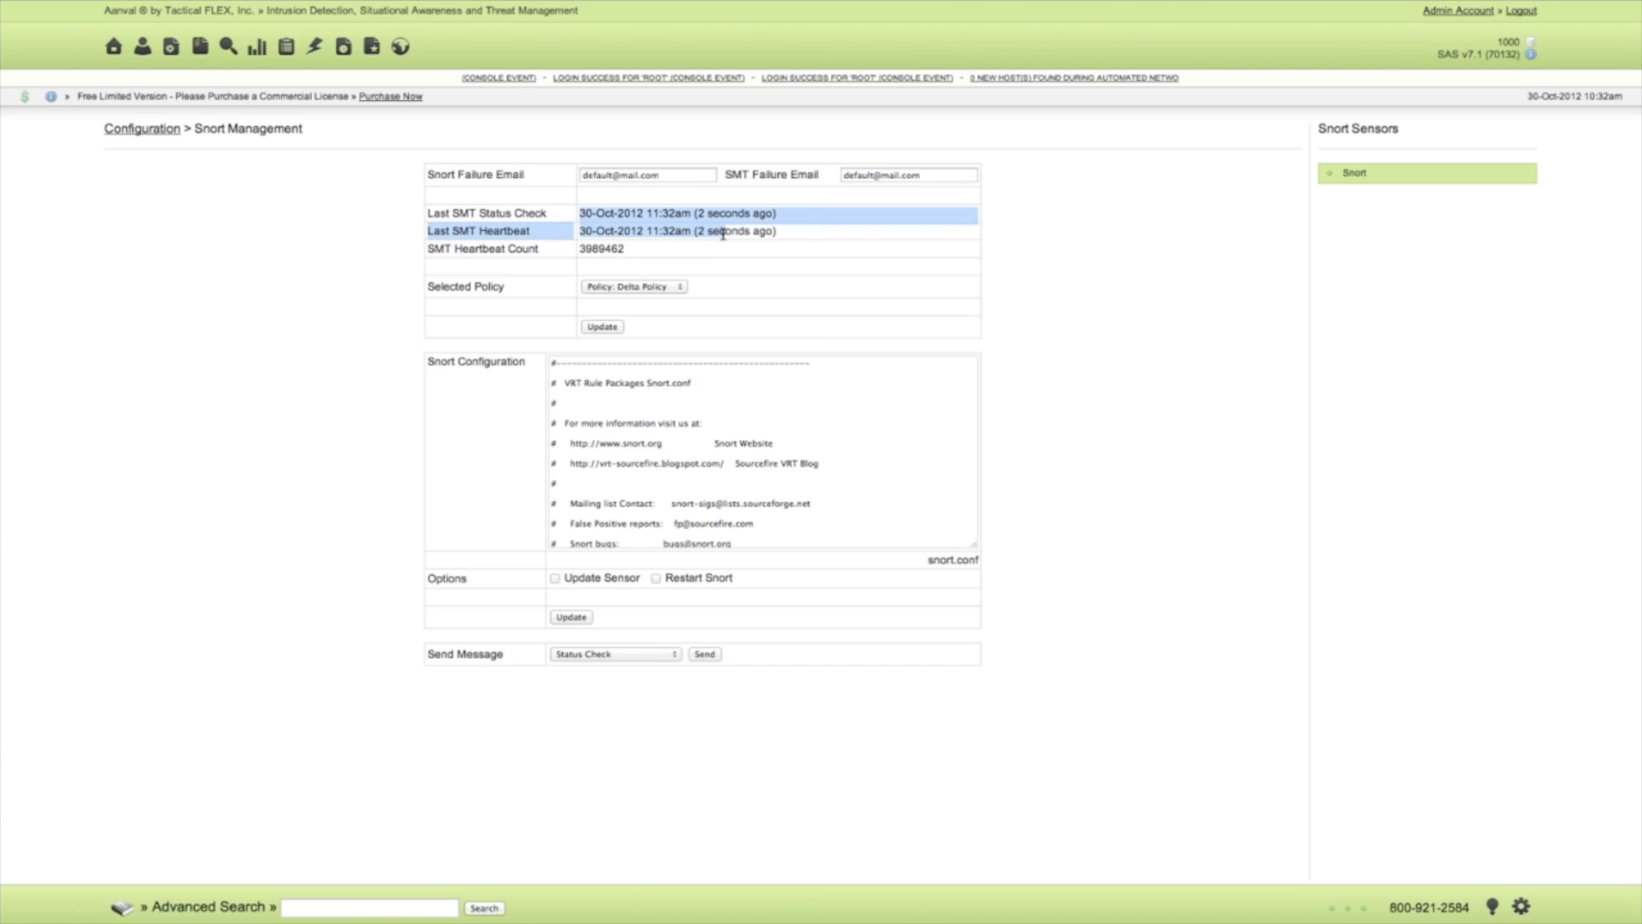
click(814, 233)
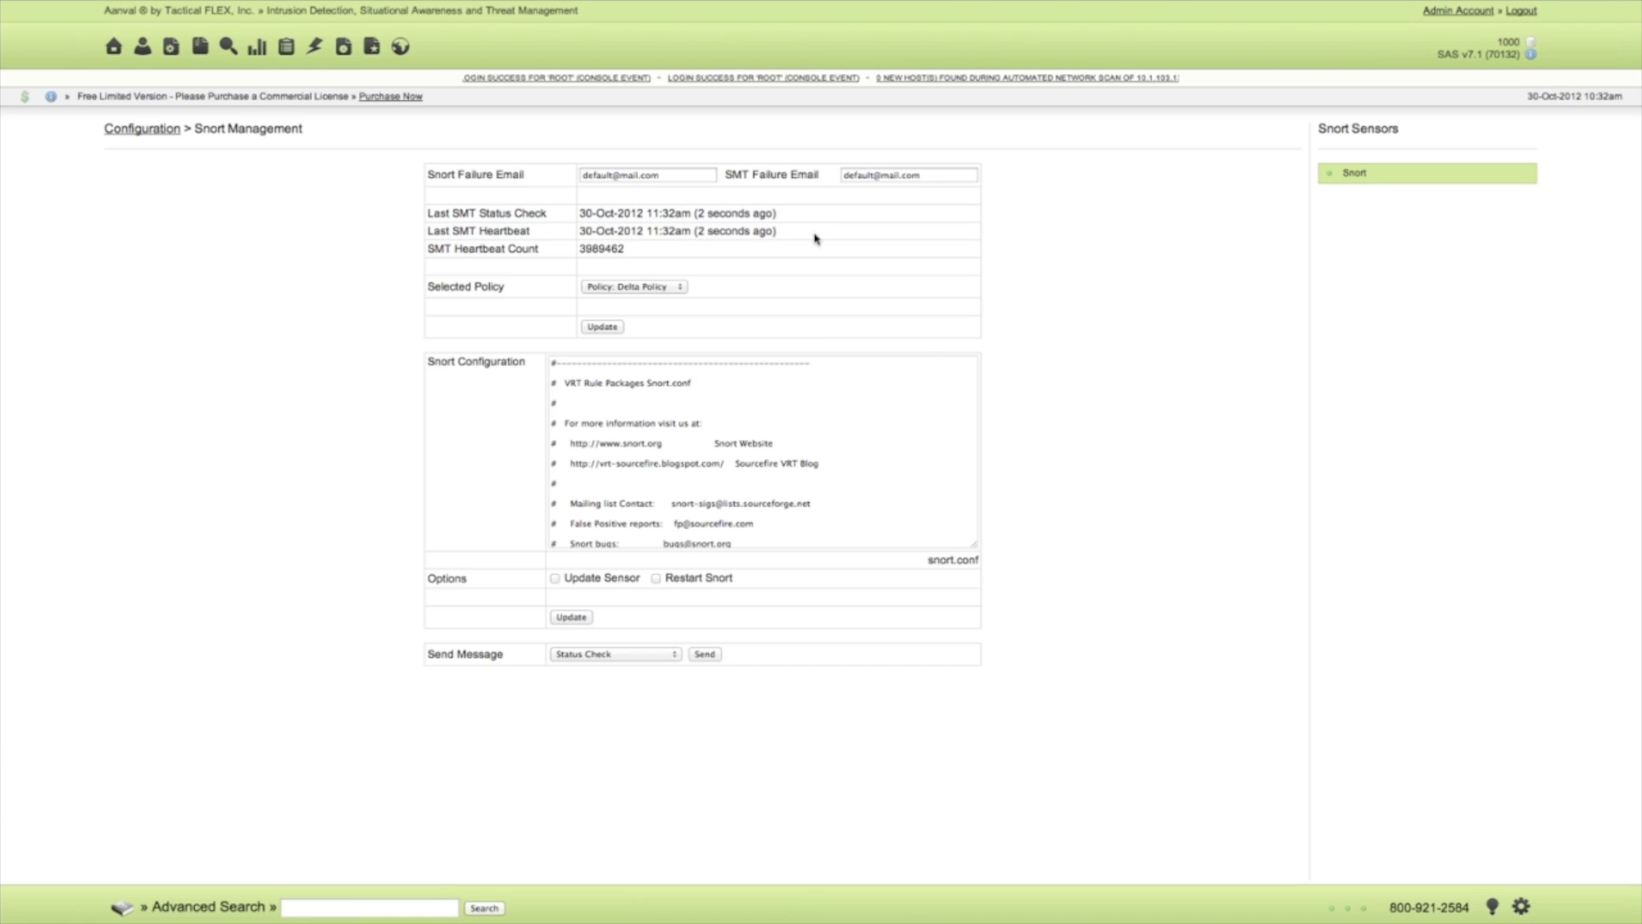
Review the policies available as the Snort sensor's Selected Policy.
click(650, 292)
click(706, 297)
double_click(706, 297)
click(707, 315)
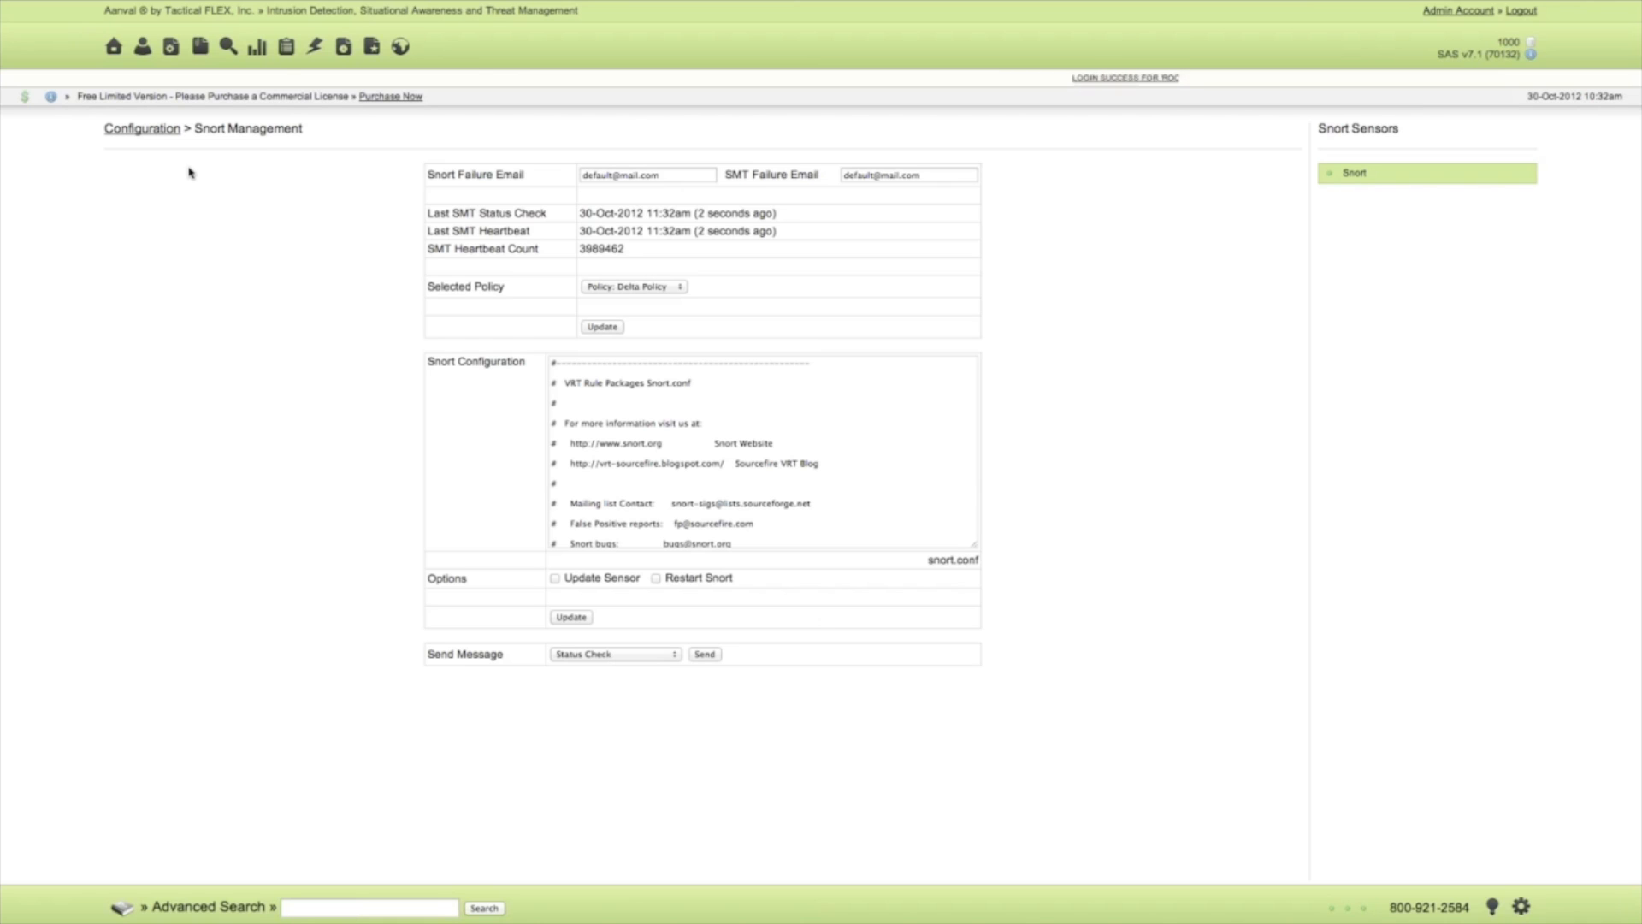
View the Snort module's signature sources, including the Snort Rules 2861 source details.
click(166, 130)
click(470, 319)
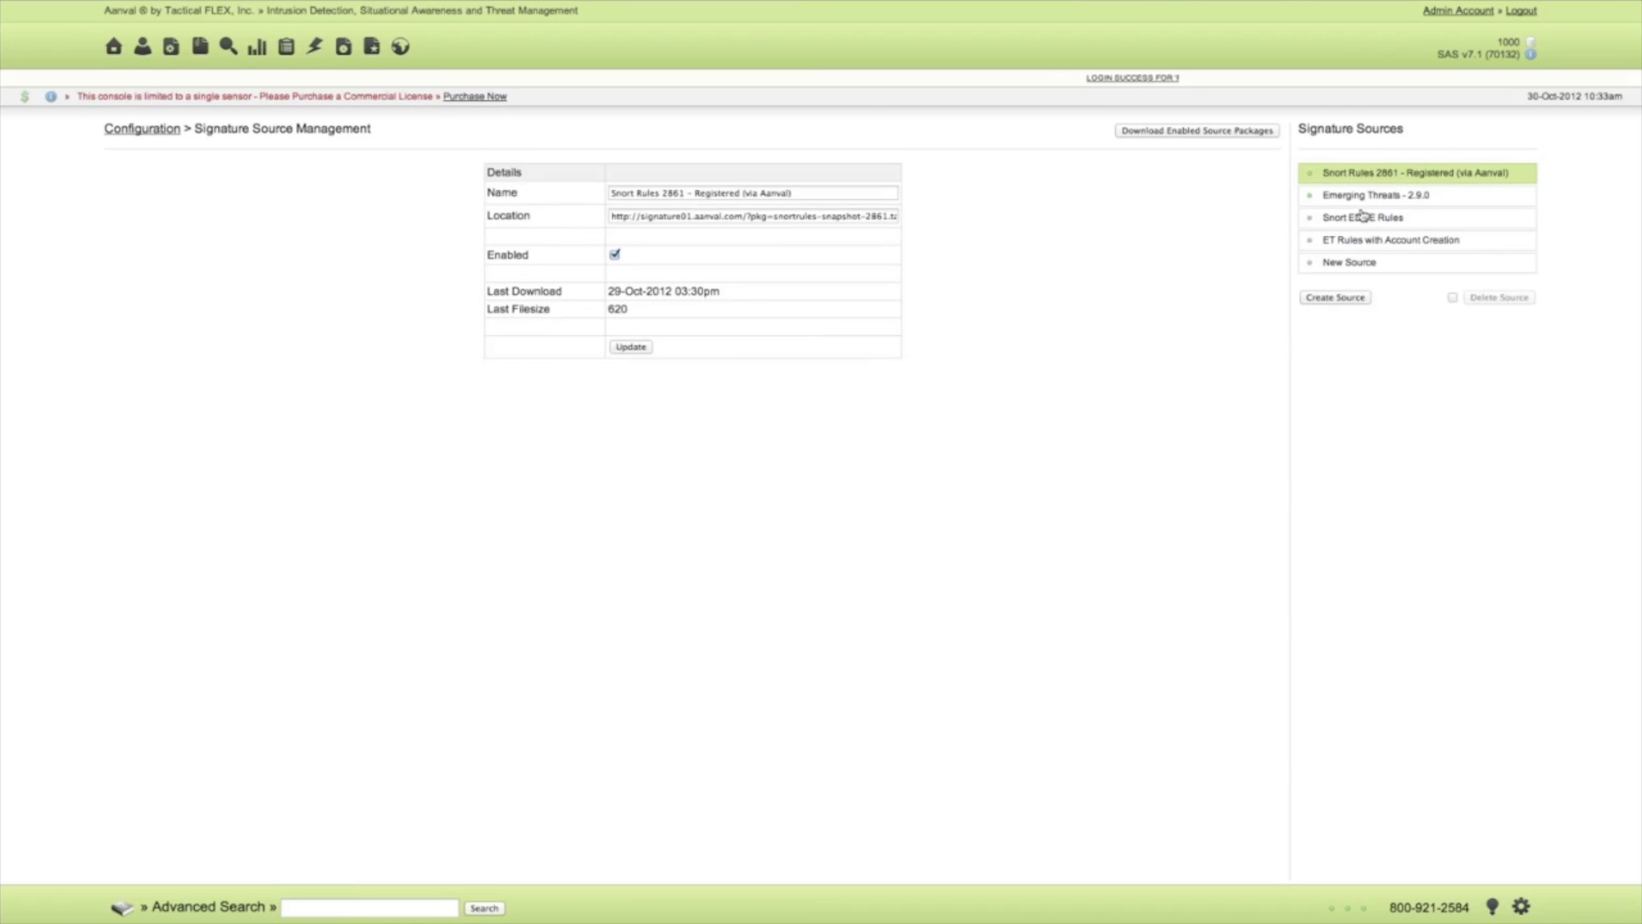
click(131, 129)
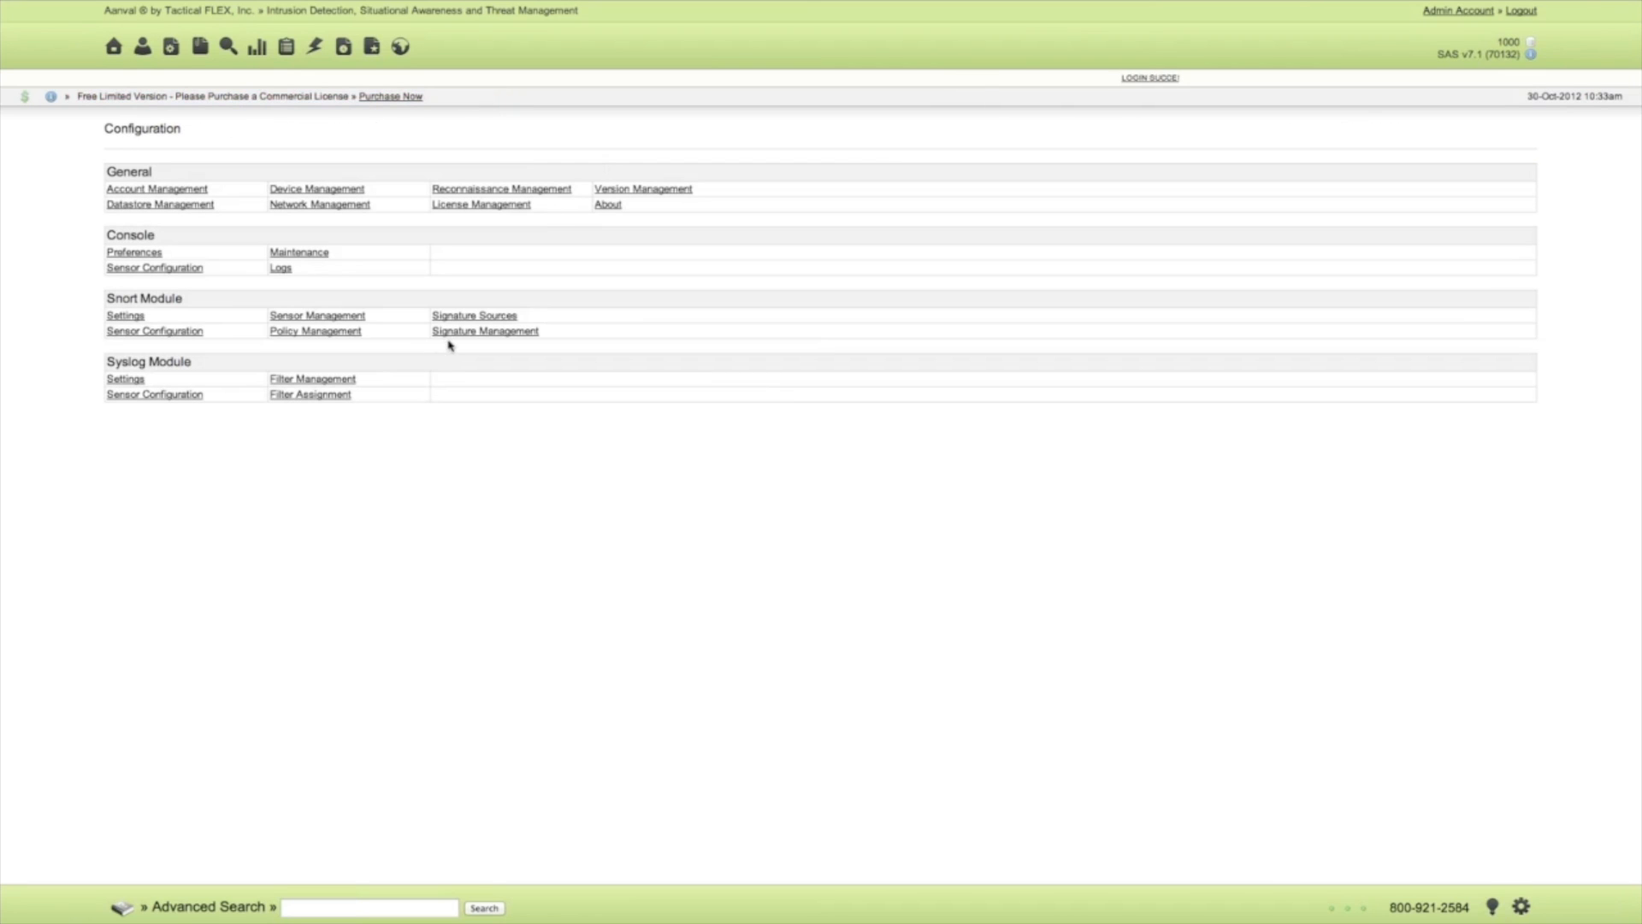
Show the Delta Policy's backdoor.rules signatures in Signature Management and look over the category list.
click(451, 334)
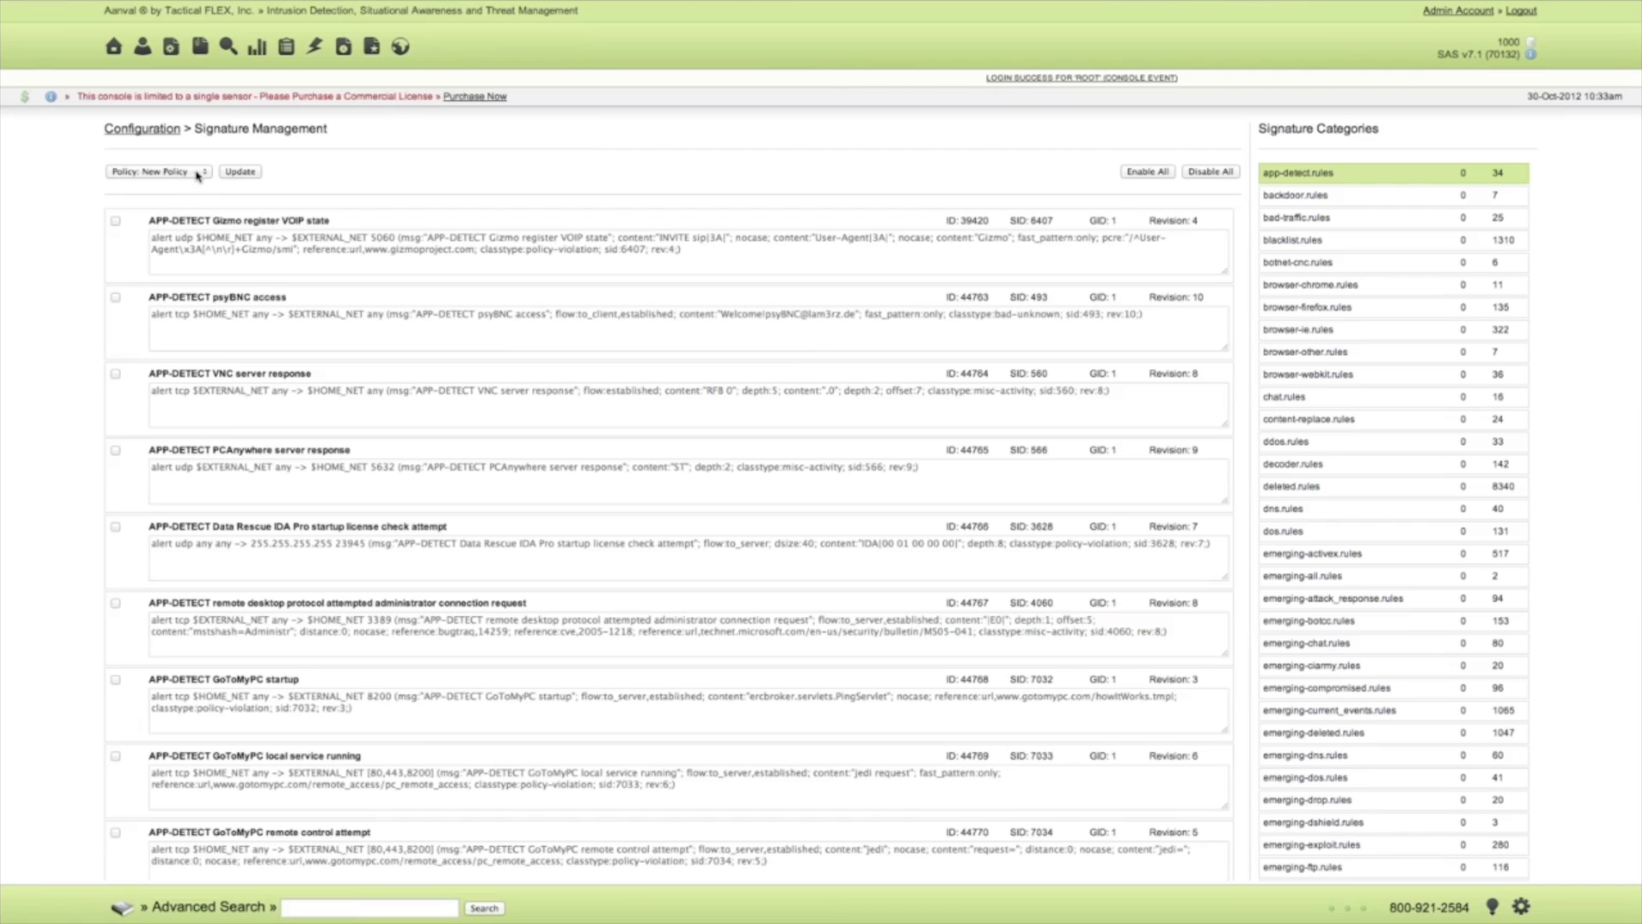
click(196, 173)
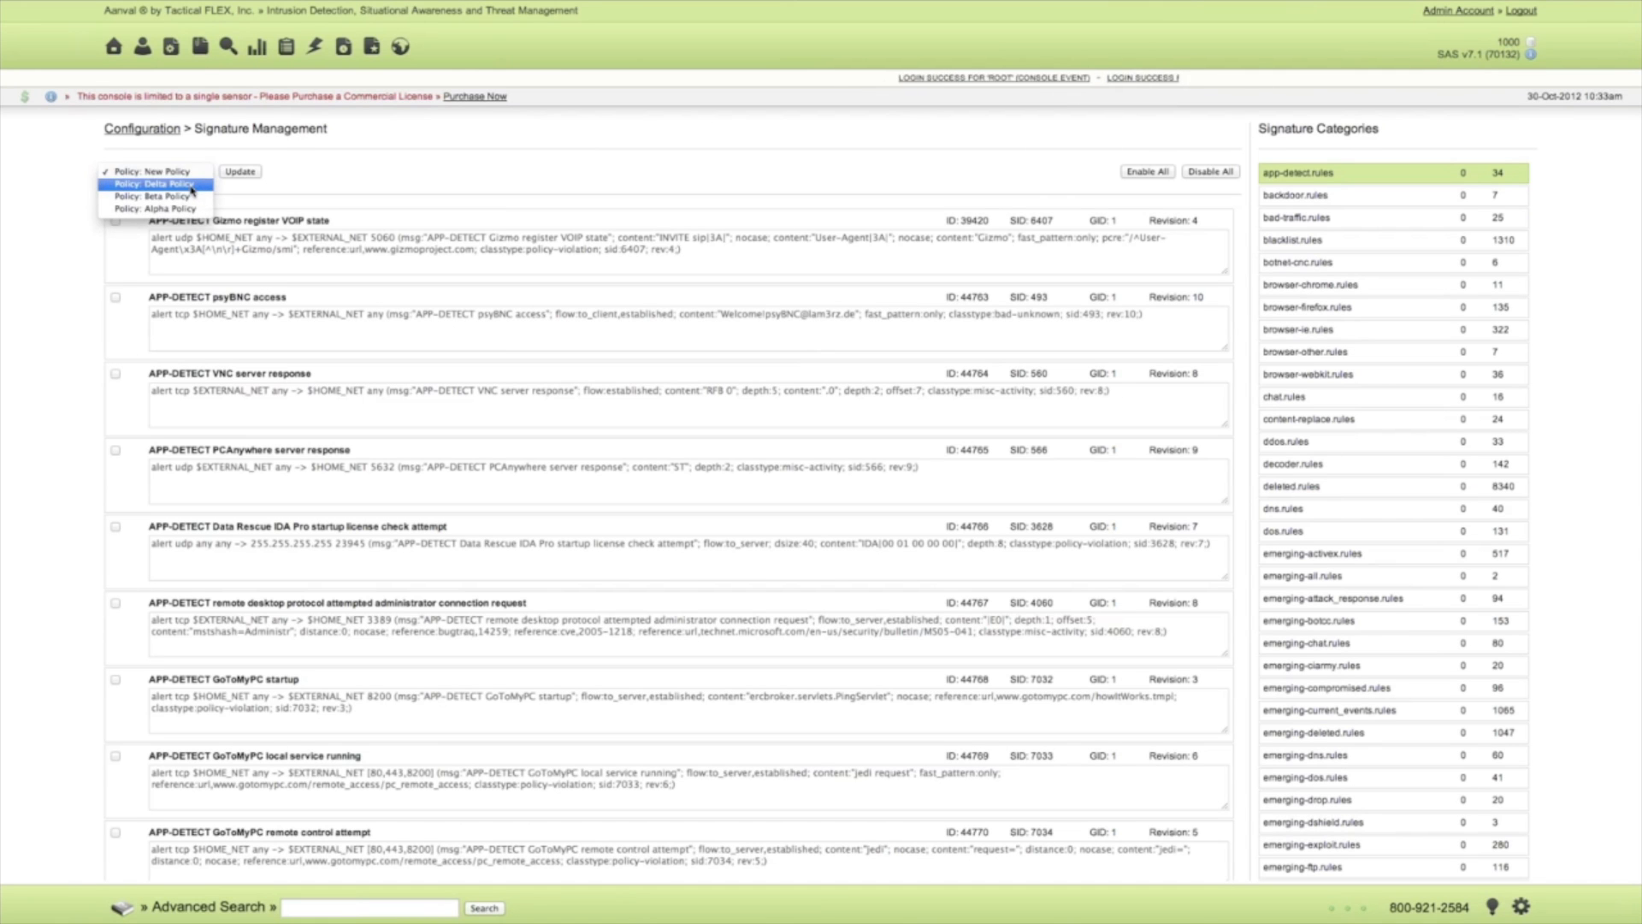
click(191, 186)
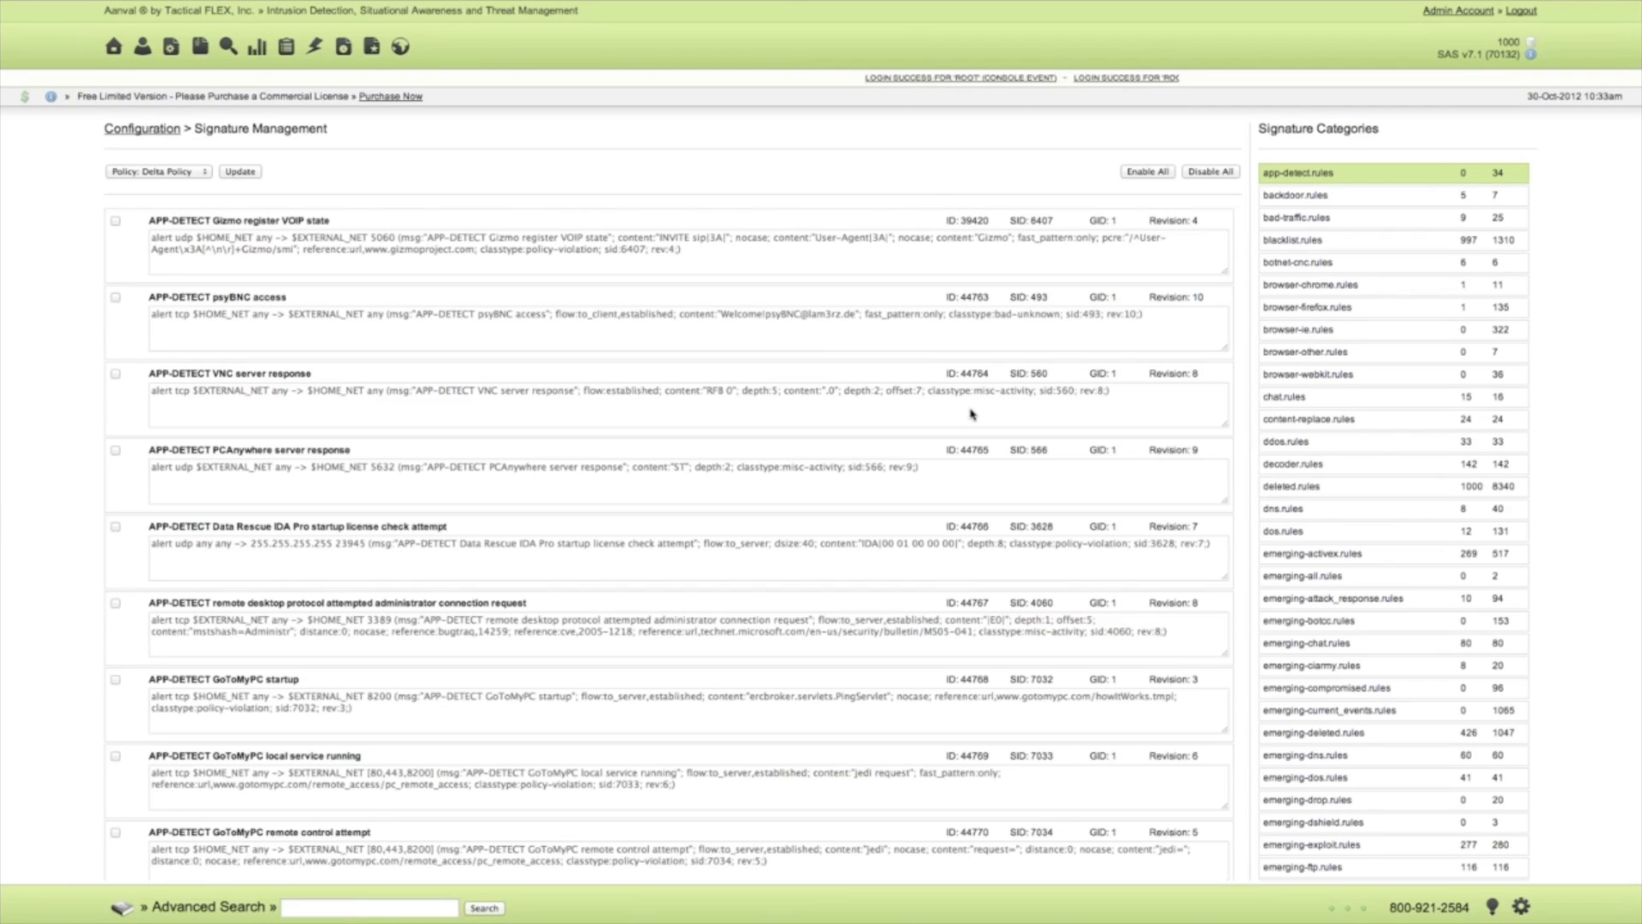
click(1296, 196)
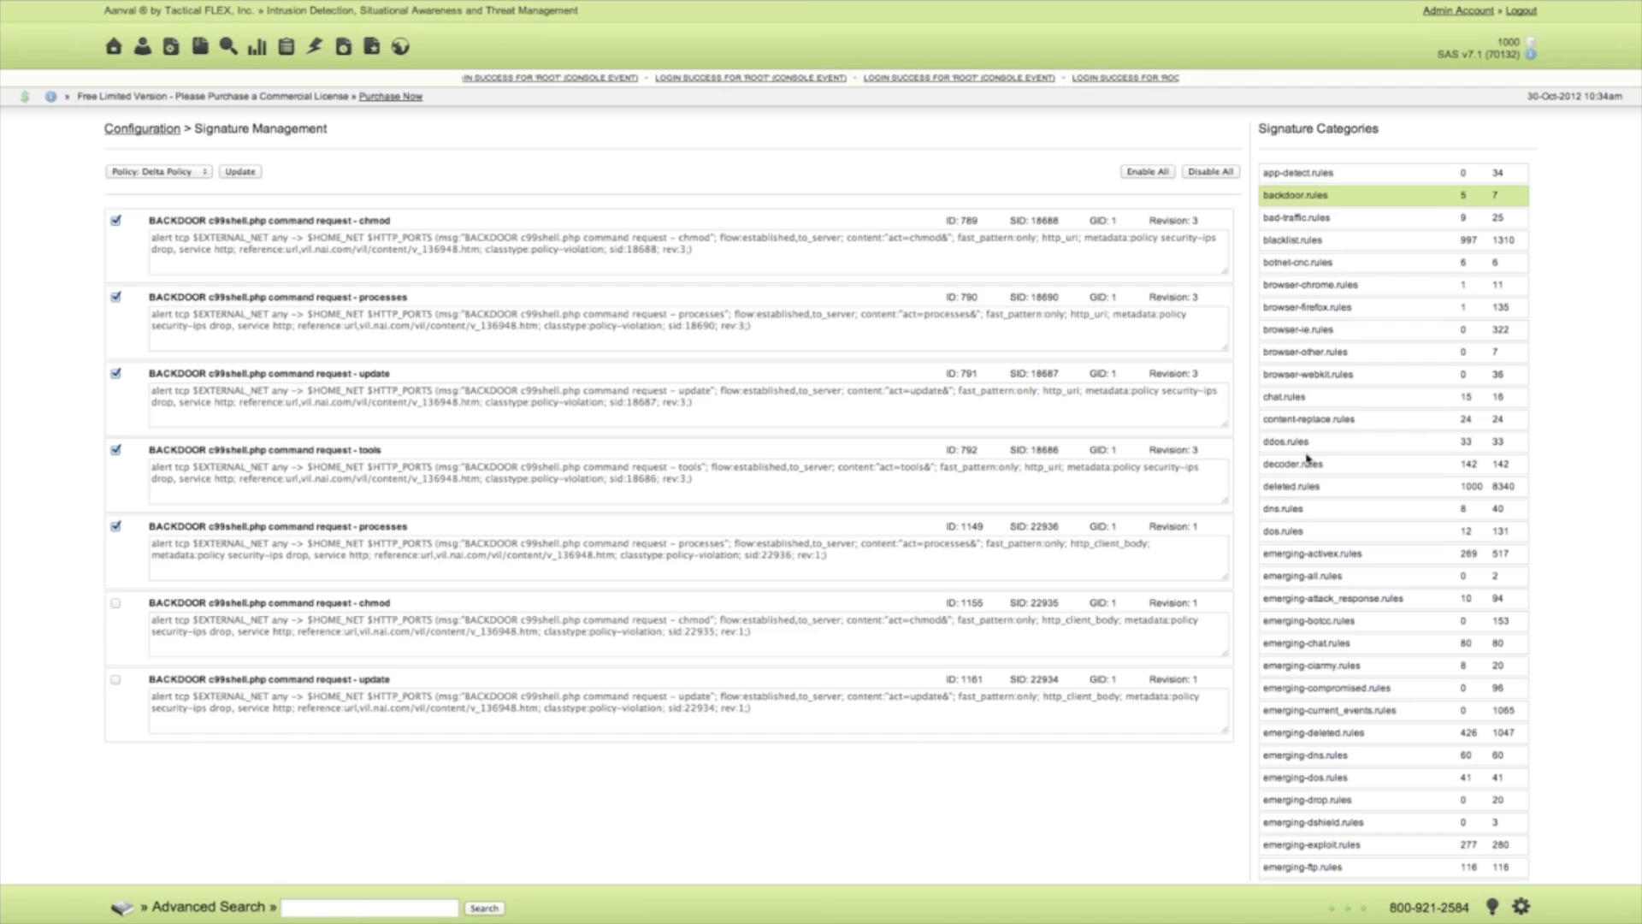
scroll(1306, 471, down, 2)
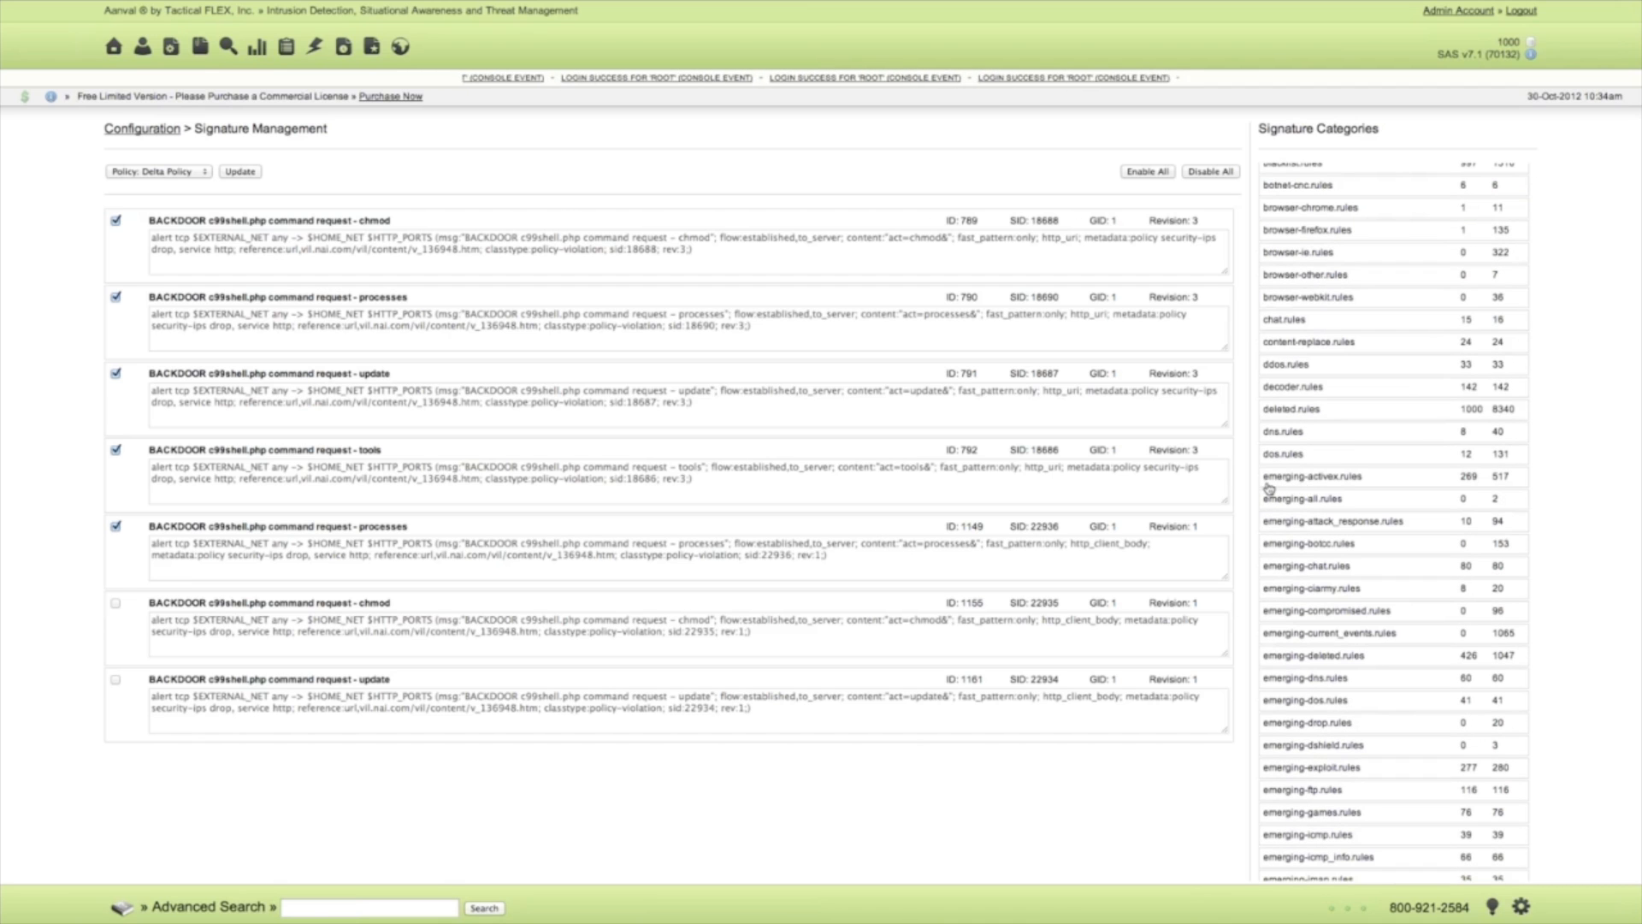
scroll(1304, 488, up, 2)
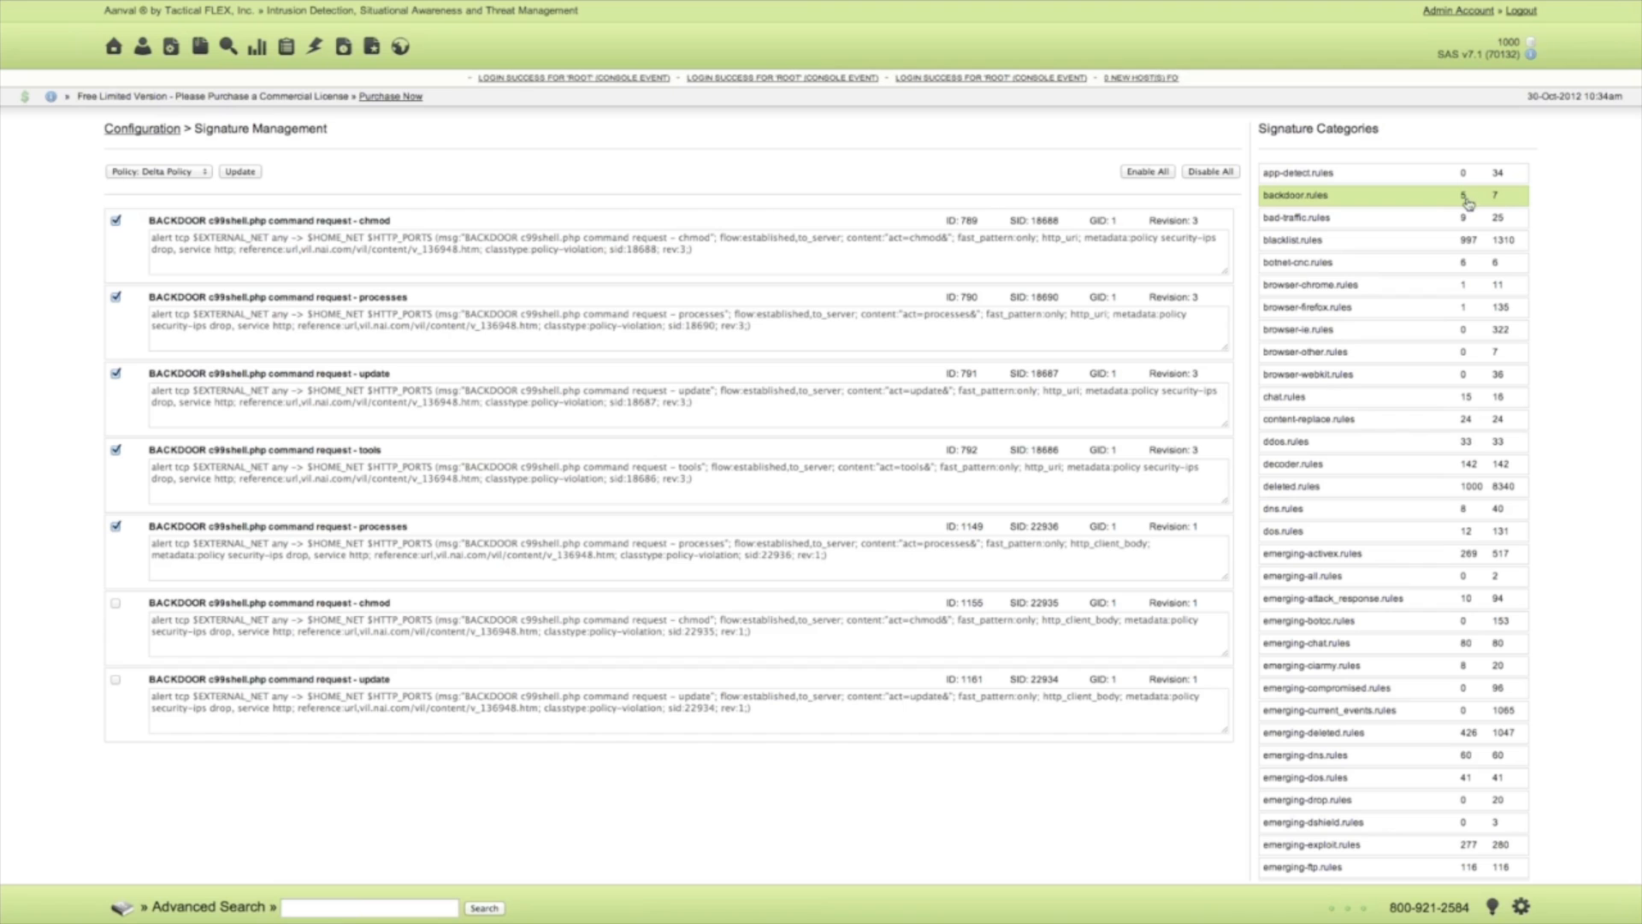
Enable the backdoor.rules chmod signature (SID 22935) and update signature (SID 22934), and save them to the Delta Policy.
click(115, 603)
click(116, 679)
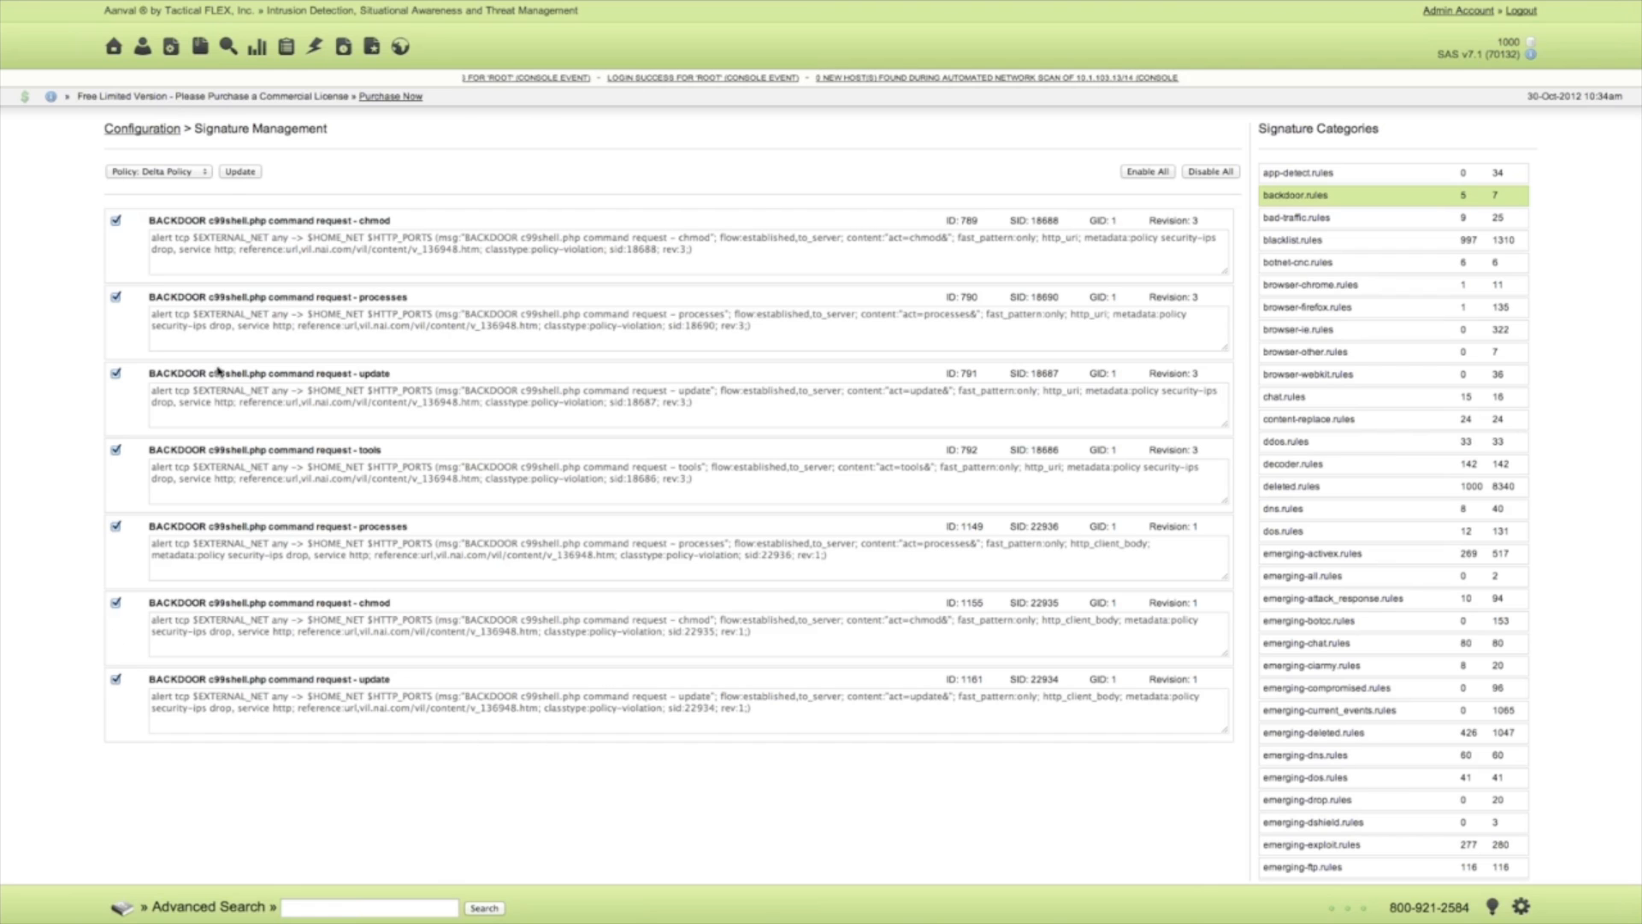
click(240, 172)
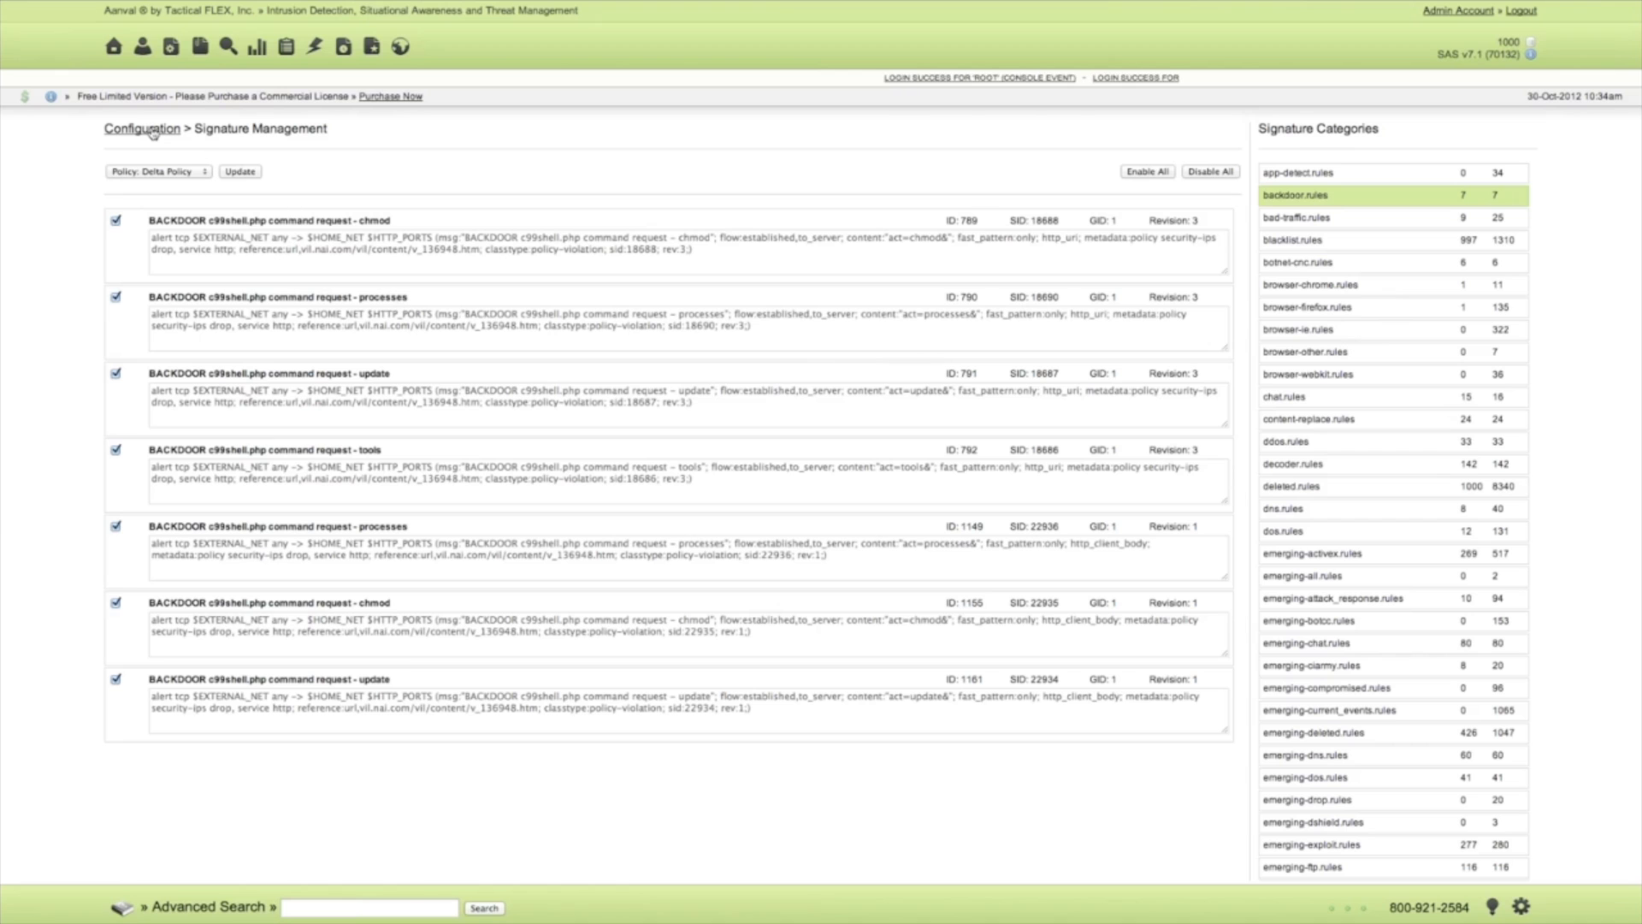
Send the Send Snort Rules message to the Snort sensor from Sensor Management.
click(154, 131)
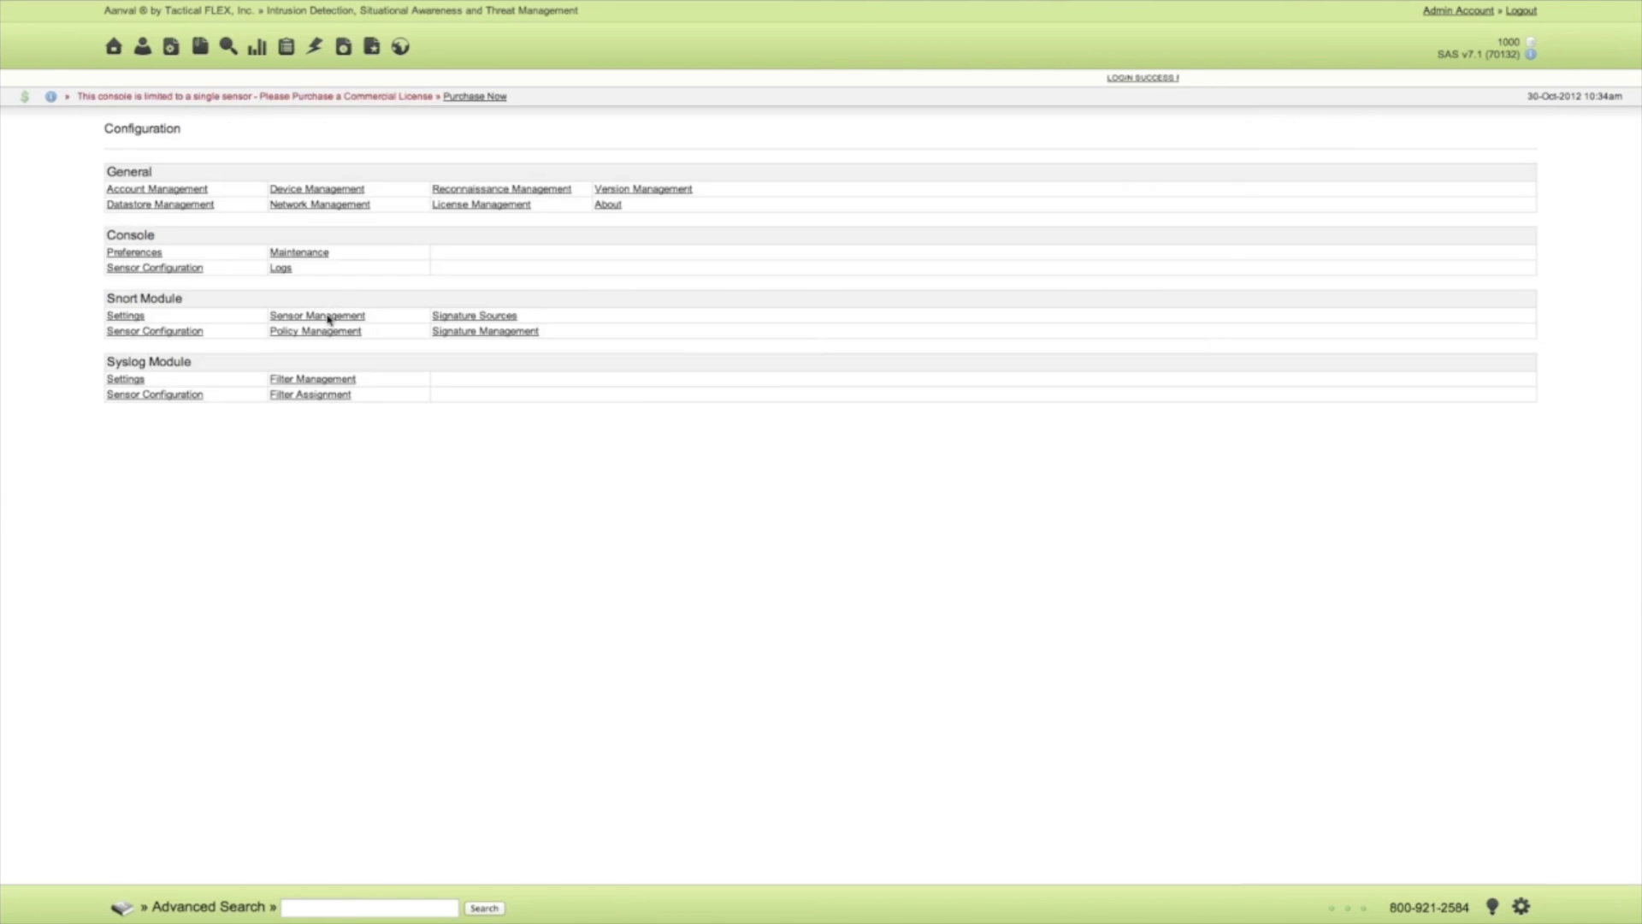
click(323, 316)
click(617, 654)
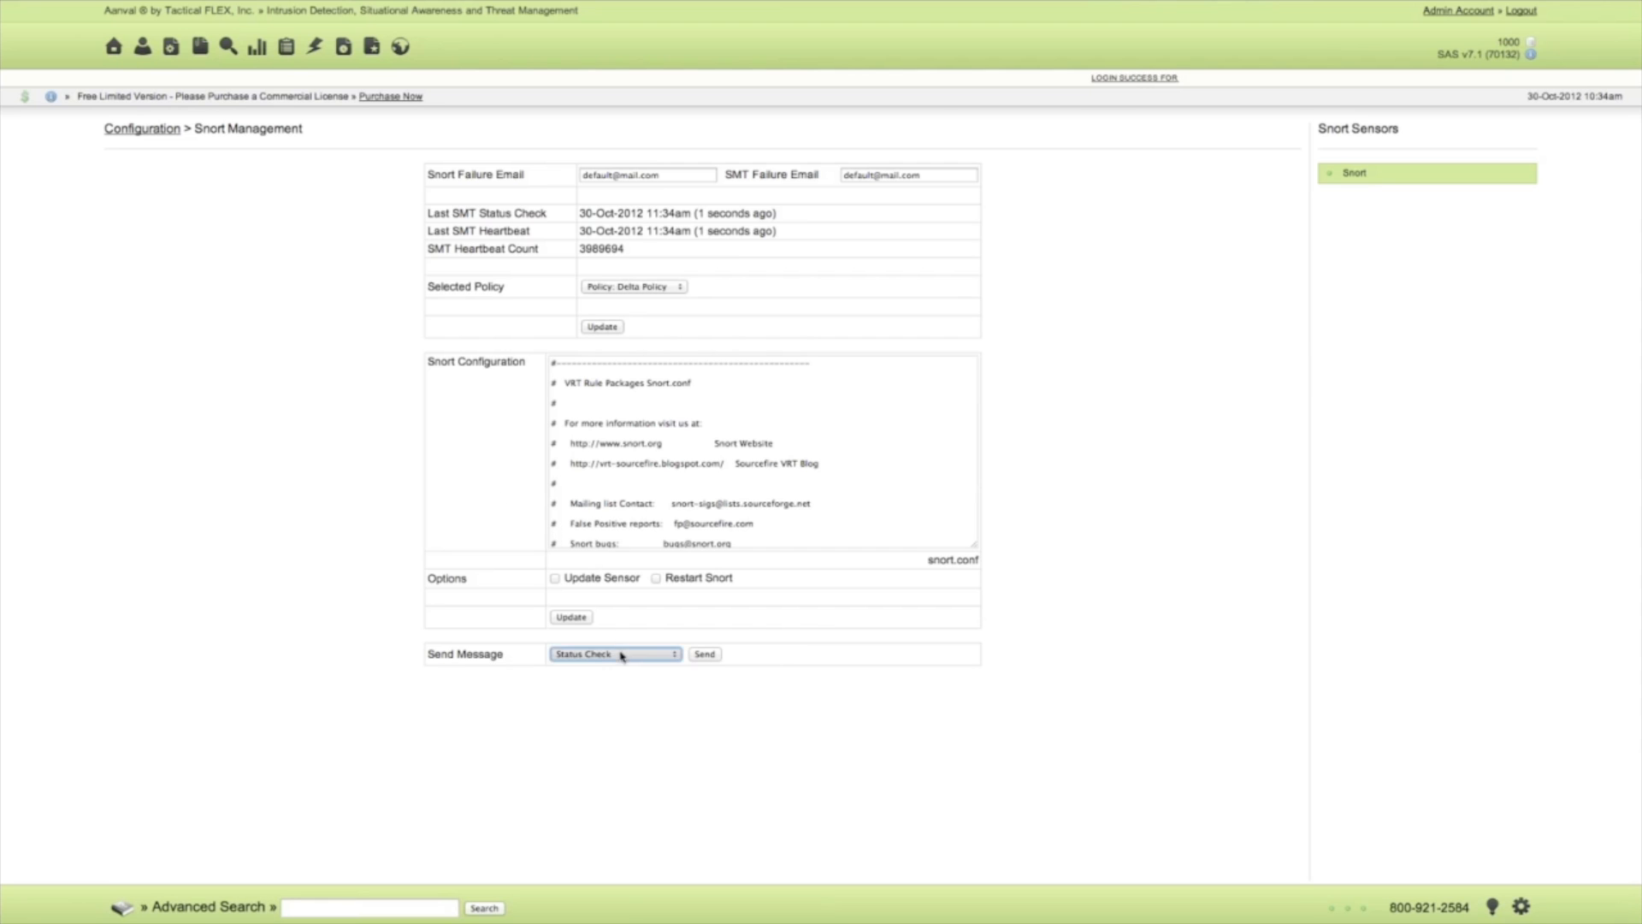
click(618, 752)
click(703, 655)
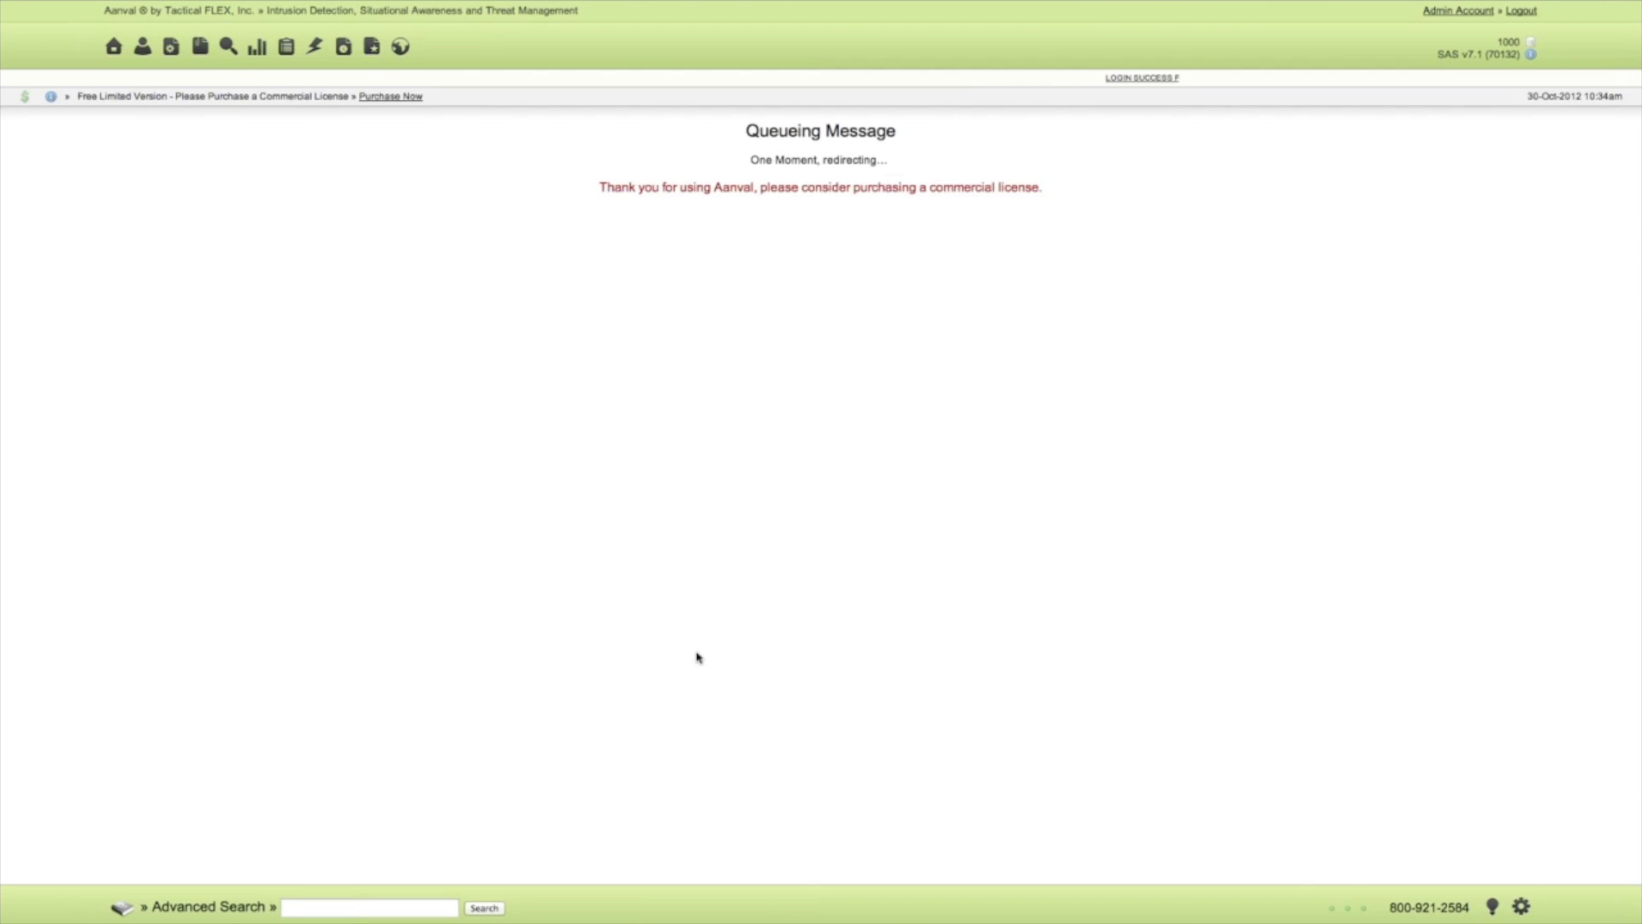
Send the Send Snort Configuration message to the Snort sensor.
click(643, 654)
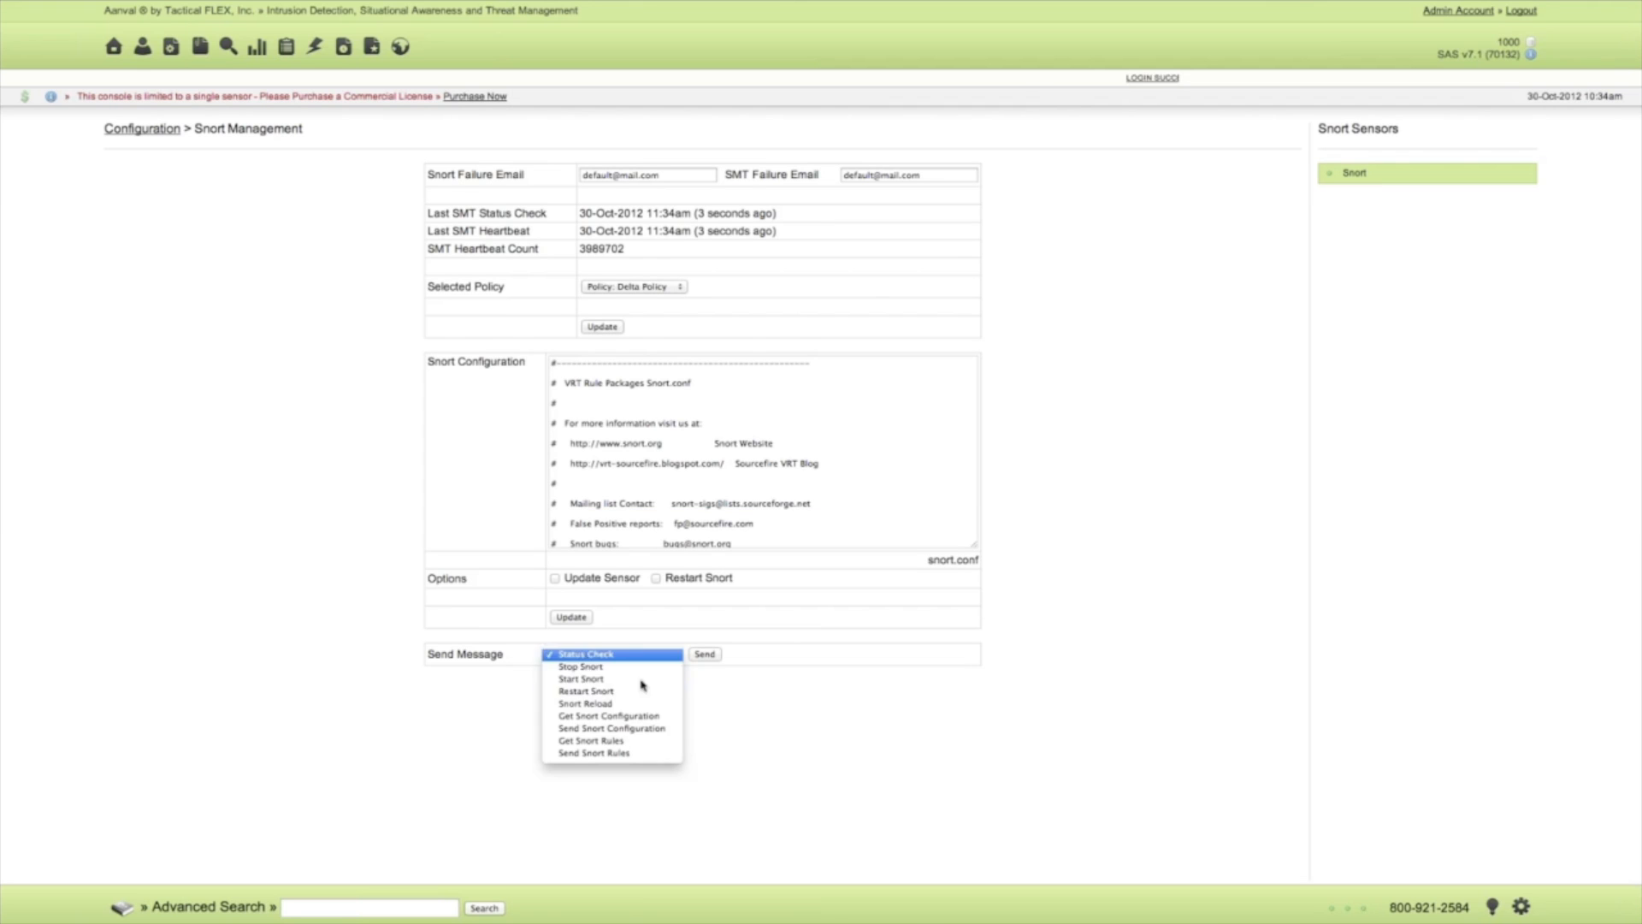
click(641, 727)
click(704, 654)
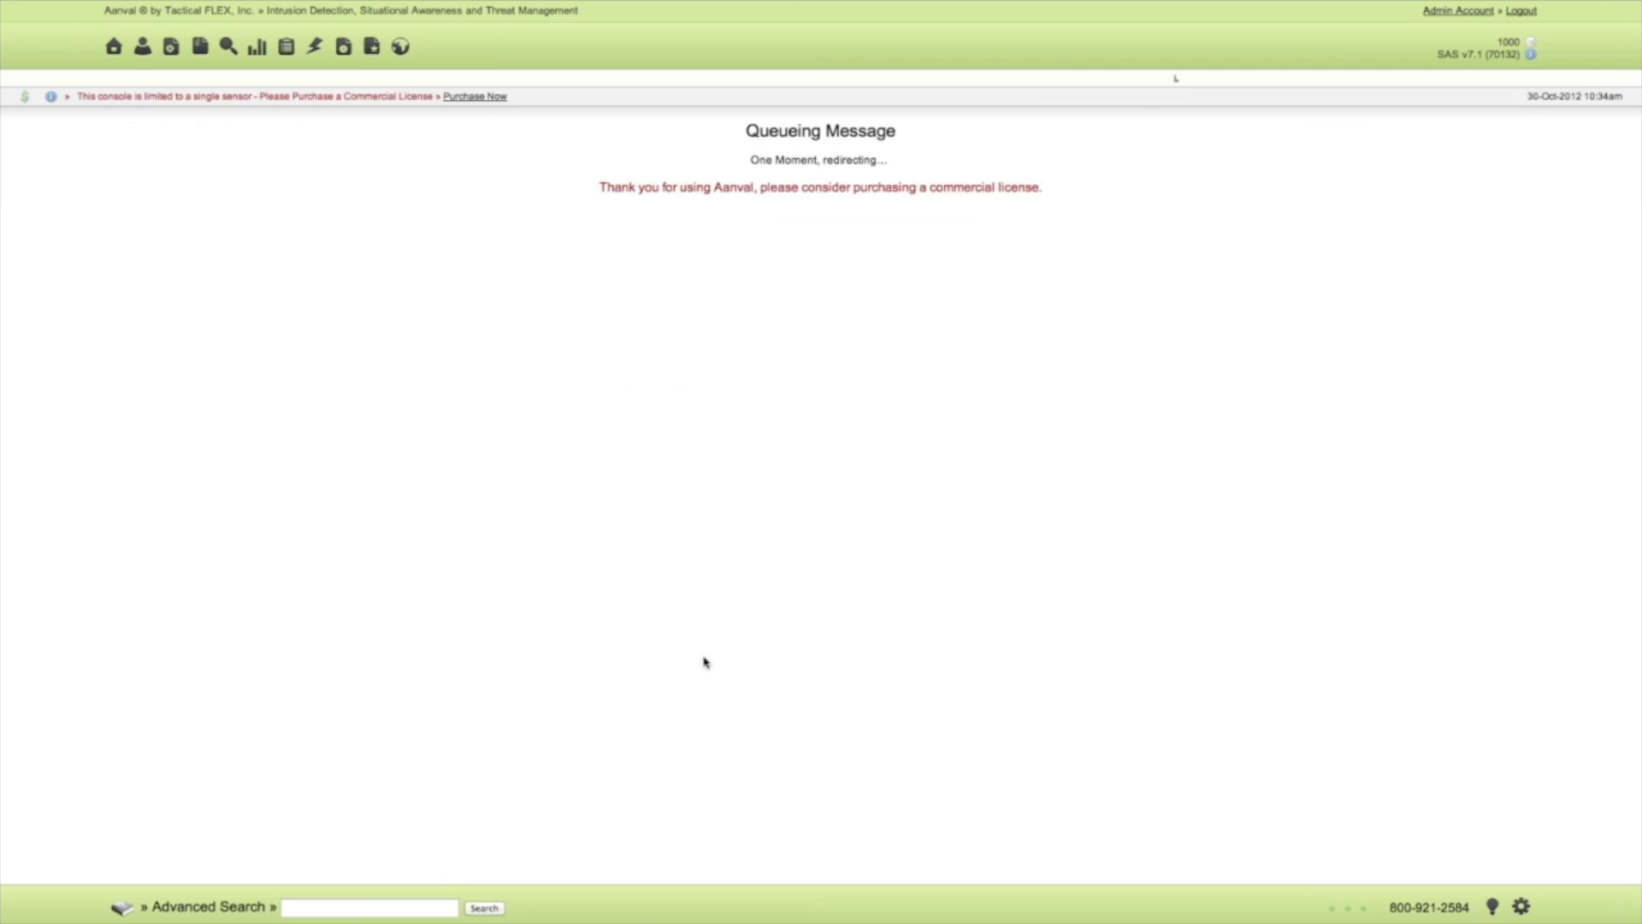
Send the Restart Snort message to the Snort sensor.
click(651, 654)
click(642, 680)
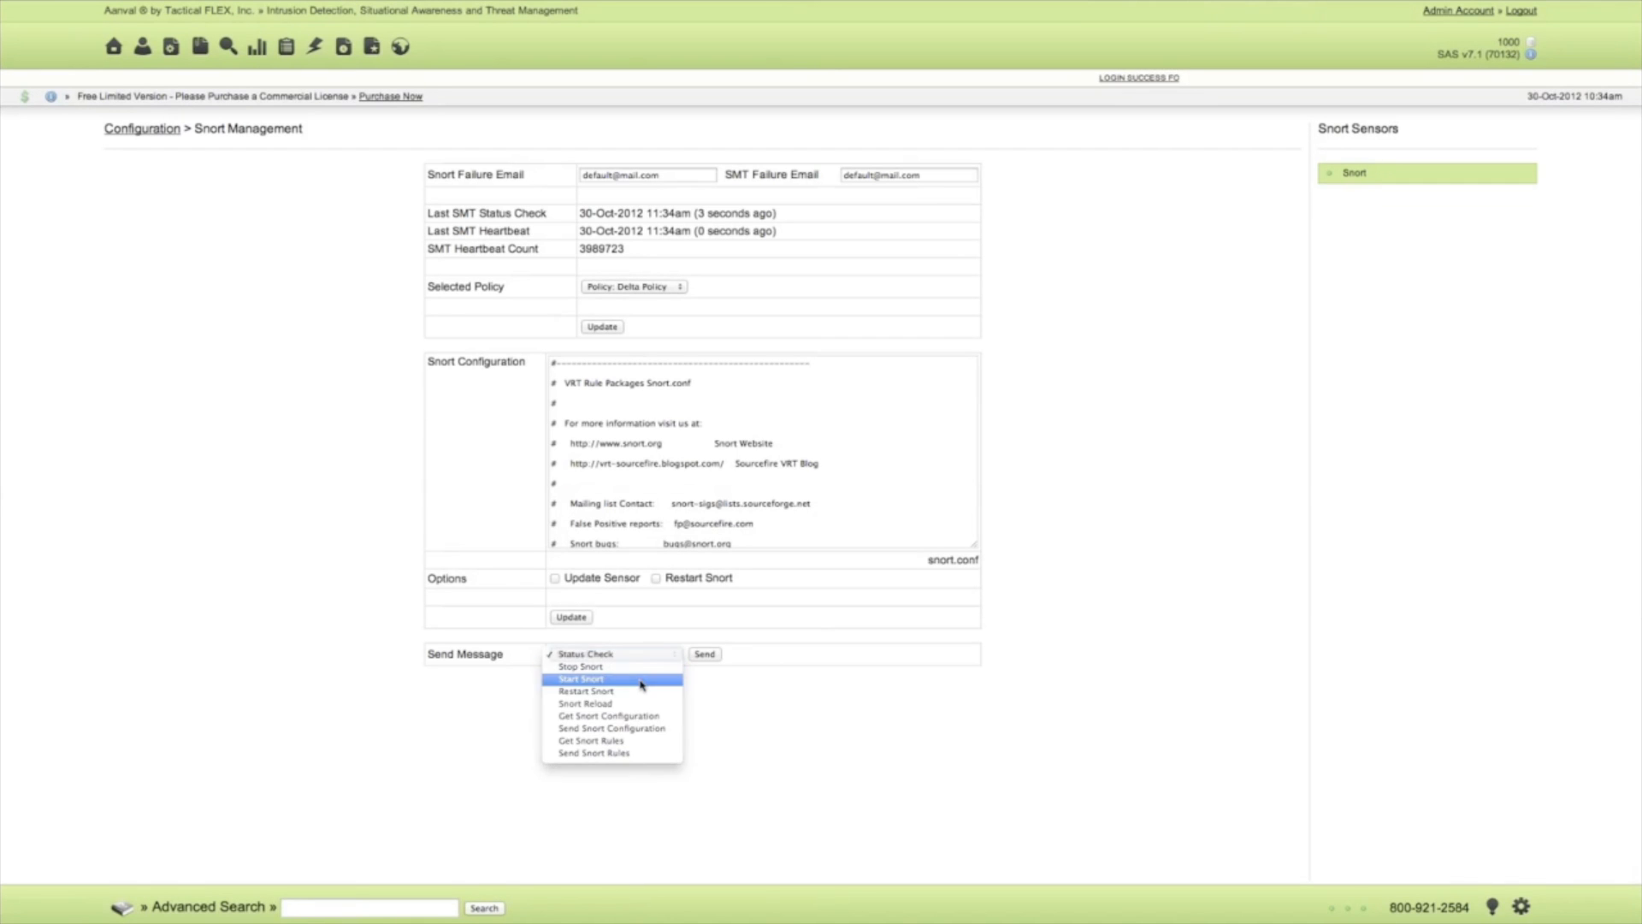
click(631, 655)
click(630, 667)
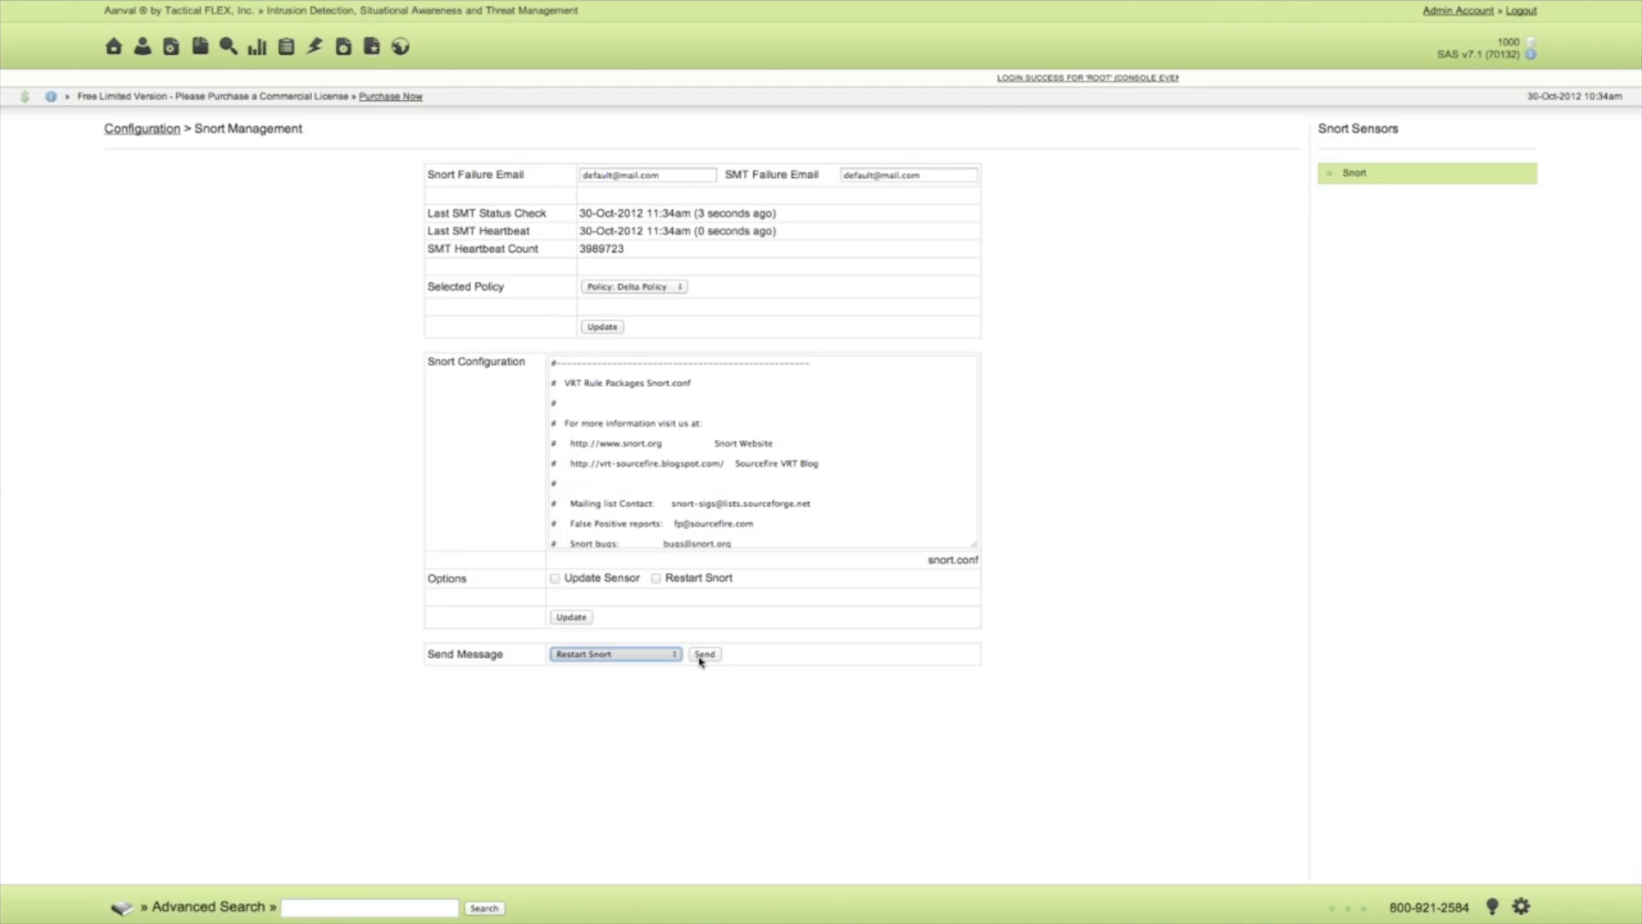
click(702, 655)
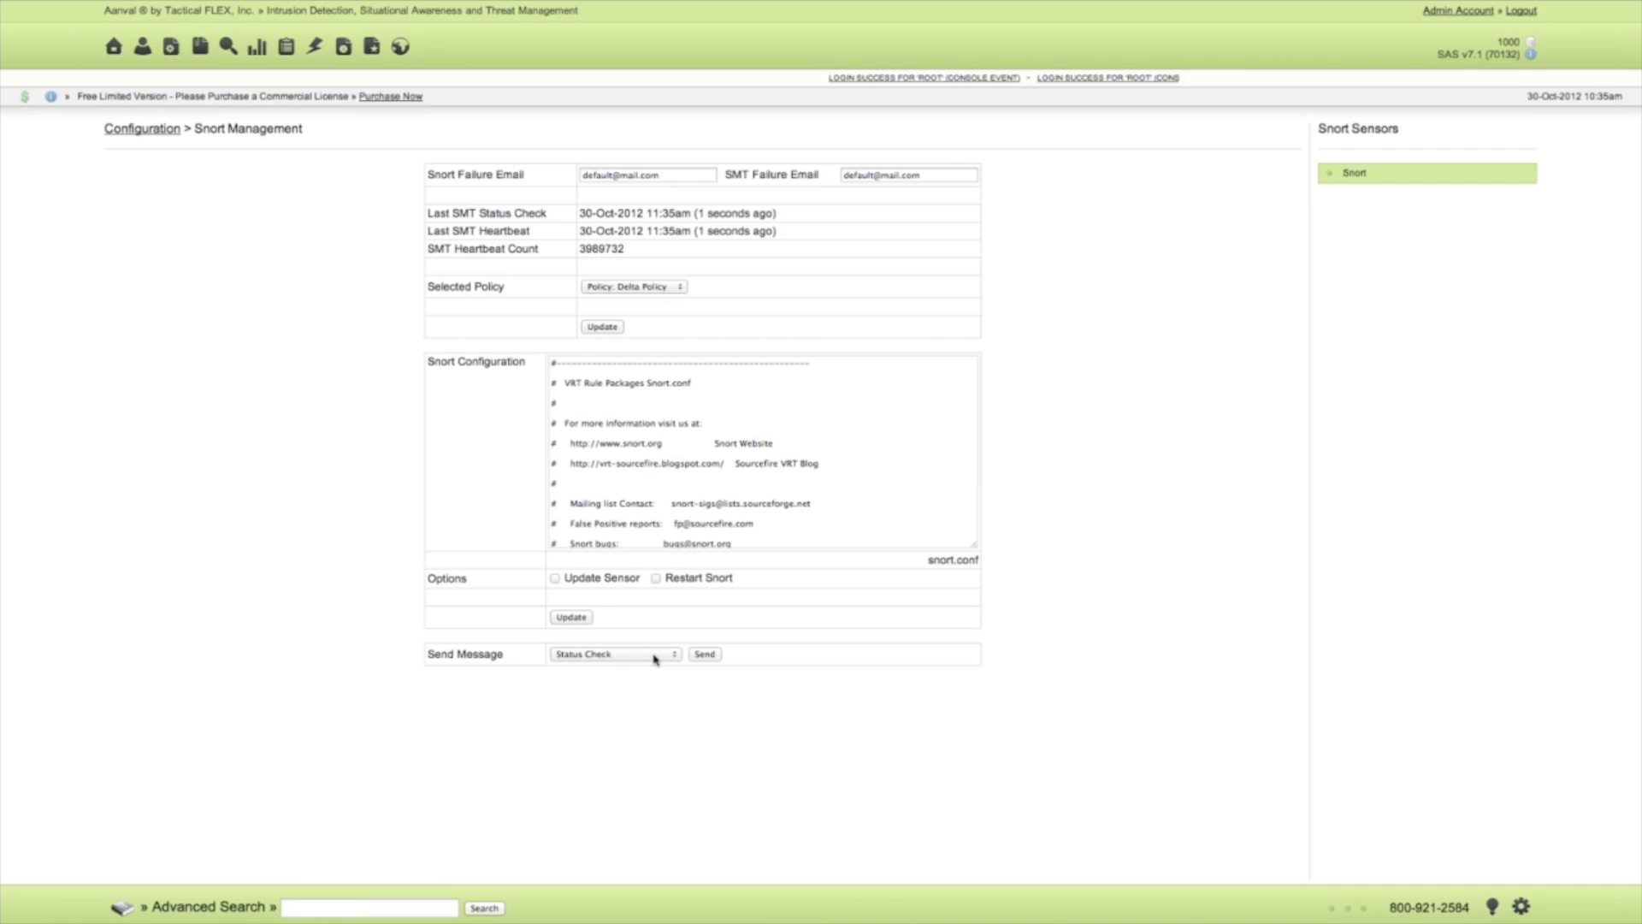
Review the remaining messages that can be sent to the Snort sensor and return to the Configuration overview.
click(654, 659)
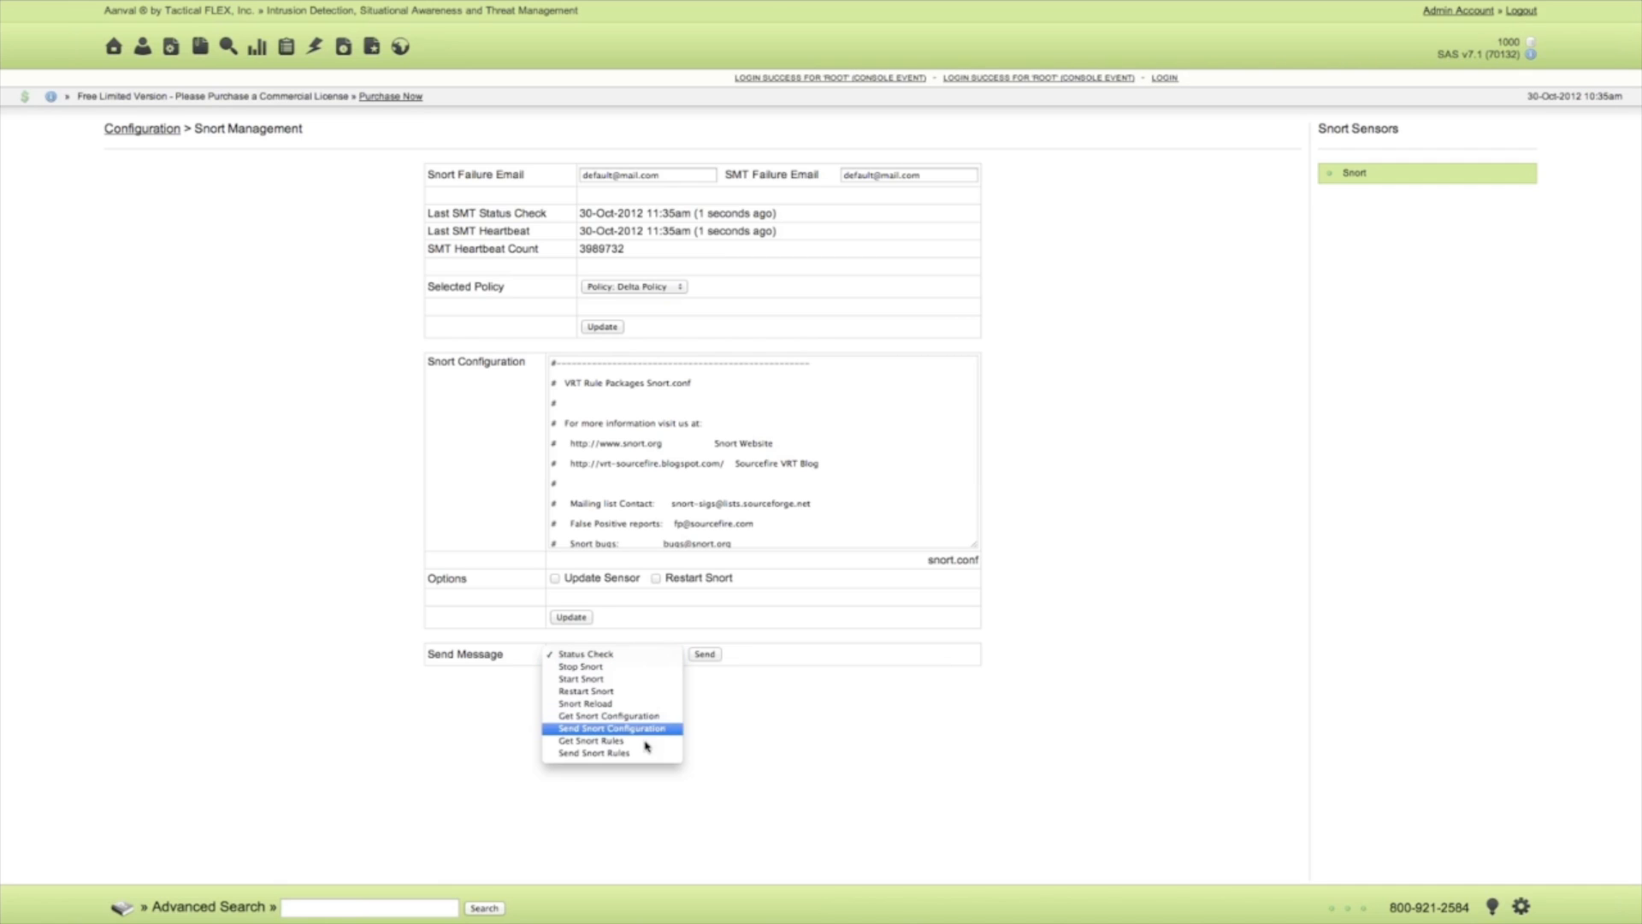
double_click(736, 711)
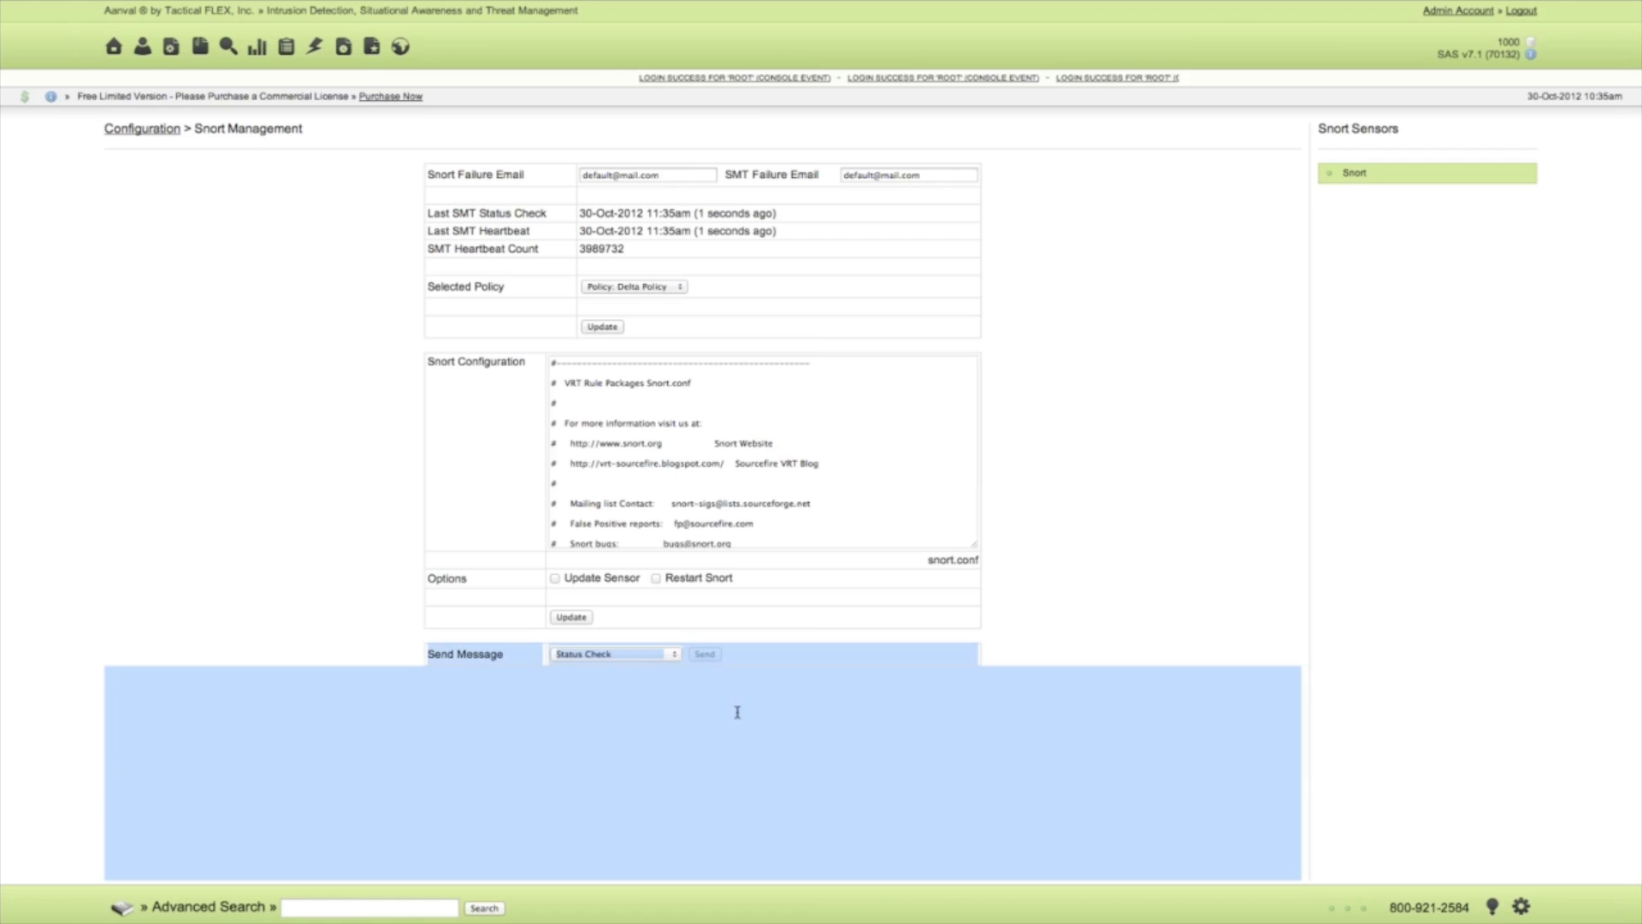
click(748, 715)
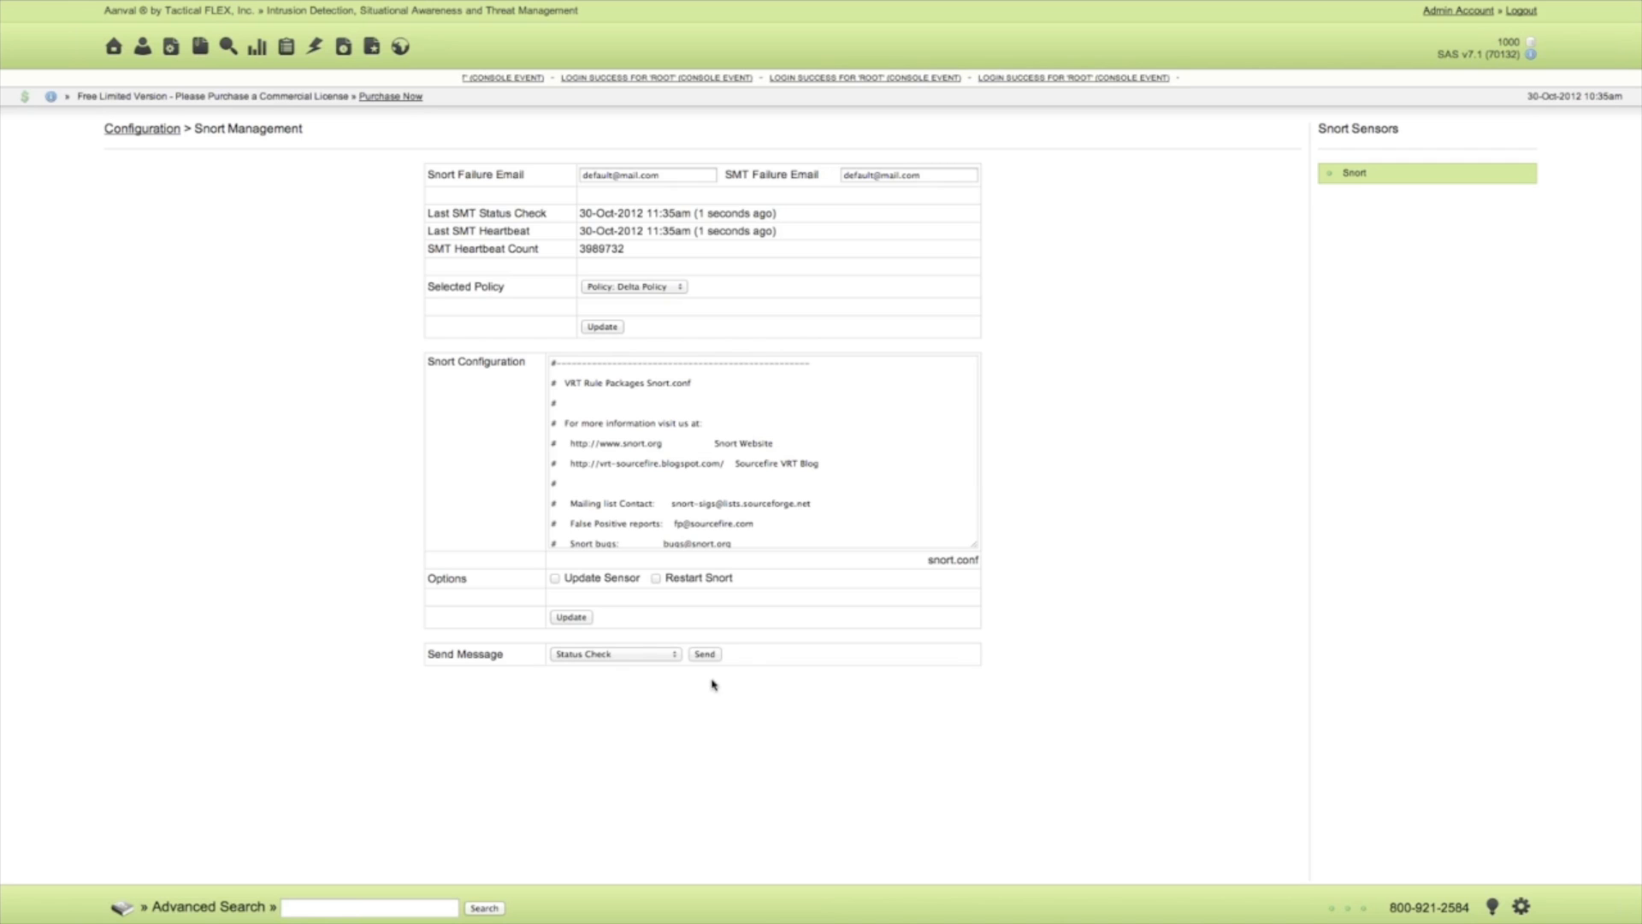
click(122, 128)
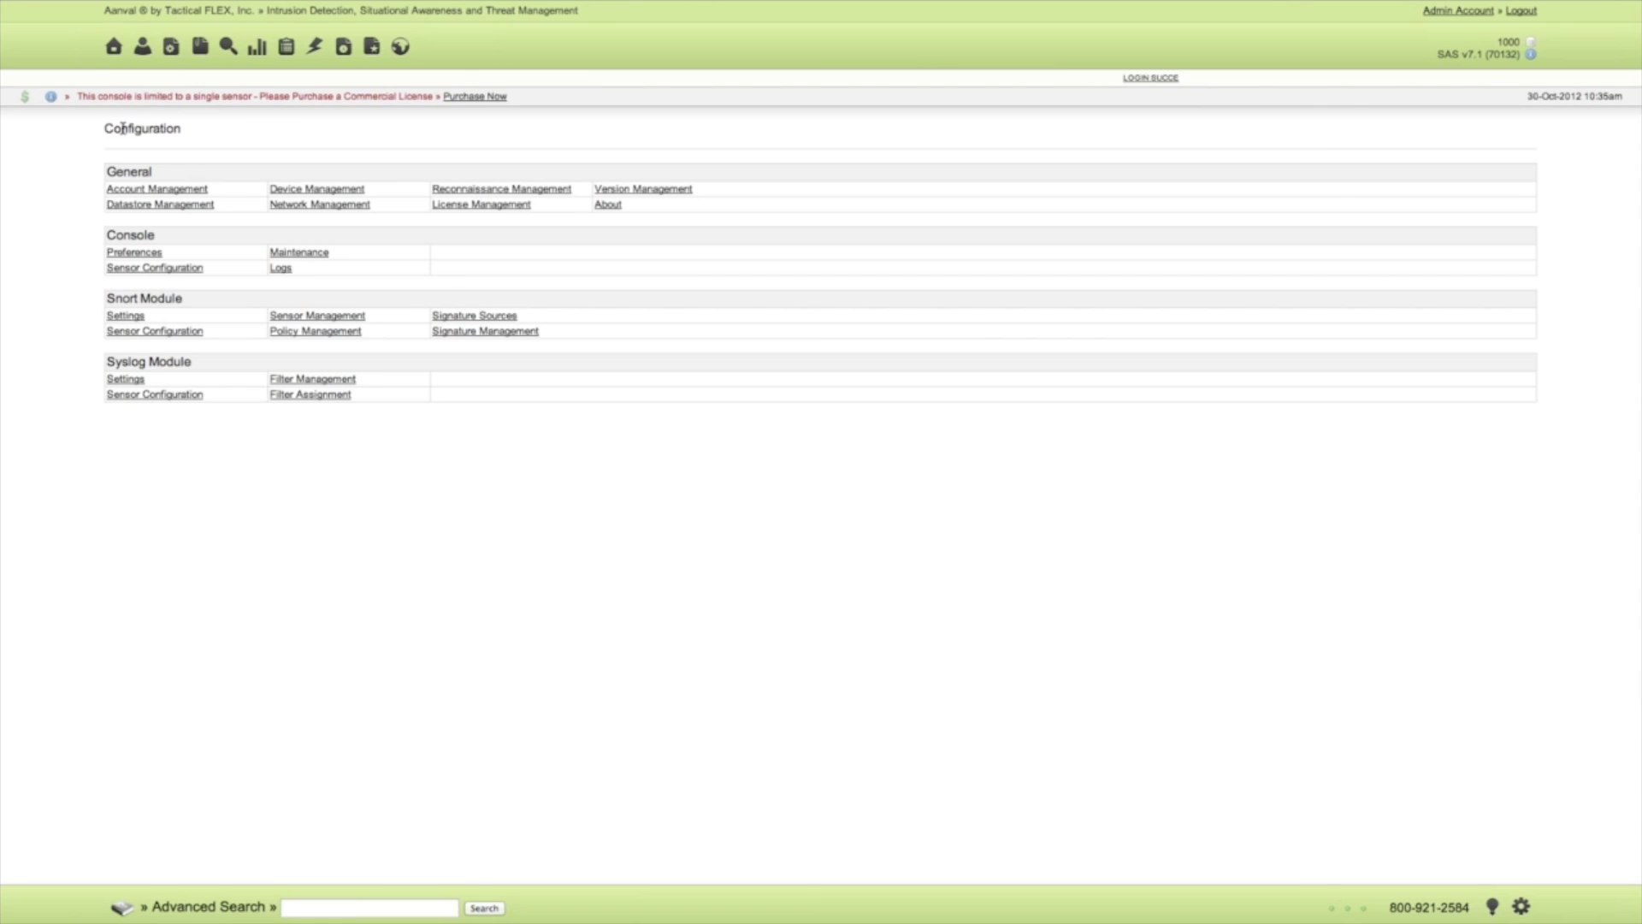